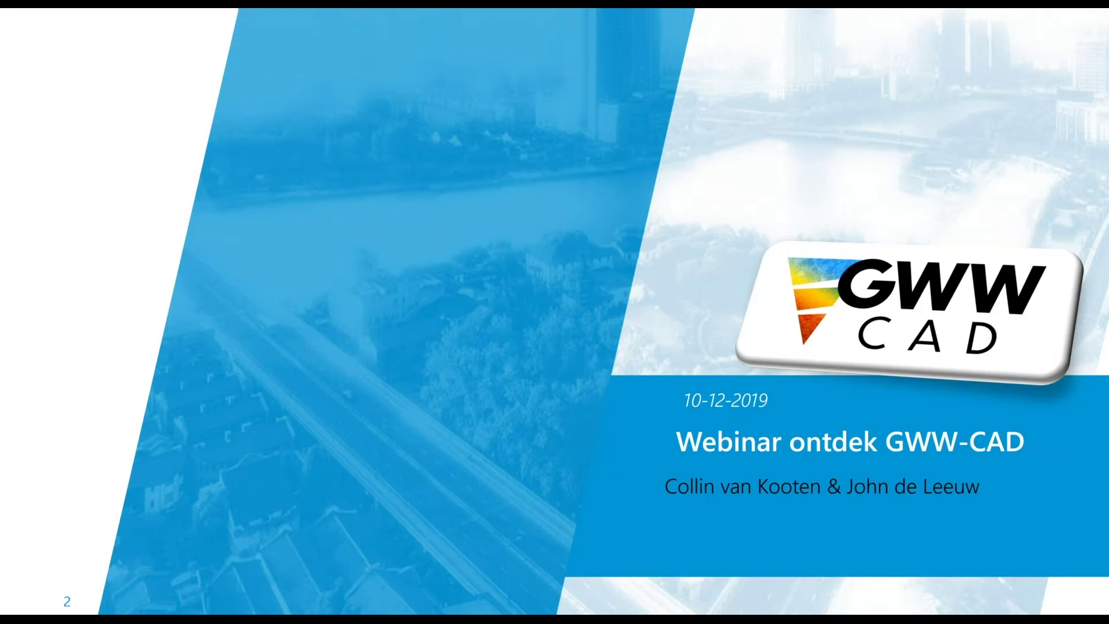
Advance the slideshow past the GWW-CAD title slide toward the presenter profiles
{"action": "key", "text": "Right"}
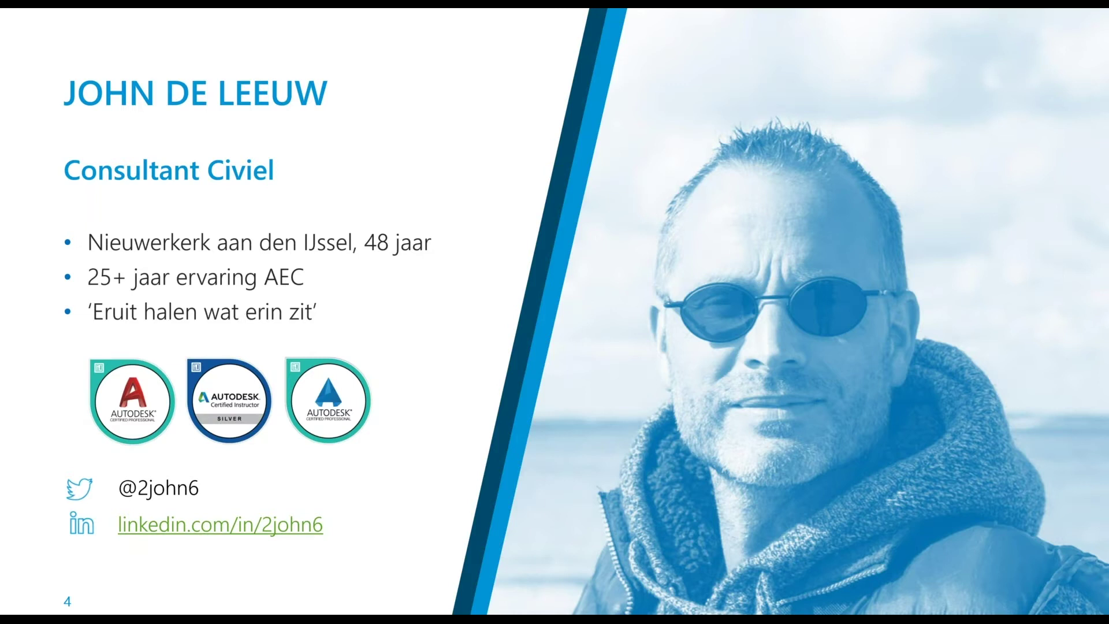
Advance the slideshow one slide toward the Agenda
{"action": "key", "text": "Right"}
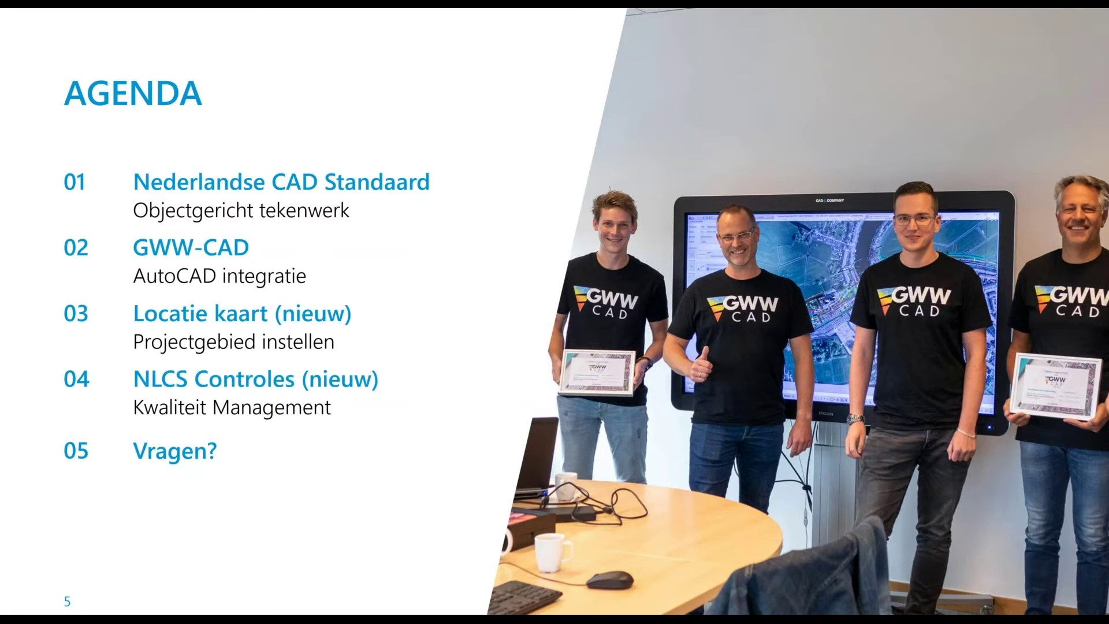
Advance from the Agenda toward the Nederlandse CAD Standaard slide
{"action": "key", "text": "Right"}
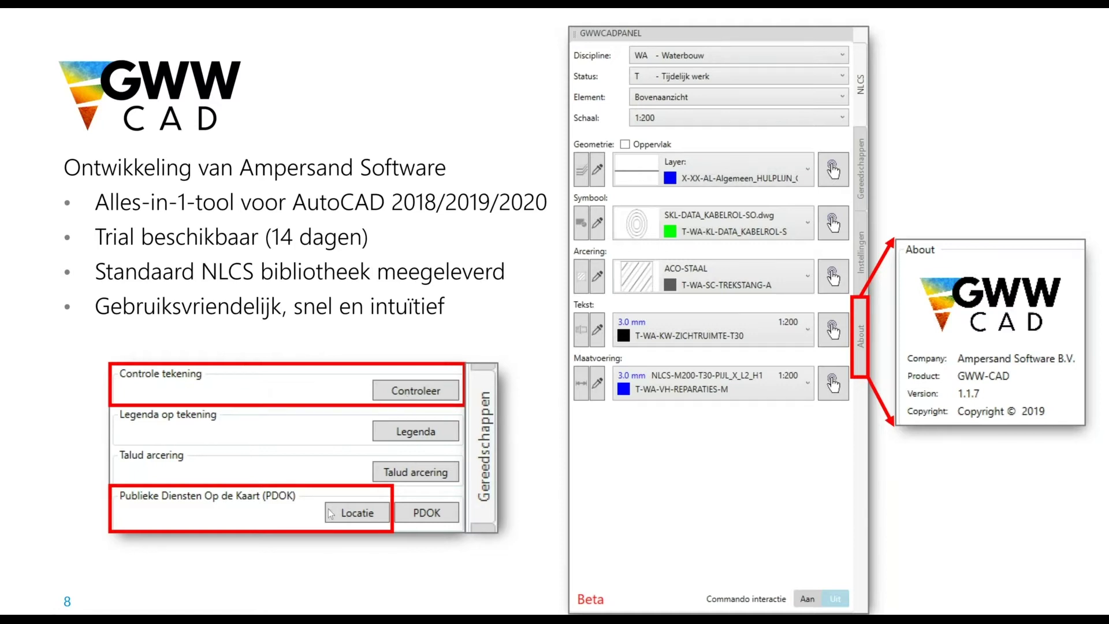
Advance to the Demo slide and switch to the AutoCAD 2020 situation drawing
{"action": "left_click", "coordinate": [448, 280]}
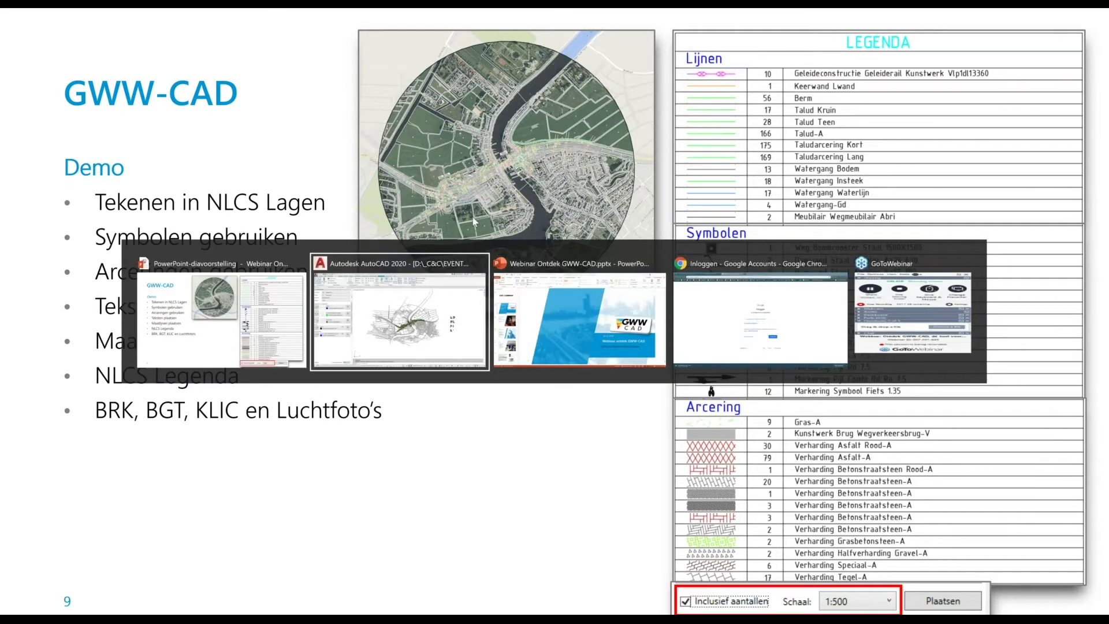
{"action": "left_click", "coordinate": [464, 257]}
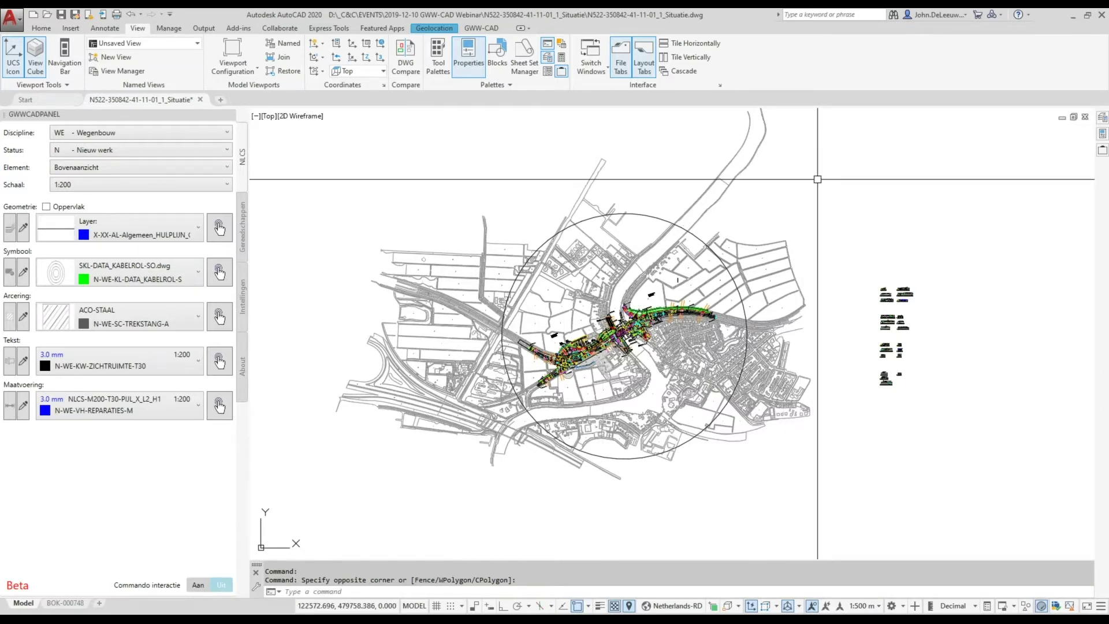
Pan and zoom in on the road junction next to the parking spaces
{"action": "middle_click_drag", "start_coordinate": [575, 324], "coordinate": [532, 325]}
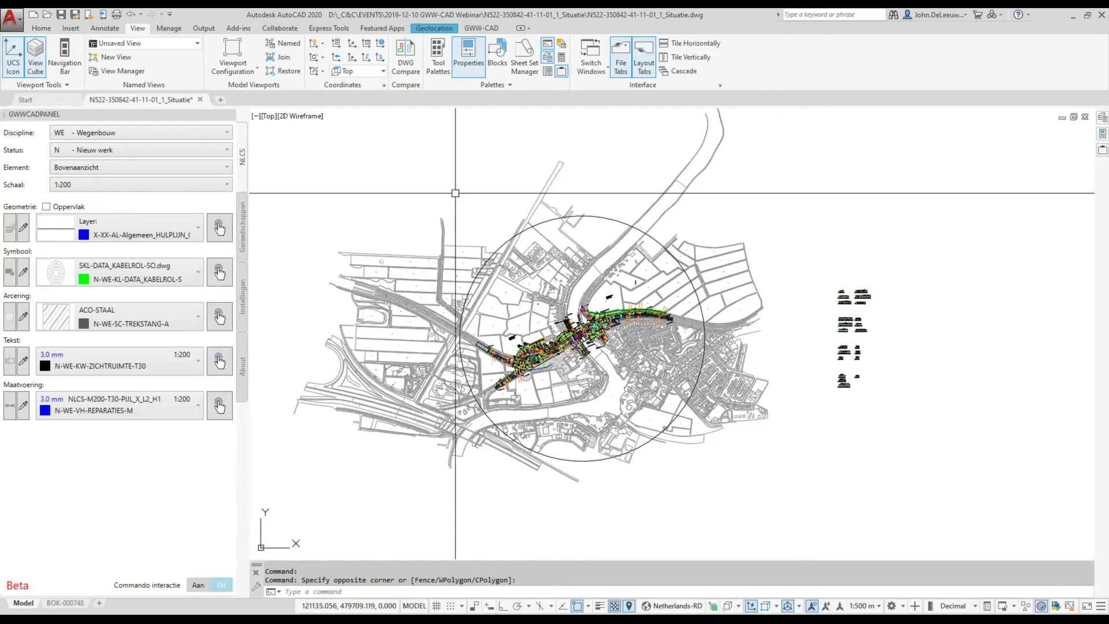
{"action": "scroll", "coordinate": [569, 338], "scroll_direction": "up", "scroll_amount": 3}
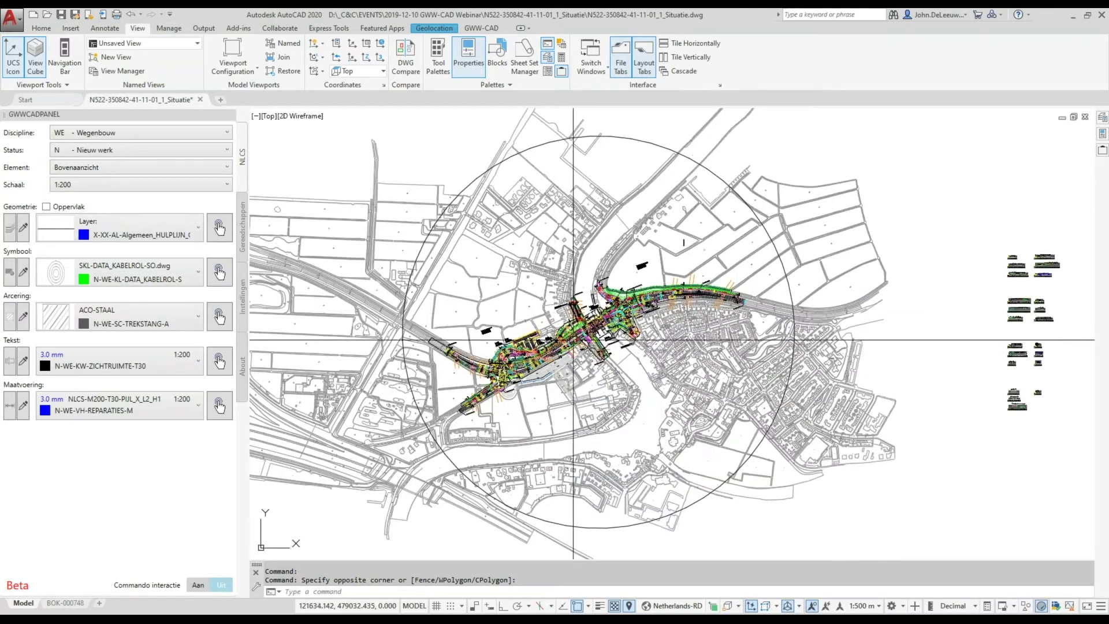
{"action": "scroll", "coordinate": [573, 339], "scroll_direction": "up", "scroll_amount": 1}
{"action": "scroll", "coordinate": [573, 338], "scroll_direction": "up", "scroll_amount": 2}
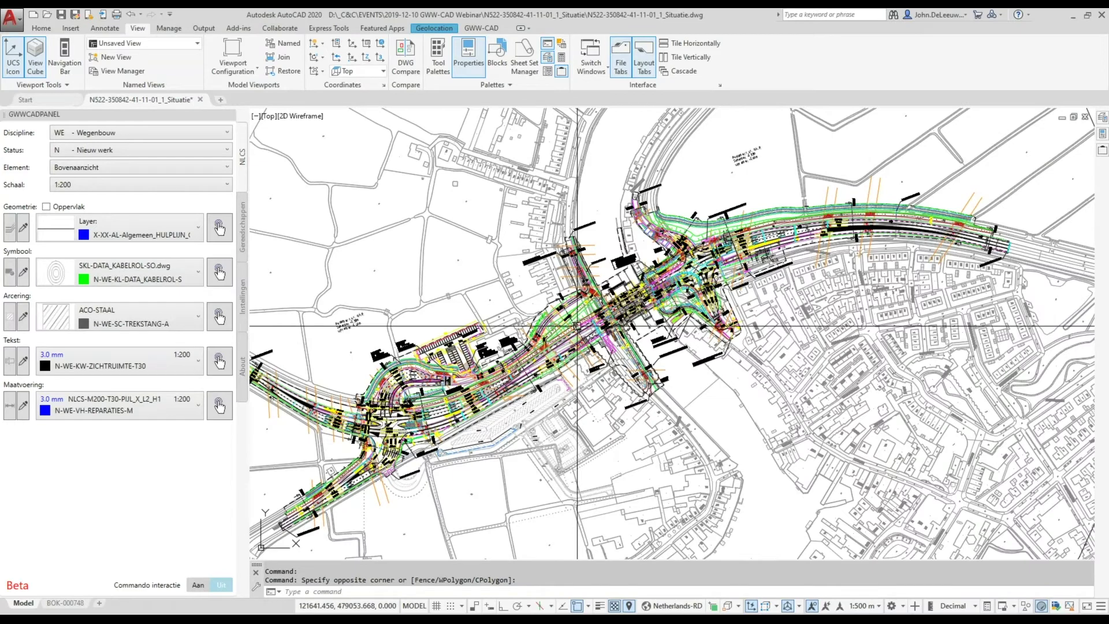
{"action": "scroll", "coordinate": [541, 368], "scroll_direction": "up", "scroll_amount": 2}
{"action": "scroll", "coordinate": [541, 368], "scroll_direction": "up", "scroll_amount": 1}
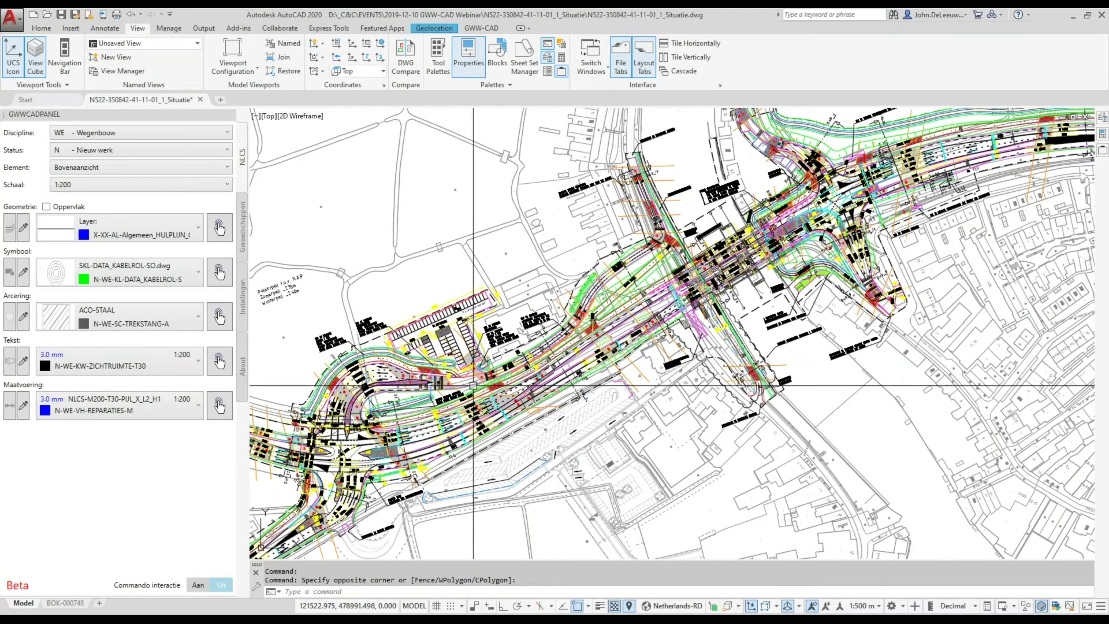
{"action": "scroll", "coordinate": [578, 347], "scroll_direction": "up", "scroll_amount": 1}
{"action": "scroll", "coordinate": [607, 326], "scroll_direction": "up", "scroll_amount": 1}
{"action": "scroll", "coordinate": [566, 325], "scroll_direction": "up", "scroll_amount": 1}
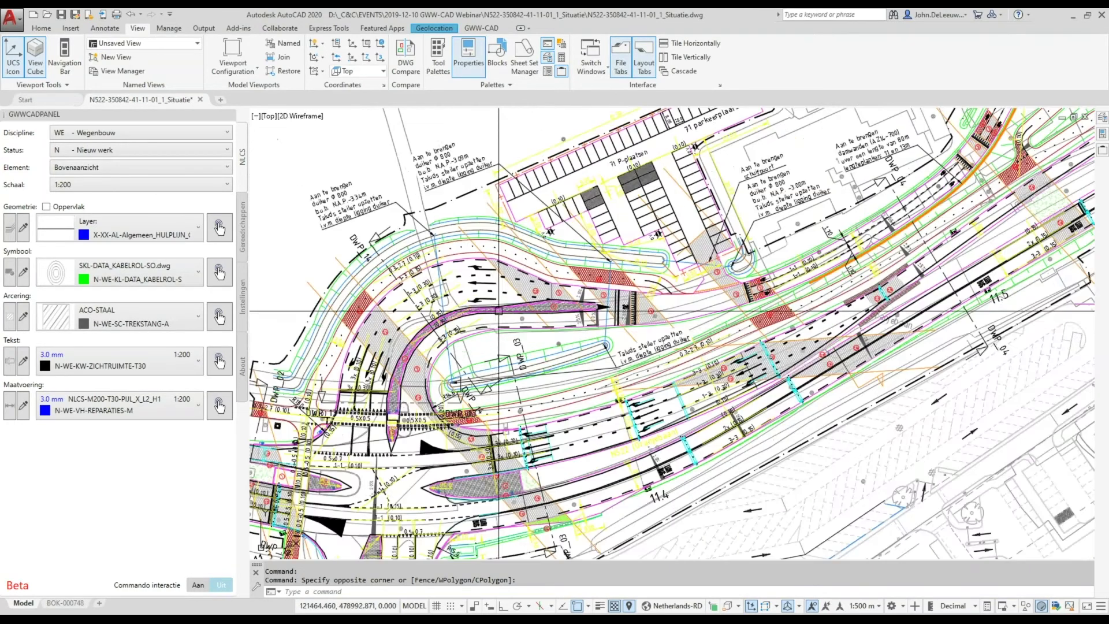
{"action": "scroll", "coordinate": [561, 325], "scroll_direction": "up", "scroll_amount": 1}
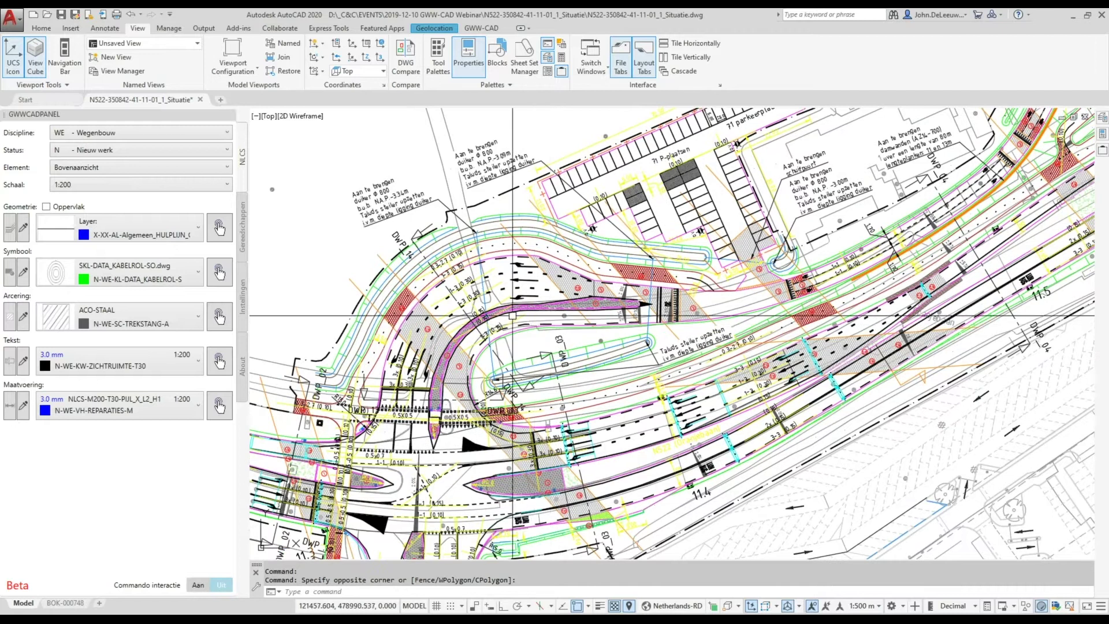
{"action": "middle_click_drag", "start_coordinate": [381, 264], "coordinate": [396, 271]}
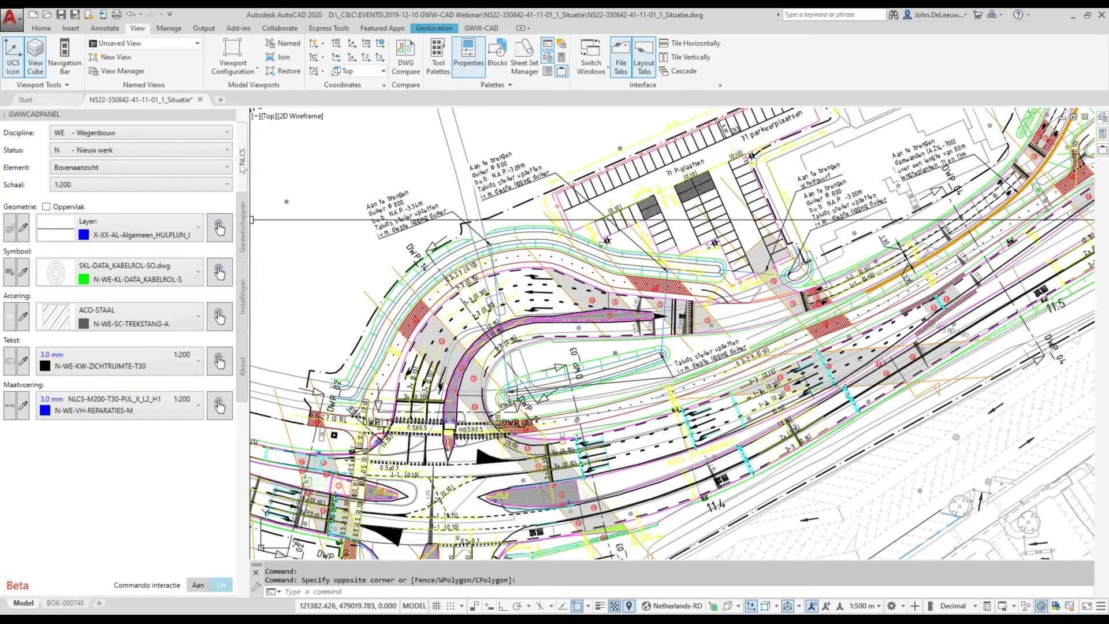
Choose SB - Spoorbouw as the NLCS discipline in the GWW-CAD panel
{"action": "left_click", "coordinate": [102, 135]}
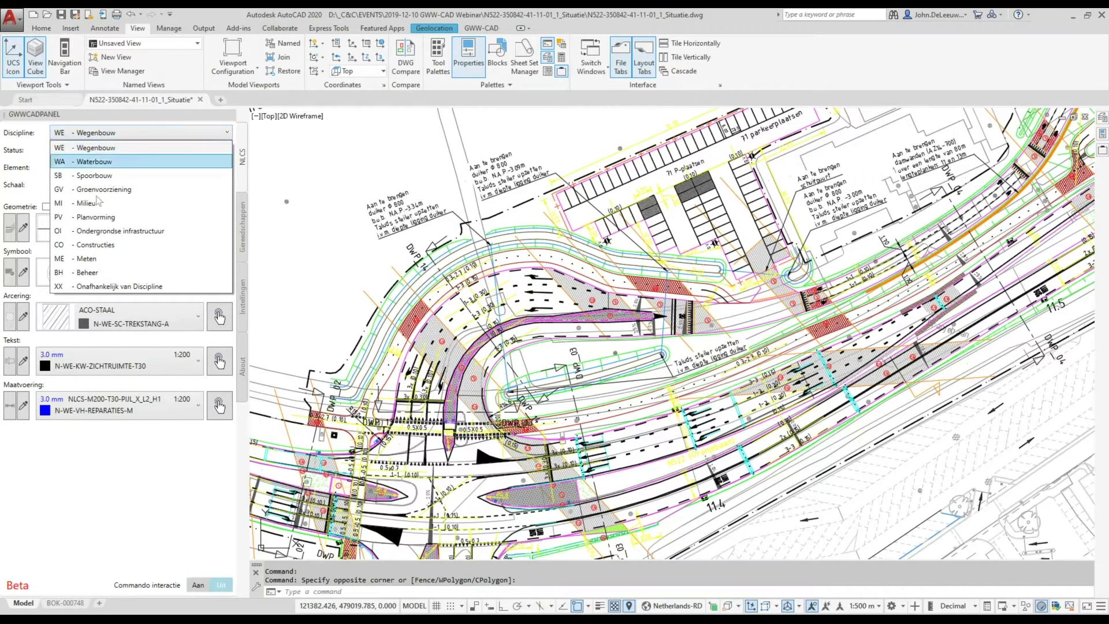
{"action": "left_click", "coordinate": [109, 176]}
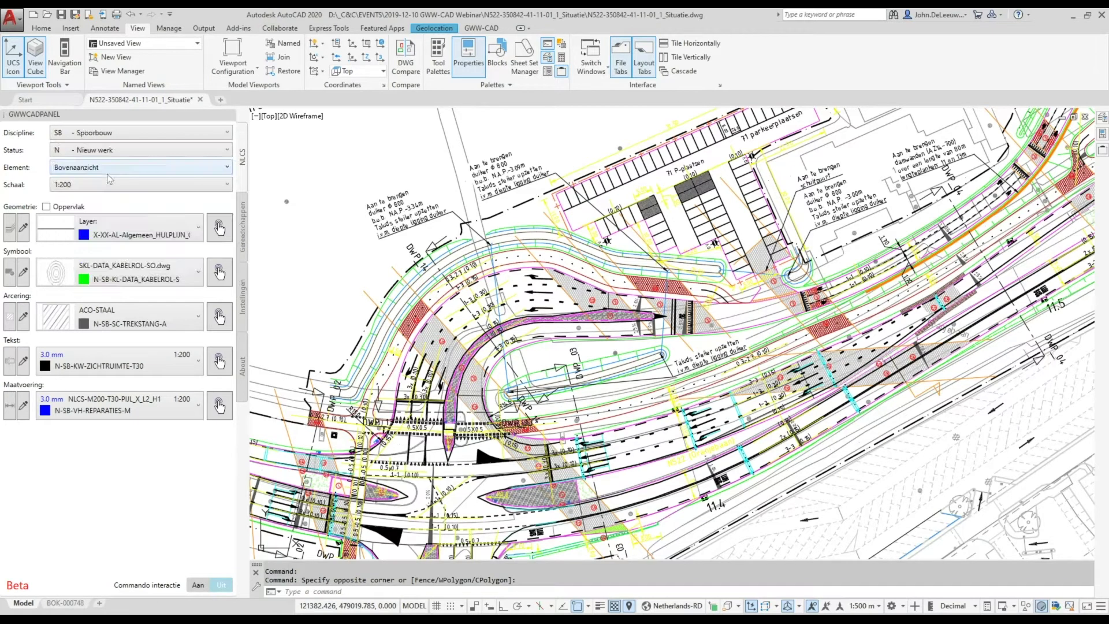
{"action": "left_click", "coordinate": [107, 136]}
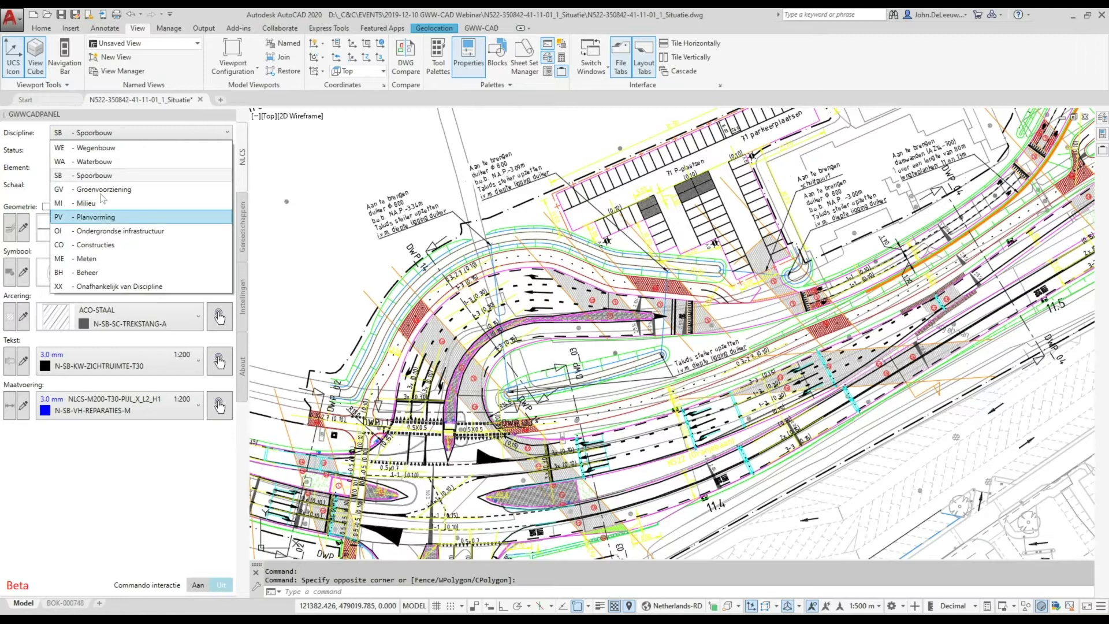
{"action": "left_click", "coordinate": [43, 161]}
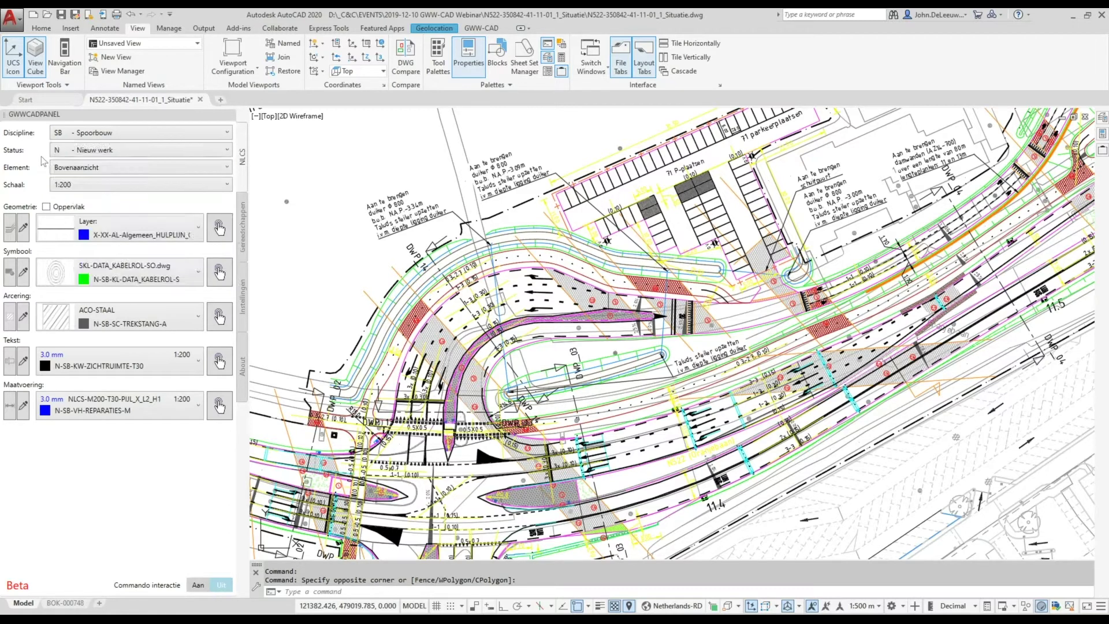
Set the work status to B - Bestaand werk
{"action": "left_click", "coordinate": [96, 153]}
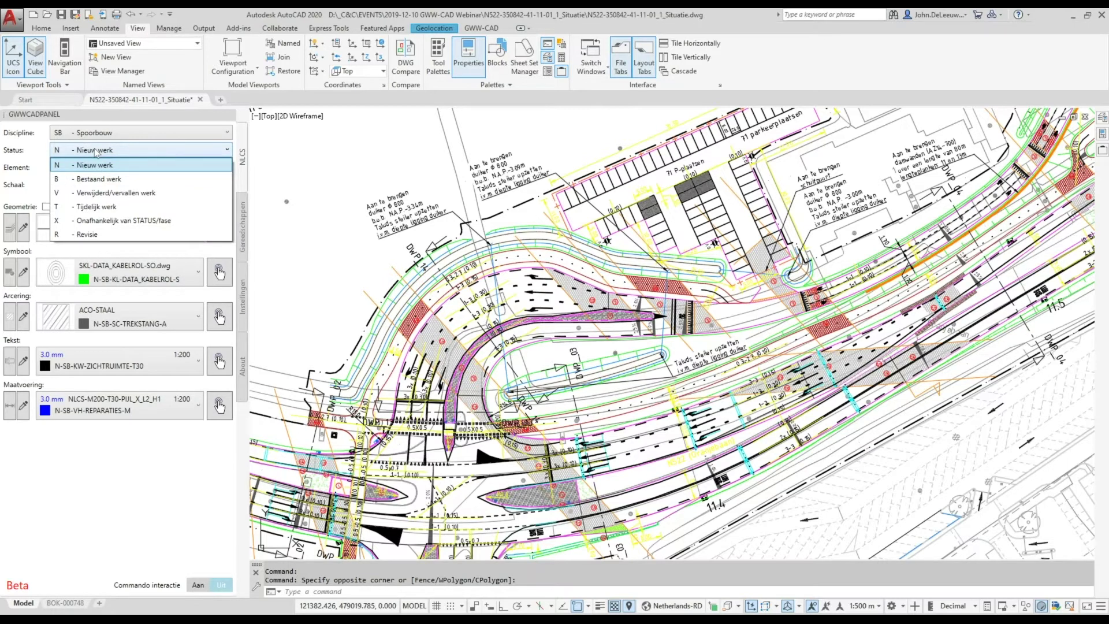
{"action": "left_click", "coordinate": [96, 151]}
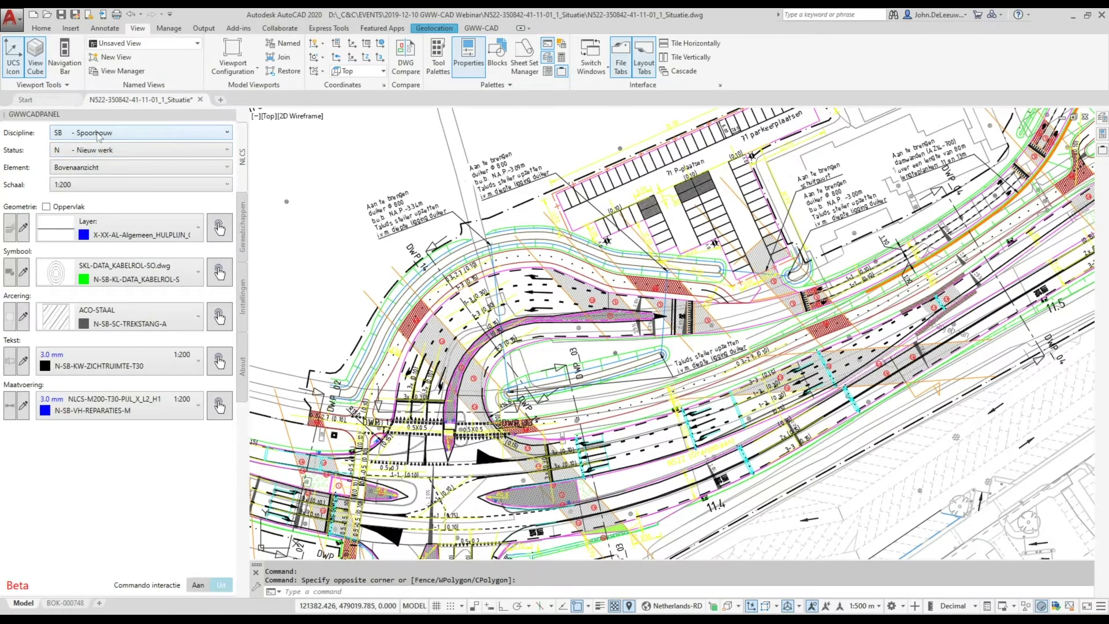
{"action": "left_click", "coordinate": [96, 154]}
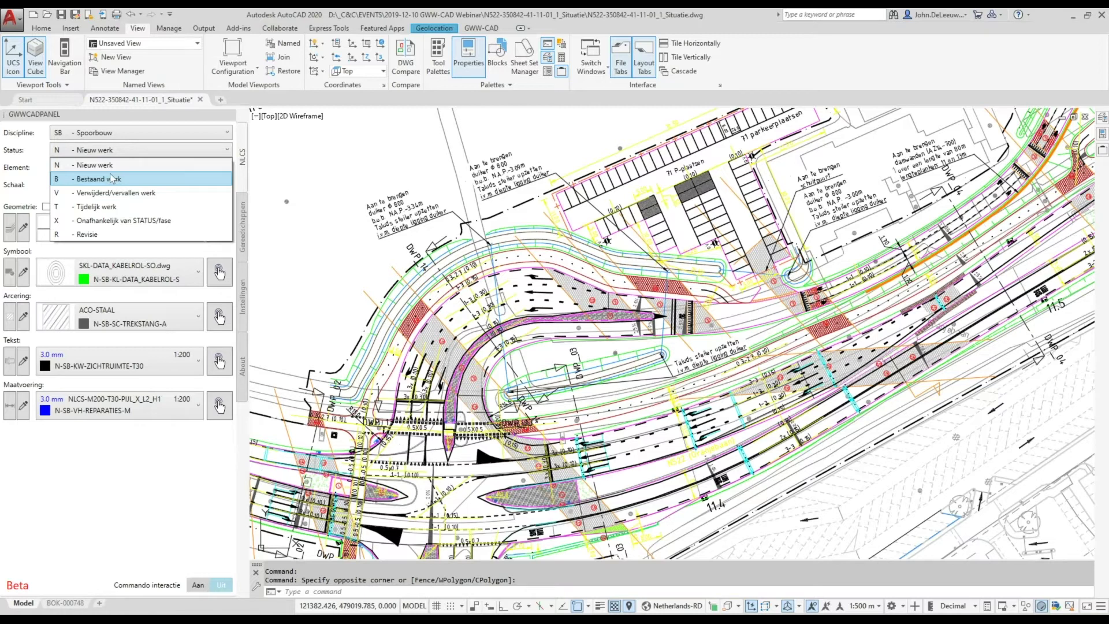
{"action": "left_click", "coordinate": [112, 179]}
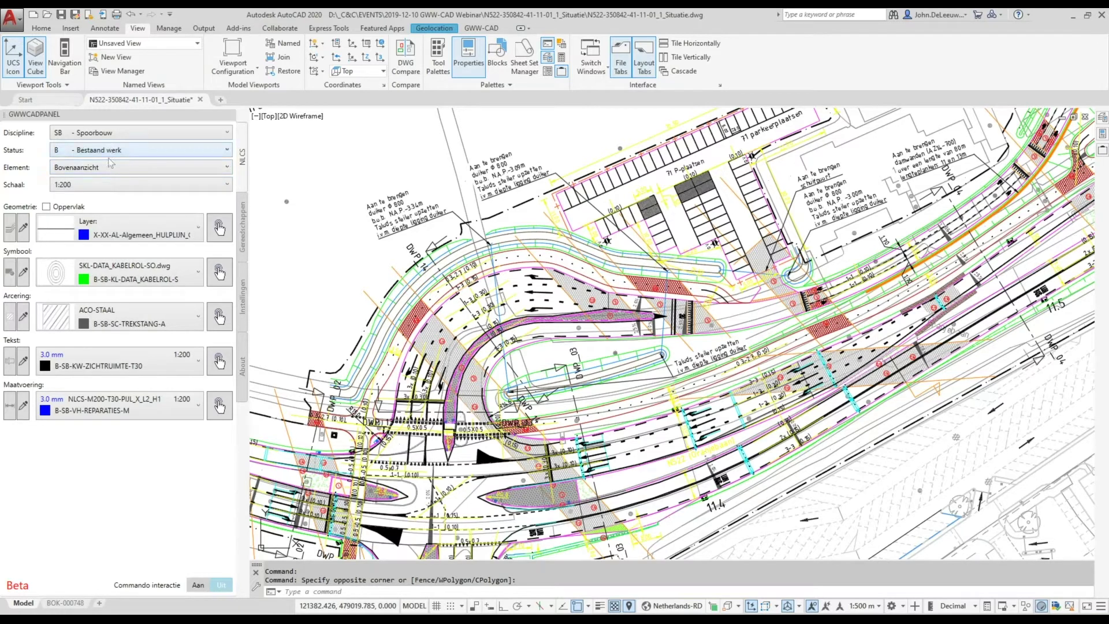
{"action": "left_click", "coordinate": [107, 151]}
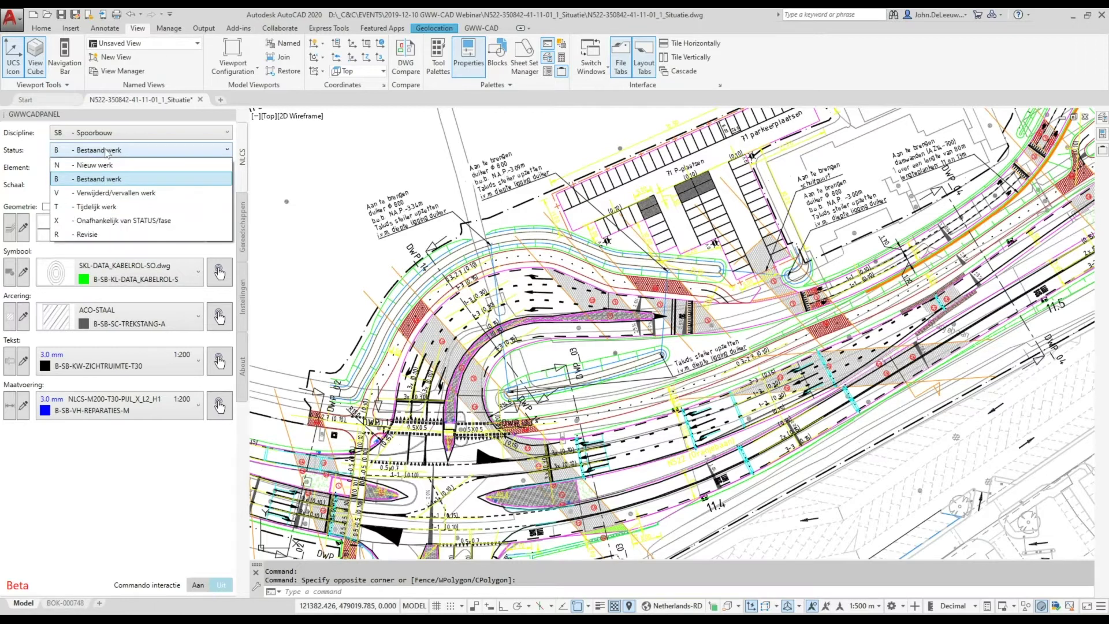
{"action": "left_click", "coordinate": [106, 180]}
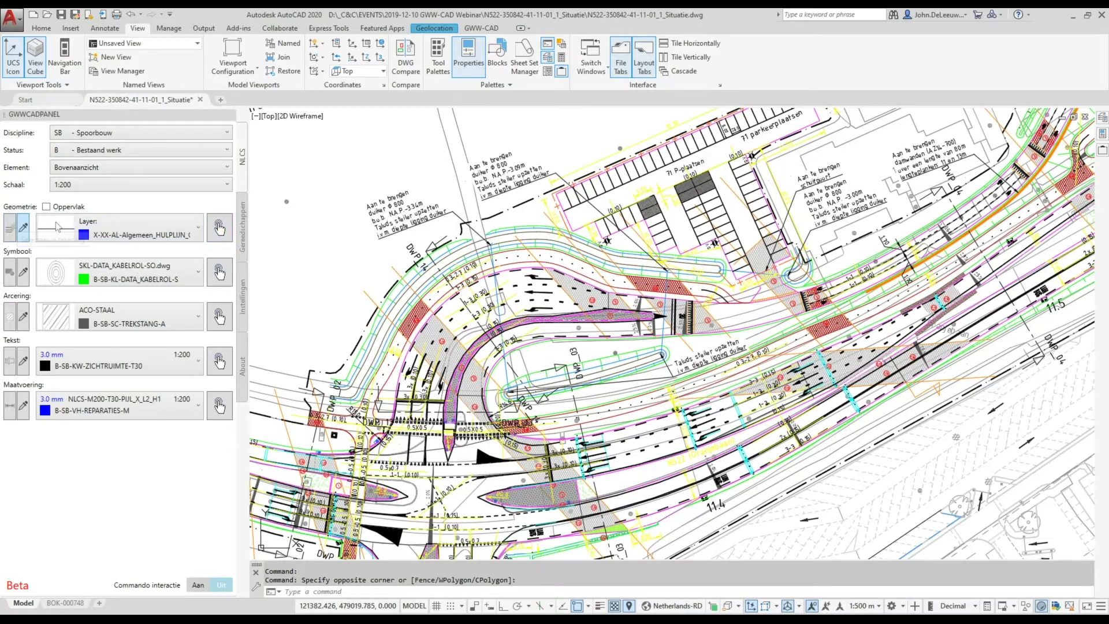
{"action": "left_click", "coordinate": [107, 226]}
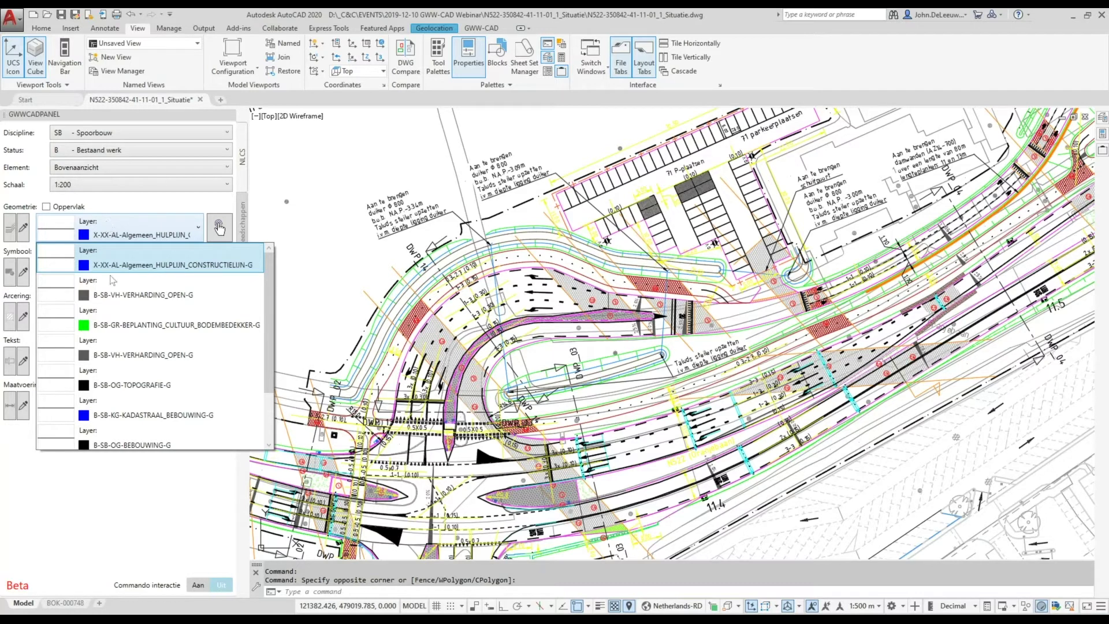
{"action": "scroll", "coordinate": [110, 301], "scroll_direction": "down", "scroll_amount": 1}
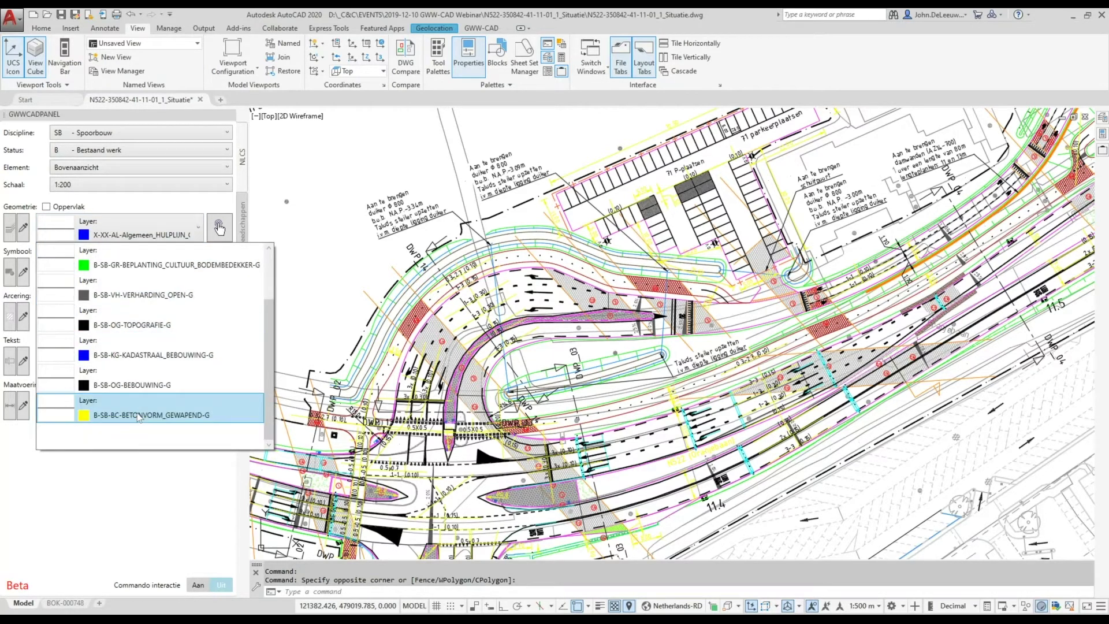
{"action": "scroll", "coordinate": [137, 387], "scroll_direction": "up", "scroll_amount": 1}
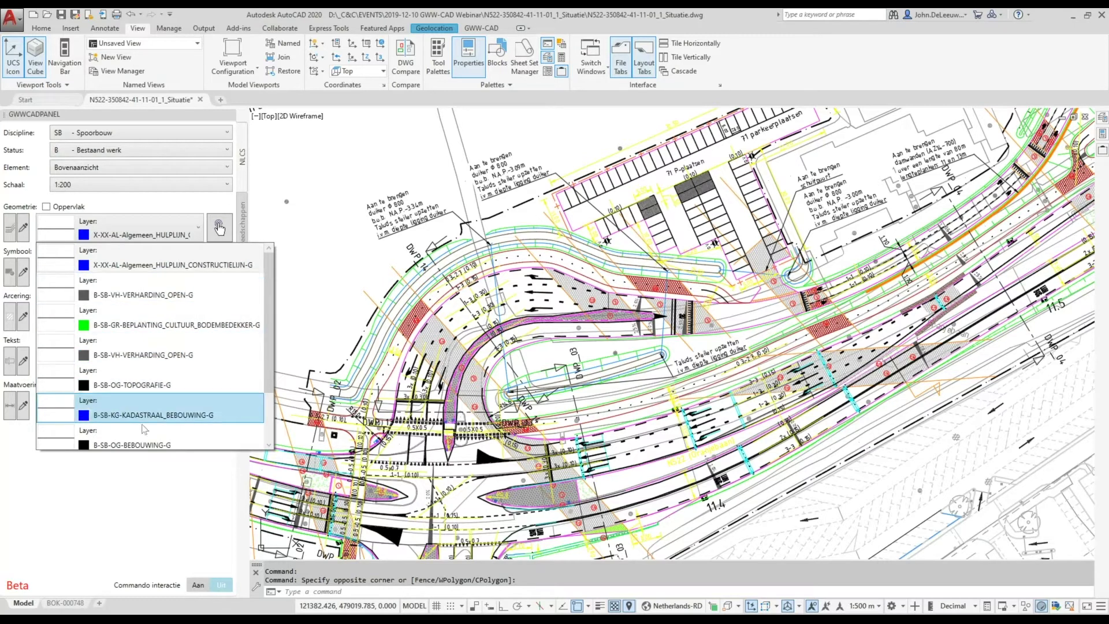
{"action": "scroll", "coordinate": [116, 411], "scroll_direction": "down", "scroll_amount": 1}
{"action": "scroll", "coordinate": [119, 267], "scroll_direction": "up", "scroll_amount": 1}
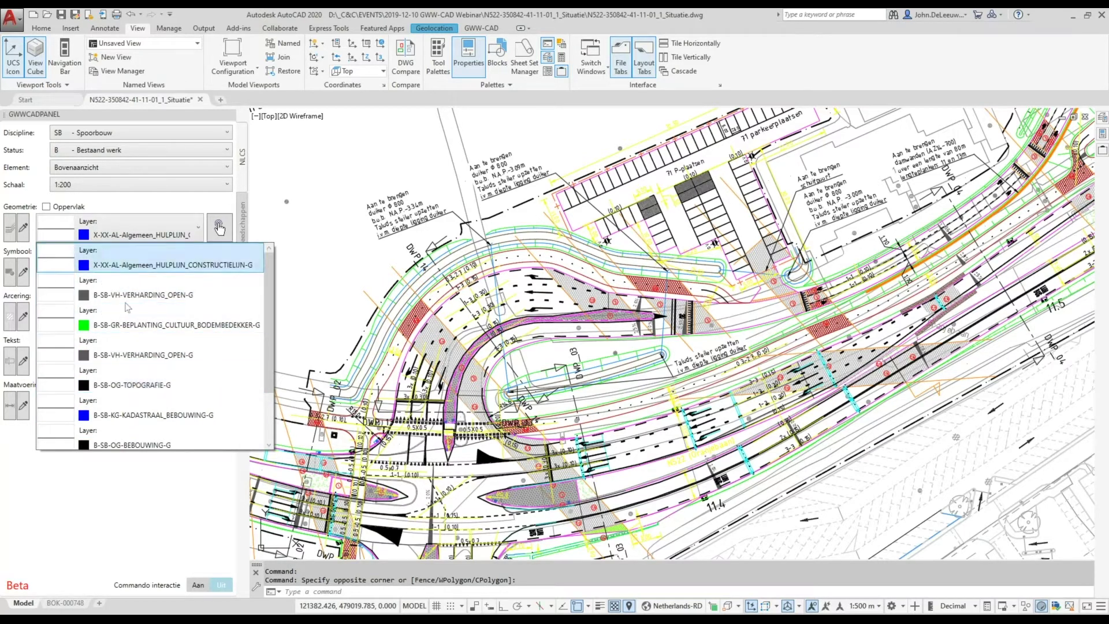
{"action": "scroll", "coordinate": [129, 311], "scroll_direction": "down", "scroll_amount": 1}
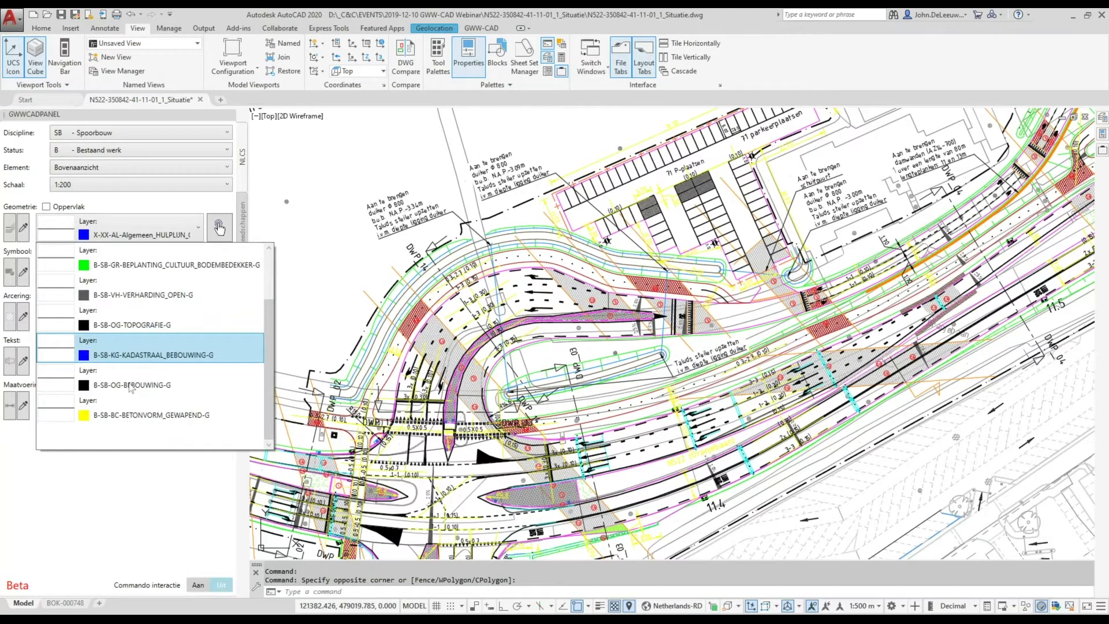
{"action": "scroll", "coordinate": [126, 258], "scroll_direction": "up", "scroll_amount": 1}
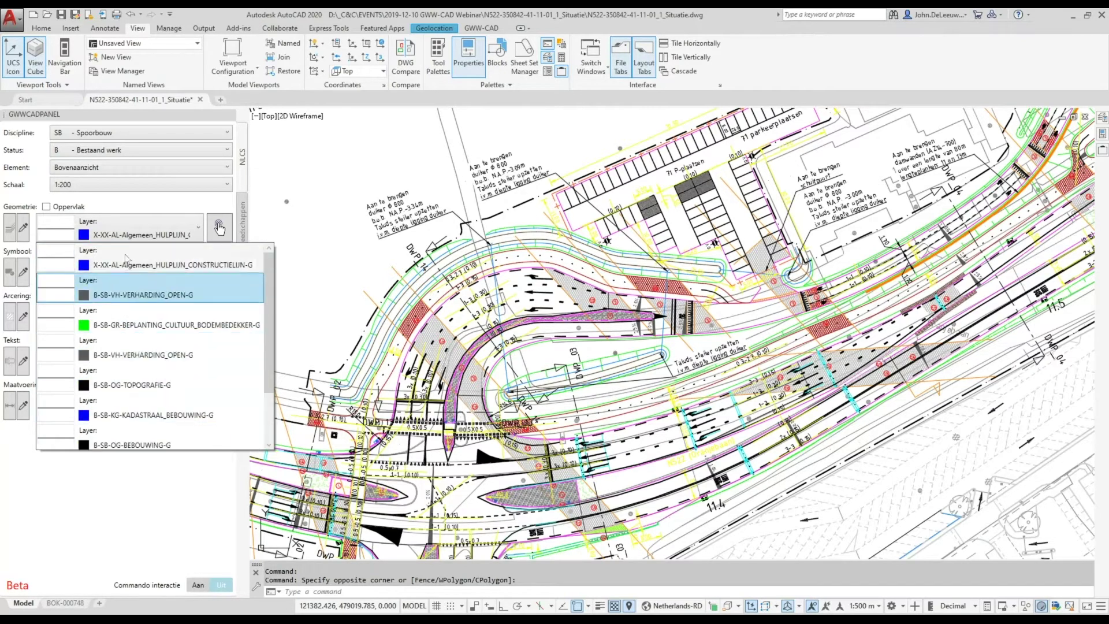
{"action": "left_click", "coordinate": [119, 205]}
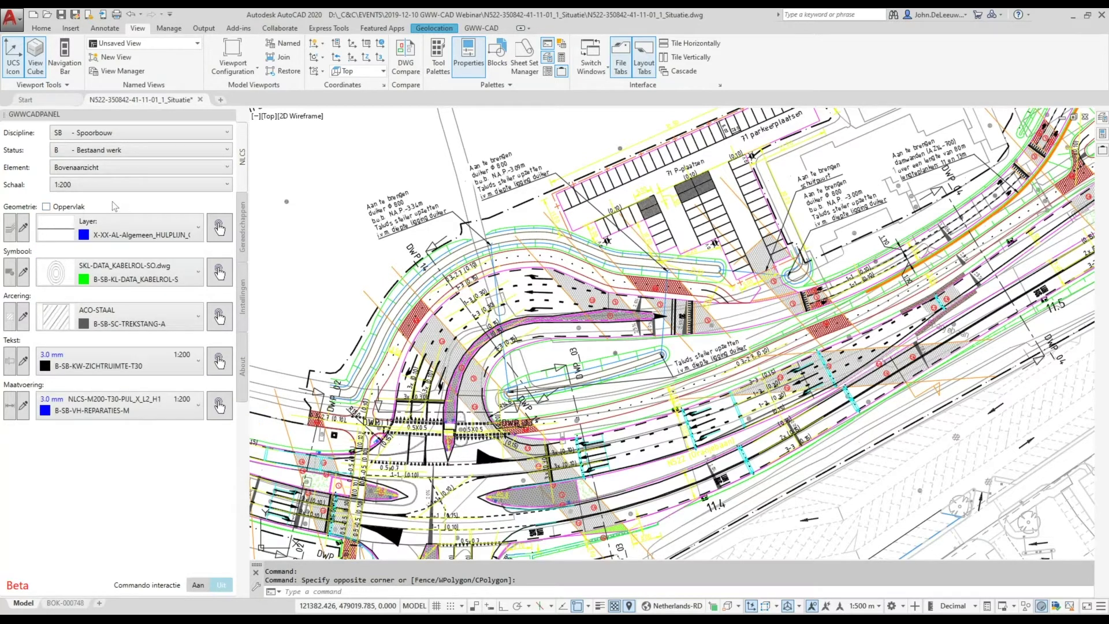
In the NLCS layer library, set discipline WE - Wegenbouw and status N - Nieuw werk
{"action": "left_click", "coordinate": [11, 230]}
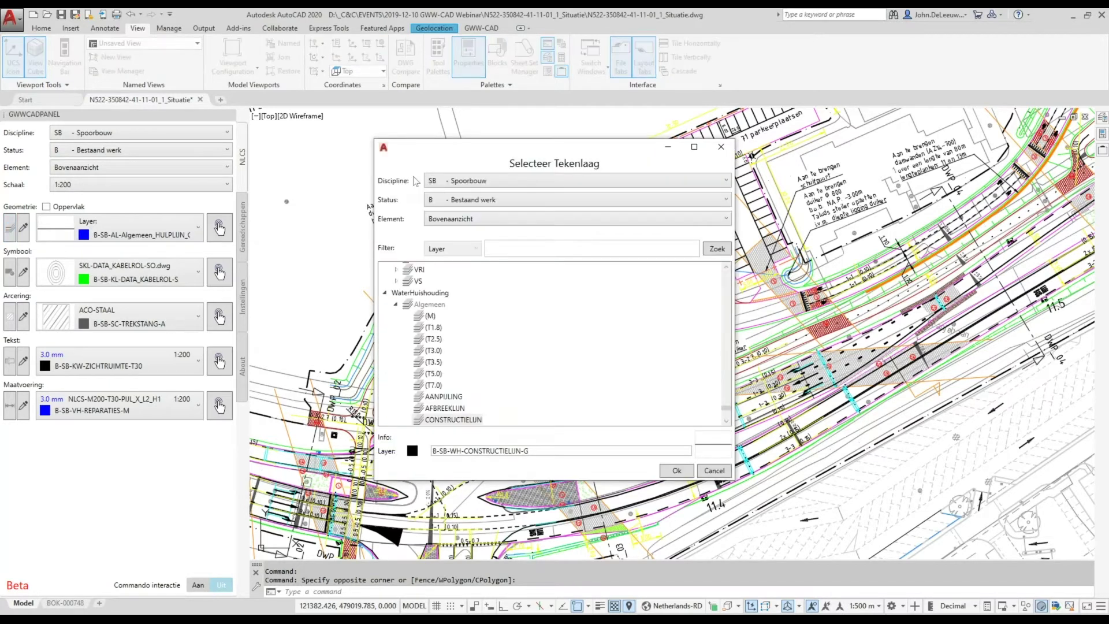
{"action": "left_click_drag", "start_coordinate": [468, 151], "coordinate": [418, 117]}
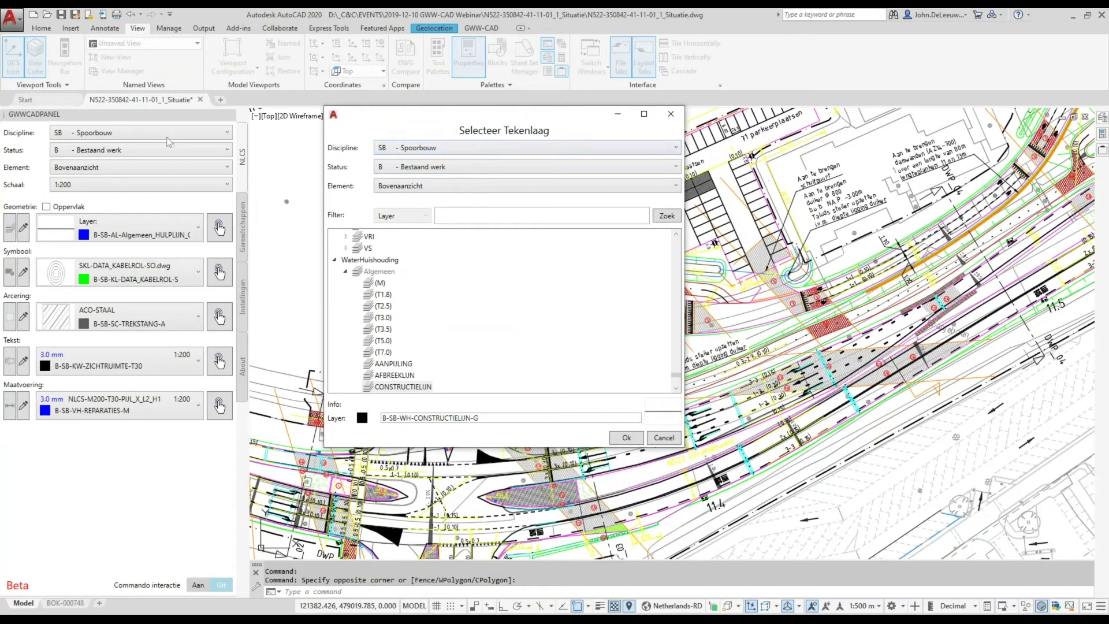
{"action": "left_click", "coordinate": [413, 149]}
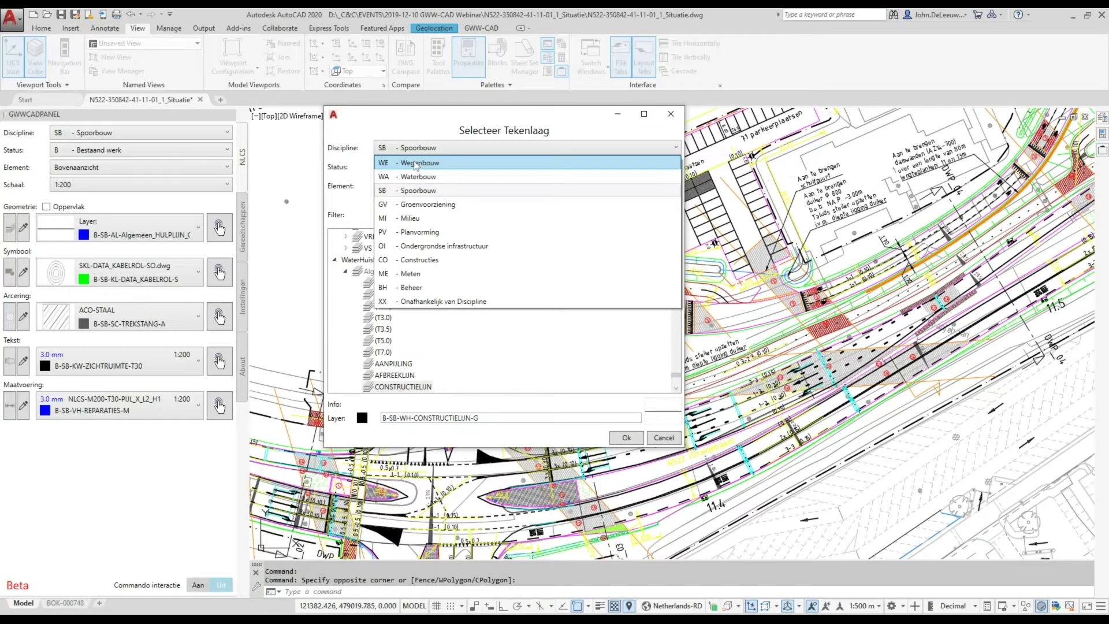
{"action": "left_click", "coordinate": [416, 167]}
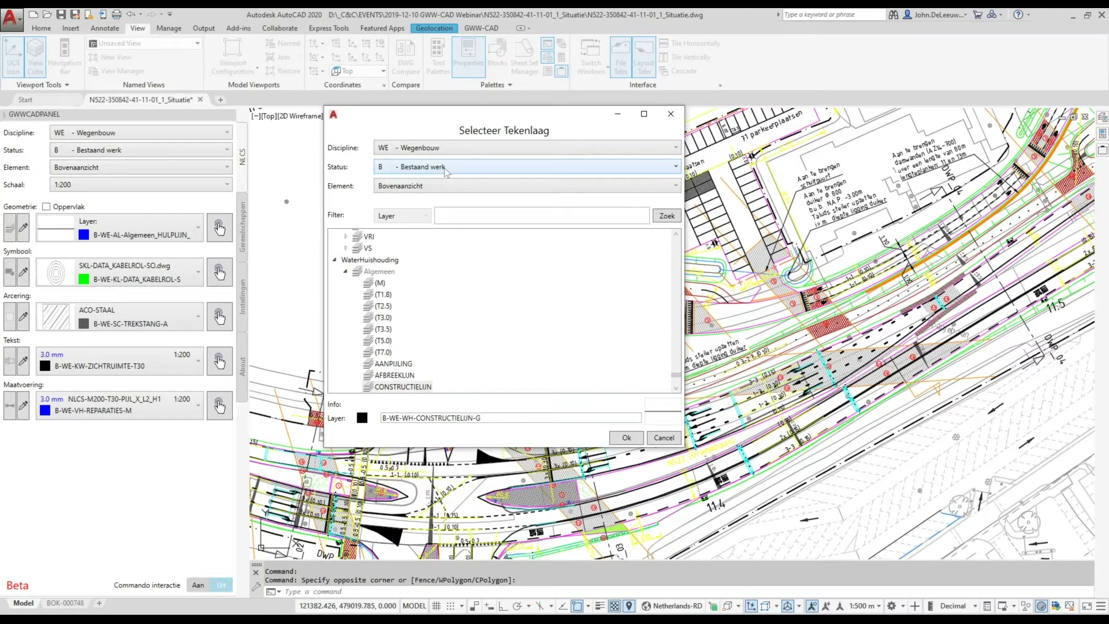
{"action": "left_click", "coordinate": [445, 169]}
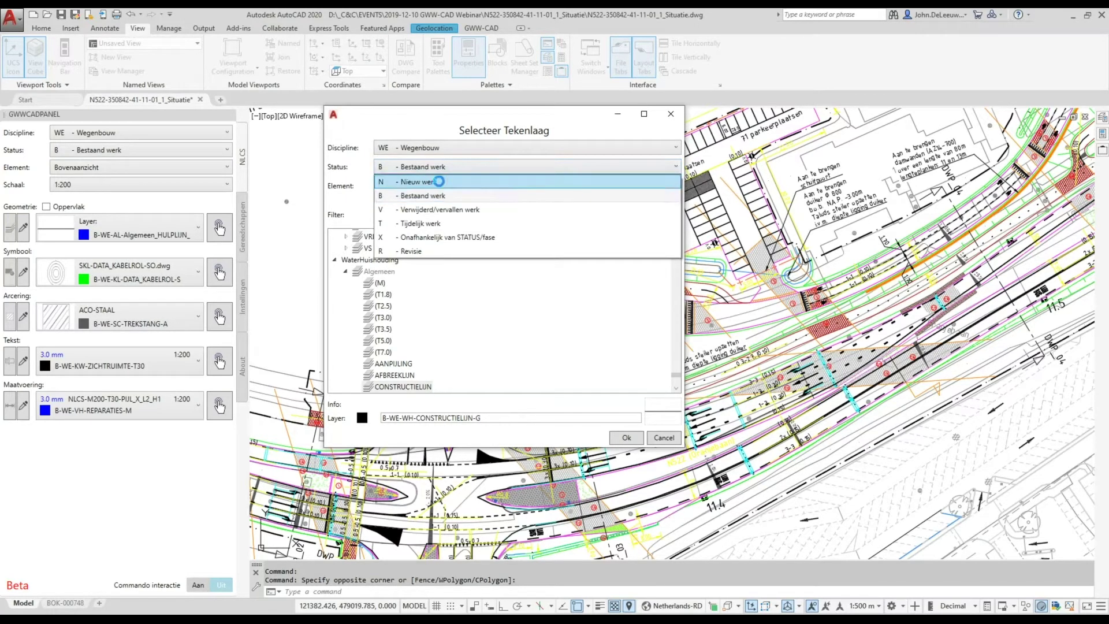
{"action": "left_click", "coordinate": [449, 182]}
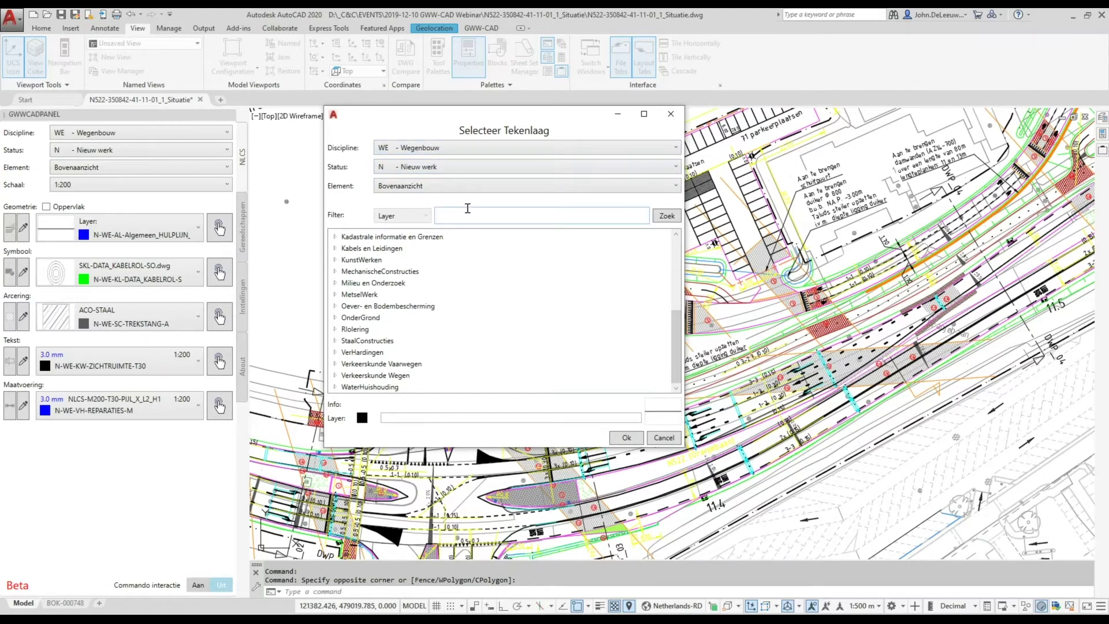
Select the GrondWerk › CUNET › BODEM layer in the layer tree
{"action": "left_click_drag", "start_coordinate": [677, 348], "coordinate": [676, 275]}
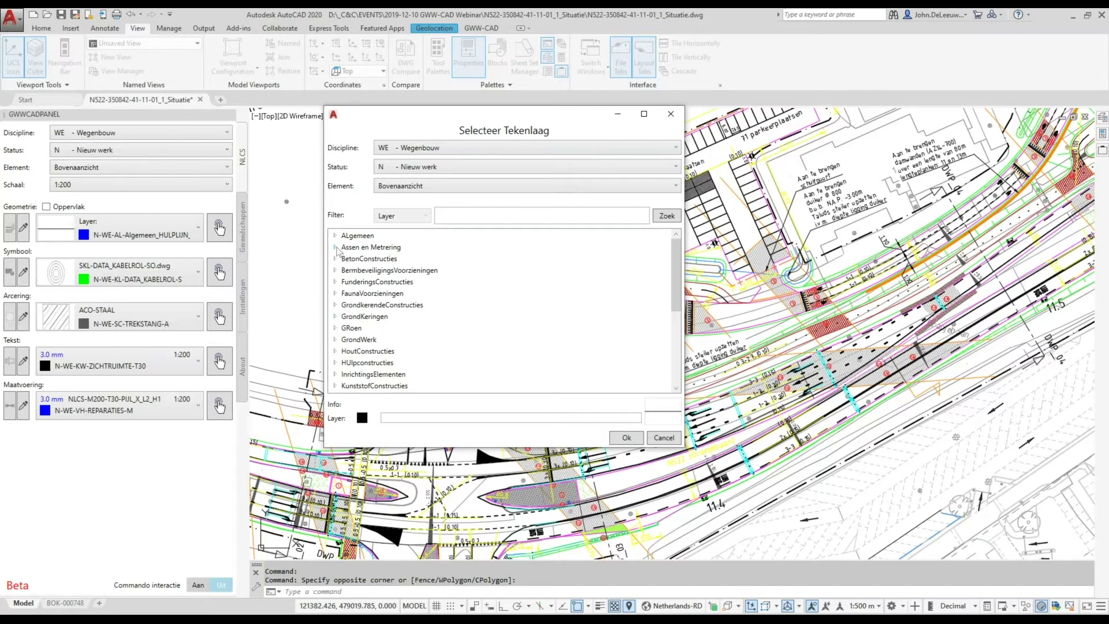
{"action": "scroll", "coordinate": [343, 319], "scroll_direction": "down", "scroll_amount": 1}
{"action": "left_click", "coordinate": [335, 312]}
{"action": "scroll", "coordinate": [400, 328], "scroll_direction": "down", "scroll_amount": 2}
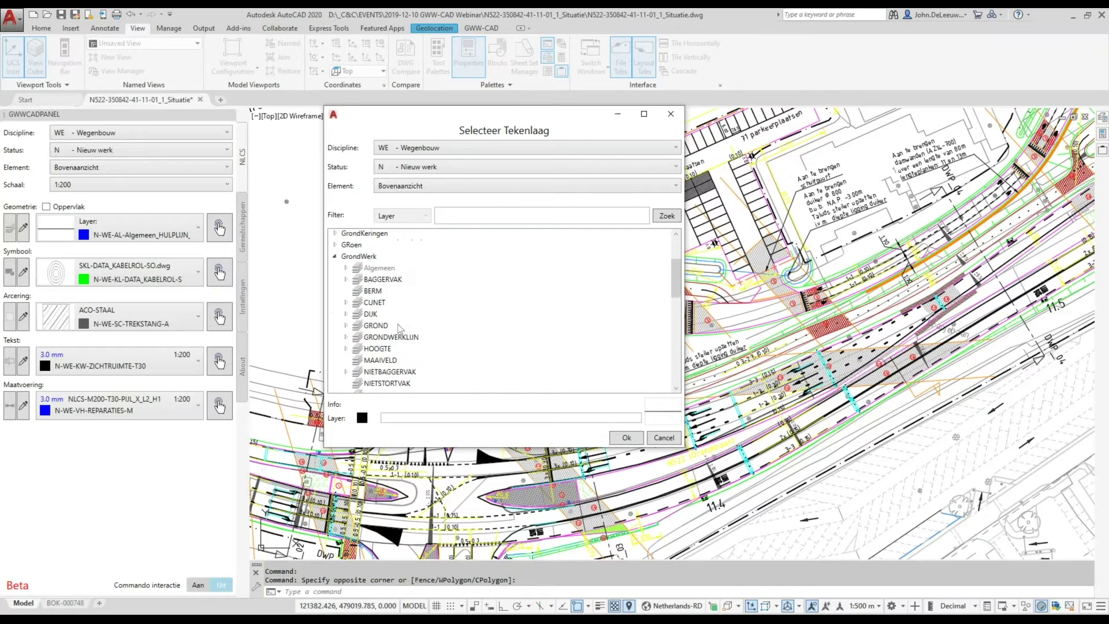
{"action": "left_click", "coordinate": [346, 302]}
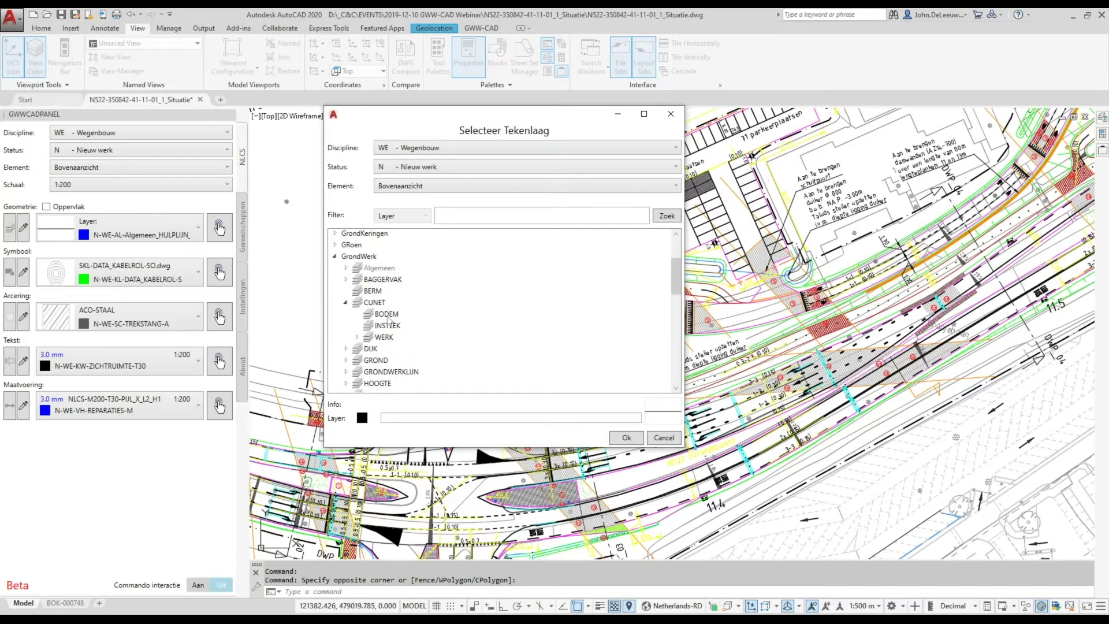
{"action": "left_click", "coordinate": [387, 315]}
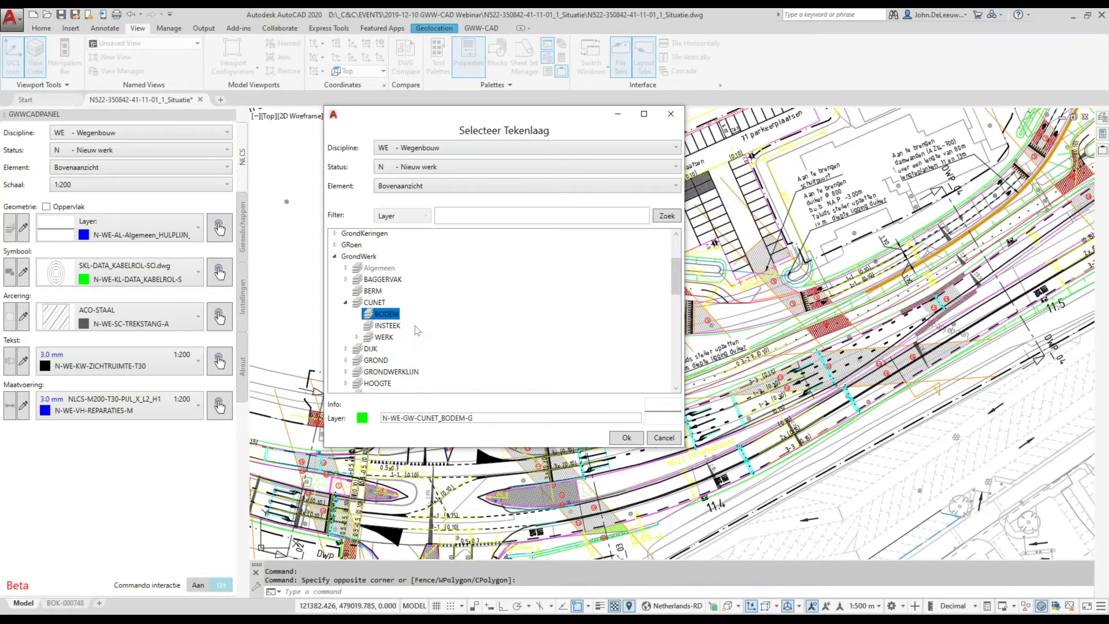
{"action": "left_click", "coordinate": [485, 216]}
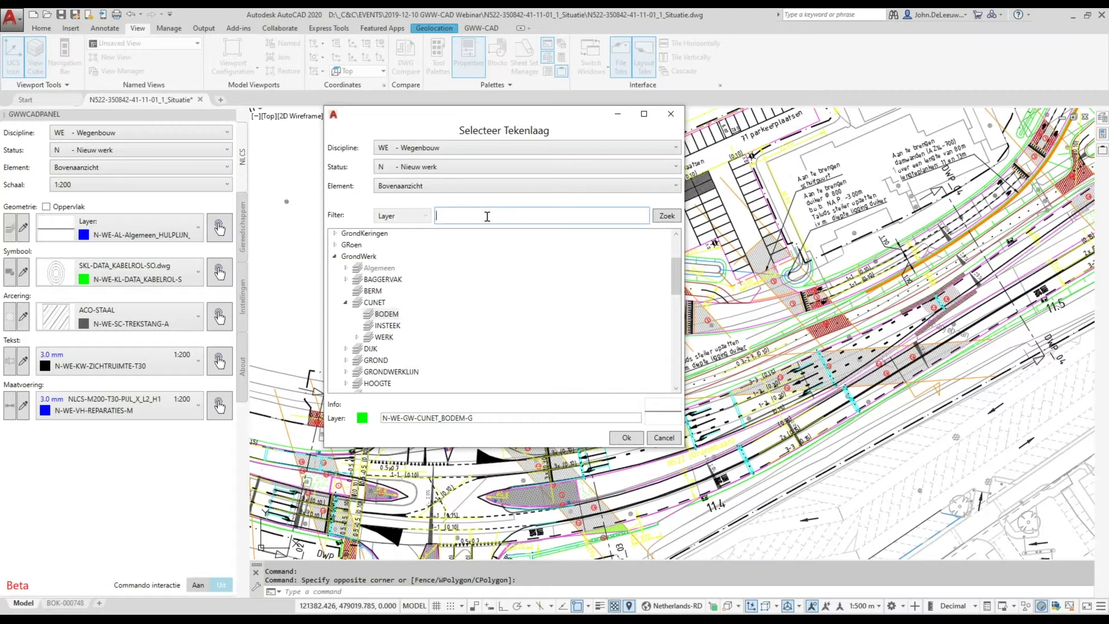
Filter the layer list on 'bodem' and browse the matching BODEM layers
{"action": "type", "text": "bodem"}
{"action": "key", "text": "Return"}
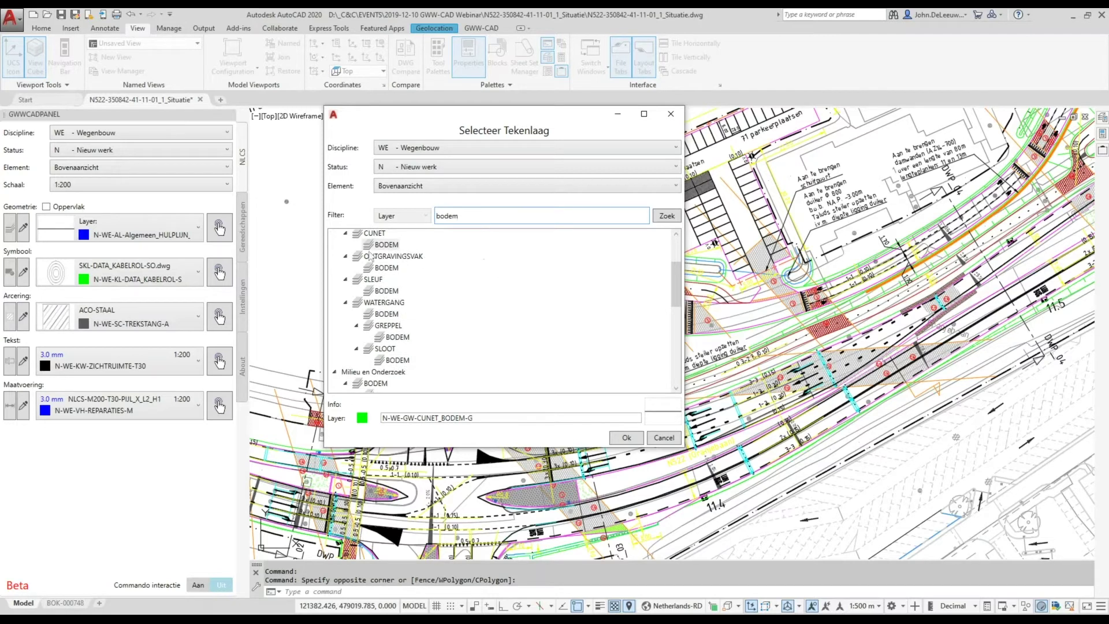
{"action": "left_click_drag", "start_coordinate": [674, 293], "coordinate": [673, 267]}
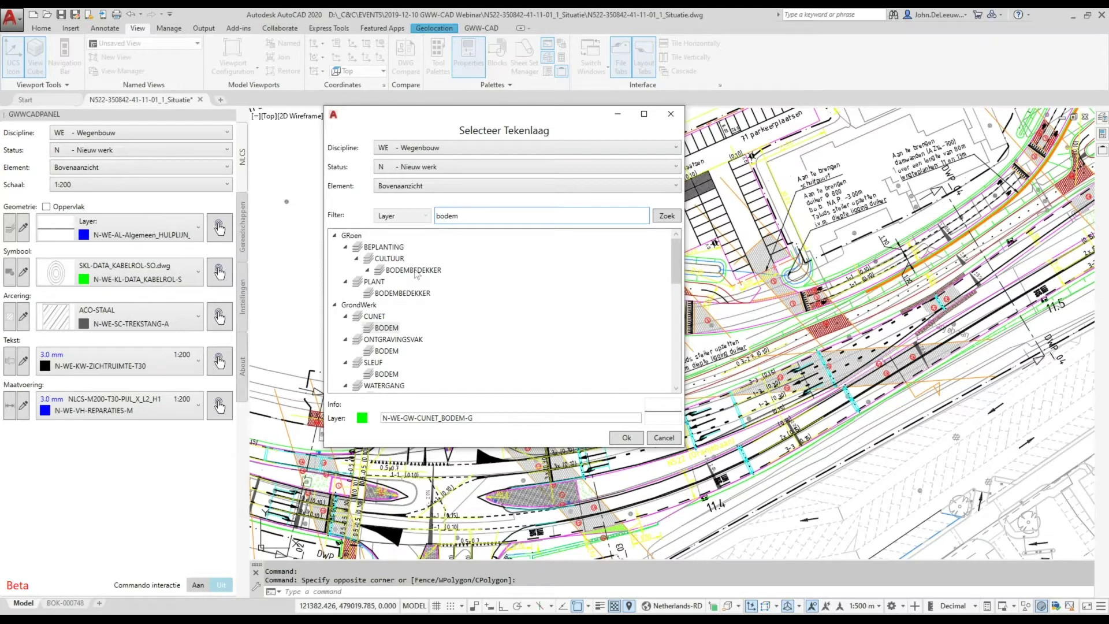
{"action": "left_click", "coordinate": [408, 271]}
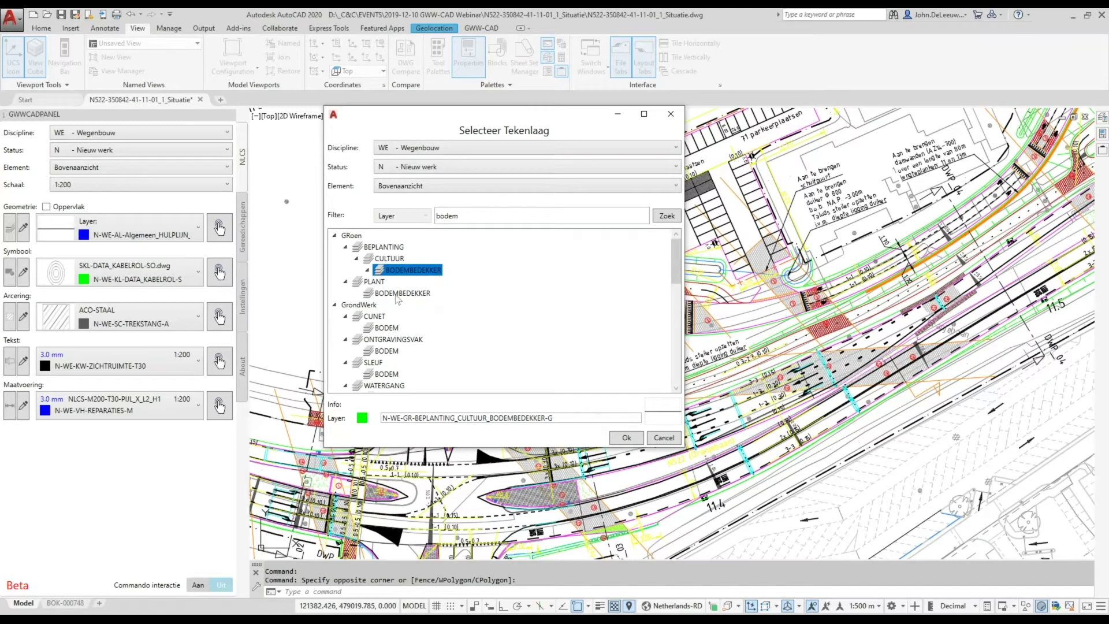
{"action": "left_click", "coordinate": [399, 294]}
{"action": "left_click", "coordinate": [391, 352]}
{"action": "scroll", "coordinate": [399, 346], "scroll_direction": "down", "scroll_amount": 1}
{"action": "scroll", "coordinate": [402, 342], "scroll_direction": "down", "scroll_amount": 2}
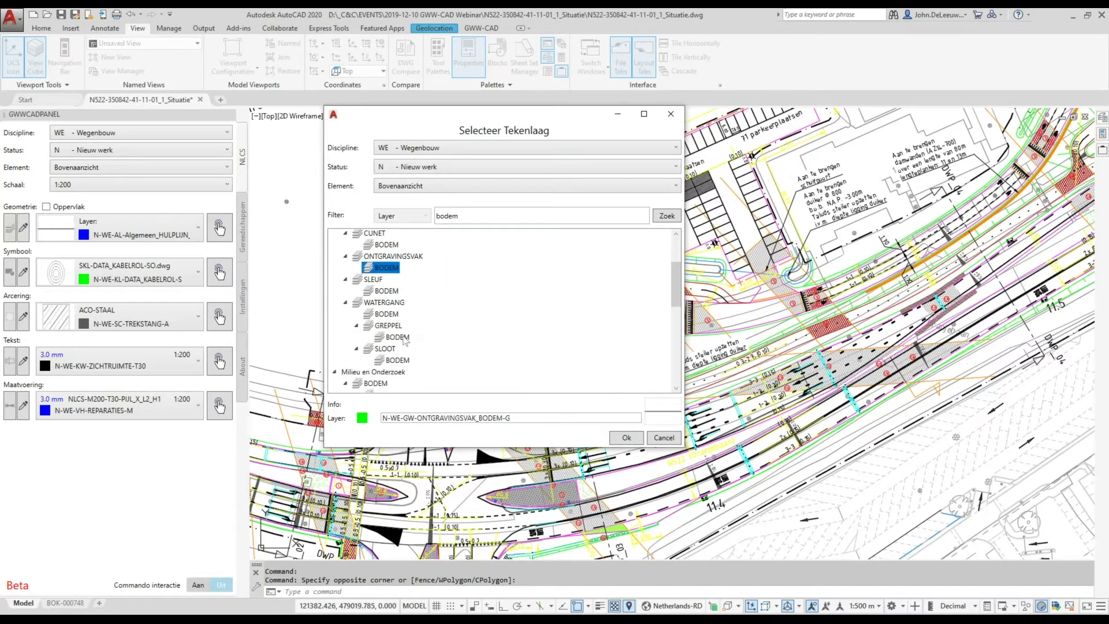
{"action": "left_click", "coordinate": [398, 336]}
{"action": "scroll", "coordinate": [405, 338], "scroll_direction": "down", "scroll_amount": 1}
{"action": "scroll", "coordinate": [405, 335], "scroll_direction": "down", "scroll_amount": 2}
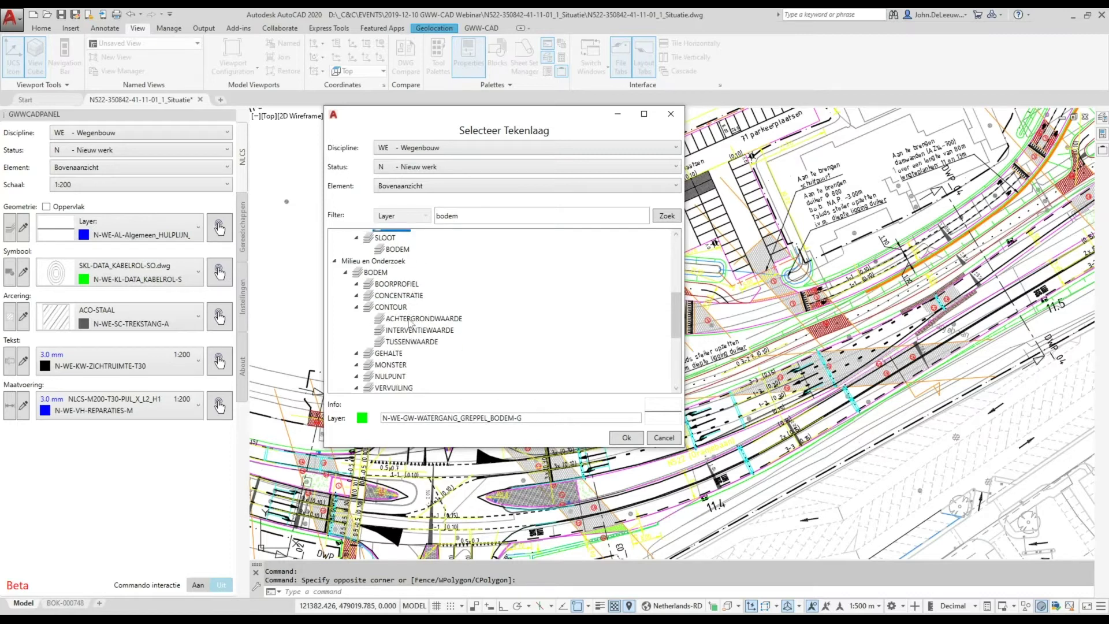
{"action": "scroll", "coordinate": [405, 323], "scroll_direction": "down", "scroll_amount": 2}
{"action": "scroll", "coordinate": [406, 321], "scroll_direction": "down", "scroll_amount": 1}
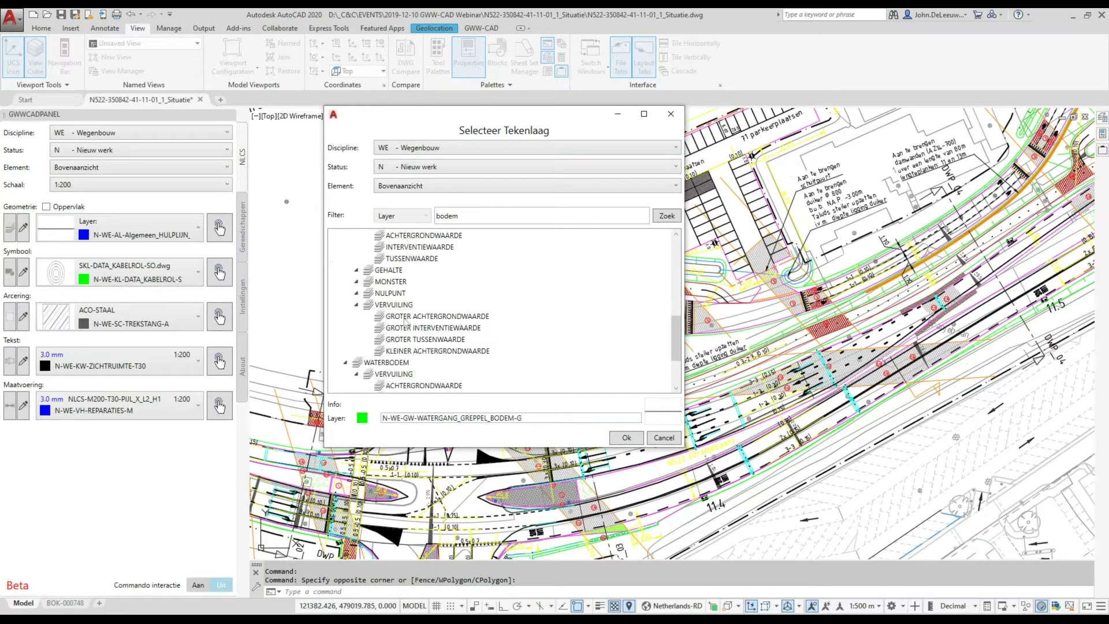
{"action": "scroll", "coordinate": [406, 321], "scroll_direction": "down", "scroll_amount": 2}
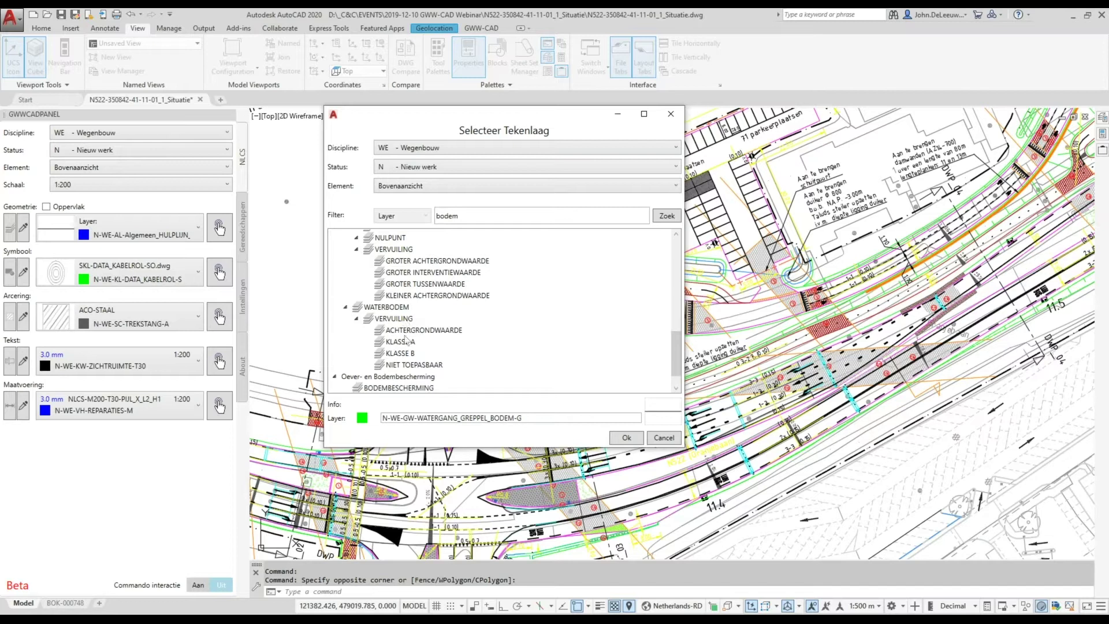
{"action": "left_click", "coordinate": [412, 366]}
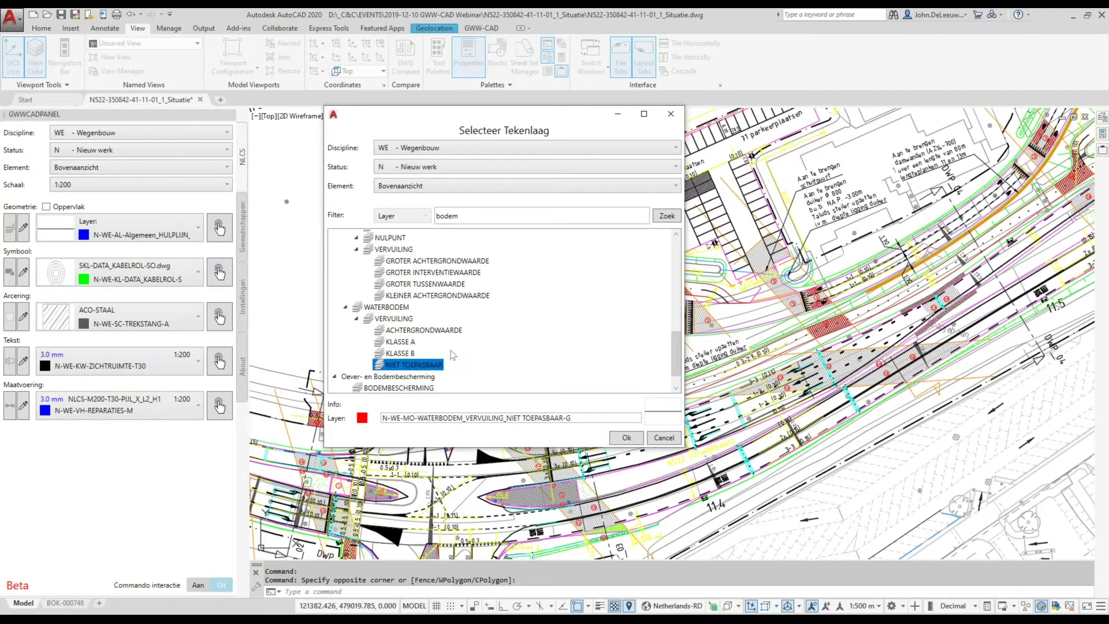
{"action": "scroll", "coordinate": [459, 364], "scroll_direction": "down", "scroll_amount": 1}
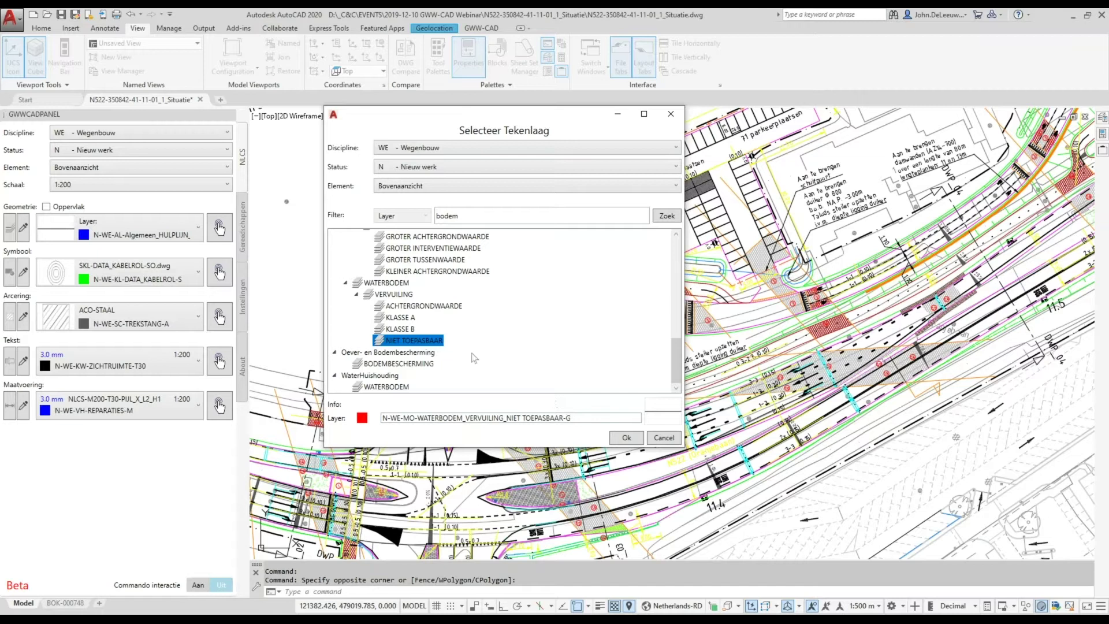
Pick ONTGRAVINGSVAK › BODEM and confirm the layer with Ok
{"action": "scroll", "coordinate": [429, 317], "scroll_direction": "up", "scroll_amount": 2}
{"action": "scroll", "coordinate": [428, 317], "scroll_direction": "up", "scroll_amount": 2}
{"action": "scroll", "coordinate": [427, 315], "scroll_direction": "up", "scroll_amount": 2}
{"action": "scroll", "coordinate": [423, 303], "scroll_direction": "up", "scroll_amount": 2}
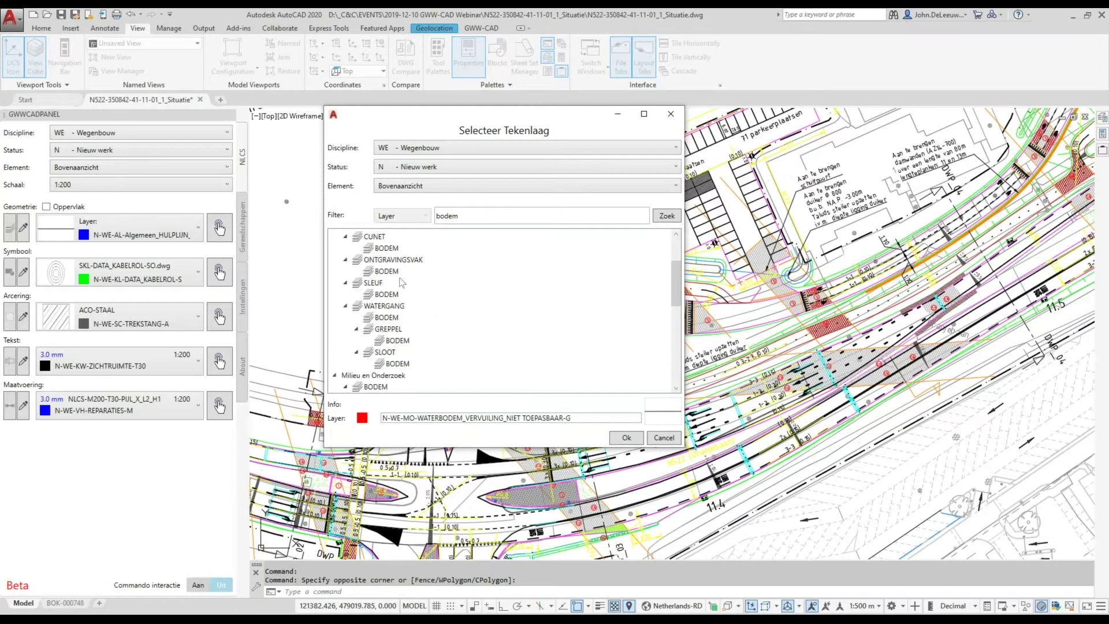
{"action": "scroll", "coordinate": [397, 295], "scroll_direction": "up", "scroll_amount": 2}
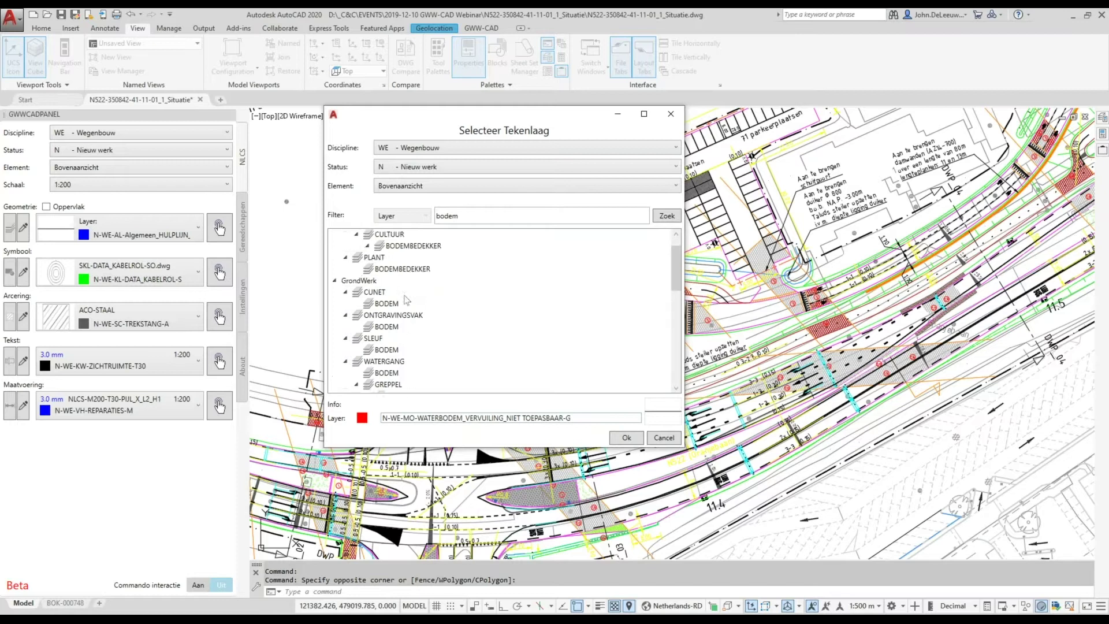
{"action": "left_click", "coordinate": [397, 327]}
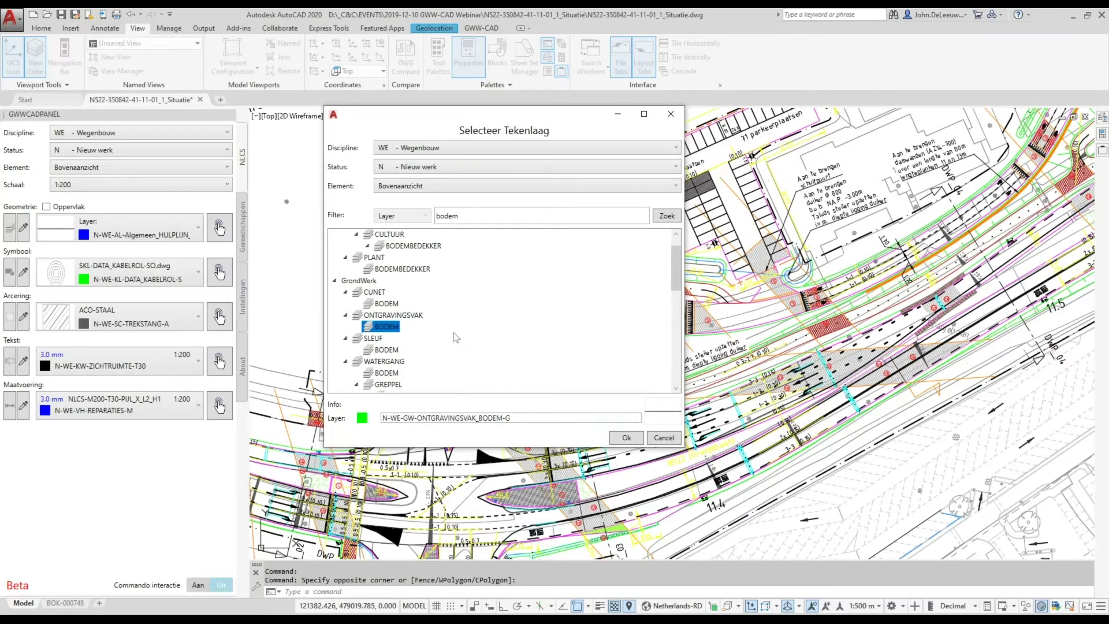
{"action": "left_click", "coordinate": [628, 439]}
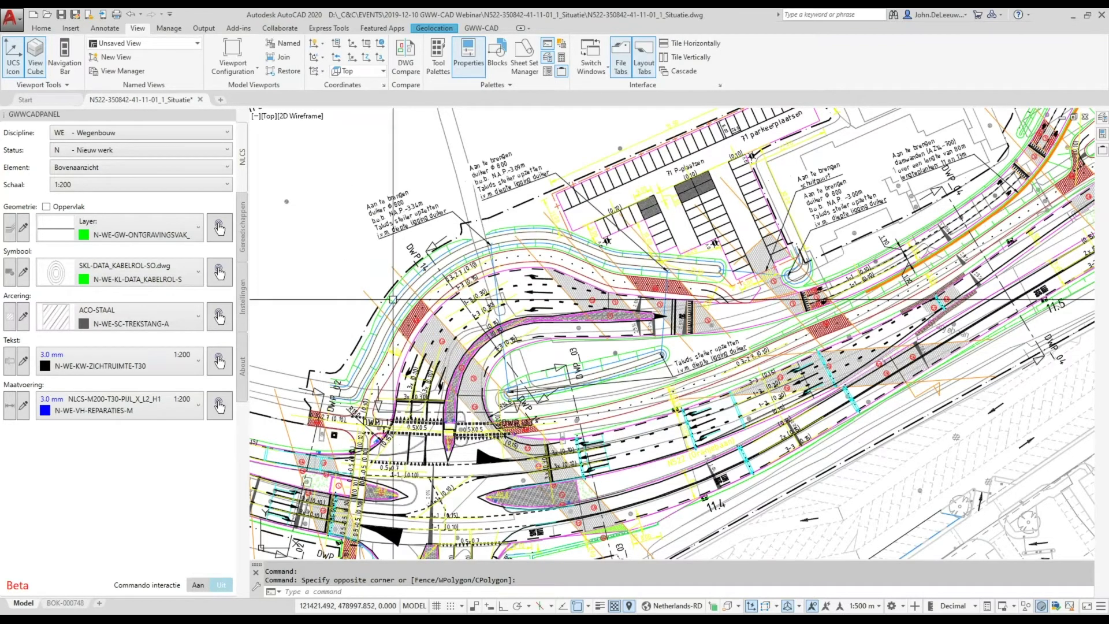
Pan to the road area by the DWP junction and show the Home ribbon tools
{"action": "middle_click_drag", "start_coordinate": [325, 296], "coordinate": [550, 264]}
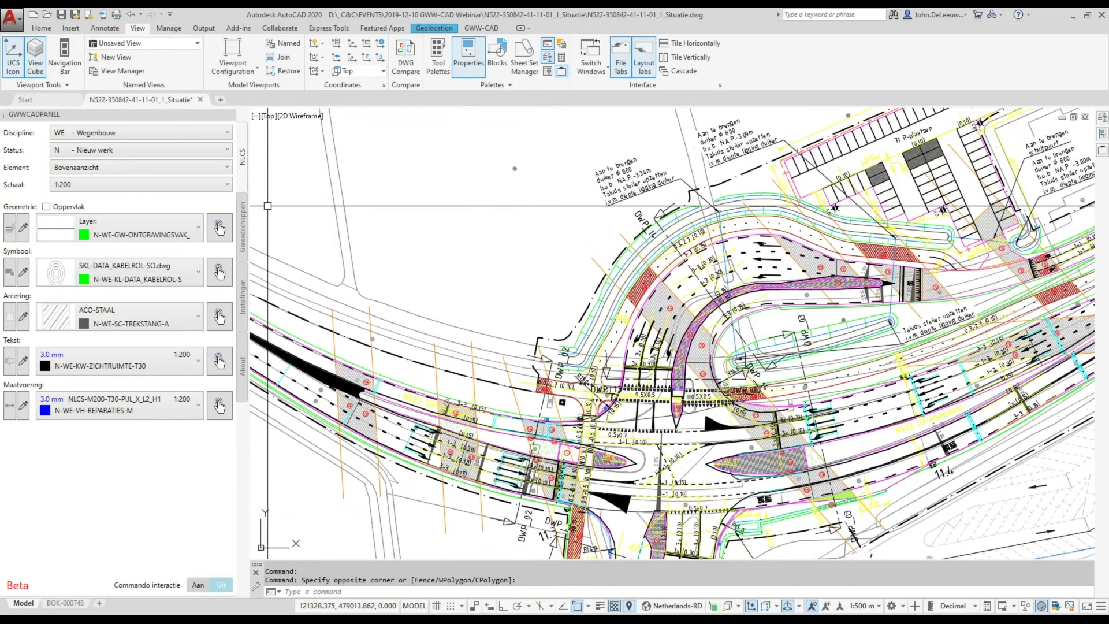
{"action": "left_click", "coordinate": [40, 29]}
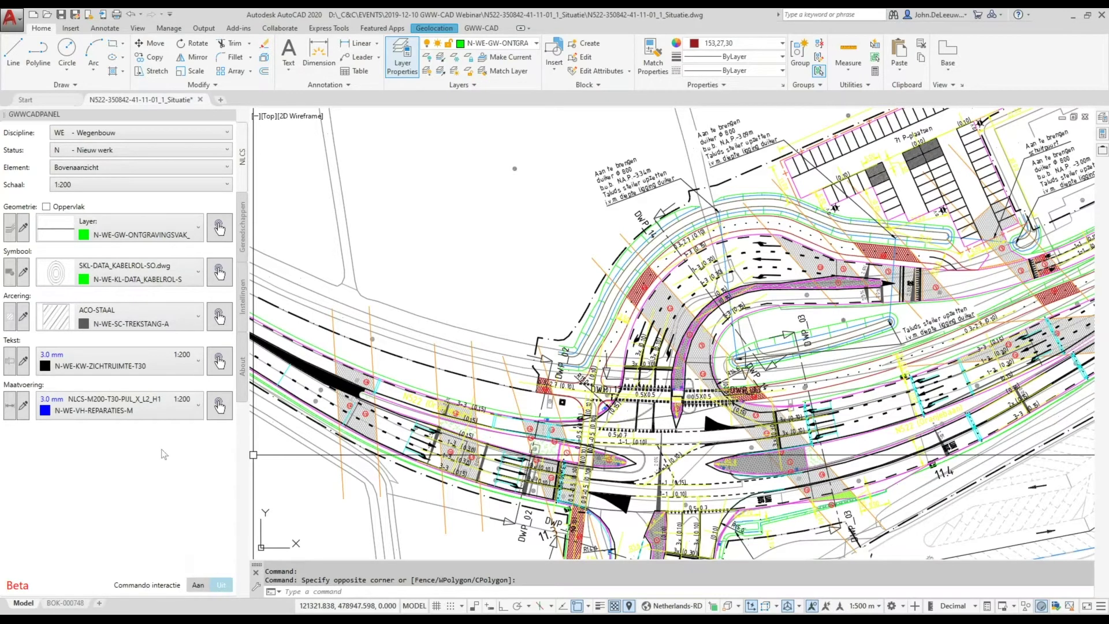
Abandon a trial polyline and set the new-object colour to ByLayer
{"action": "left_click", "coordinate": [35, 60]}
{"action": "middle_click_drag", "start_coordinate": [448, 302], "coordinate": [490, 266]}
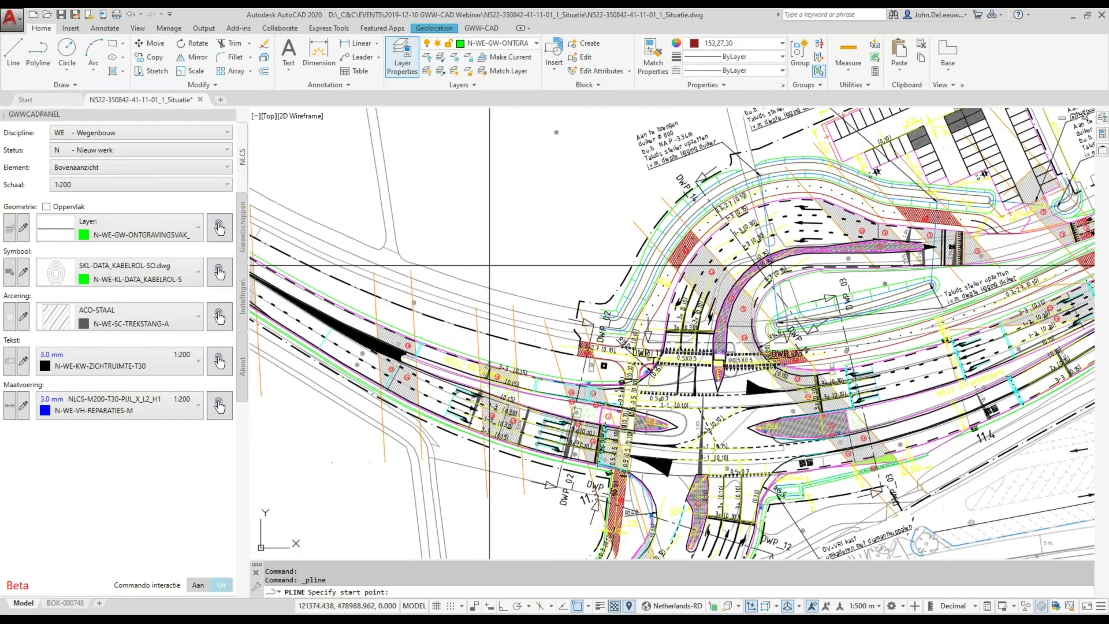
{"action": "scroll", "coordinate": [490, 265], "scroll_direction": "up", "scroll_amount": 2}
{"action": "middle_click_drag", "start_coordinate": [602, 309], "coordinate": [607, 291]}
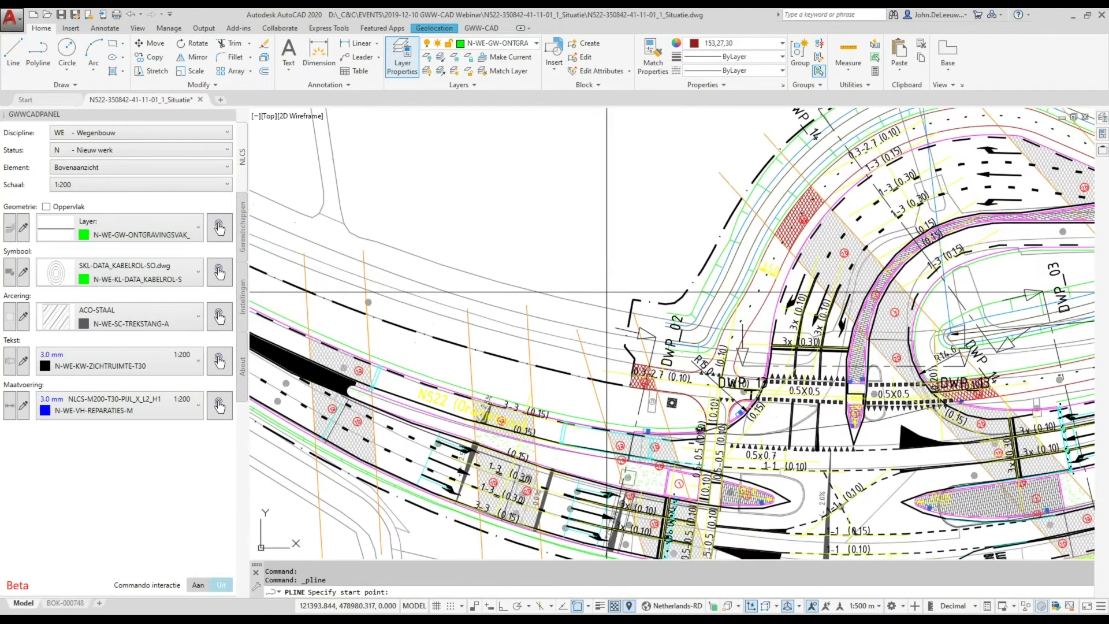
{"action": "left_click", "coordinate": [614, 291]}
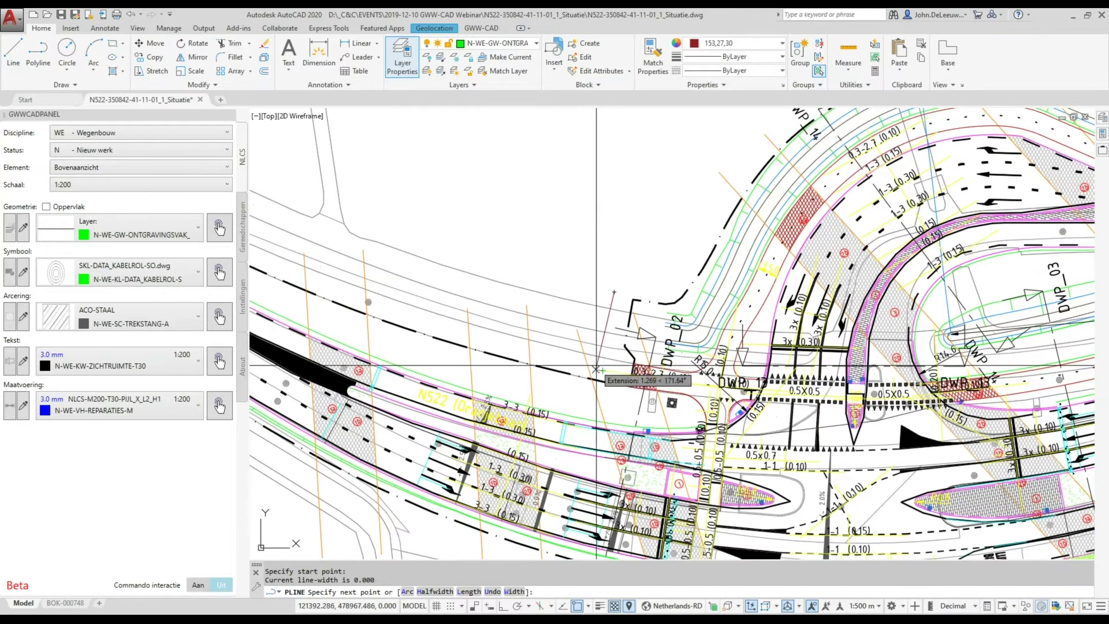
{"action": "scroll", "coordinate": [596, 367], "scroll_direction": "up", "scroll_amount": 4}
{"action": "left_click", "coordinate": [599, 372]}
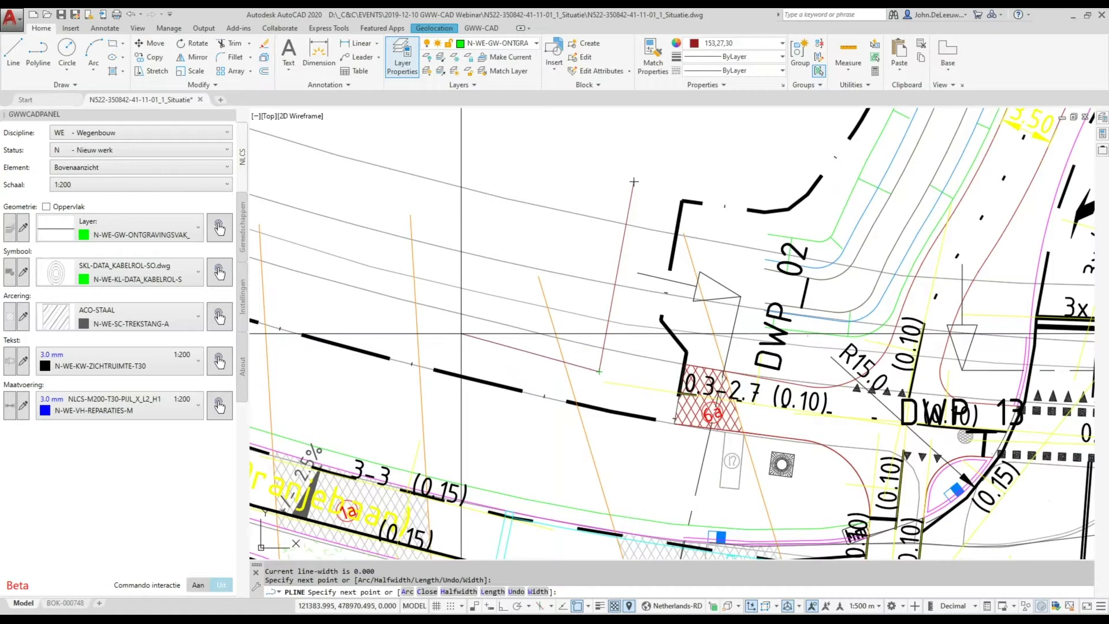
{"action": "key", "text": "Escape"}
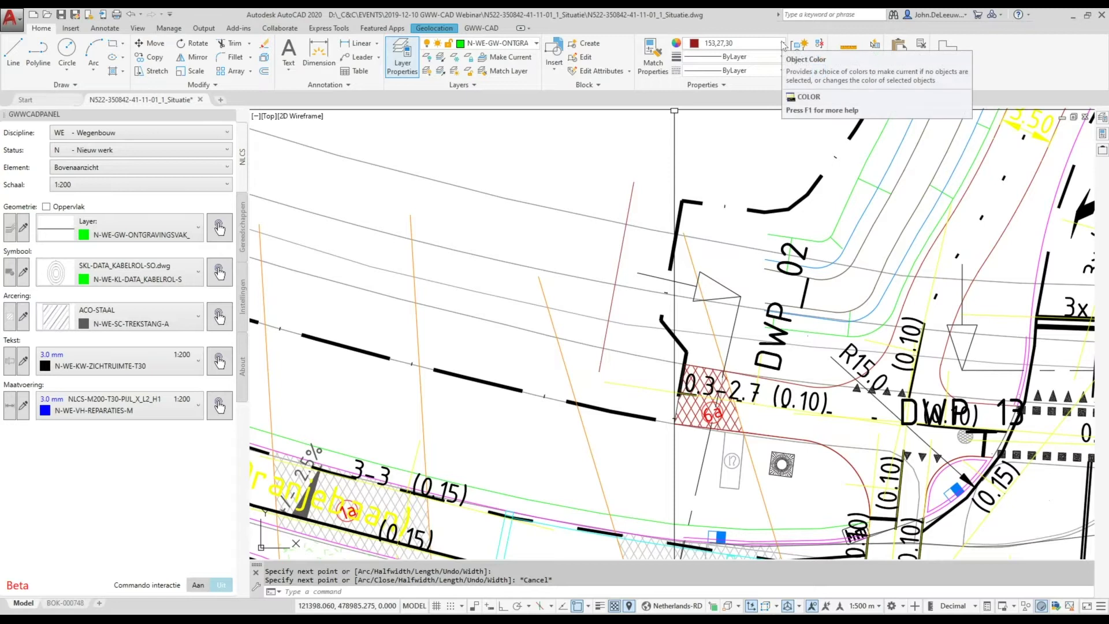
{"action": "left_click", "coordinate": [782, 44]}
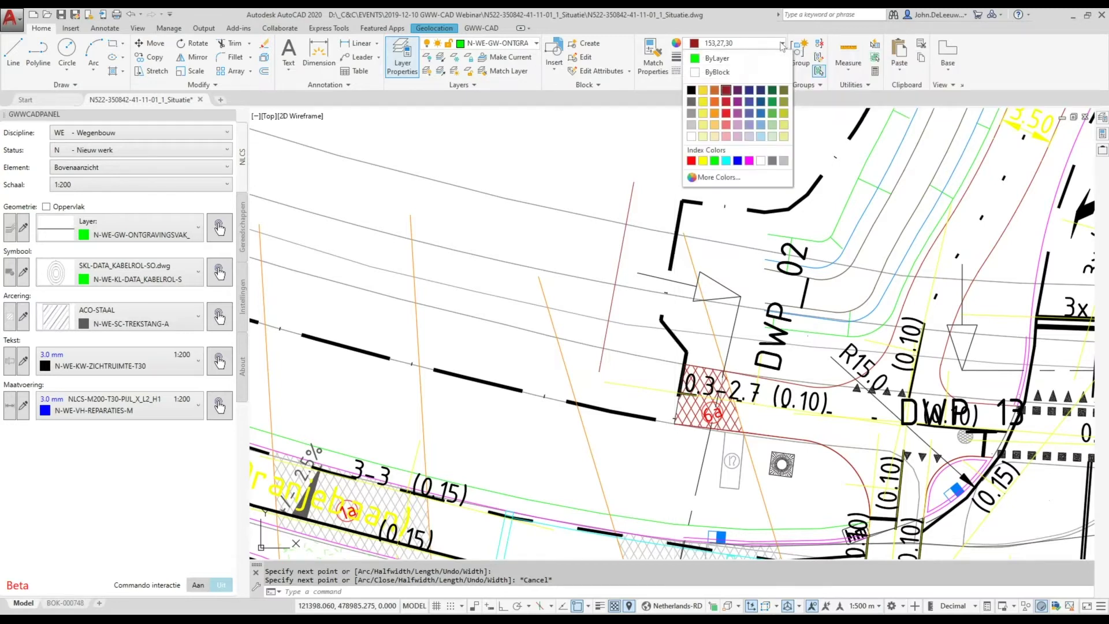
{"action": "left_click", "coordinate": [727, 59]}
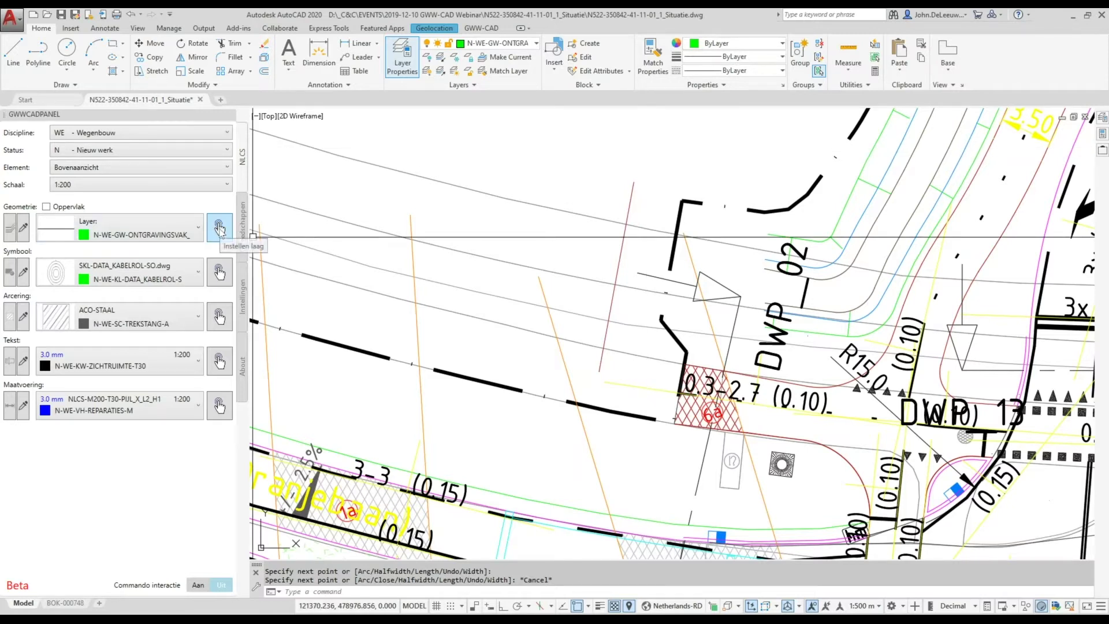
Draw a closed four-corner polyline outlining the excavation area above the N522
{"action": "left_click", "coordinate": [38, 56]}
{"action": "left_click", "coordinate": [577, 185]}
{"action": "left_click", "coordinate": [551, 361]}
{"action": "middle_click_drag", "start_coordinate": [383, 323], "coordinate": [607, 354]}
{"action": "left_click", "coordinate": [385, 287]}
{"action": "left_click", "coordinate": [443, 126]}
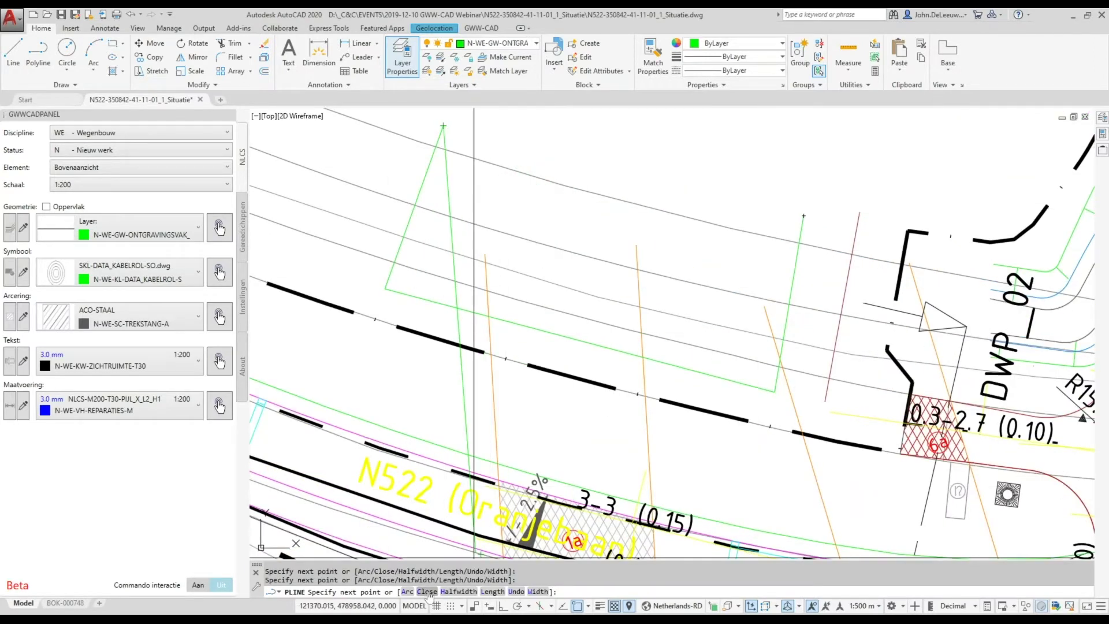
{"action": "type", "text": "c"}
{"action": "key", "text": "Return"}
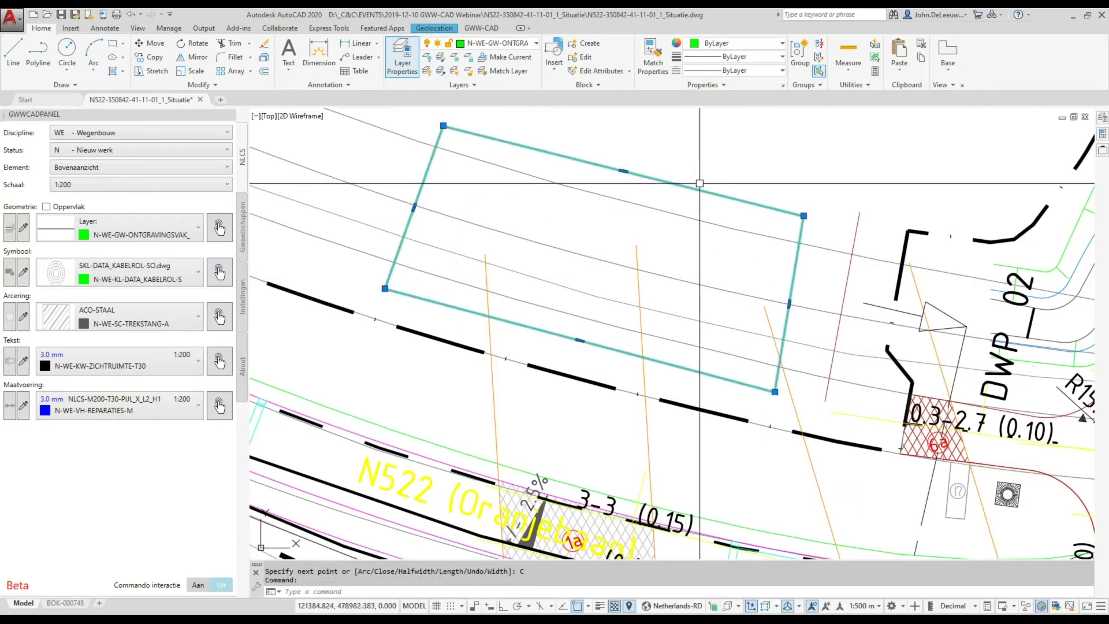
{"action": "middle_click_drag", "start_coordinate": [680, 181], "coordinate": [675, 193]}
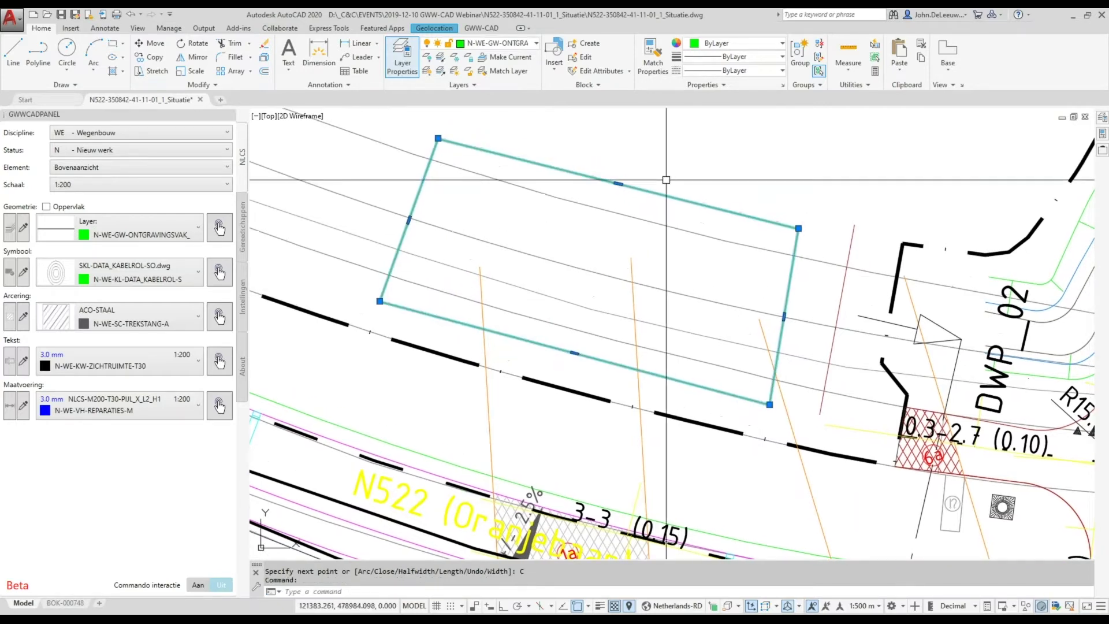
{"action": "mouse_move", "coordinate": [657, 193]}
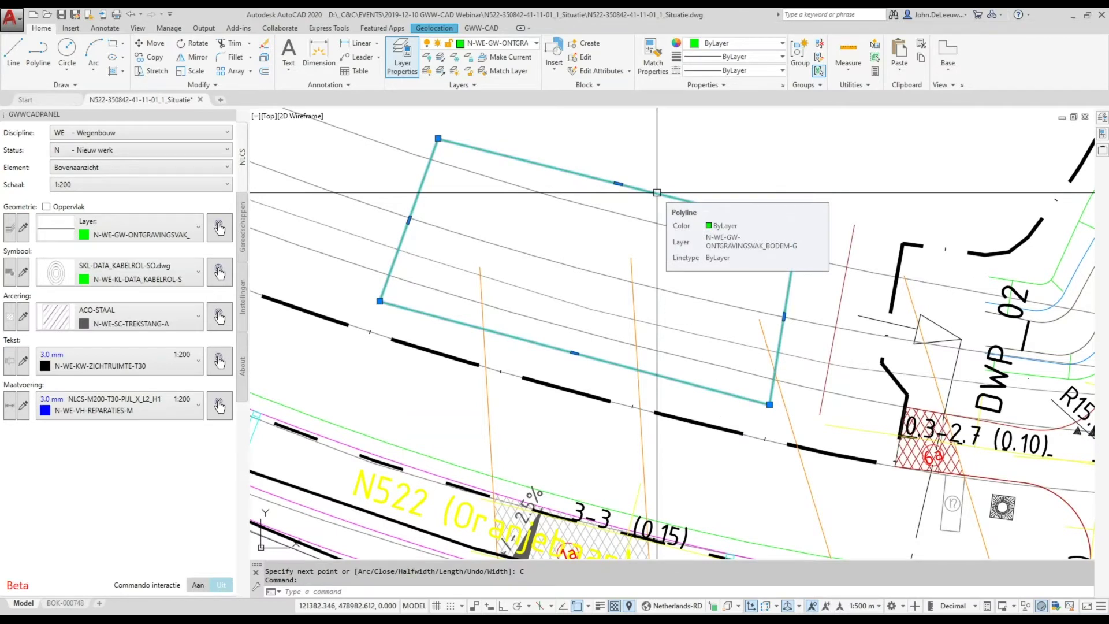
{"action": "key", "text": "Escape"}
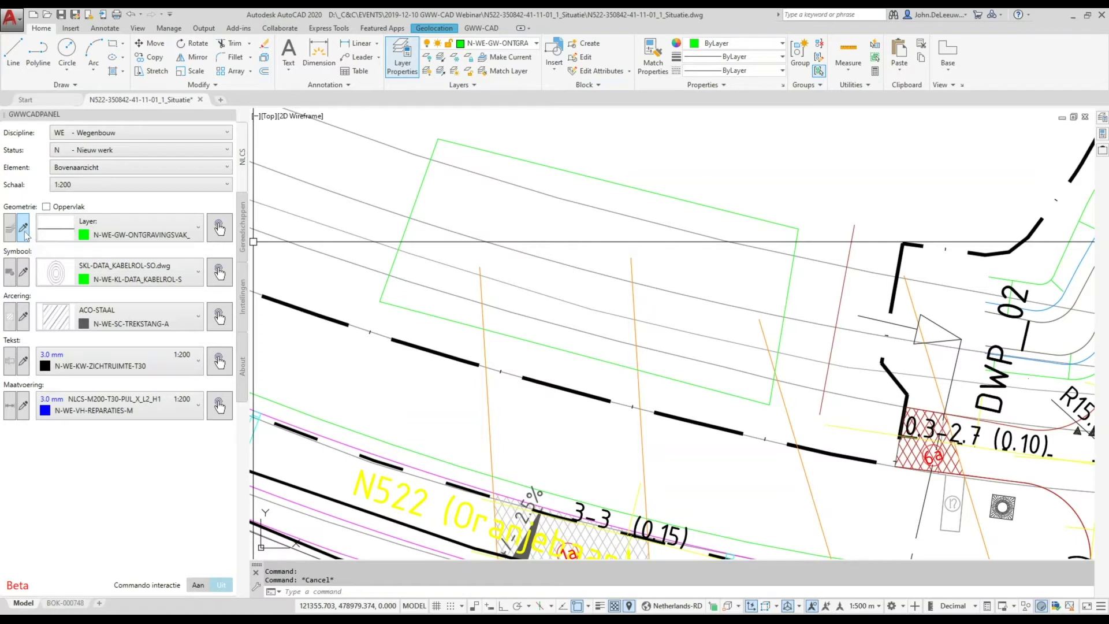
Pick the magenta kantverharding line as the Geometrie layer source, giving N-WE-VH-KANTVERHARDING-G
{"action": "left_click", "coordinate": [26, 235]}
{"action": "middle_click_drag", "start_coordinate": [404, 409], "coordinate": [609, 186]}
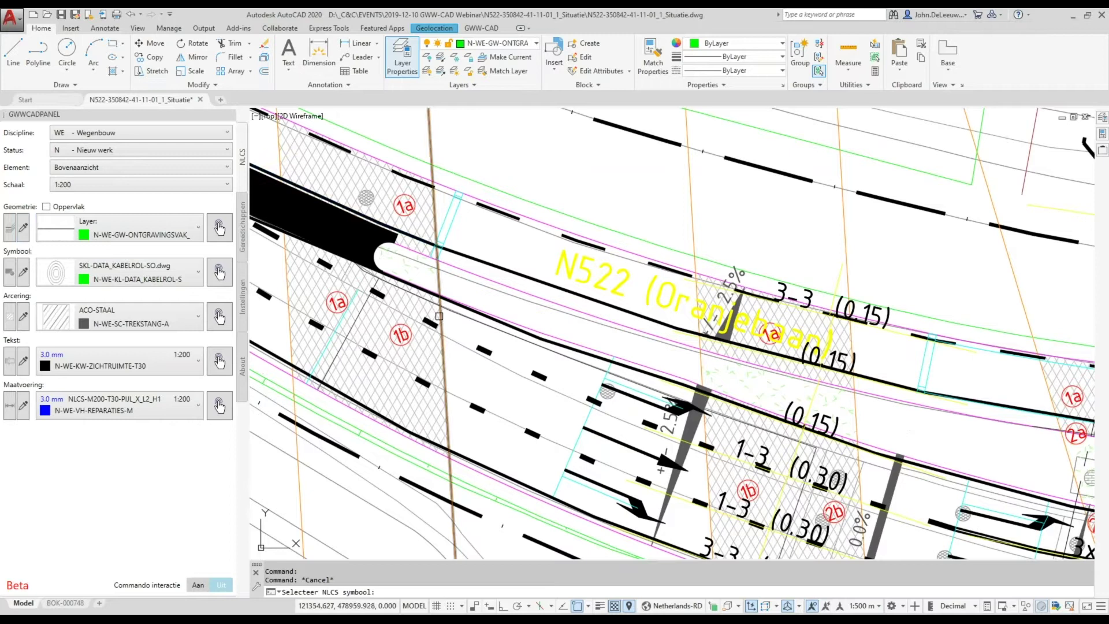
{"action": "scroll", "coordinate": [670, 332], "scroll_direction": "down", "scroll_amount": 3}
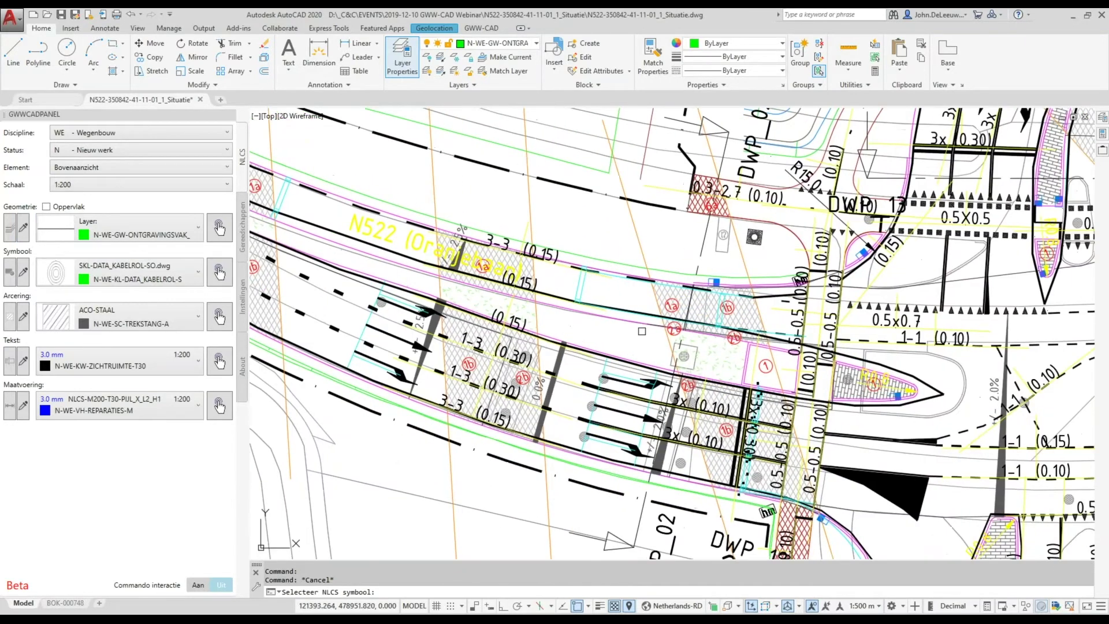
{"action": "scroll", "coordinate": [503, 279], "scroll_direction": "up", "scroll_amount": 3}
{"action": "scroll", "coordinate": [485, 279], "scroll_direction": "up", "scroll_amount": 2}
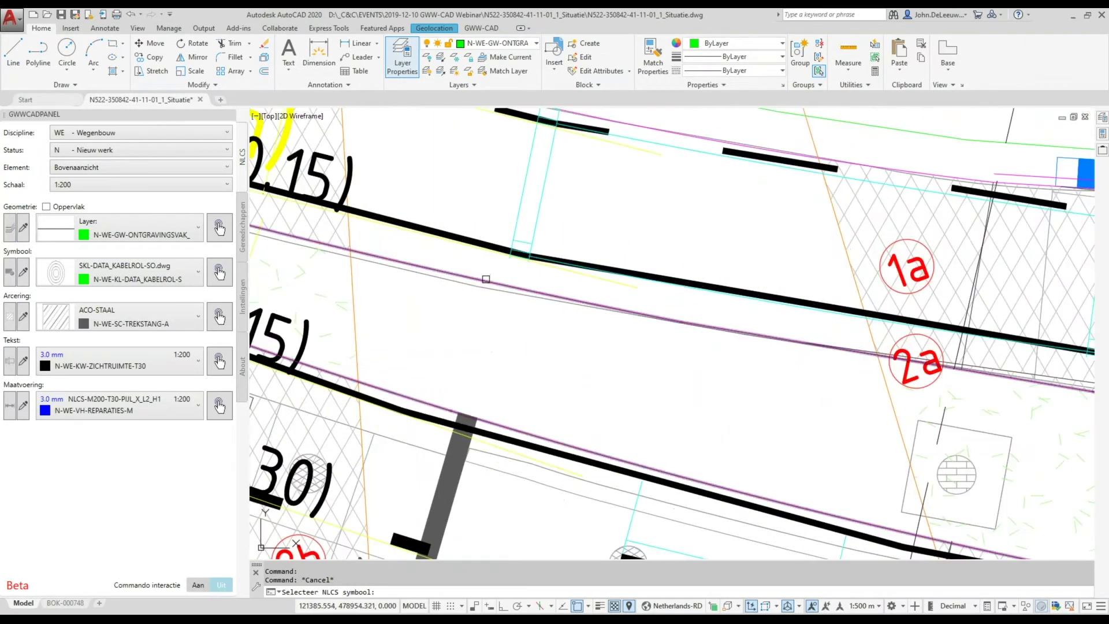
{"action": "left_click", "coordinate": [486, 279]}
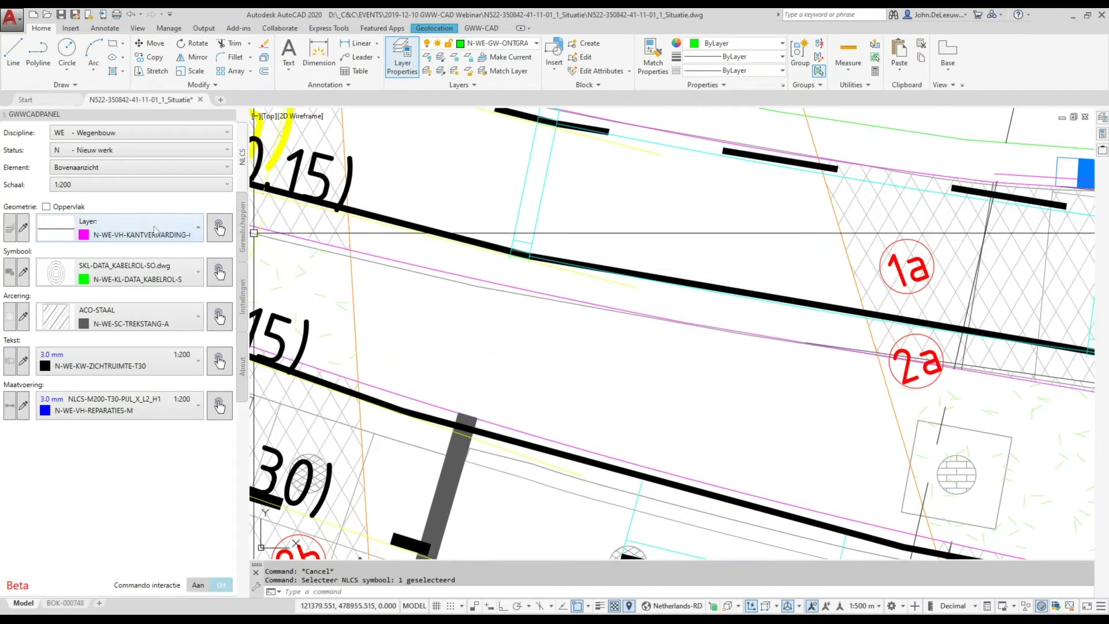
Keep N-WE-VH-KANTVERHARDING-G, cancel a trial polyline segment, then make that layer current
{"action": "left_click", "coordinate": [179, 232]}
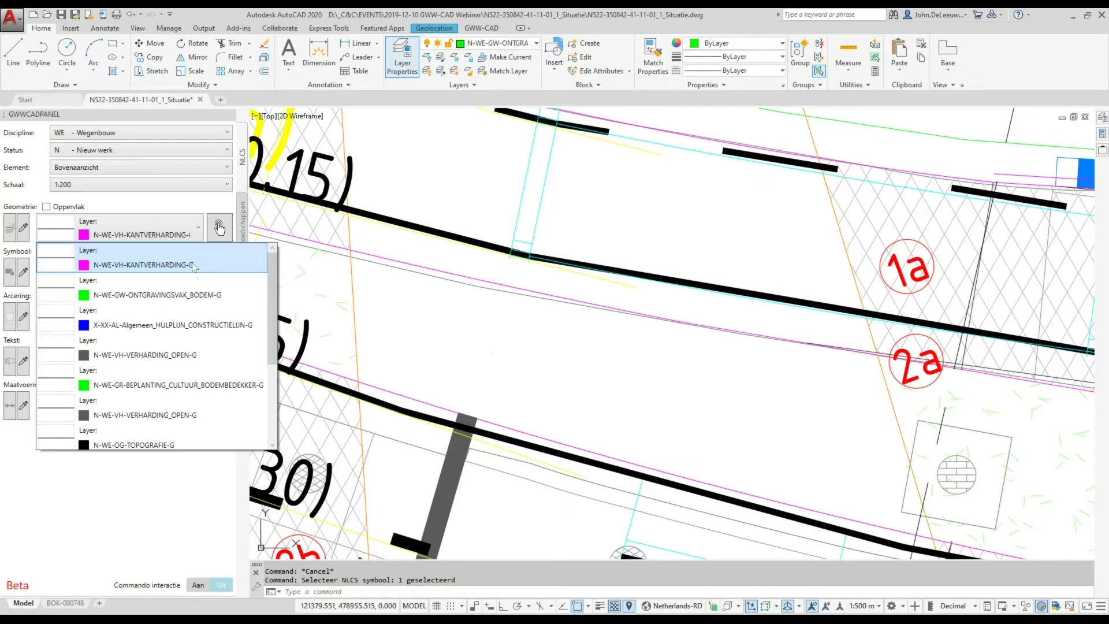
{"action": "left_click", "coordinate": [434, 179]}
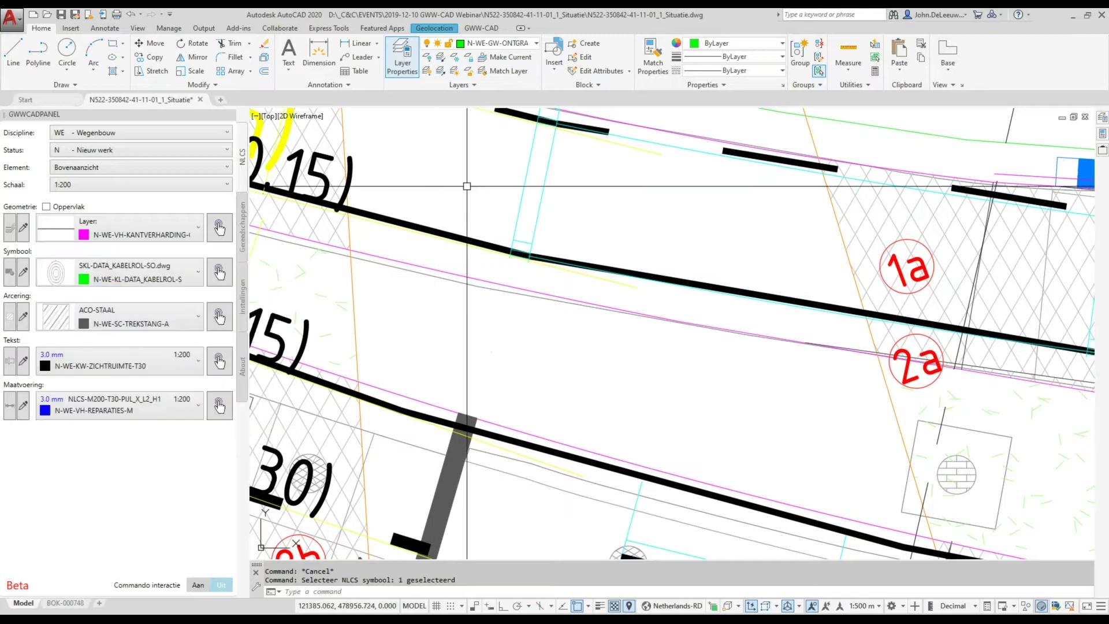
{"action": "left_click", "coordinate": [39, 55]}
{"action": "left_click", "coordinate": [591, 215]}
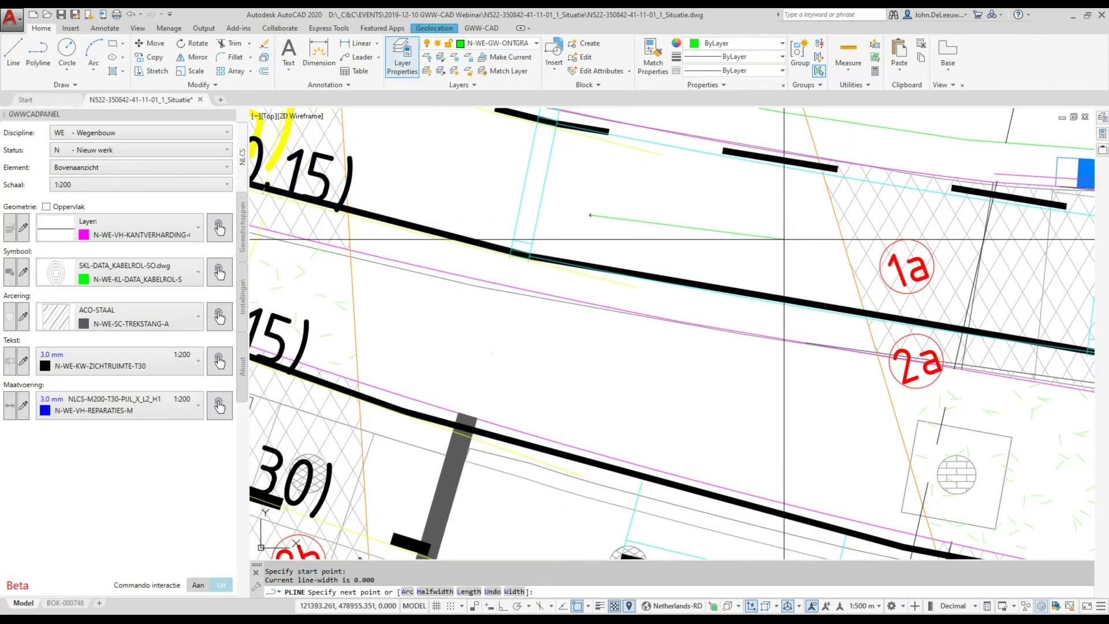
{"action": "left_click", "coordinate": [795, 242]}
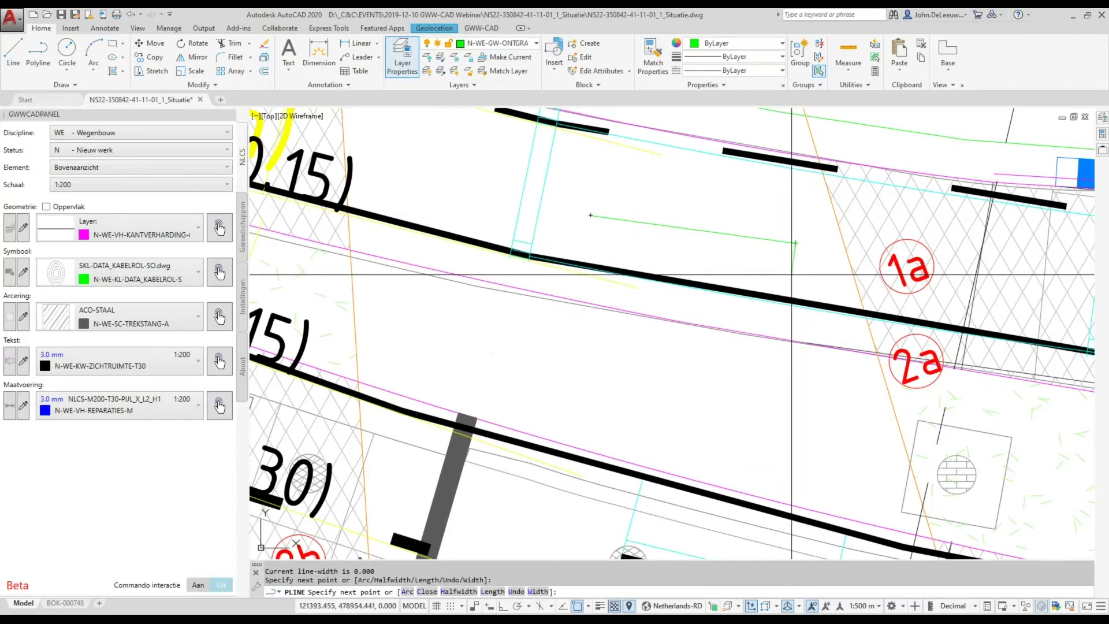
{"action": "key", "text": "Escape"}
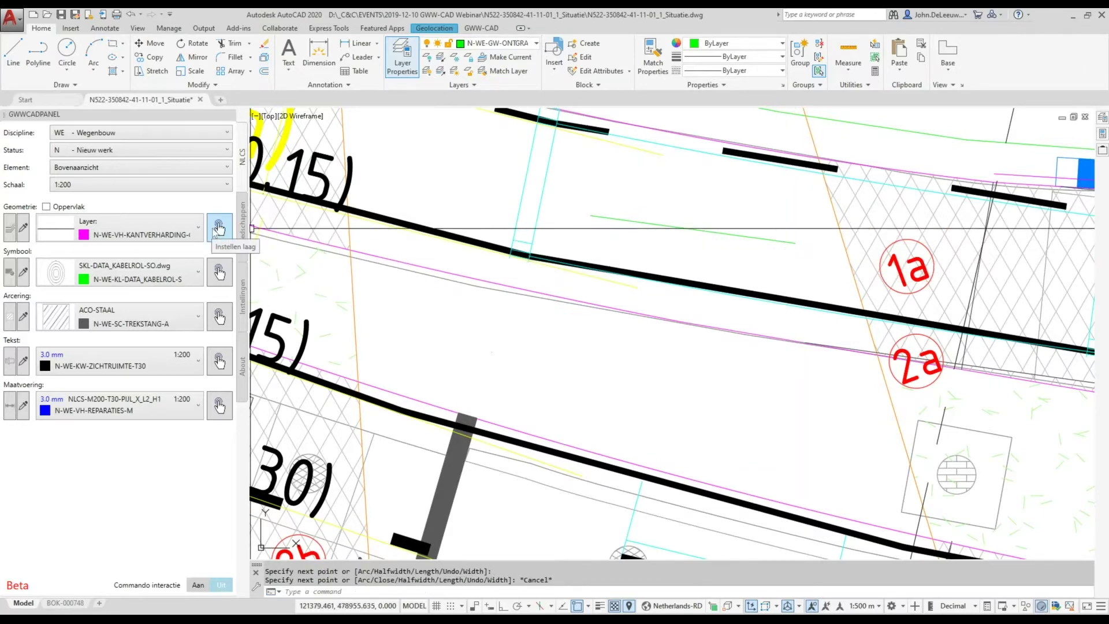
{"action": "left_click", "coordinate": [218, 228]}
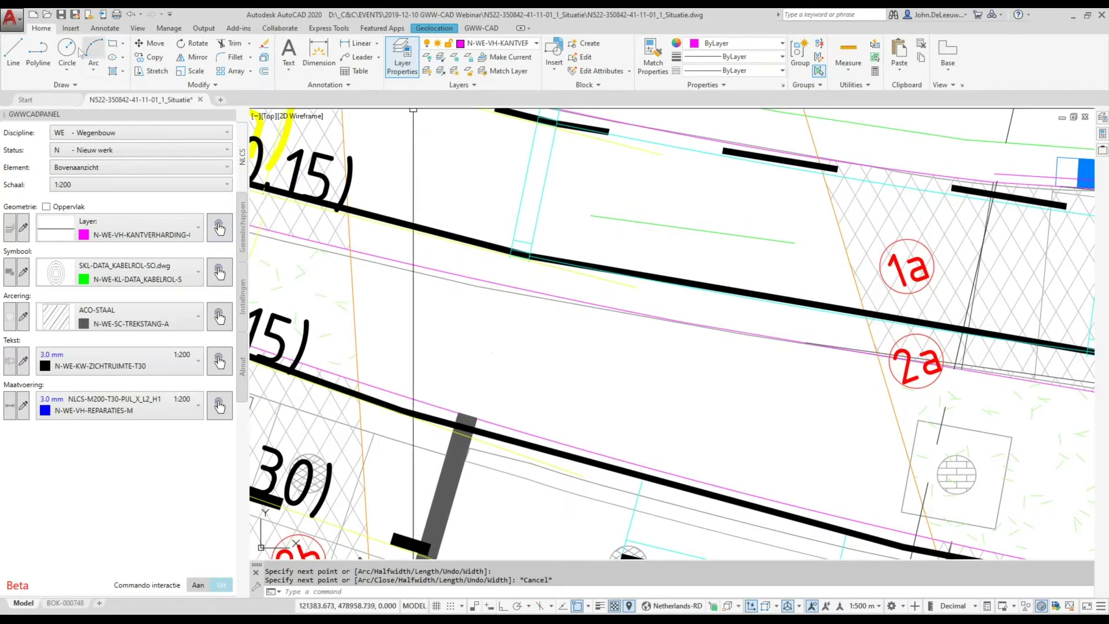
Draw the four-point magenta edge-paving polyline between the 1a and 2a labels
{"action": "left_click", "coordinate": [37, 58]}
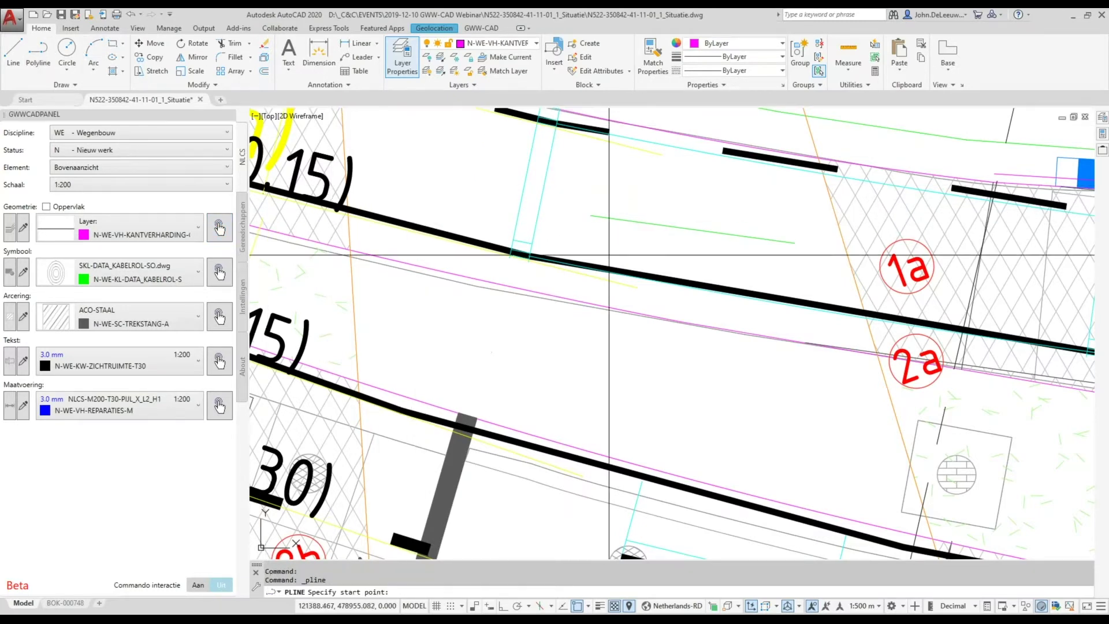
{"action": "left_click", "coordinate": [591, 229]}
{"action": "left_click", "coordinate": [814, 267]}
{"action": "left_click", "coordinate": [815, 330]}
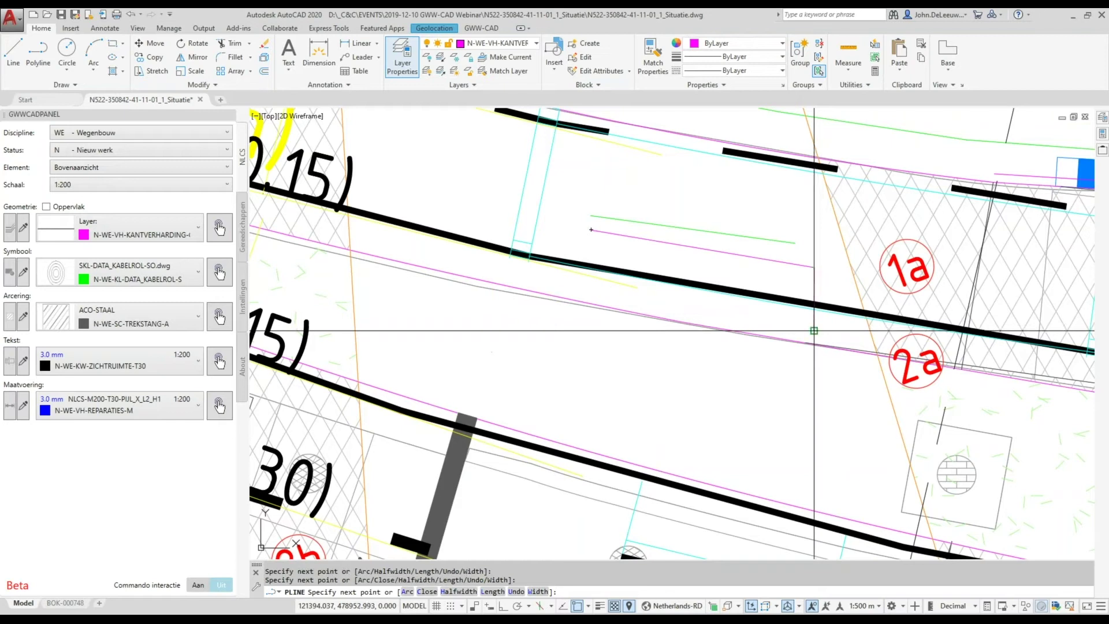
{"action": "left_click", "coordinate": [860, 340]}
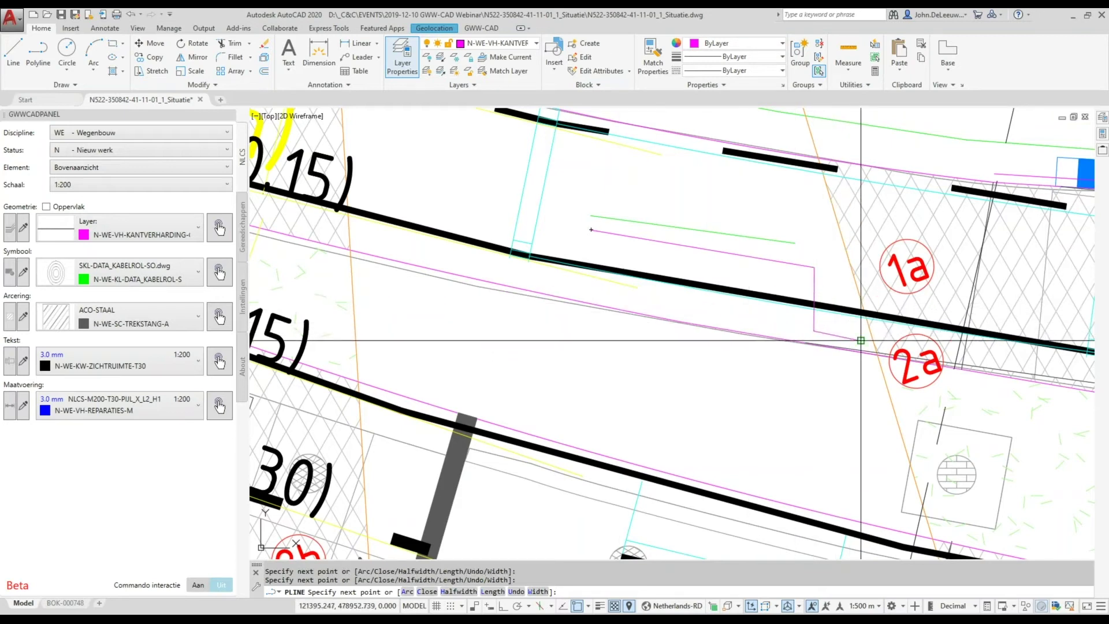
{"action": "key", "text": "Return"}
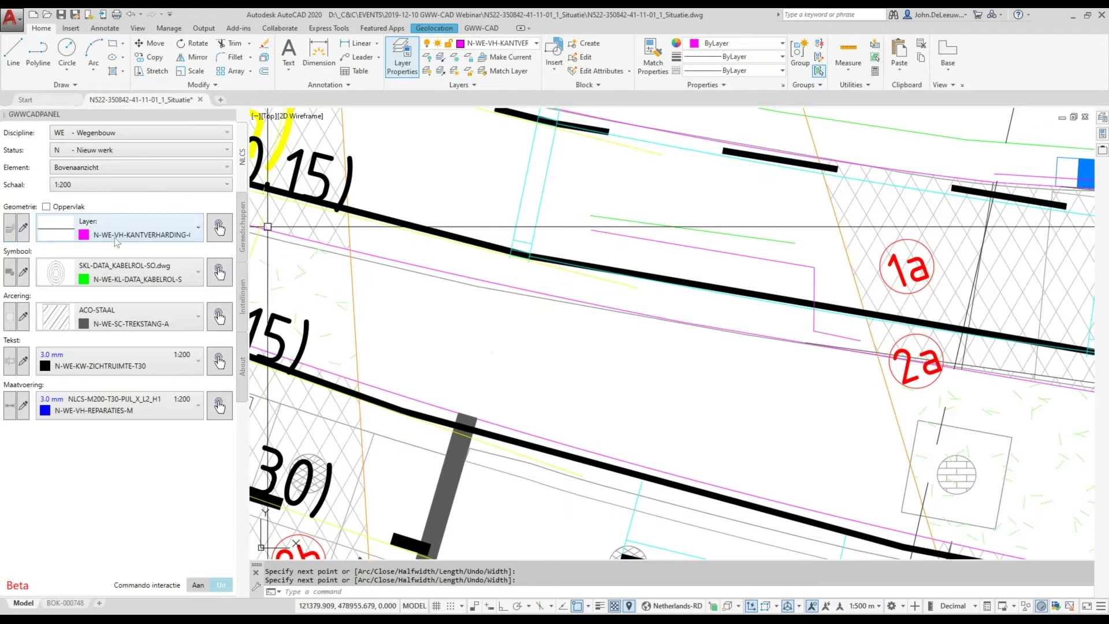
Check the geometry Layer dropdown without changing it, then show the GWW-CAD Instellingen settings
{"action": "left_click", "coordinate": [169, 229]}
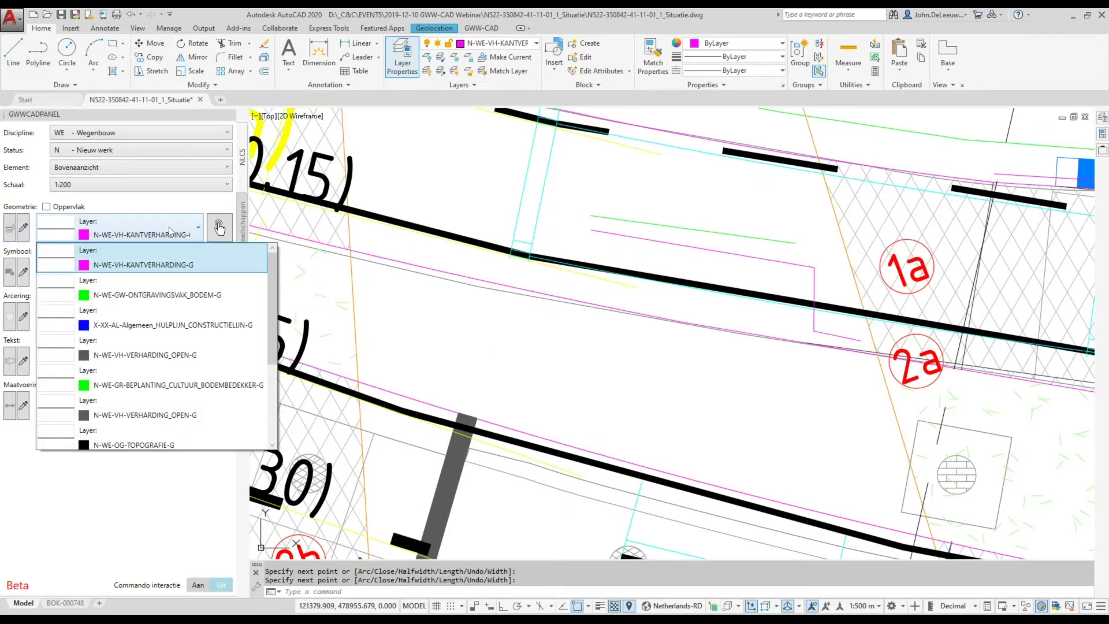
{"action": "scroll", "coordinate": [138, 268], "scroll_direction": "down", "scroll_amount": 1}
{"action": "scroll", "coordinate": [137, 268], "scroll_direction": "up", "scroll_amount": 2}
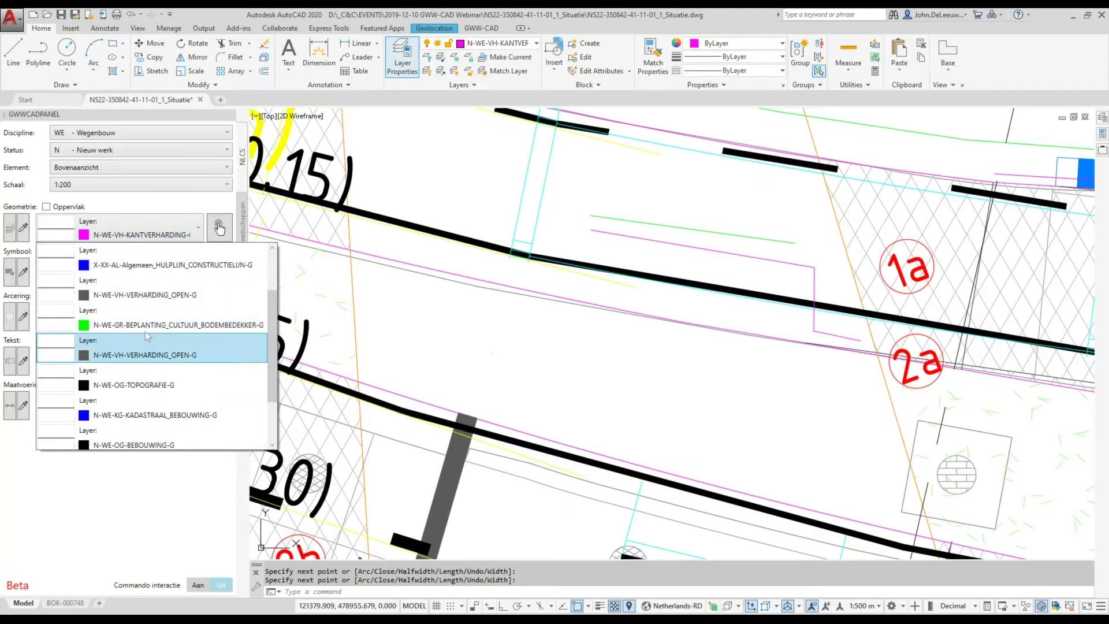
{"action": "left_click", "coordinate": [154, 203]}
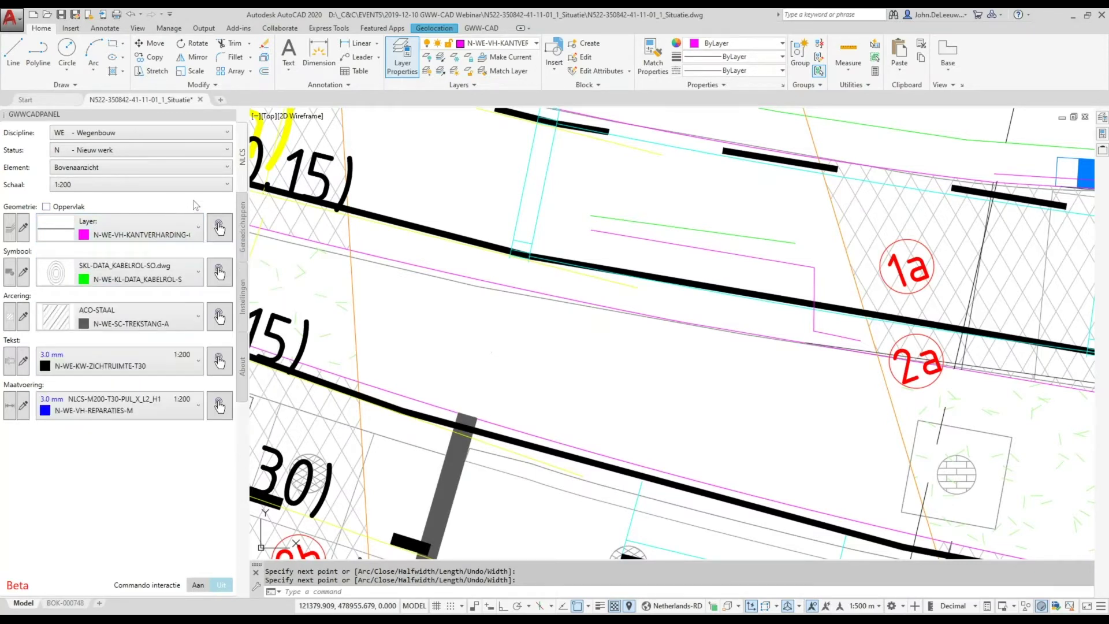
{"action": "left_click", "coordinate": [243, 305]}
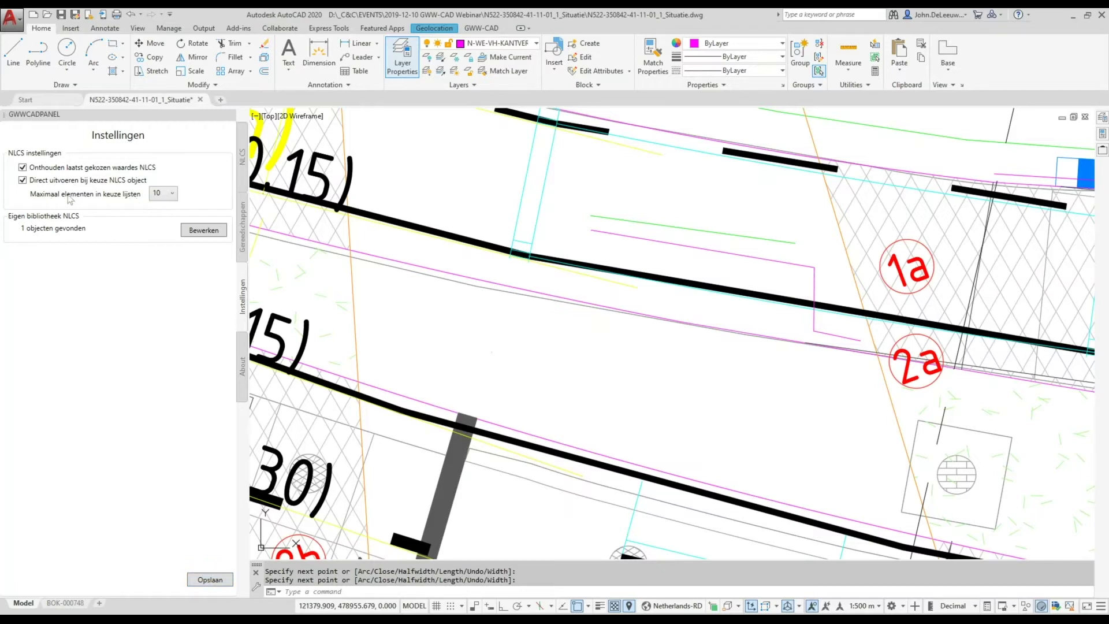
Change 'Maximaal elementen in keuze lijsten' from 10 to 5 and return to the NLCS form
{"action": "left_click", "coordinate": [173, 195]}
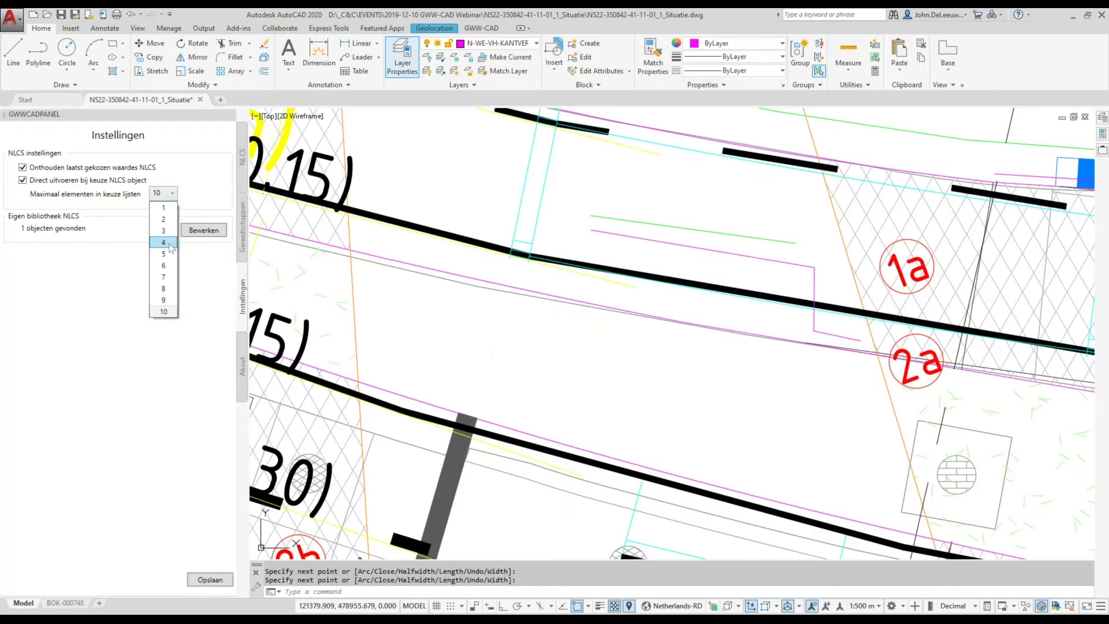
{"action": "left_click", "coordinate": [174, 245]}
{"action": "left_click", "coordinate": [166, 195]}
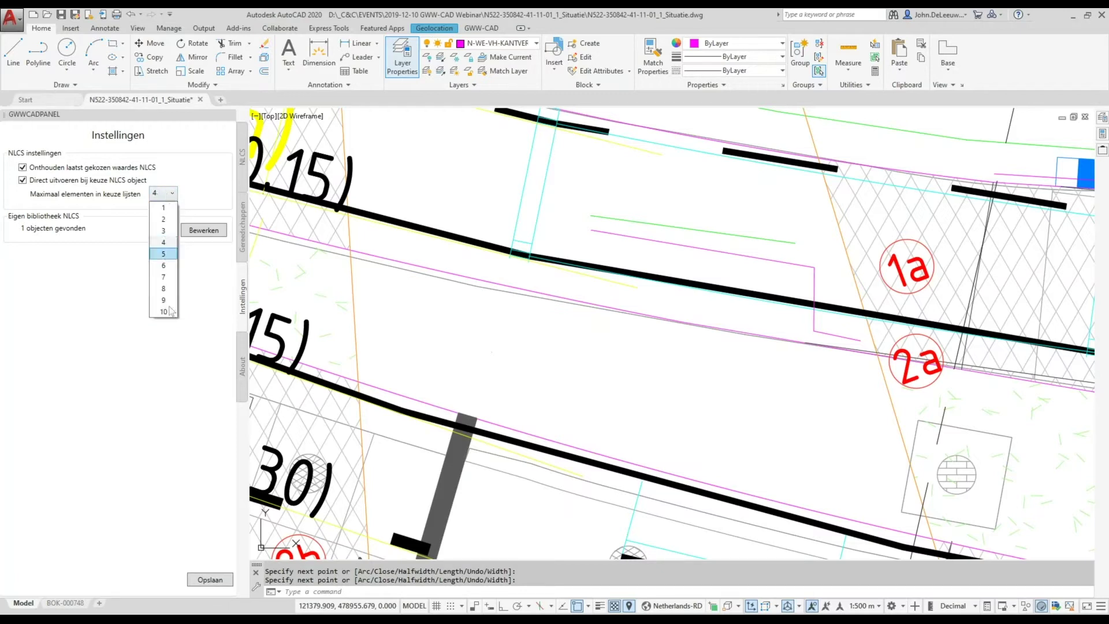
{"action": "left_click", "coordinate": [162, 254]}
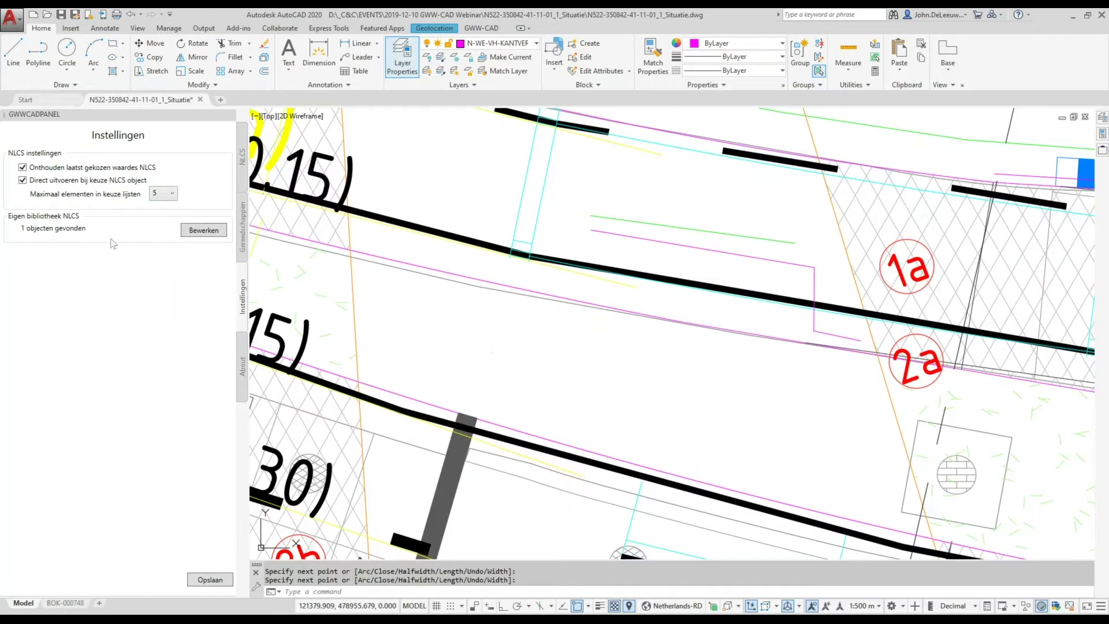
{"action": "left_click", "coordinate": [245, 183]}
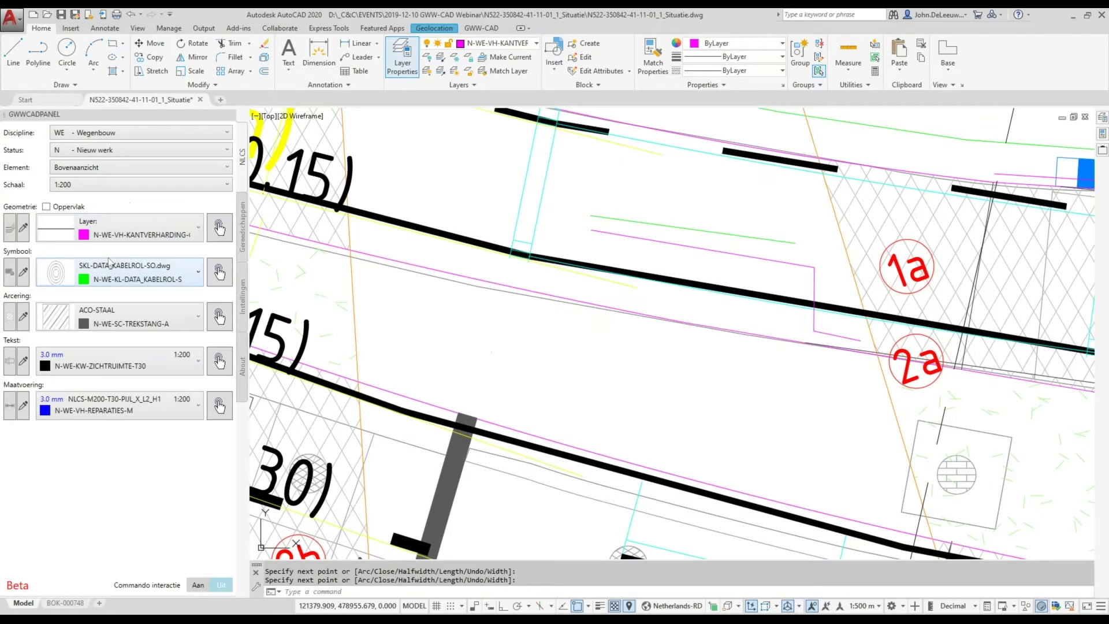
Insert the SVH-ASFALT-SO asphalt symbol beside the 1-1 (0.10) slope label
{"action": "left_click", "coordinate": [166, 271]}
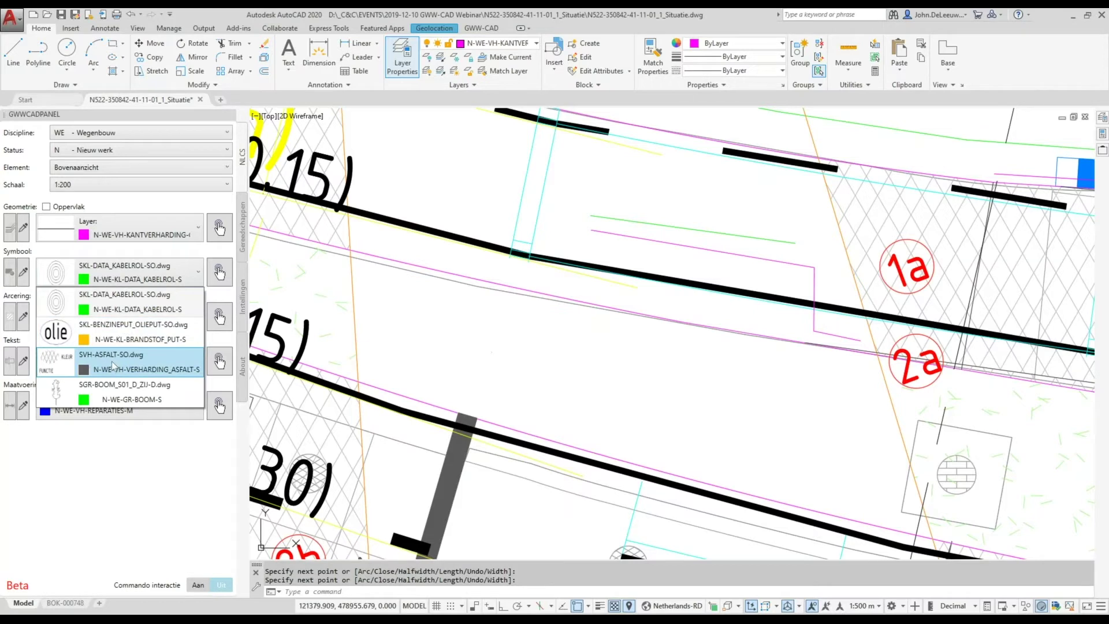
{"action": "left_click", "coordinate": [113, 362]}
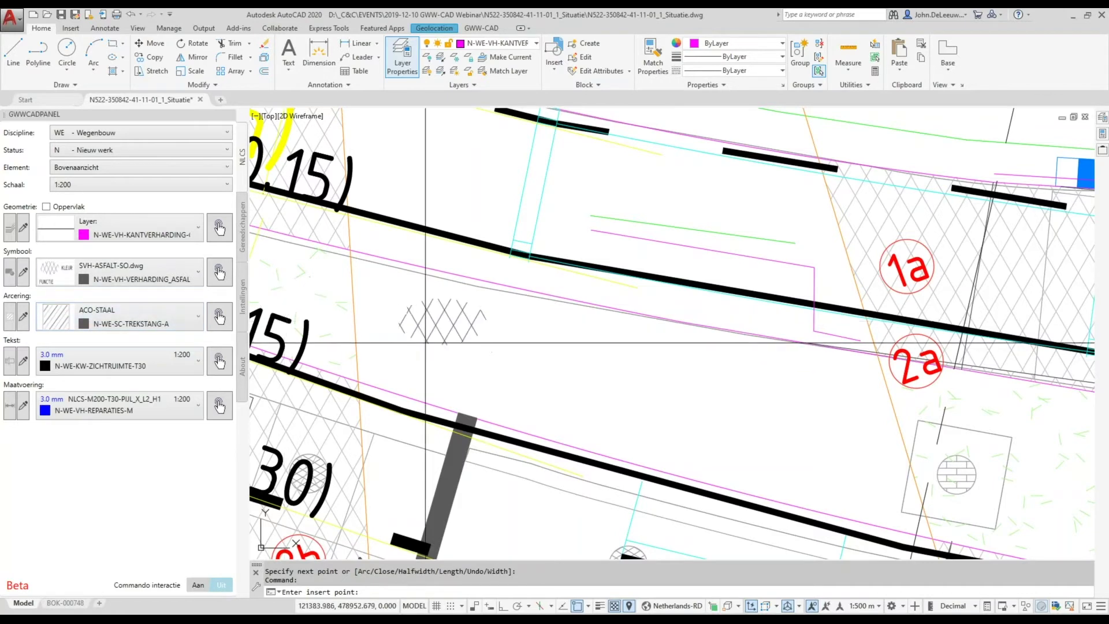
{"action": "scroll", "coordinate": [539, 365], "scroll_direction": "down", "scroll_amount": 3}
{"action": "mouse_move", "coordinate": [539, 366]}
{"action": "middle_mouse_down"}
{"action": "mouse_move", "coordinate": [401, 257]}
{"action": "mouse_move", "coordinate": [417, 275]}
{"action": "middle_mouse_up"}
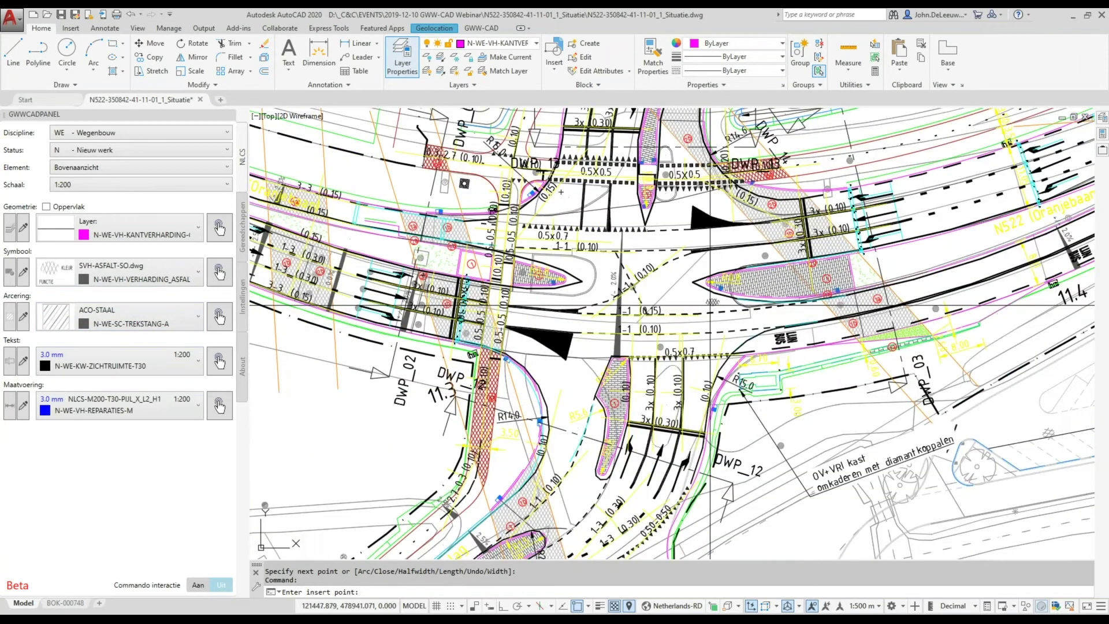
{"action": "scroll", "coordinate": [416, 275], "scroll_direction": "up", "scroll_amount": 5}
{"action": "left_click", "coordinate": [382, 287]}
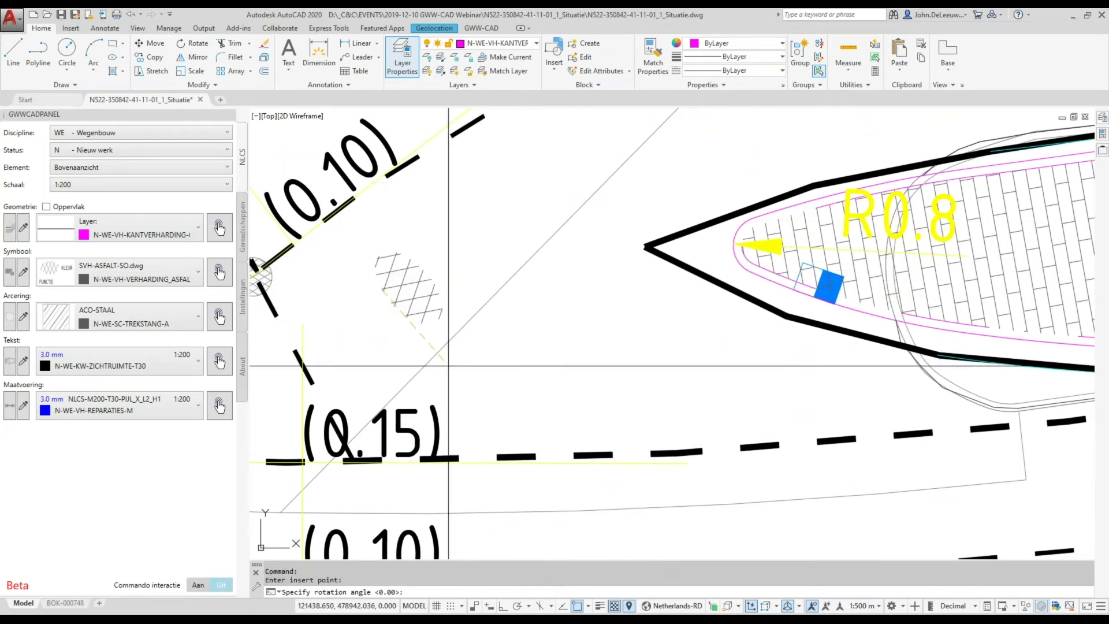
Shift the view and bring up the full Selecteer Symbool browser
{"action": "middle_click_drag", "start_coordinate": [541, 317], "coordinate": [605, 305]}
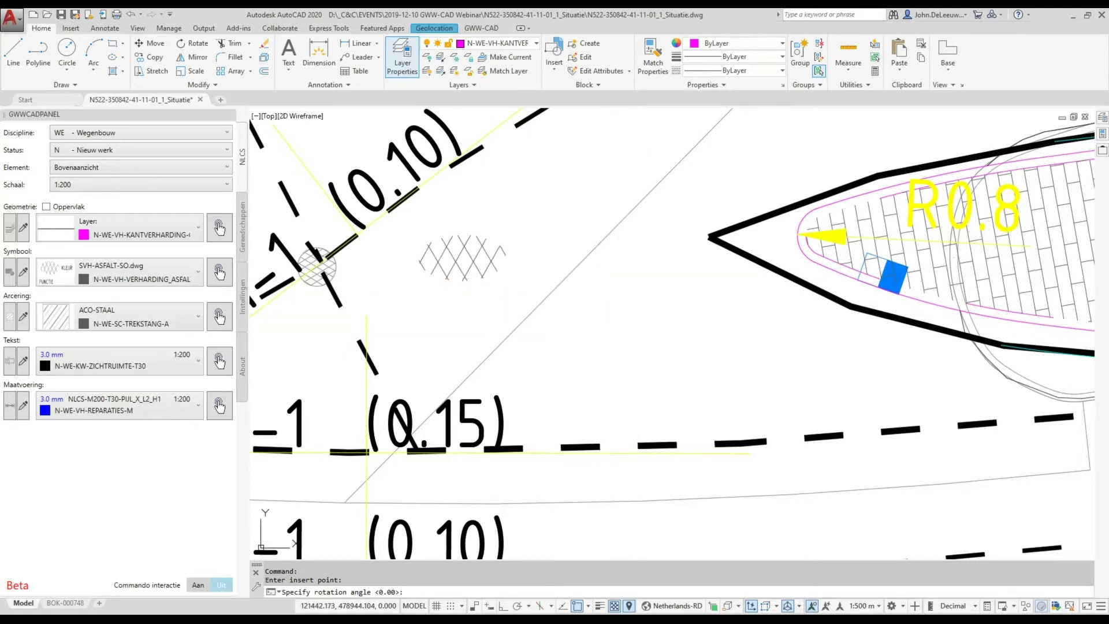
{"action": "scroll", "coordinate": [500, 303], "scroll_direction": "down", "scroll_amount": 4}
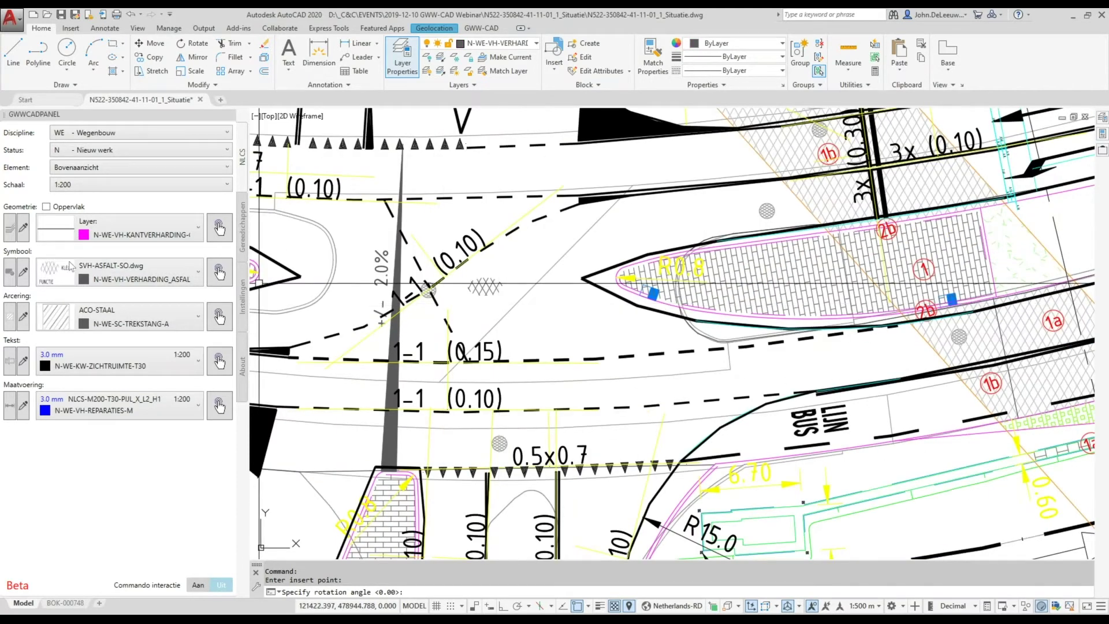
{"action": "left_click", "coordinate": [12, 277]}
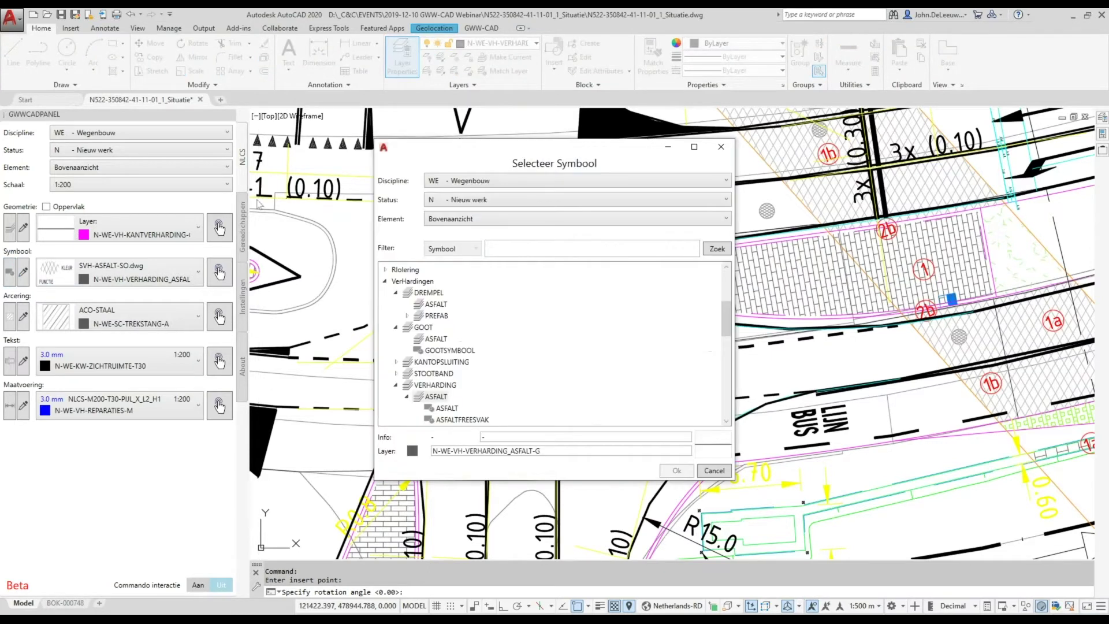
Switch the symbol browser to GV - Groenvoorziening, Bovenaanzicht view, filtered on 'boom'
{"action": "left_click", "coordinate": [526, 182]}
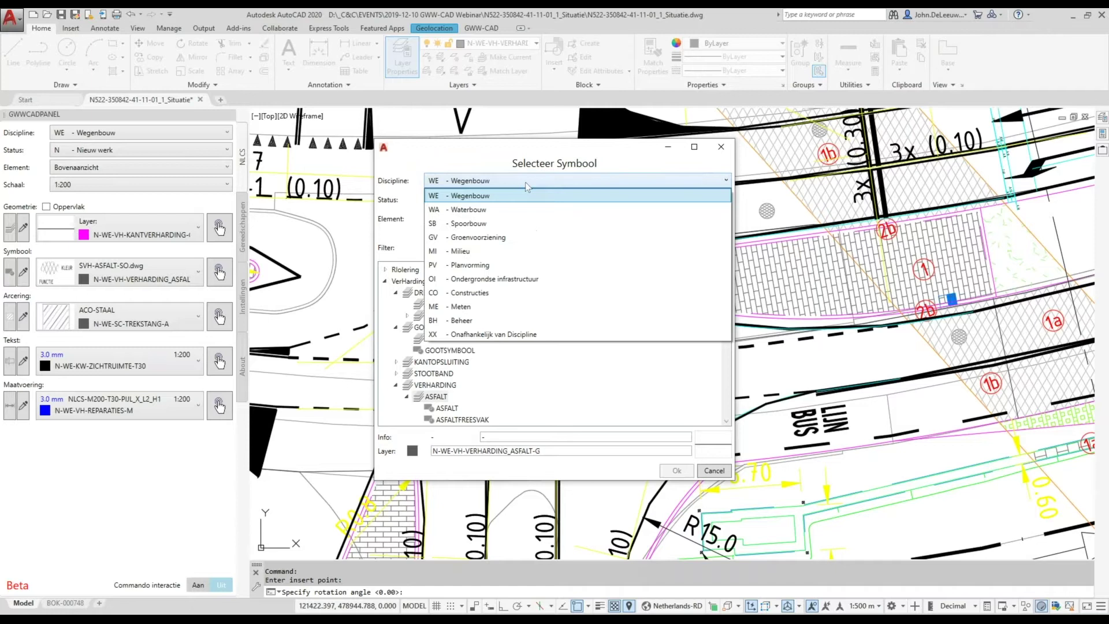
{"action": "left_click", "coordinate": [491, 242]}
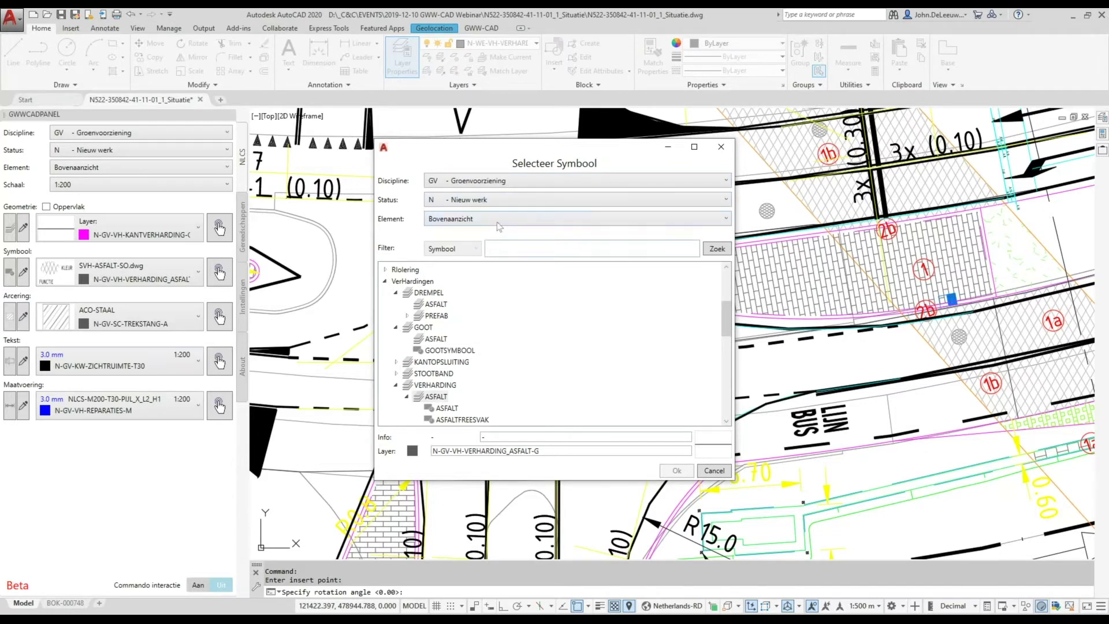
{"action": "left_click", "coordinate": [495, 219]}
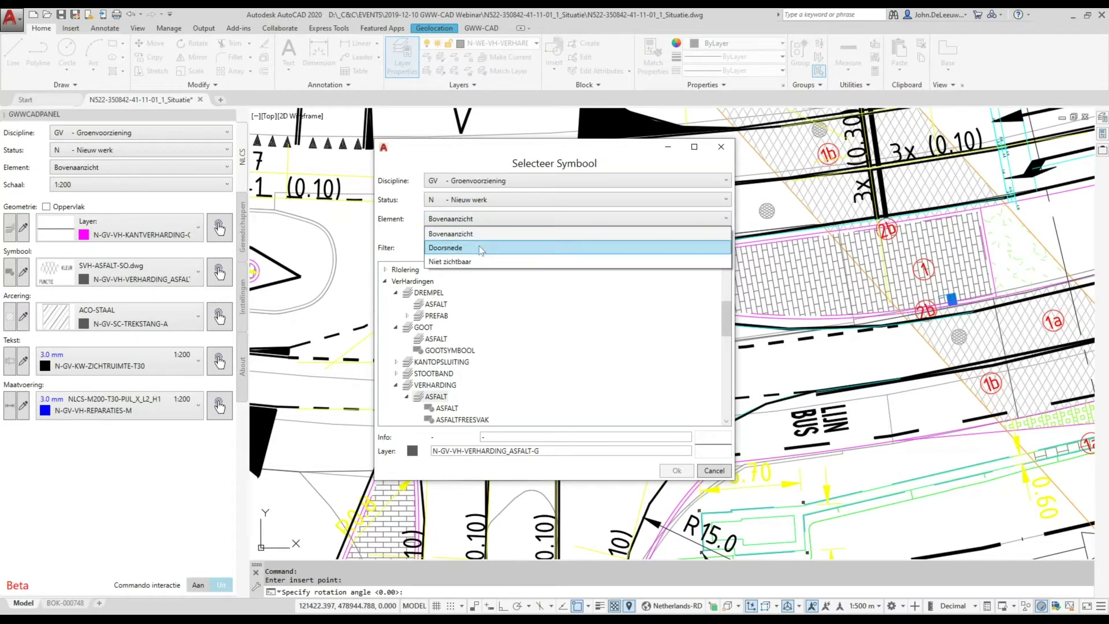
{"action": "left_click", "coordinate": [481, 233]}
{"action": "left_click", "coordinate": [516, 251]}
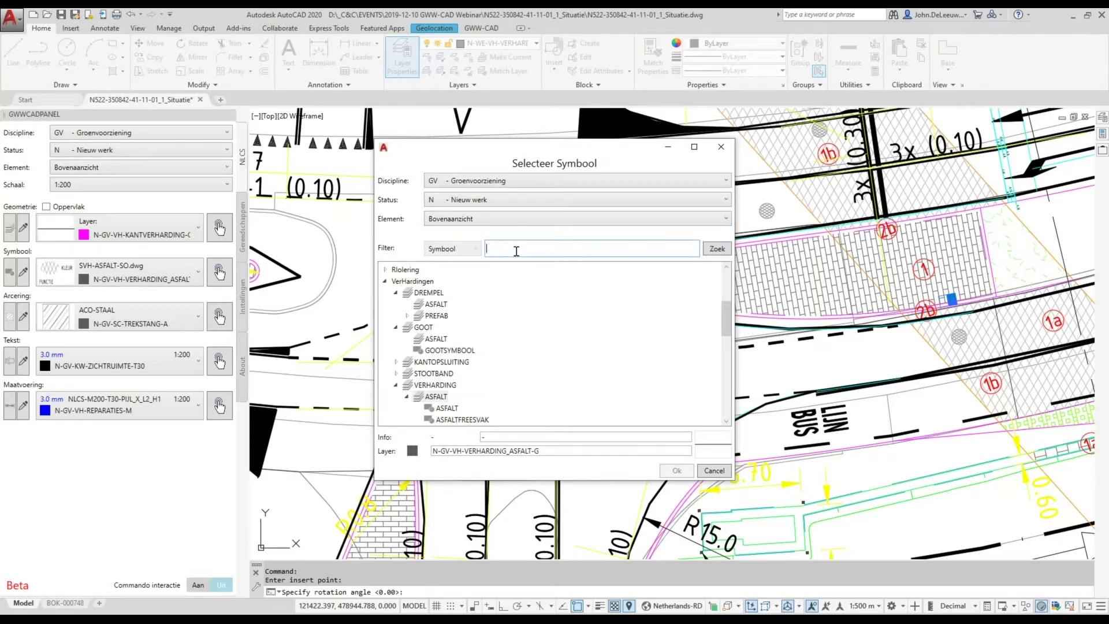
{"action": "type", "text": "boom"}
{"action": "key", "text": "Return"}
Browse the filtered tree symbols and confirm BOOM40 as the symbol to place
{"action": "scroll", "coordinate": [517, 287], "scroll_direction": "up", "scroll_amount": 2}
{"action": "scroll", "coordinate": [517, 287], "scroll_direction": "up", "scroll_amount": 2}
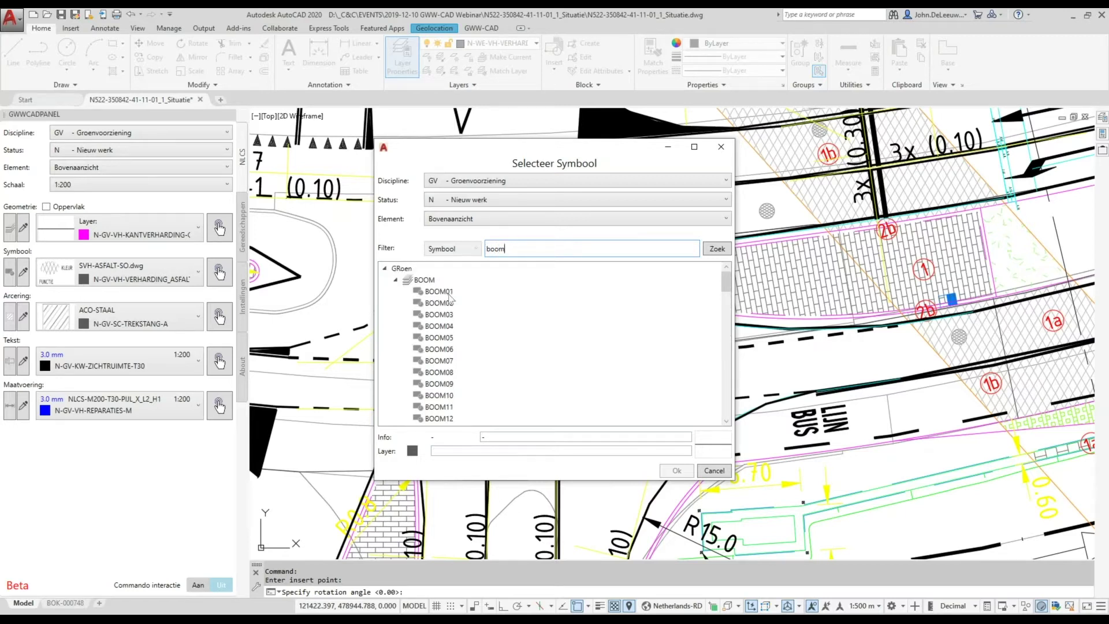
{"action": "scroll", "coordinate": [451, 300], "scroll_direction": "down", "scroll_amount": 2}
{"action": "scroll", "coordinate": [450, 300], "scroll_direction": "down", "scroll_amount": 3}
{"action": "scroll", "coordinate": [450, 300], "scroll_direction": "down", "scroll_amount": 3}
{"action": "scroll", "coordinate": [450, 298], "scroll_direction": "down", "scroll_amount": 3}
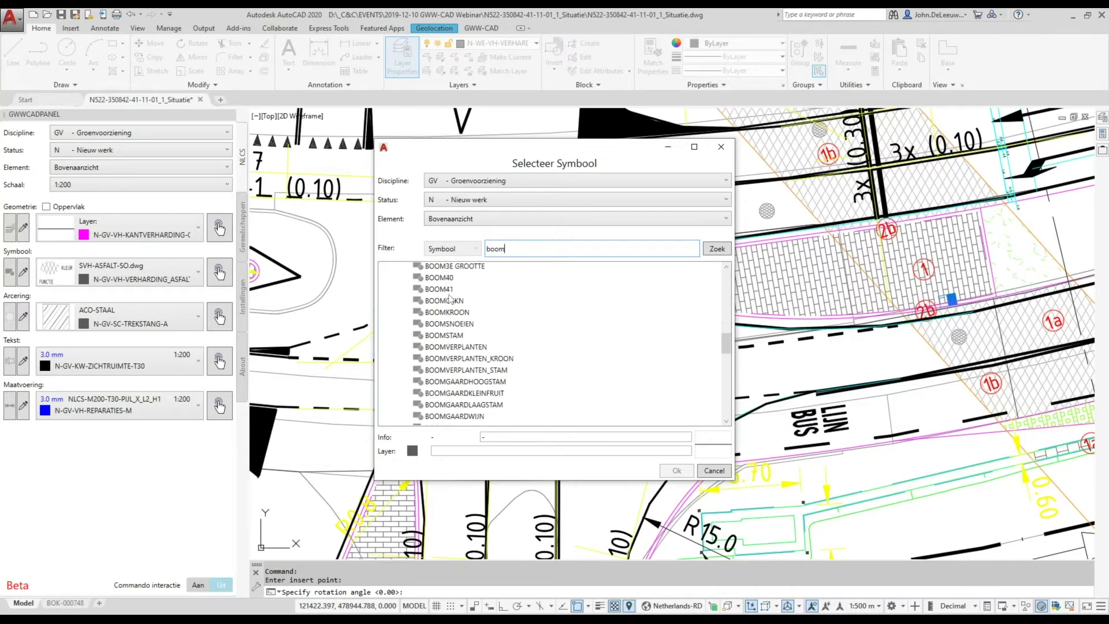
{"action": "scroll", "coordinate": [451, 298], "scroll_direction": "down", "scroll_amount": 3}
{"action": "scroll", "coordinate": [450, 298], "scroll_direction": "up", "scroll_amount": 2}
{"action": "left_click", "coordinate": [443, 279]}
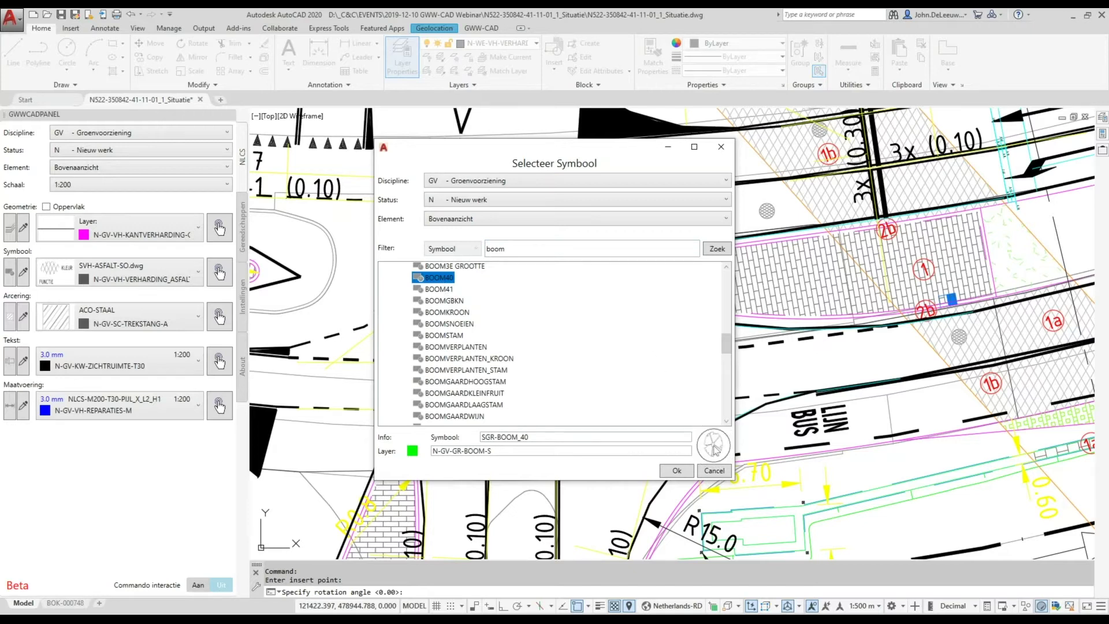
{"action": "left_click", "coordinate": [446, 291]}
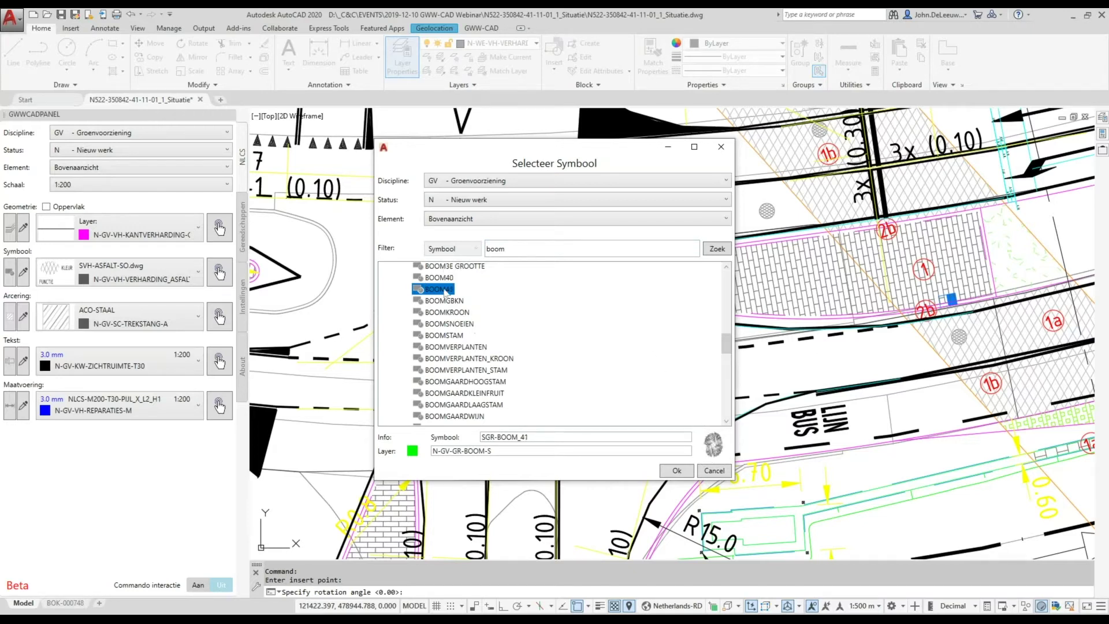
{"action": "key", "text": "Down"}
{"action": "key", "text": "Down"}
{"action": "key", "text": "Down"}
{"action": "key", "text": "Down"}
{"action": "key", "text": "Down"}
{"action": "key", "text": "Down"}
{"action": "key", "text": "Down"}
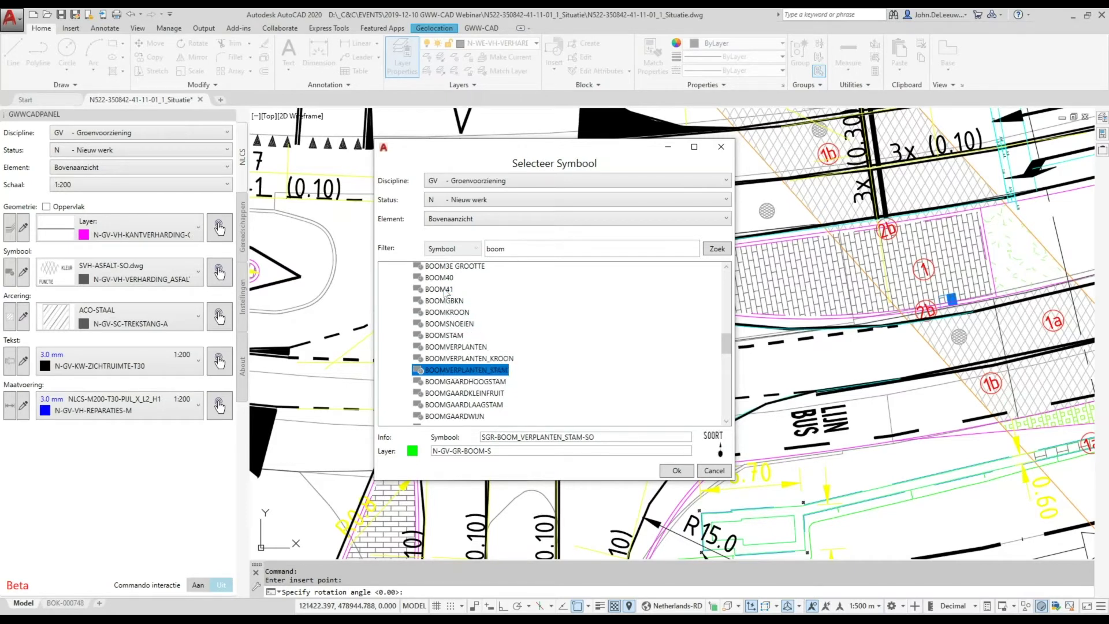
{"action": "key", "text": "Down"}
{"action": "key", "text": "Down"}
{"action": "key", "text": "Down"}
{"action": "key", "text": "Down"}
{"action": "key", "text": "Up"}
{"action": "key", "text": "Up"}
{"action": "key", "text": "Up"}
{"action": "key", "text": "Up"}
{"action": "key", "text": "Up"}
{"action": "key", "text": "Up"}
{"action": "key", "text": "Up"}
{"action": "key", "text": "Up"}
{"action": "key", "text": "Up"}
{"action": "key", "text": "Up"}
{"action": "key", "text": "Up"}
{"action": "key", "text": "Up"}
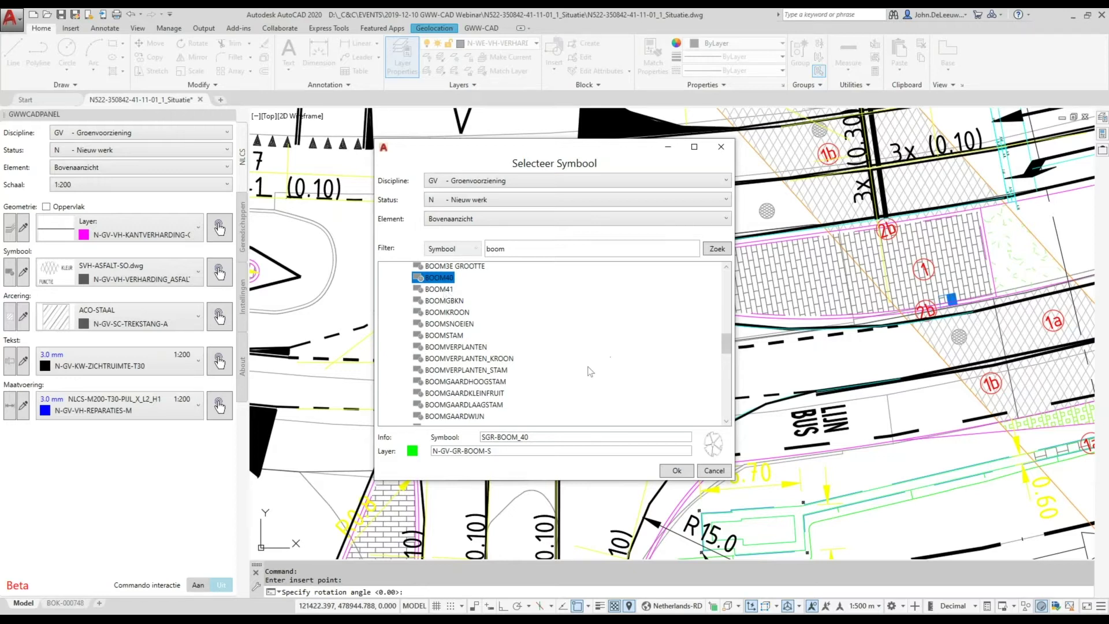
{"action": "left_click", "coordinate": [678, 473]}
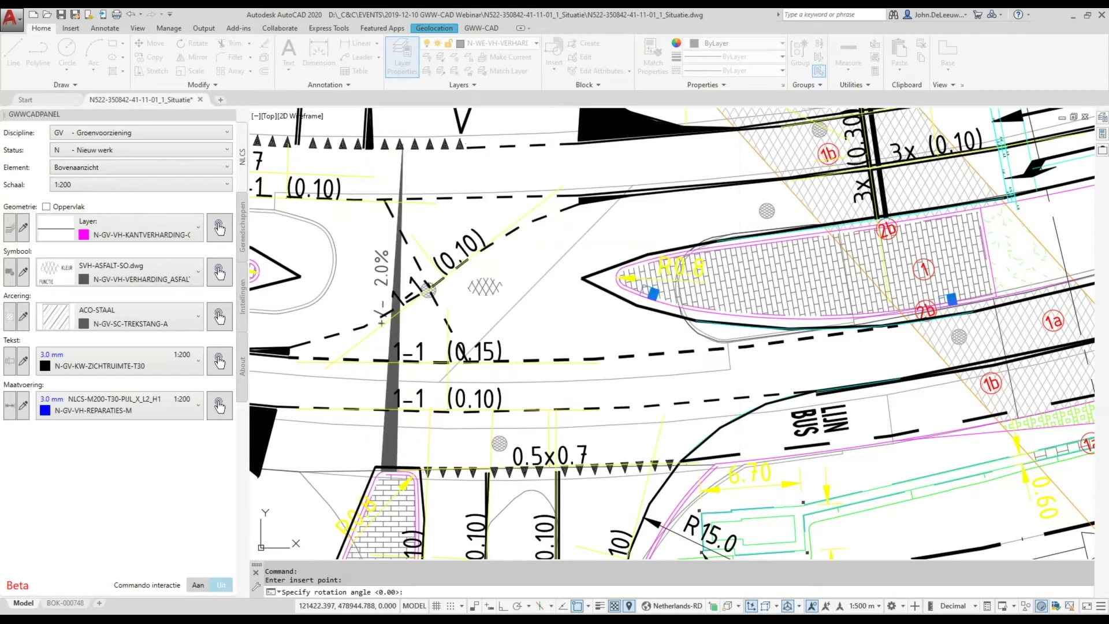
Insert the BOOM40 tree beside the N522 road, setting its position and rotation
{"action": "scroll", "coordinate": [544, 294], "scroll_direction": "down", "scroll_amount": 4}
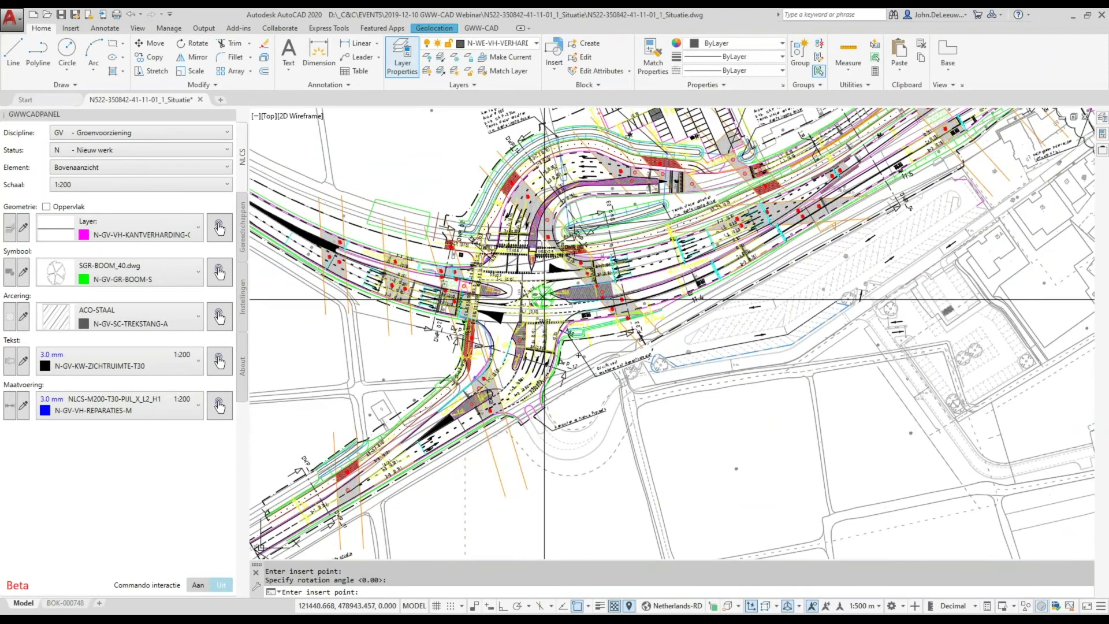
{"action": "scroll", "coordinate": [430, 258], "scroll_direction": "up", "scroll_amount": 3}
{"action": "middle_click_drag", "start_coordinate": [431, 258], "coordinate": [472, 299]}
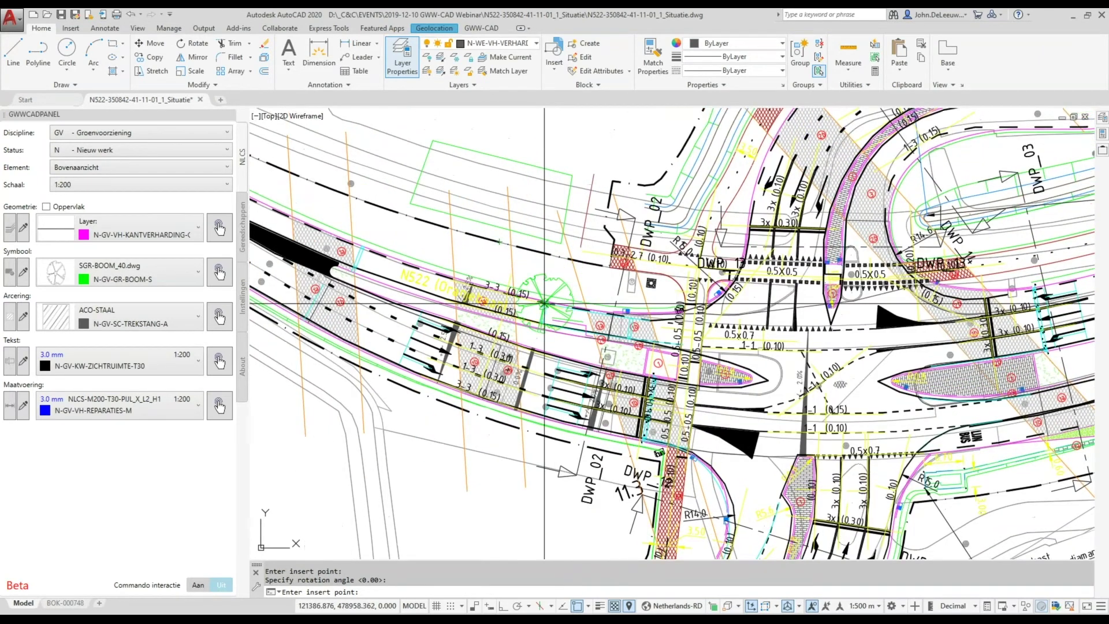
{"action": "scroll", "coordinate": [497, 245], "scroll_direction": "up", "scroll_amount": 4}
{"action": "left_click", "coordinate": [518, 315]}
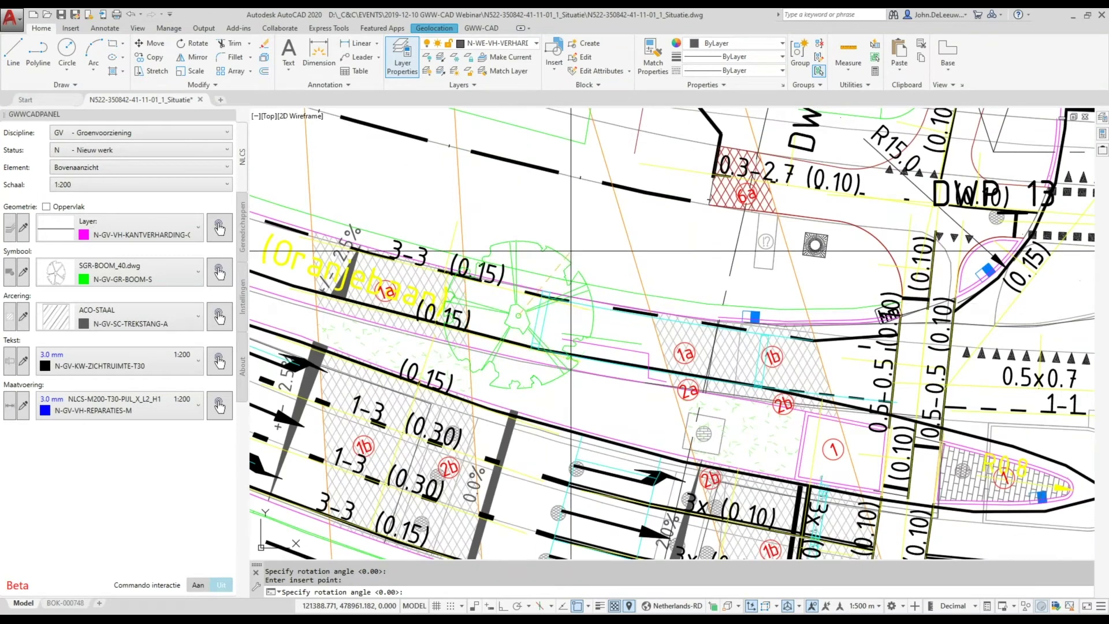
{"action": "scroll", "coordinate": [602, 251], "scroll_direction": "up", "scroll_amount": 2}
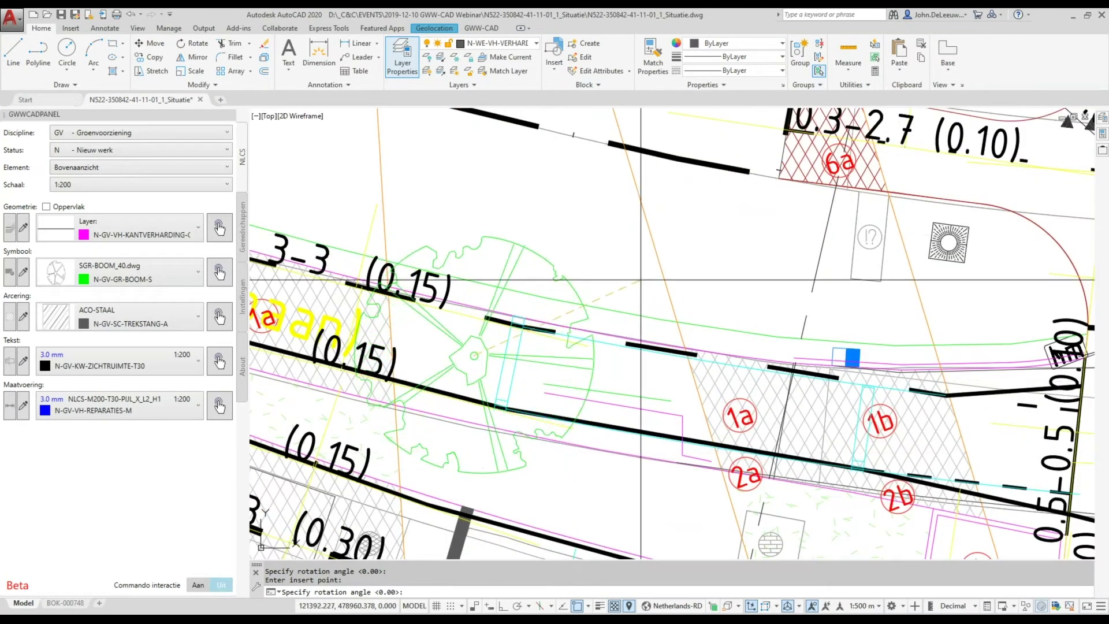
{"action": "left_click", "coordinate": [731, 227]}
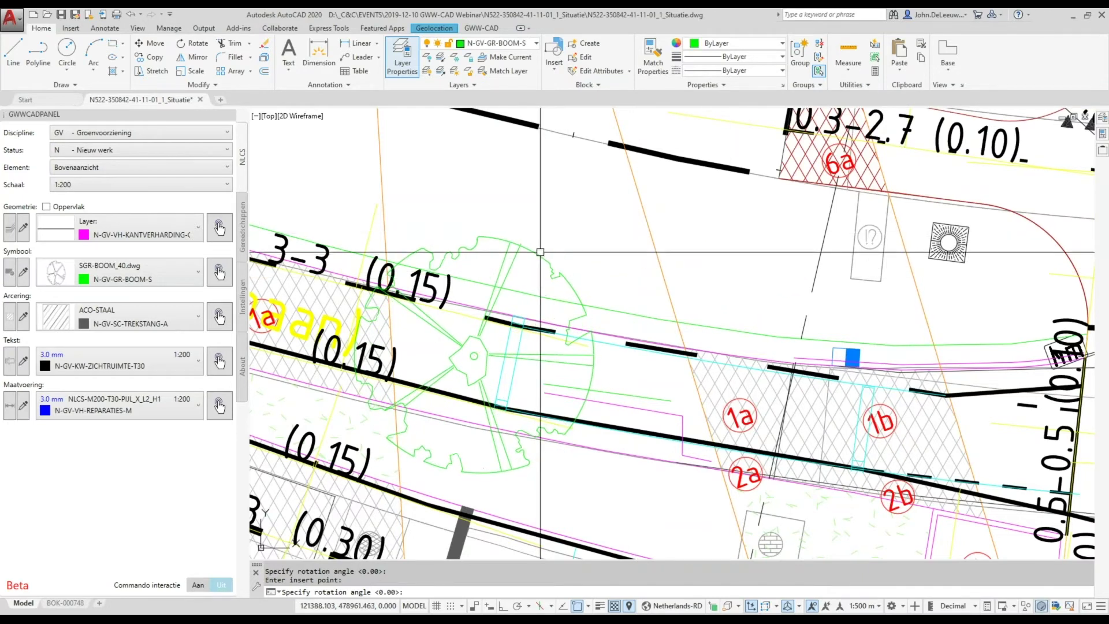
Select the placed tree to verify layer N-GV-GR-BOOM-S, then release it
{"action": "scroll", "coordinate": [693, 231], "scroll_direction": "down", "scroll_amount": 2}
{"action": "middle_click_drag", "start_coordinate": [687, 226], "coordinate": [742, 246]}
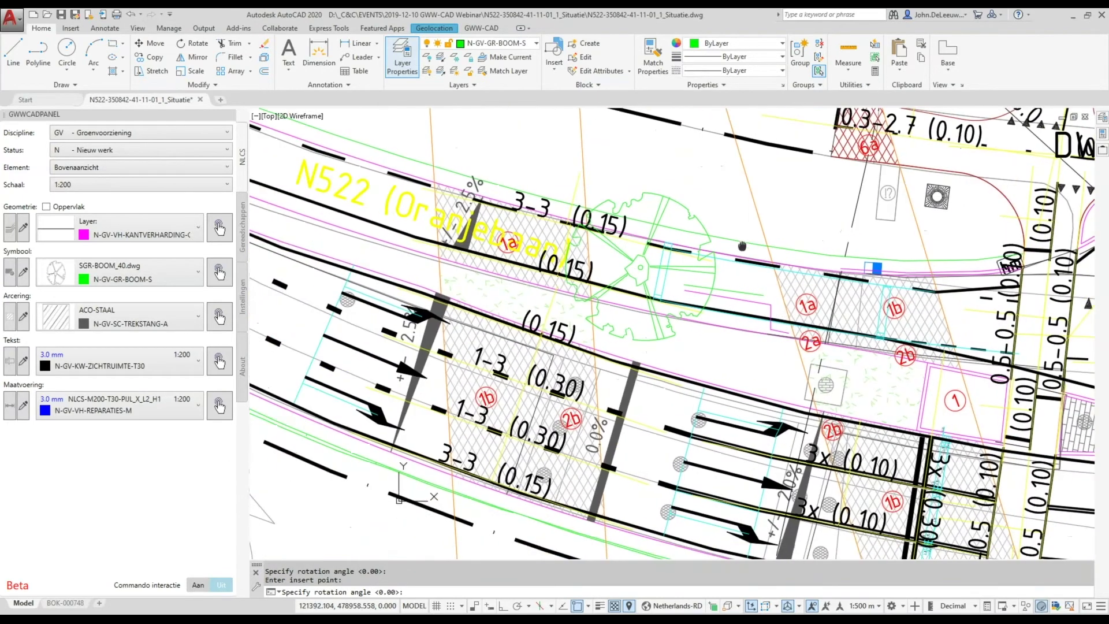
{"action": "left_click", "coordinate": [650, 264]}
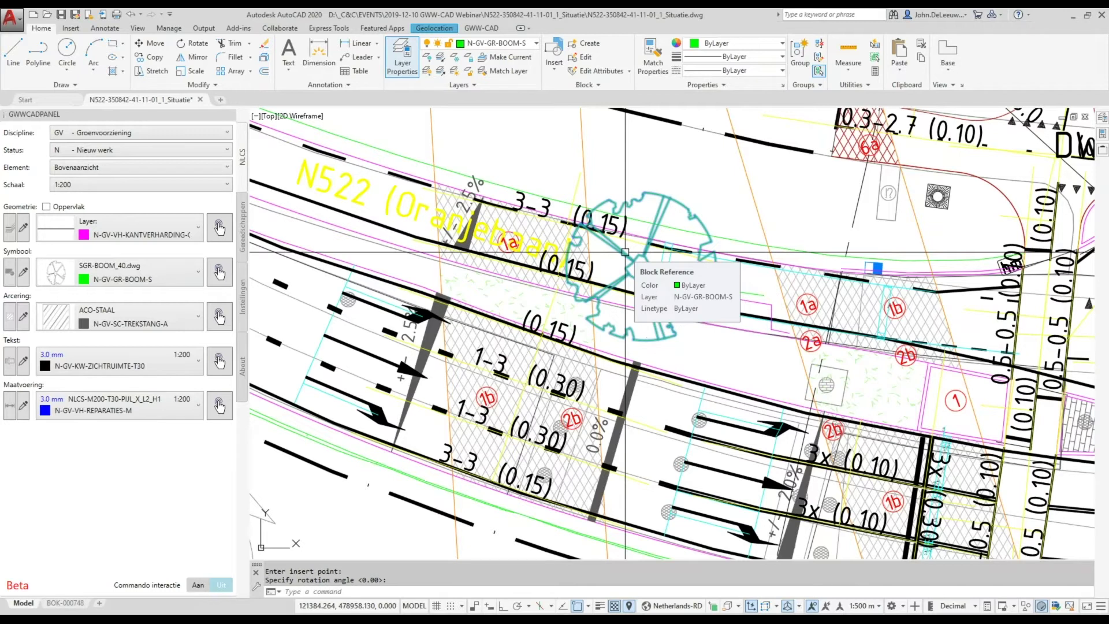
{"action": "key", "text": "Escape"}
{"action": "key", "text": "Escape"}
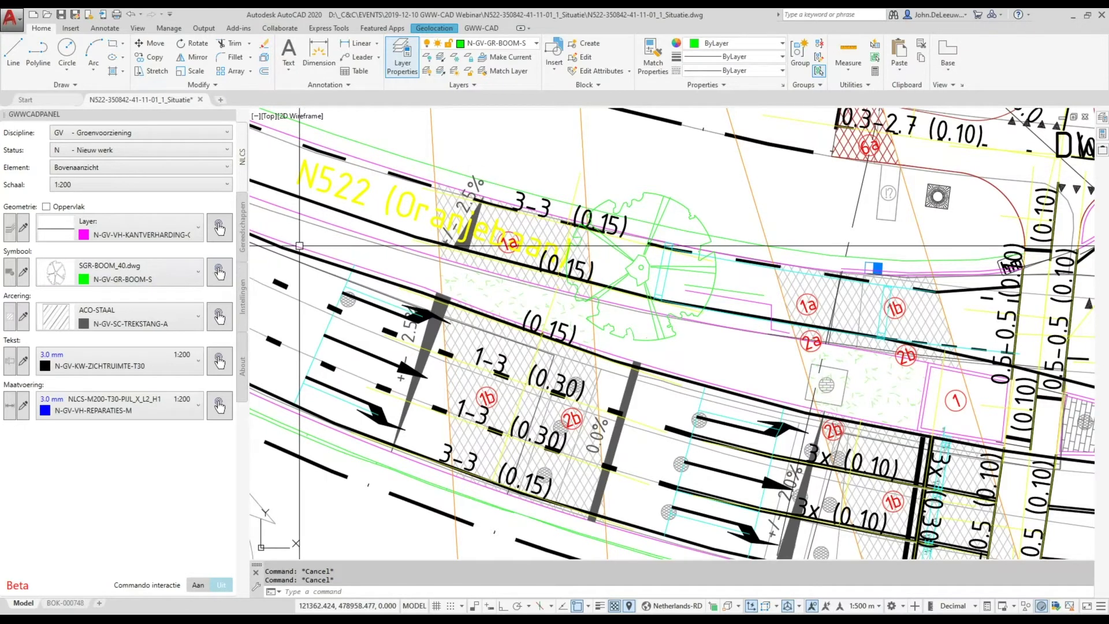
{"action": "middle_click_drag", "start_coordinate": [583, 266], "coordinate": [616, 250]}
{"action": "scroll", "coordinate": [616, 250], "scroll_direction": "down", "scroll_amount": 2}
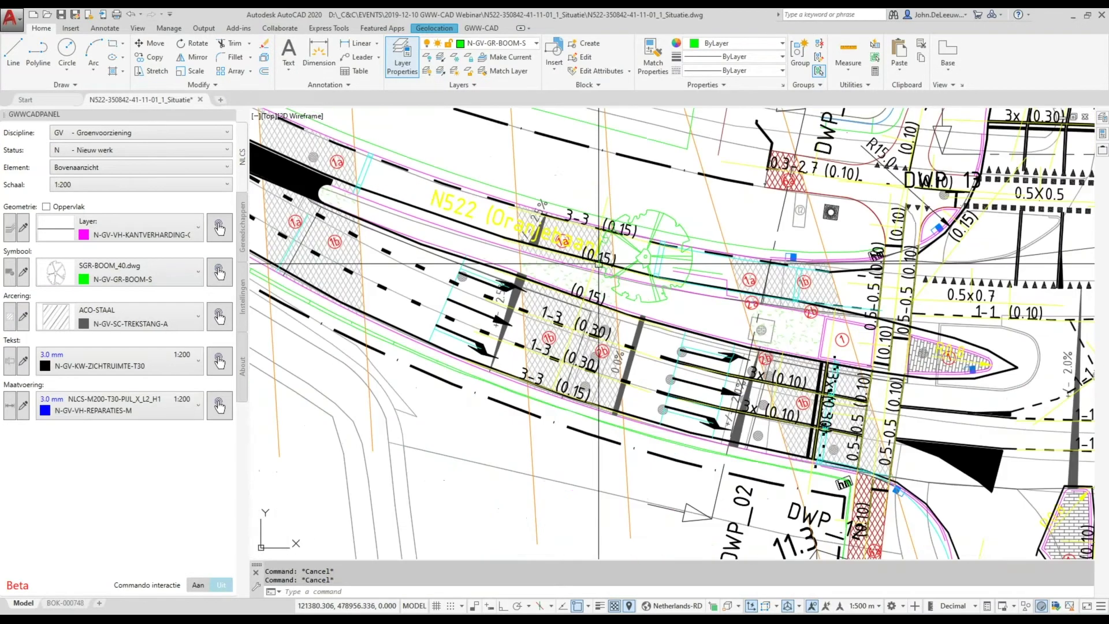
{"action": "scroll", "coordinate": [656, 229], "scroll_direction": "up", "scroll_amount": 2}
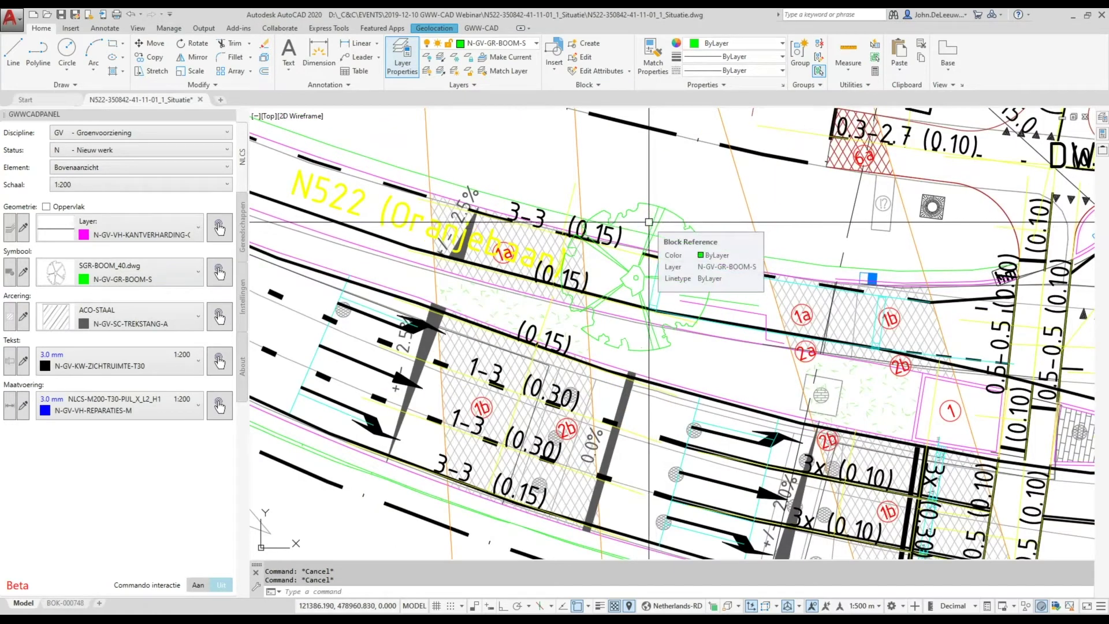
{"action": "middle_click_drag", "start_coordinate": [652, 231], "coordinate": [643, 225]}
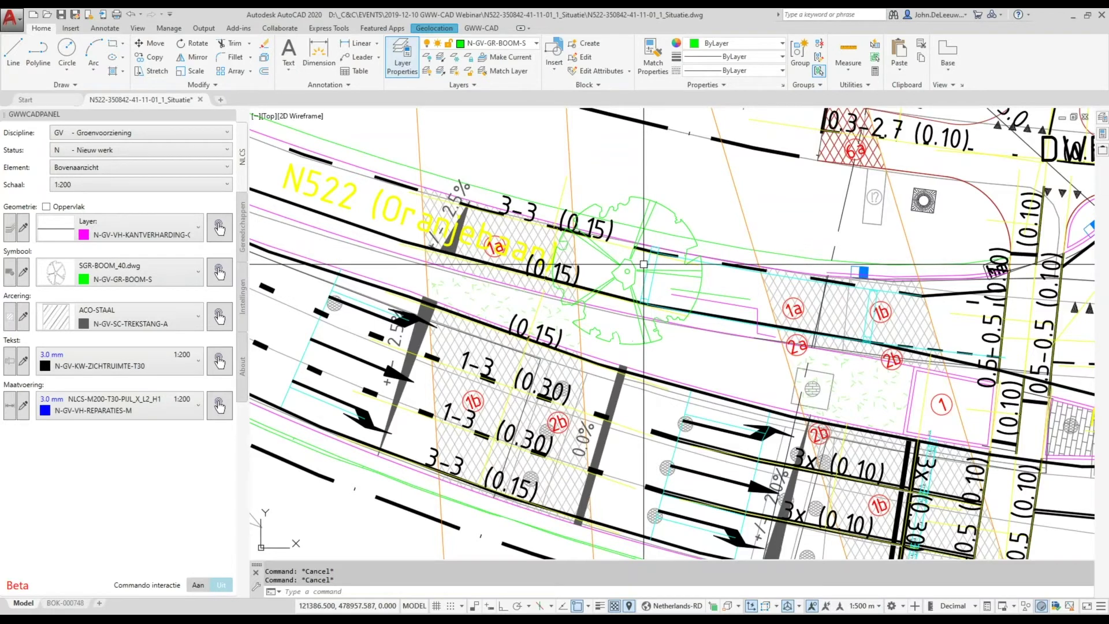
{"action": "scroll", "coordinate": [639, 258], "scroll_direction": "down", "scroll_amount": 2}
{"action": "middle_click_drag", "start_coordinate": [639, 259], "coordinate": [685, 269]}
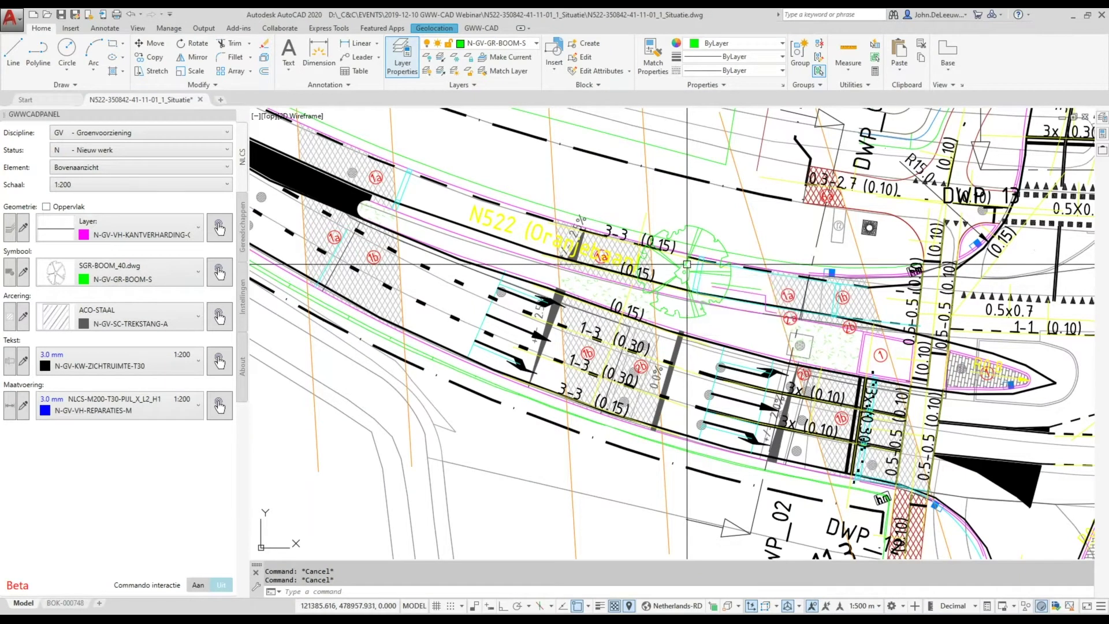
{"action": "middle_click_drag", "start_coordinate": [688, 265], "coordinate": [673, 277]}
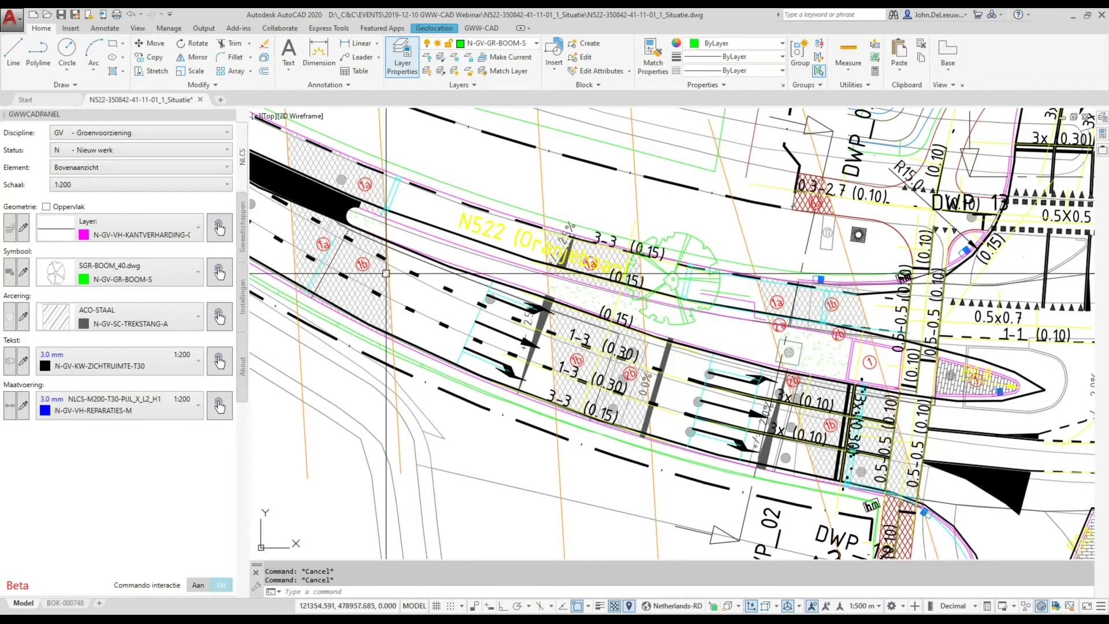
Keep the hatch list unchanged and set the NLCS hatch library discipline to WE - Wegenbouw
{"action": "left_click", "coordinate": [106, 326]}
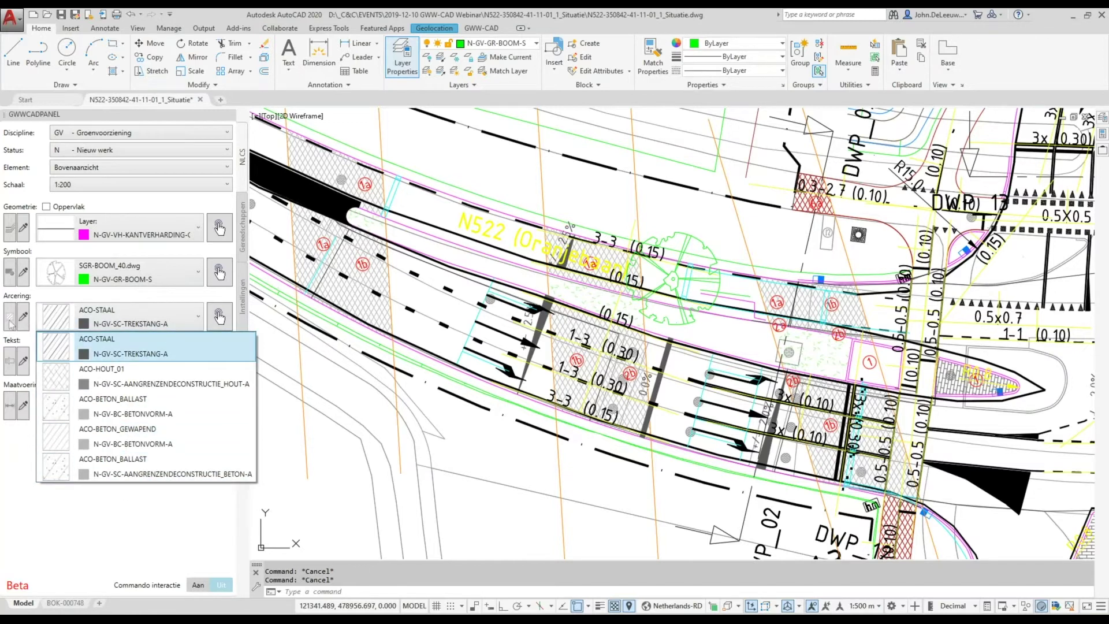
{"action": "left_click", "coordinate": [64, 295]}
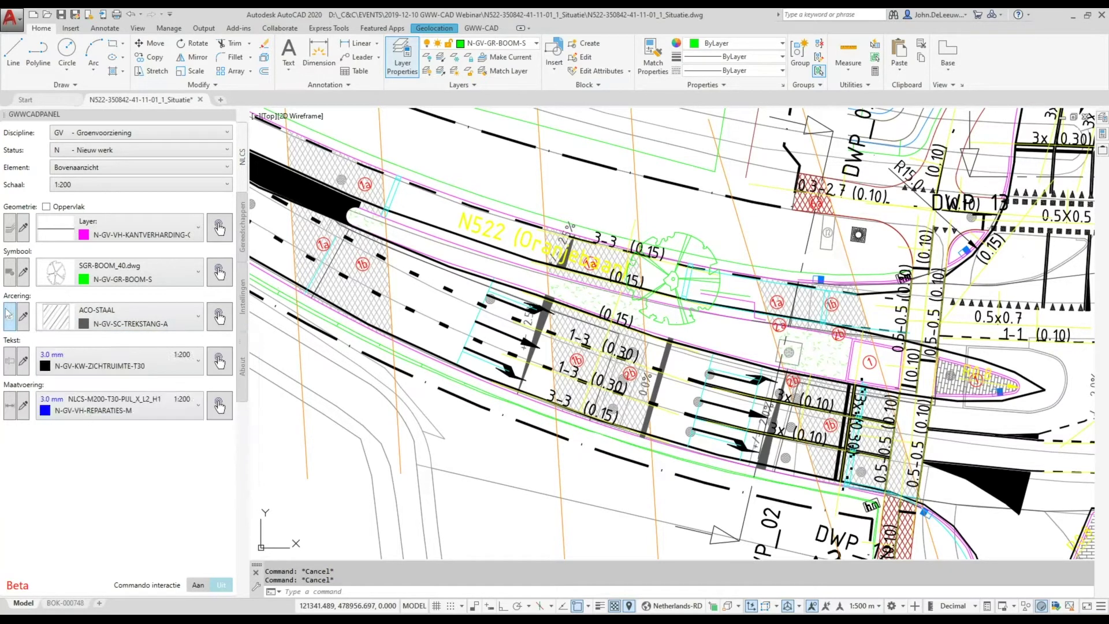
{"action": "left_click", "coordinate": [7, 312]}
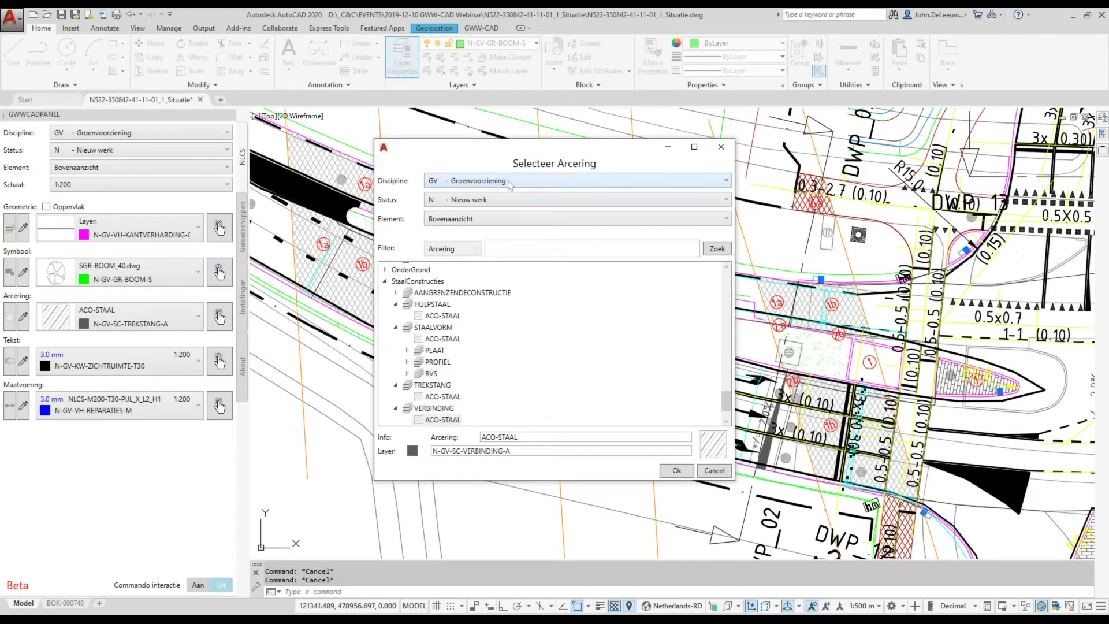
{"action": "left_click", "coordinate": [511, 185]}
{"action": "left_click", "coordinate": [498, 197]}
Filter hatches on 'asfalt' and confirm AVH-ASFALT_FREESVAK as the hatch pattern
{"action": "left_click", "coordinate": [515, 249]}
{"action": "type", "text": "asfalt"}
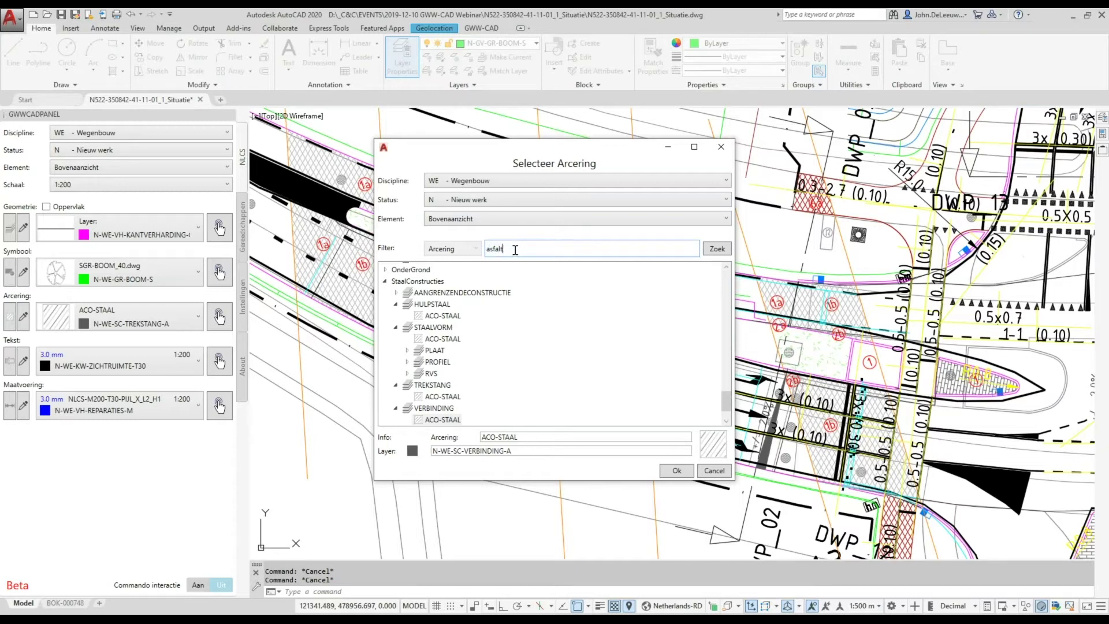
{"action": "key", "text": "Return"}
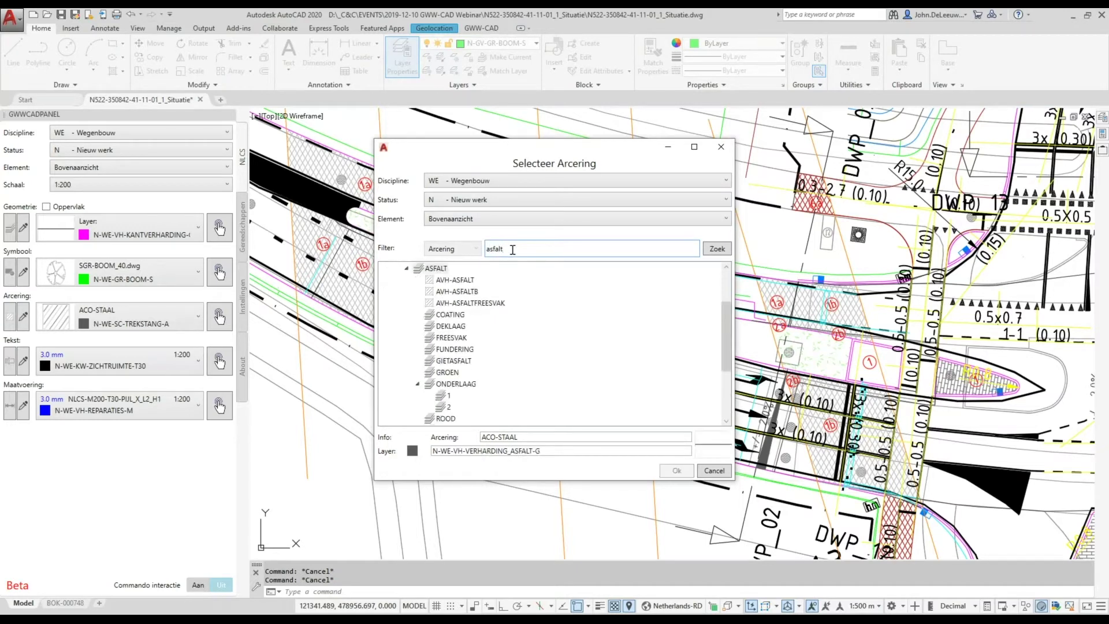
{"action": "left_click", "coordinate": [460, 282]}
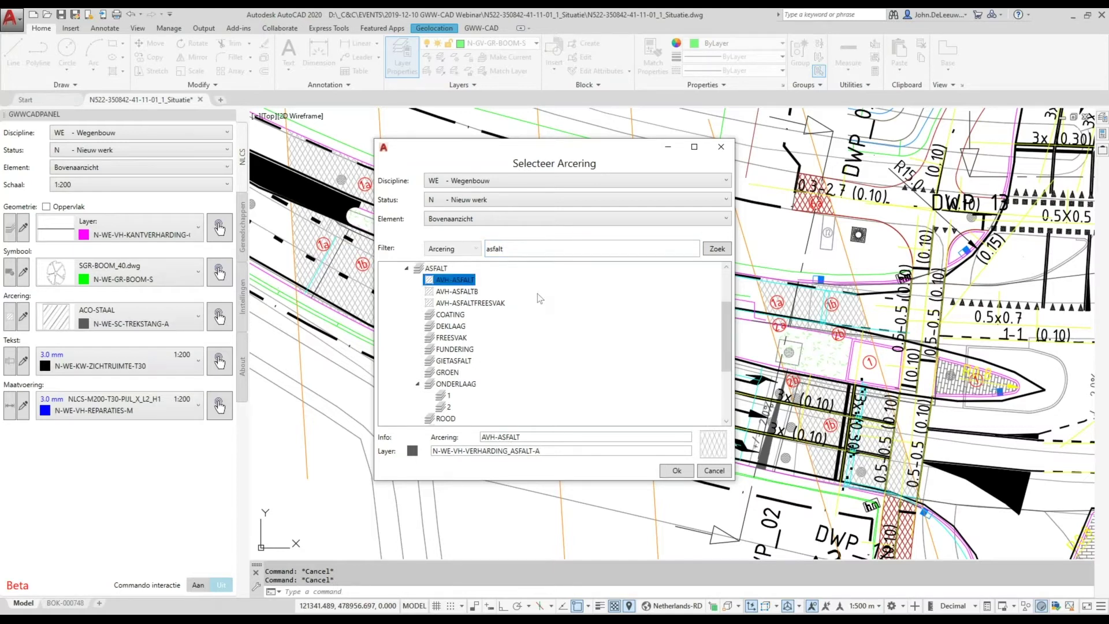
{"action": "left_click", "coordinate": [478, 305]}
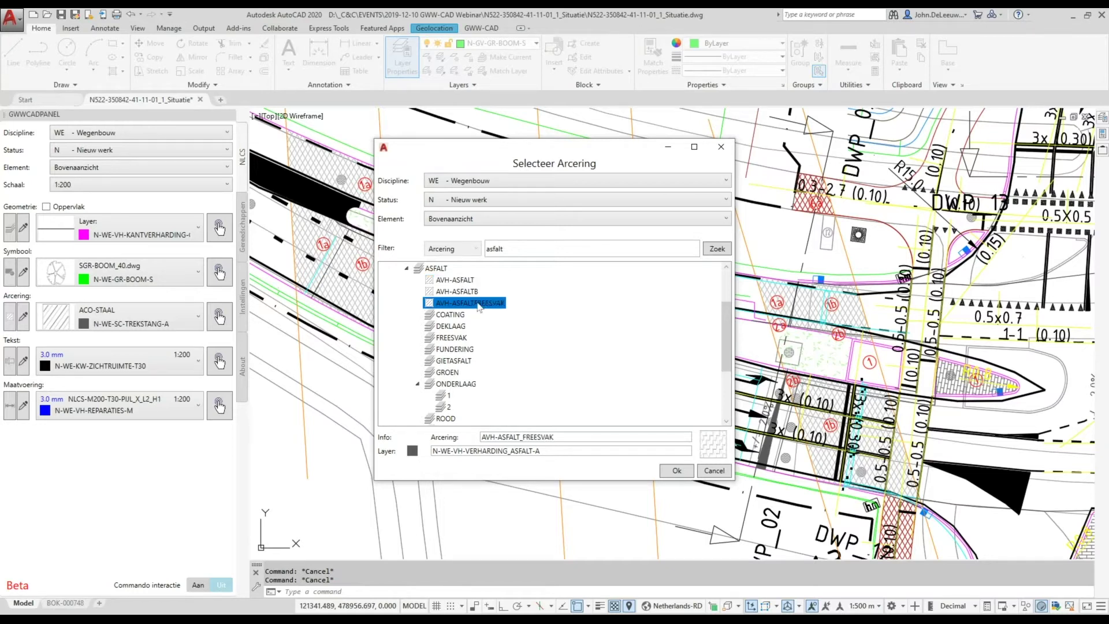
{"action": "left_click", "coordinate": [676, 471]}
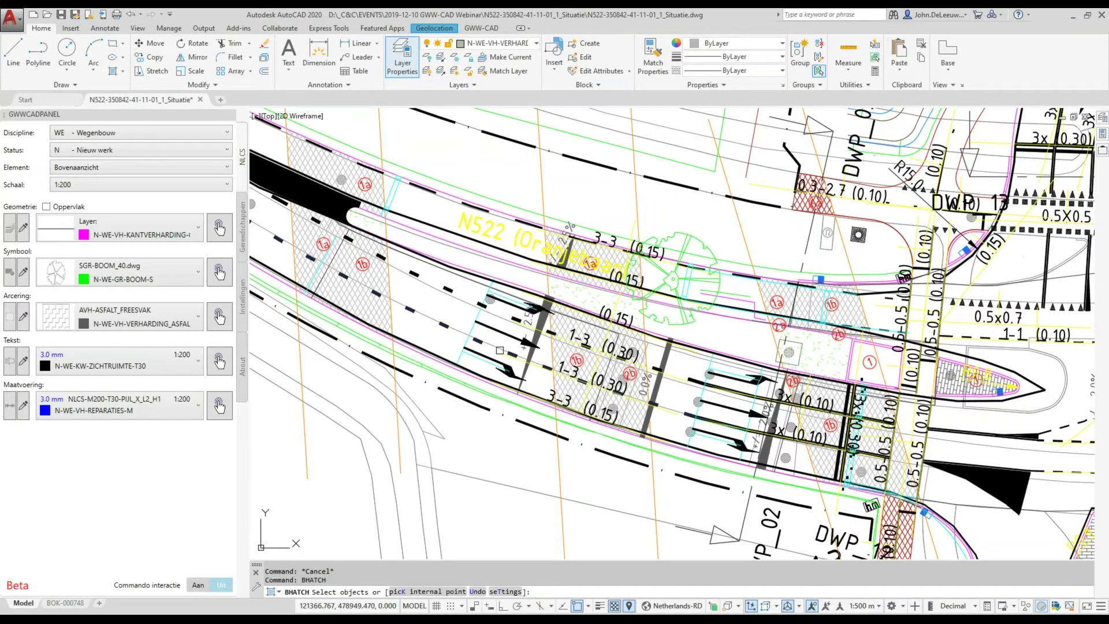
Hatch the road strip beside the black median by picking a point inside it
{"action": "scroll", "coordinate": [471, 396], "scroll_direction": "down", "scroll_amount": 2}
{"action": "scroll", "coordinate": [862, 450], "scroll_direction": "down", "scroll_amount": 1}
{"action": "scroll", "coordinate": [863, 450], "scroll_direction": "down", "scroll_amount": 1}
{"action": "scroll", "coordinate": [863, 449], "scroll_direction": "down", "scroll_amount": 1}
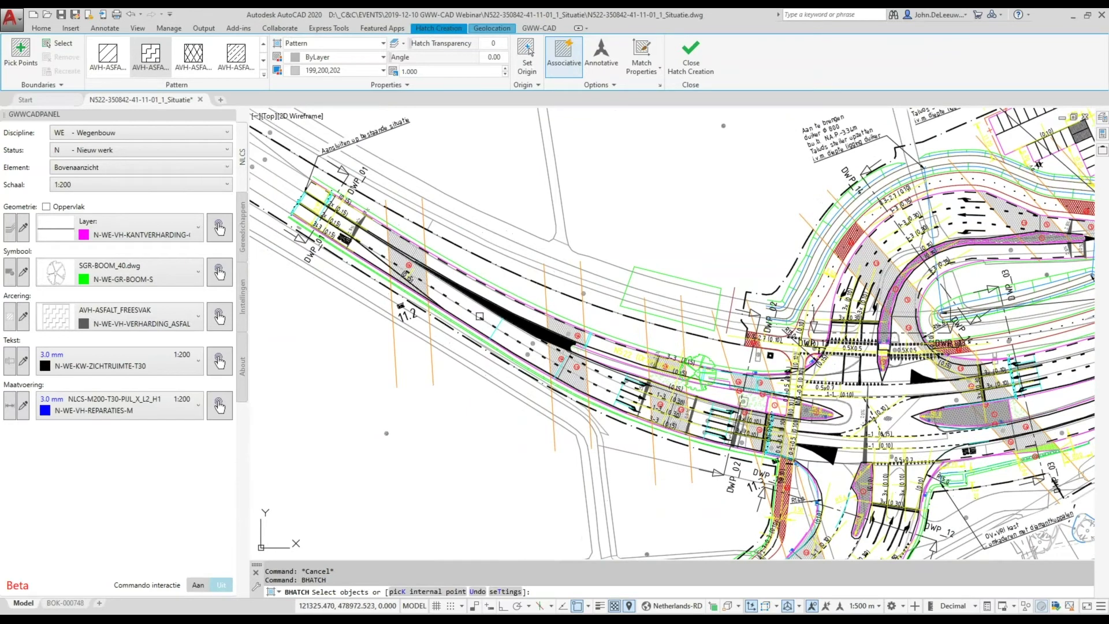
{"action": "scroll", "coordinate": [485, 312], "scroll_direction": "up", "scroll_amount": 3}
{"action": "scroll", "coordinate": [494, 304], "scroll_direction": "up", "scroll_amount": 1}
{"action": "scroll", "coordinate": [498, 304], "scroll_direction": "up", "scroll_amount": 2}
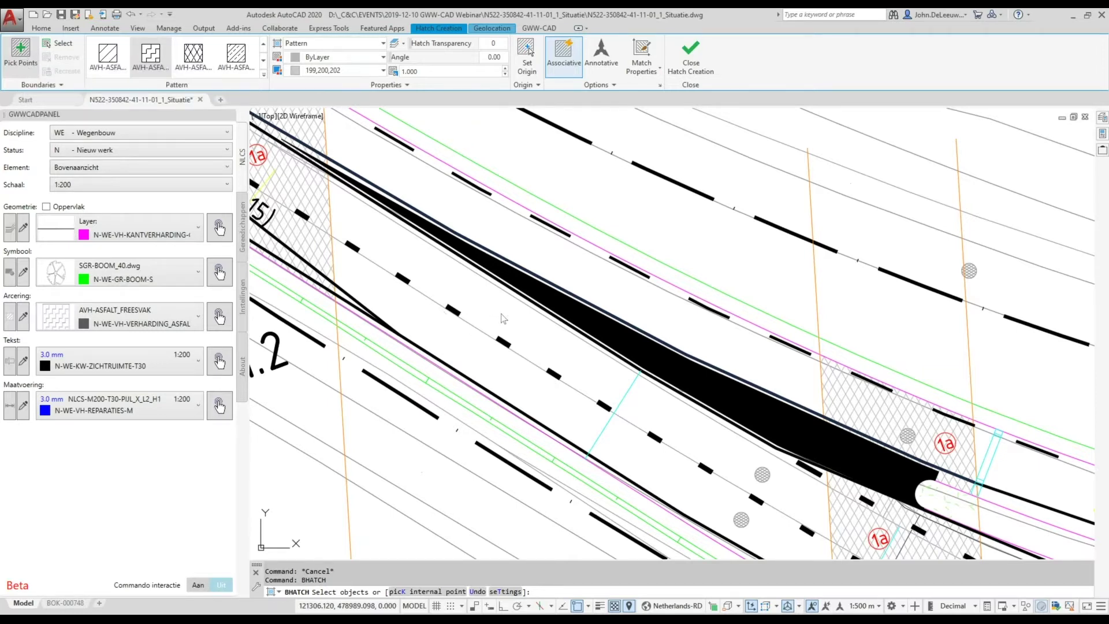
{"action": "left_click", "coordinate": [20, 54]}
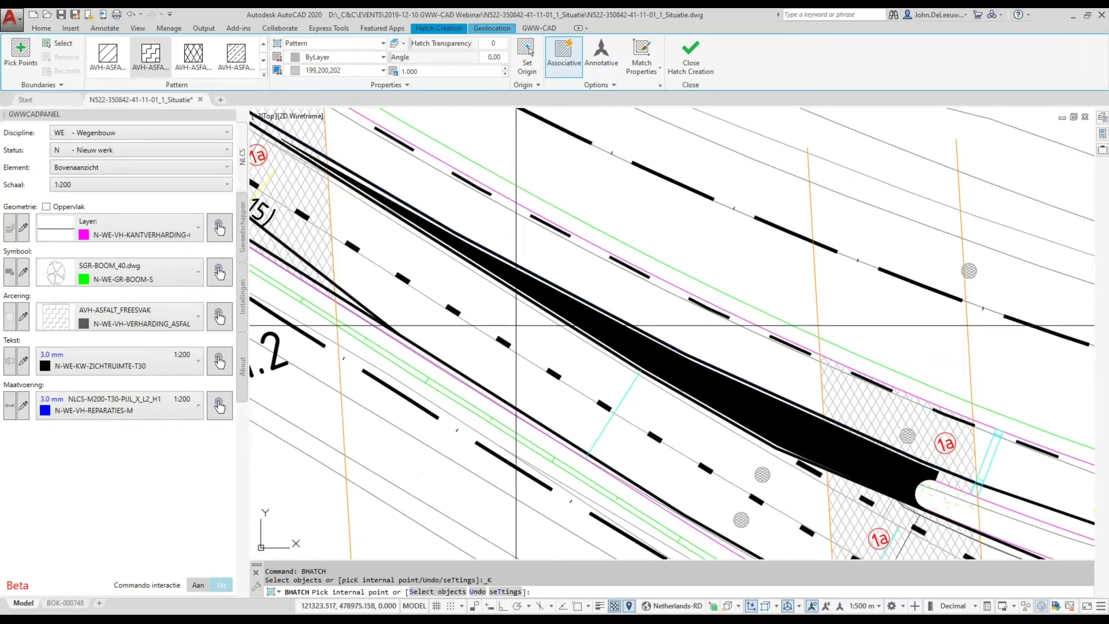
{"action": "left_click", "coordinate": [517, 325]}
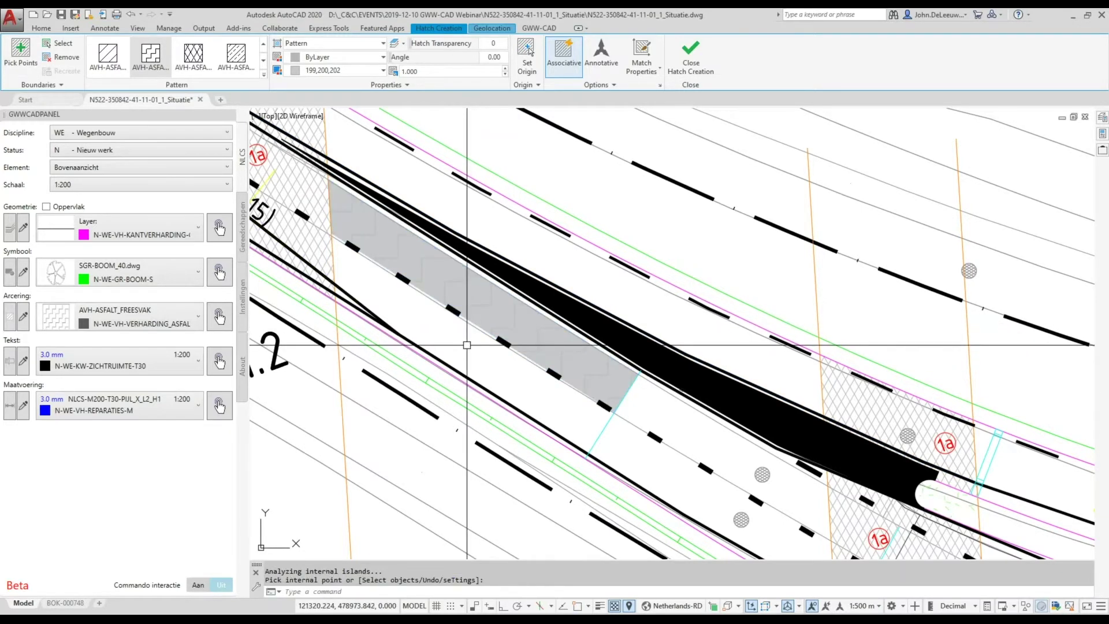
{"action": "key", "text": "Return"}
Select the new asphalt hatch near the 11.2 marker to check it, then deselect
{"action": "scroll", "coordinate": [479, 340], "scroll_direction": "up", "scroll_amount": 4}
{"action": "middle_click_drag", "start_coordinate": [564, 317], "coordinate": [648, 343]}
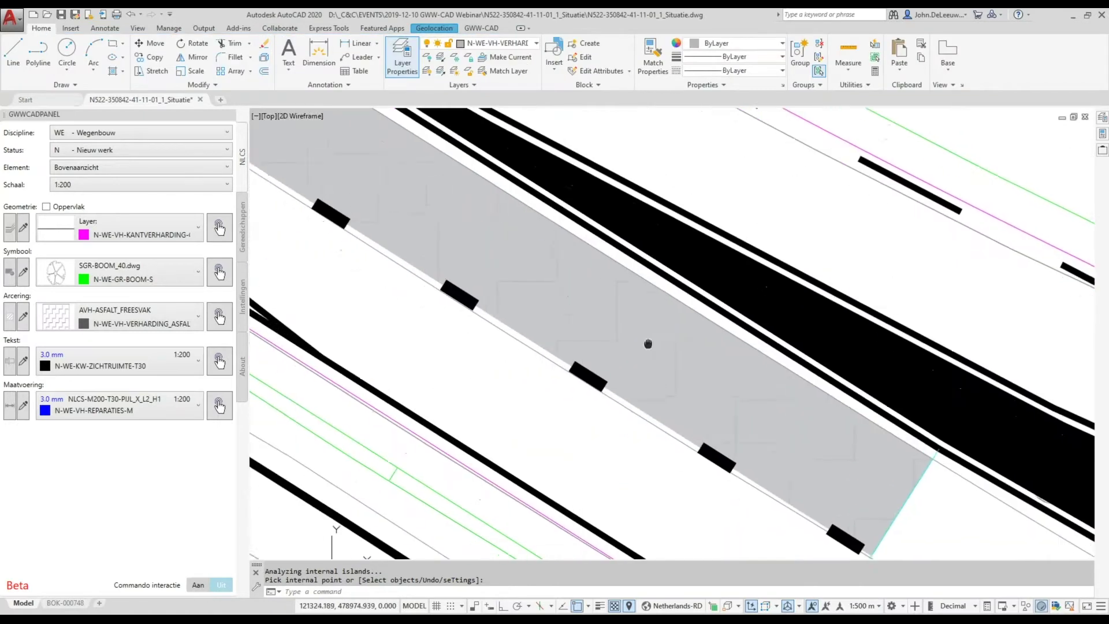
{"action": "scroll", "coordinate": [503, 327], "scroll_direction": "down", "scroll_amount": 3}
{"action": "scroll", "coordinate": [537, 289], "scroll_direction": "up", "scroll_amount": 1}
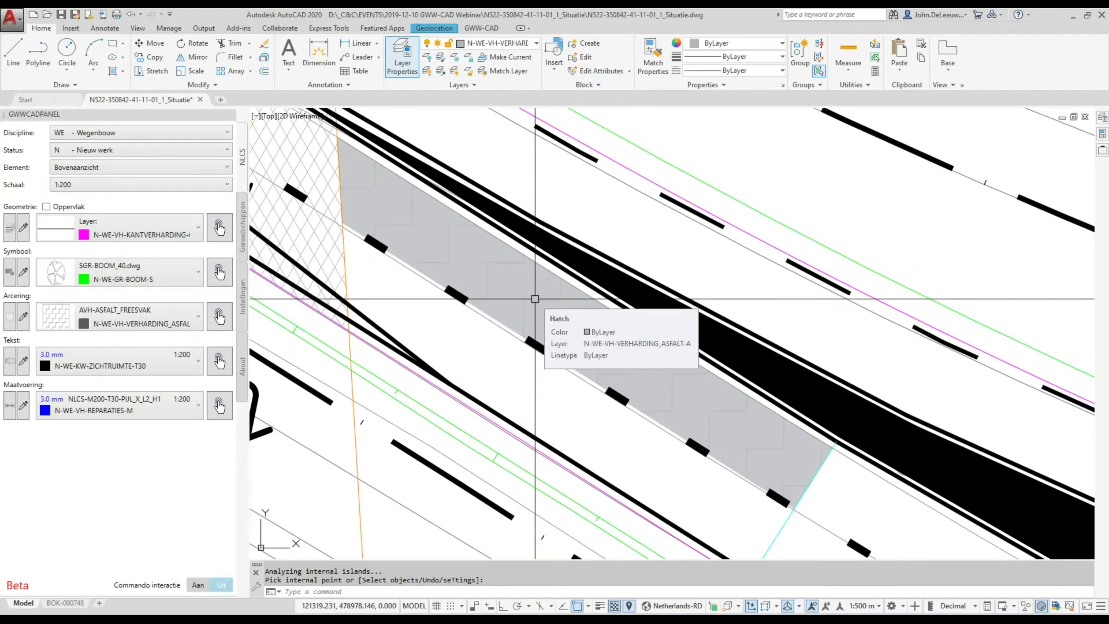
{"action": "left_click", "coordinate": [535, 298]}
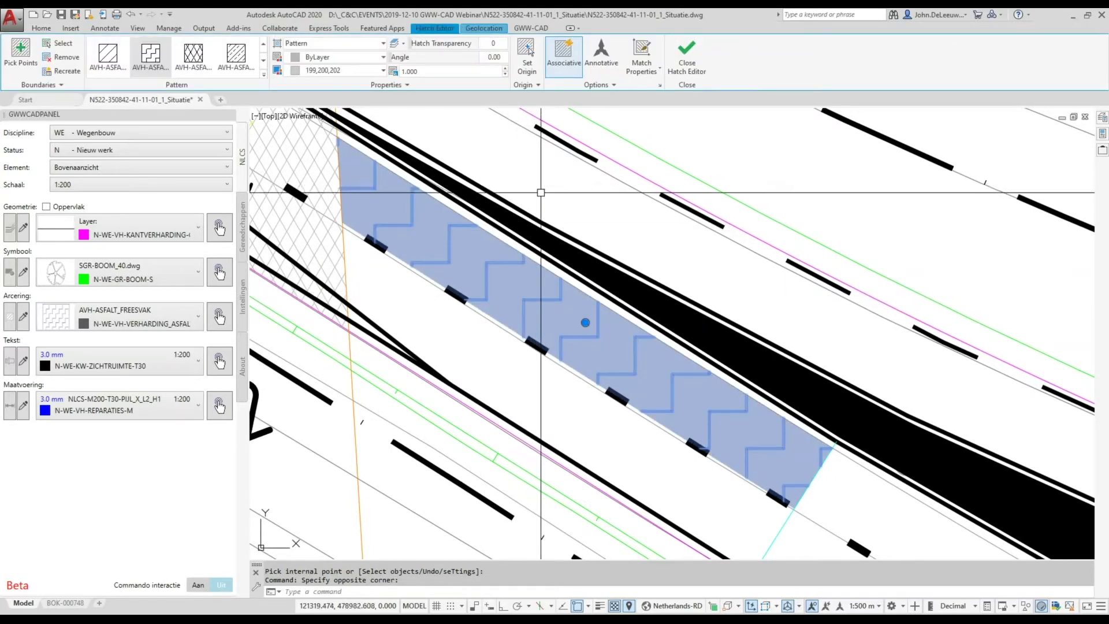
{"action": "key", "text": "Escape"}
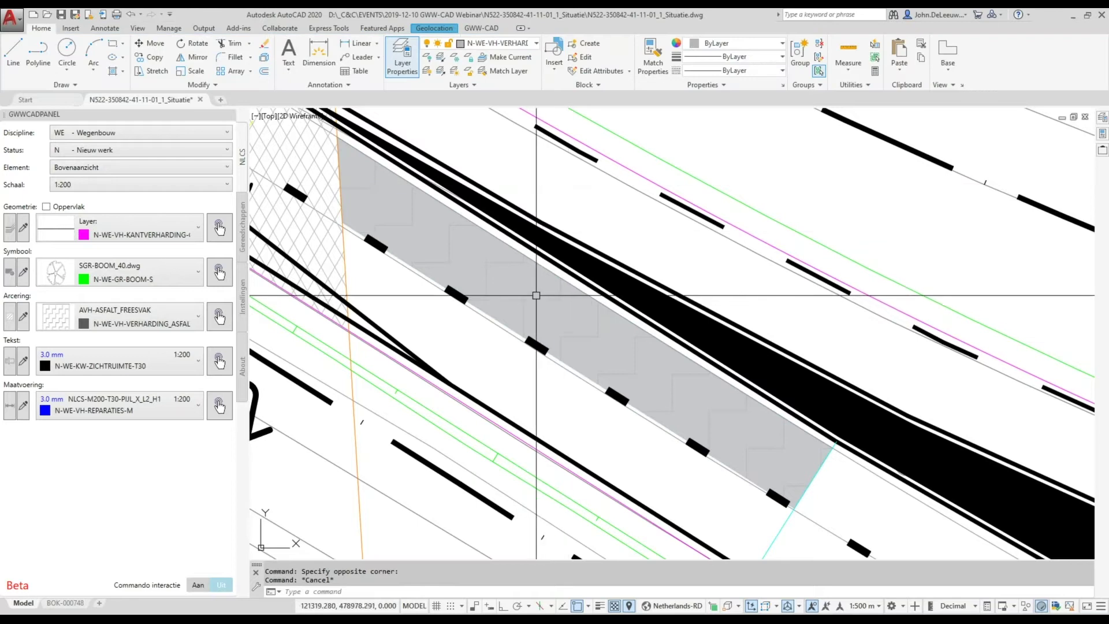
{"action": "scroll", "coordinate": [536, 299], "scroll_direction": "down", "scroll_amount": 2}
{"action": "middle_click_drag", "start_coordinate": [535, 299], "coordinate": [575, 273]}
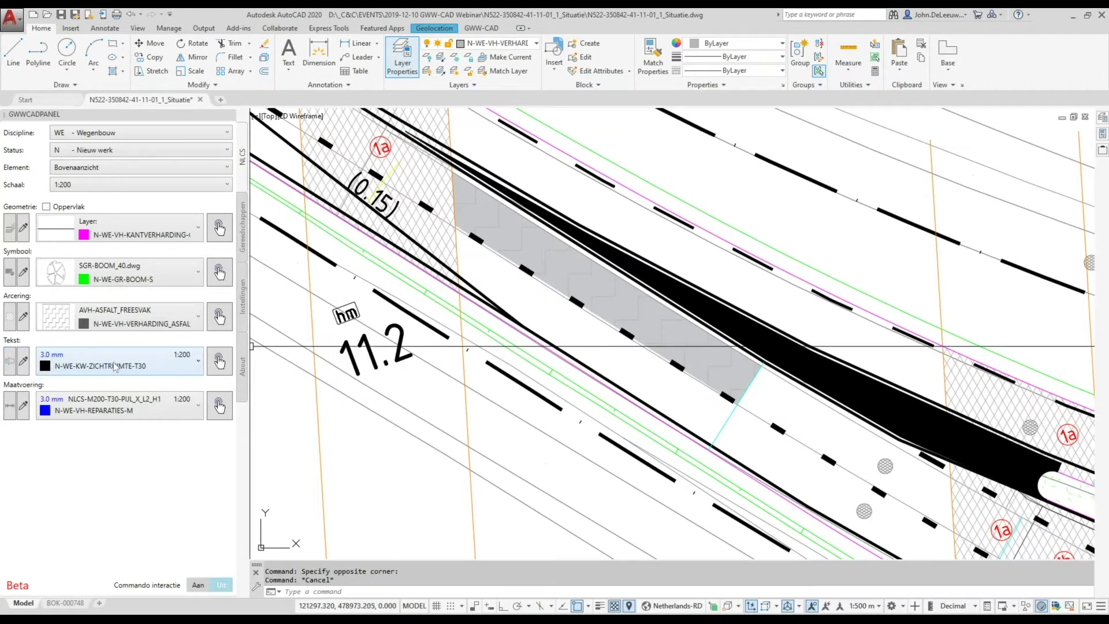
Keep text height T18 (1.8 mm) and scale 1:200 in the annotation chooser
{"action": "left_click", "coordinate": [10, 363]}
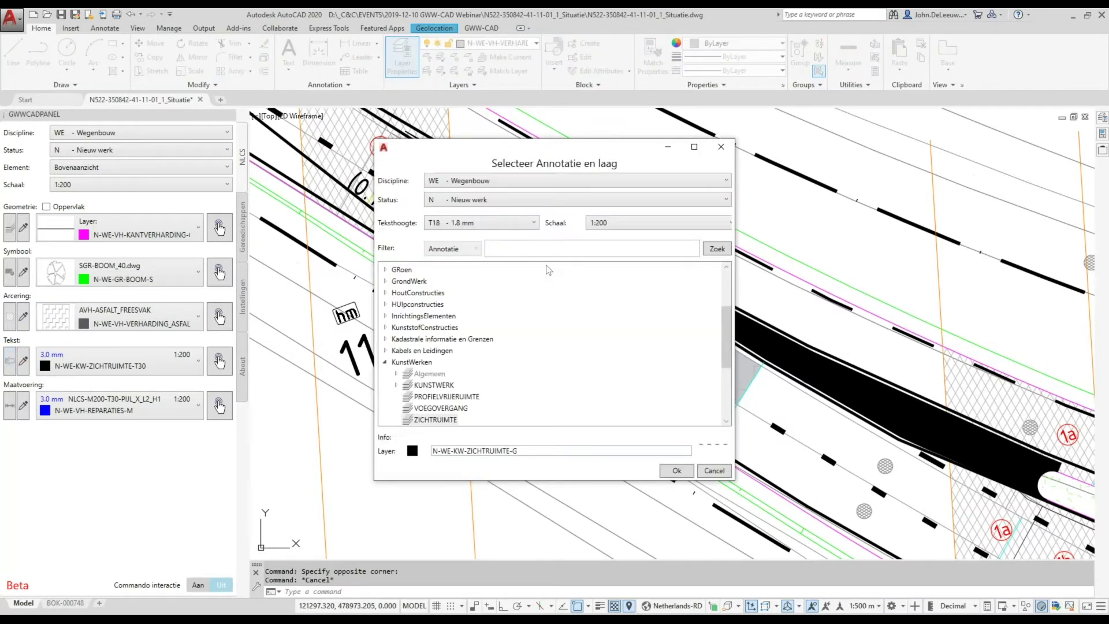
{"action": "left_click", "coordinate": [532, 225]}
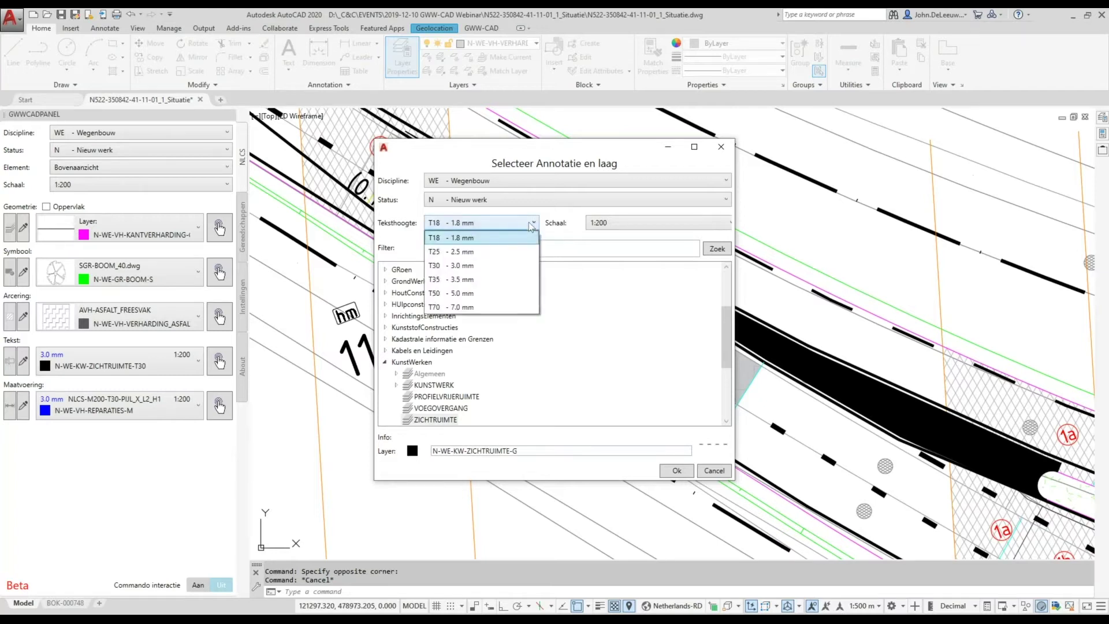
{"action": "left_click", "coordinate": [532, 224]}
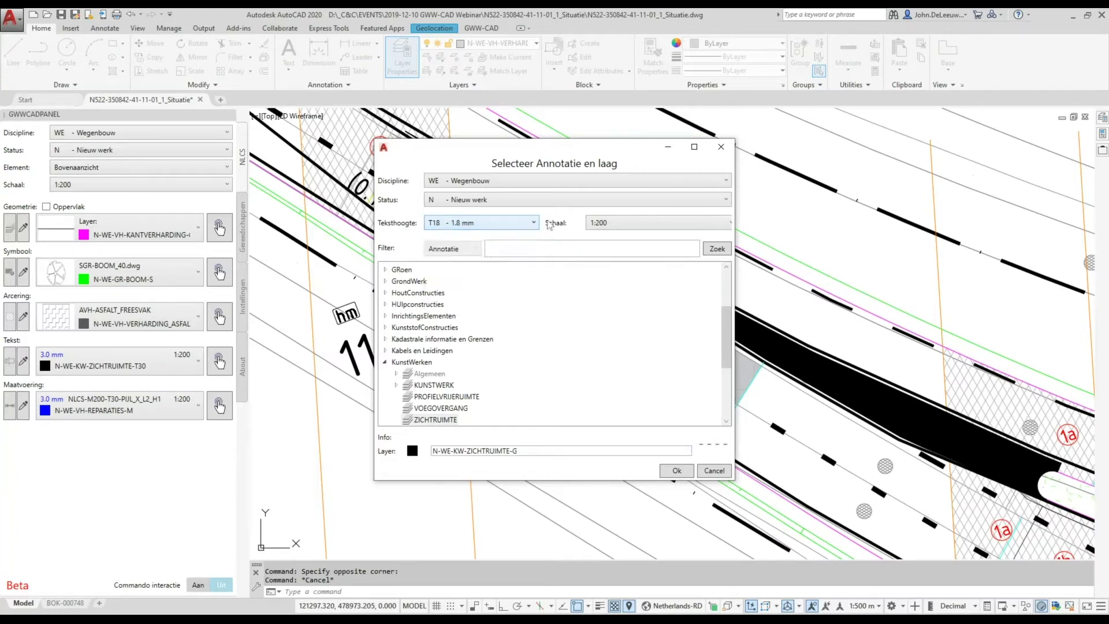
{"action": "left_click", "coordinate": [618, 225]}
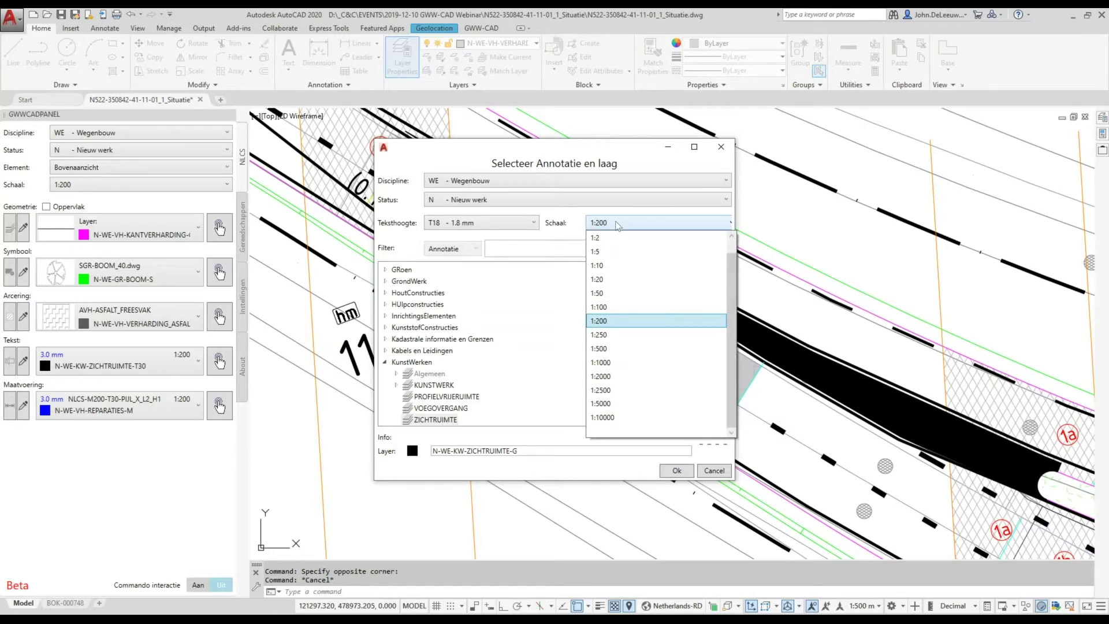
{"action": "left_click", "coordinate": [617, 226]}
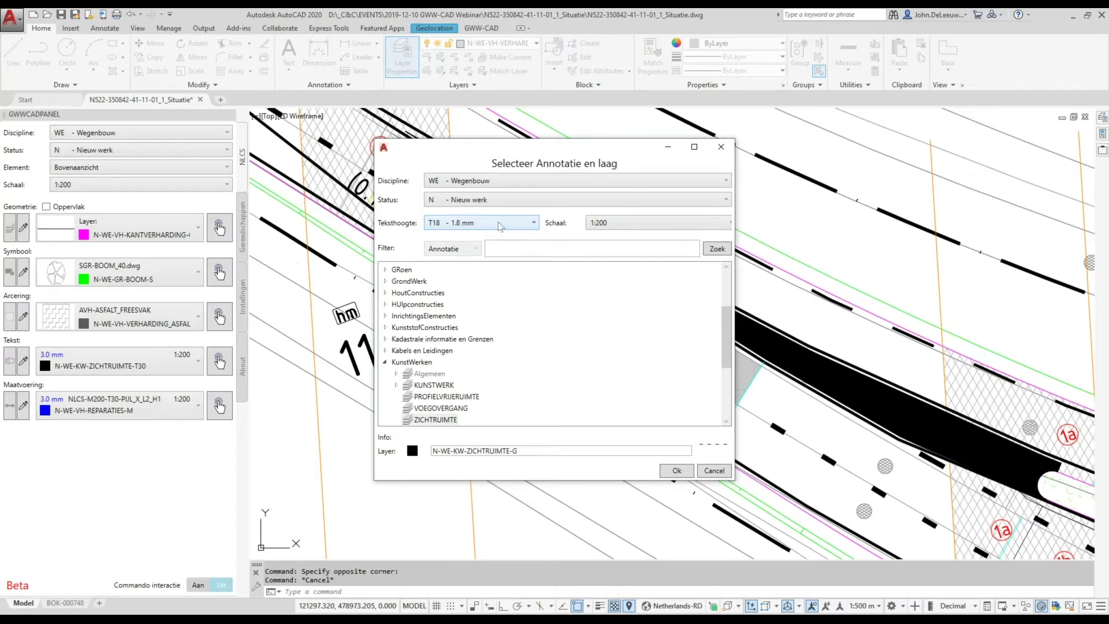
{"action": "left_click", "coordinate": [615, 224]}
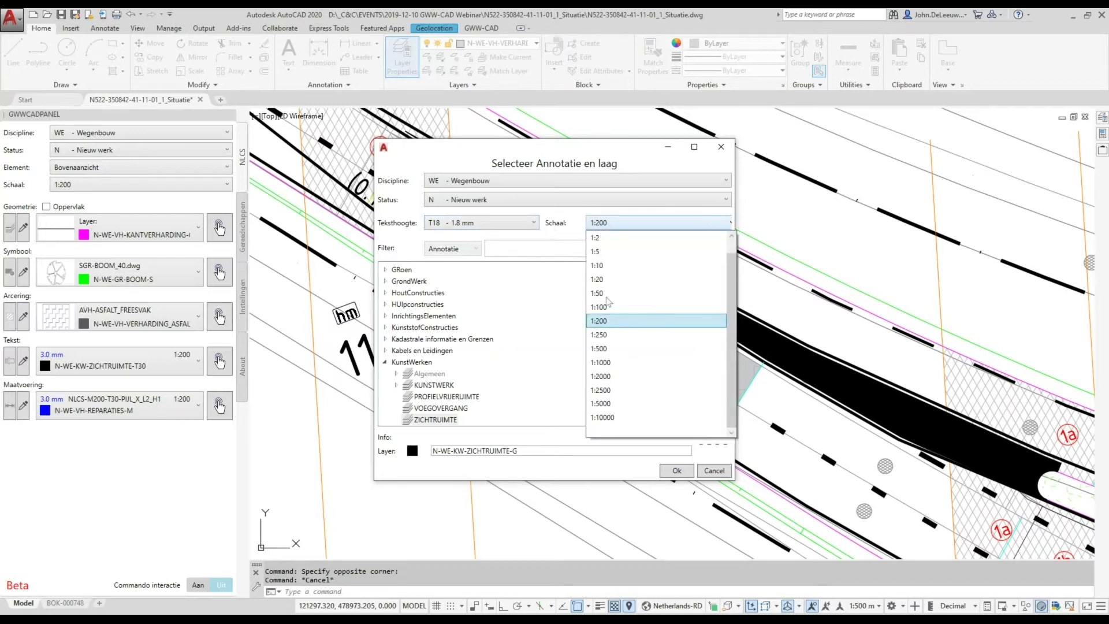
{"action": "left_click", "coordinate": [625, 321]}
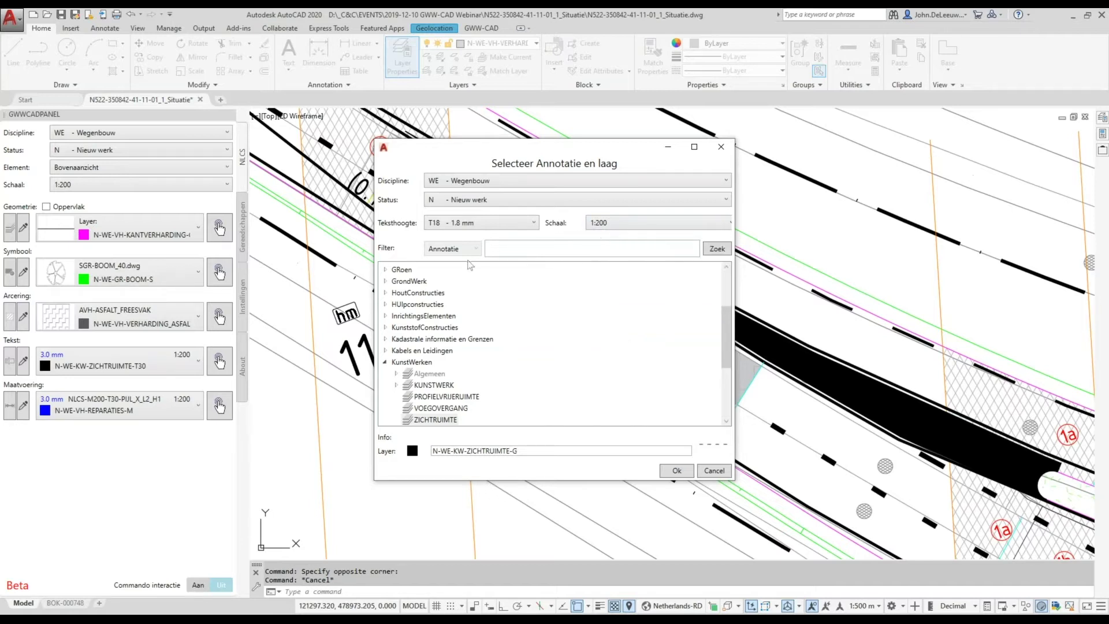
Choose the KUNSTWERK › BRUG › WEGVERKEERSBRUG layer for the text
{"action": "scroll", "coordinate": [413, 277], "scroll_direction": "up", "scroll_amount": 3}
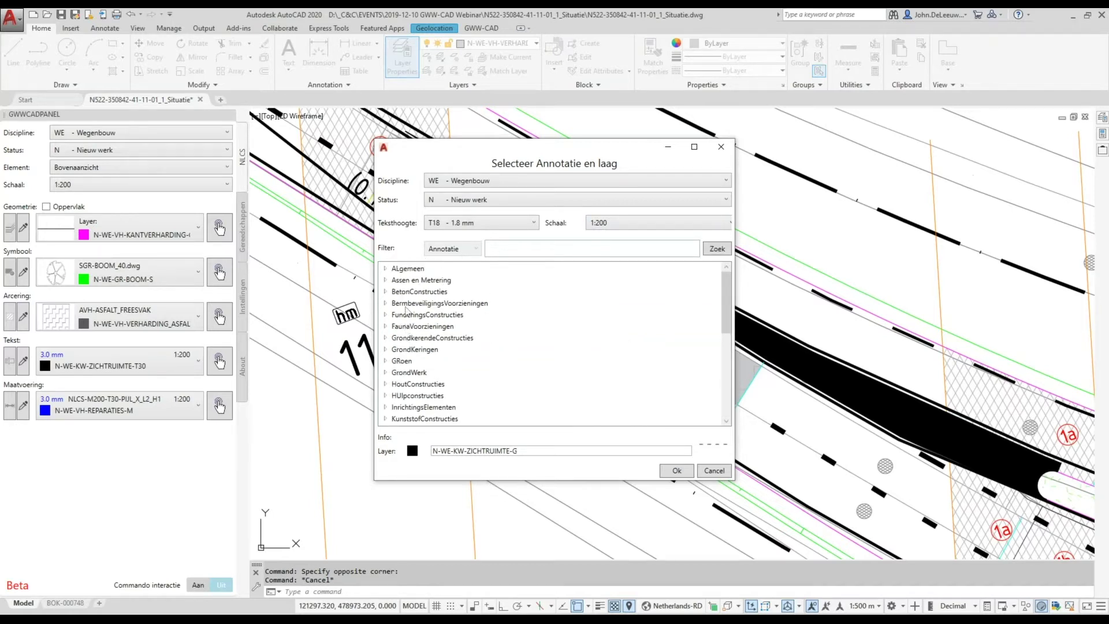
{"action": "scroll", "coordinate": [388, 283], "scroll_direction": "down", "scroll_amount": 3}
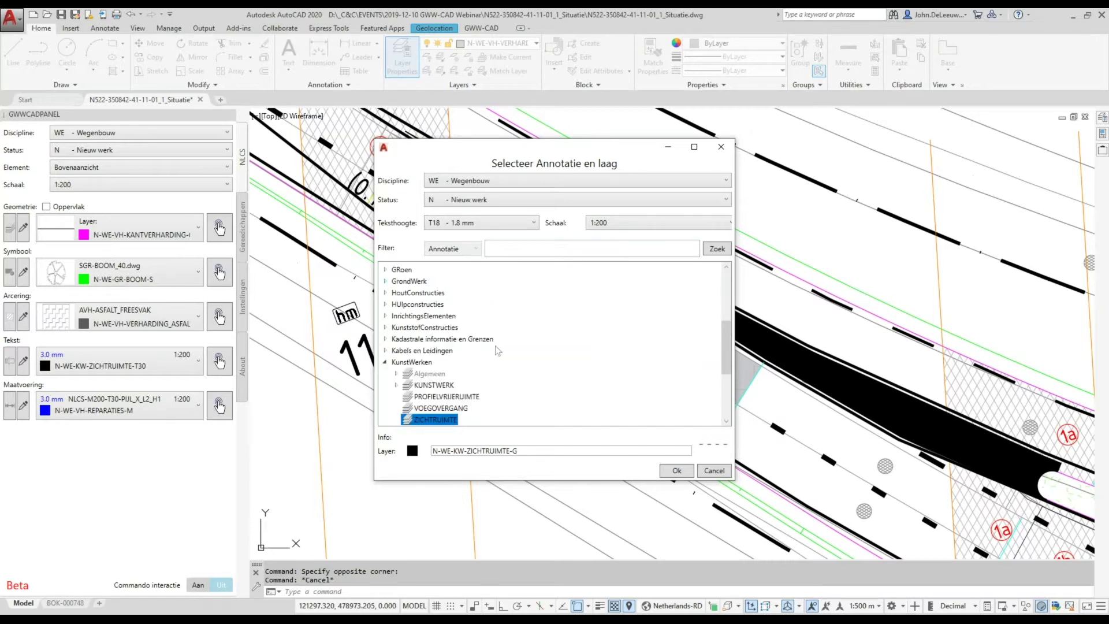
{"action": "scroll", "coordinate": [491, 350], "scroll_direction": "down", "scroll_amount": 2}
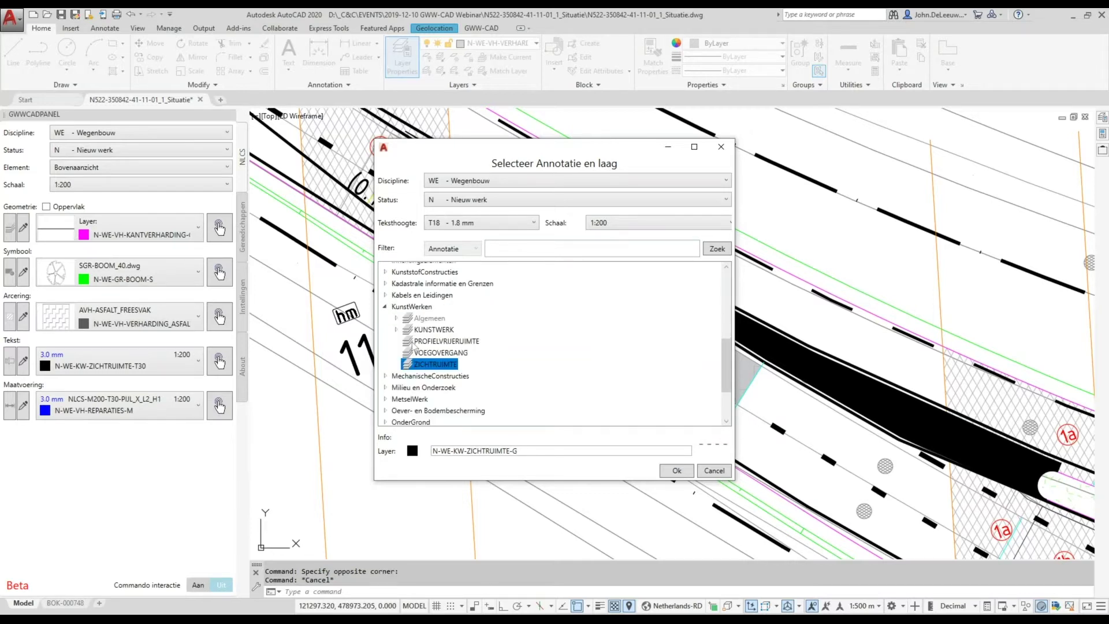
{"action": "left_click", "coordinate": [397, 331]}
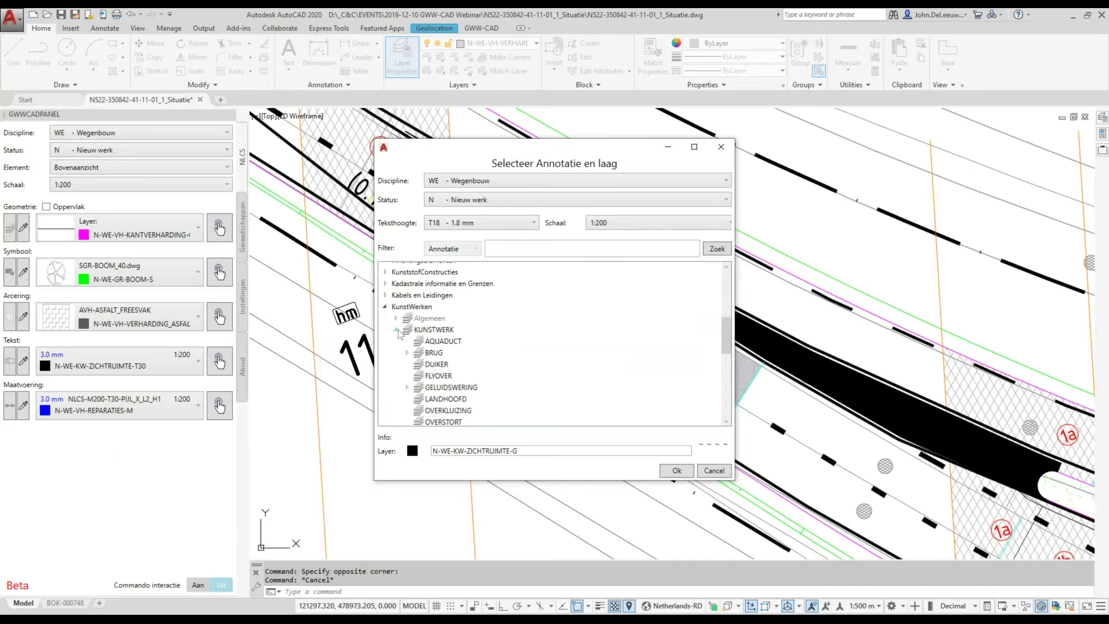
{"action": "left_click", "coordinate": [433, 352]}
{"action": "left_click", "coordinate": [407, 352]}
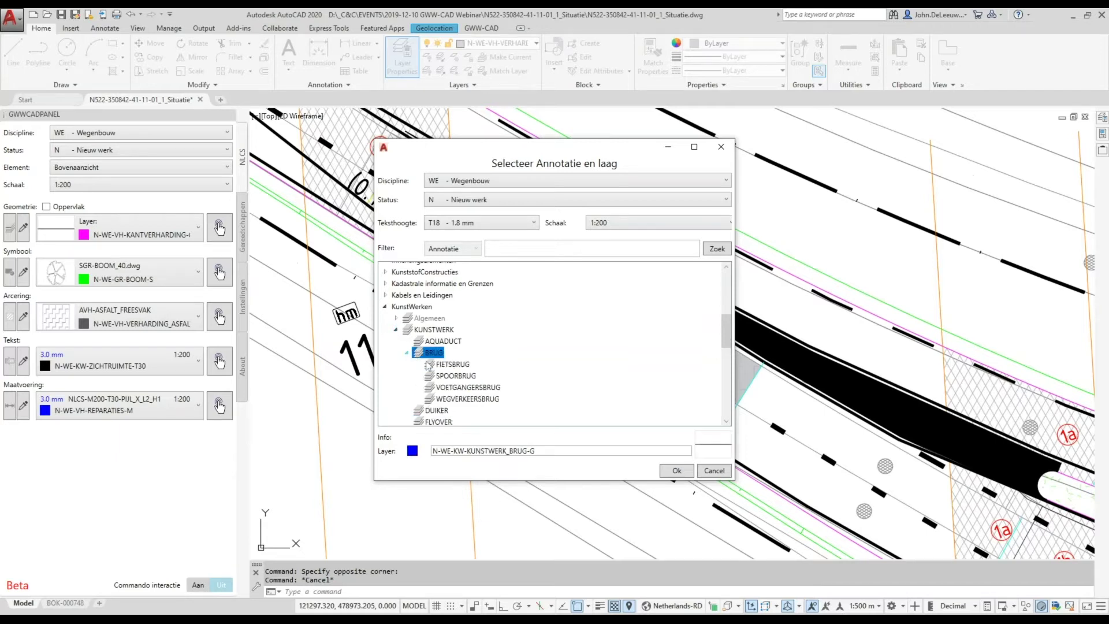
{"action": "left_click", "coordinate": [463, 399]}
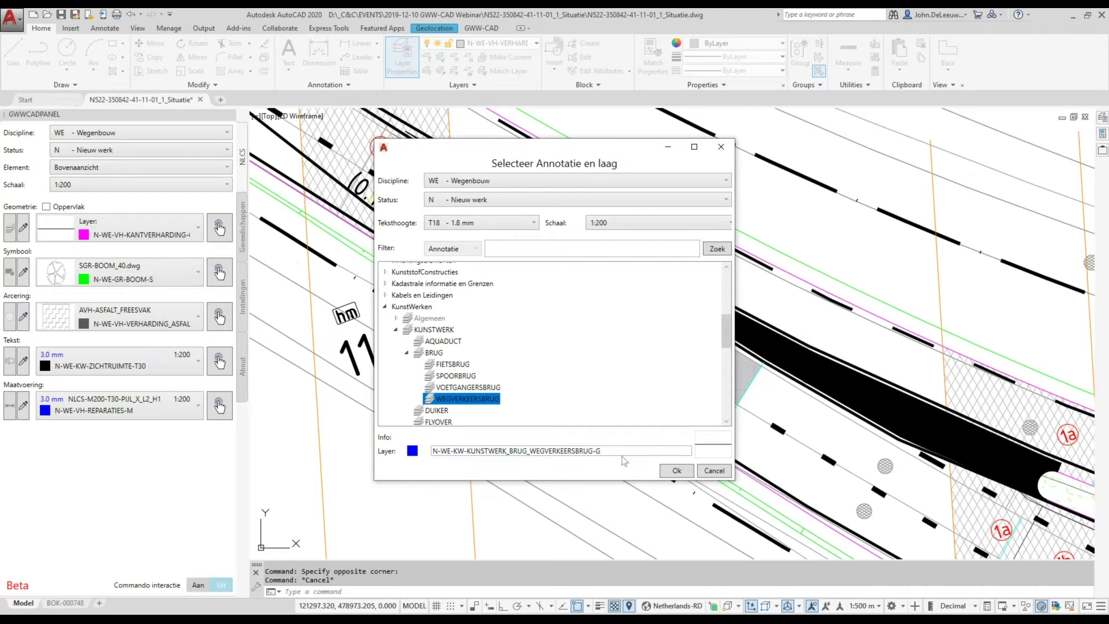
{"action": "left_click", "coordinate": [676, 471]}
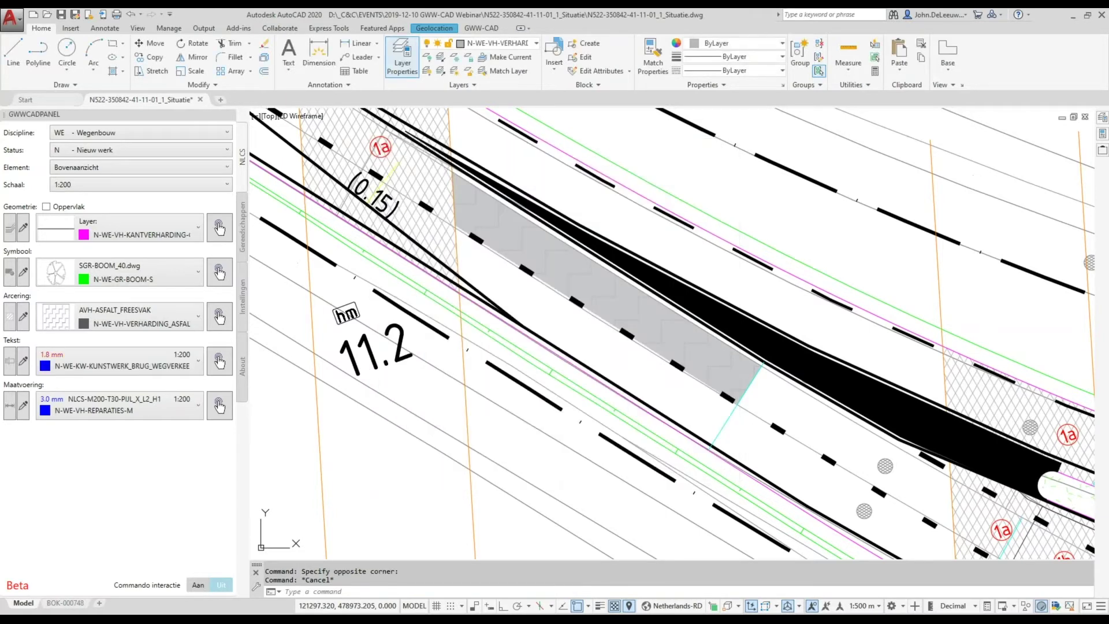
{"action": "scroll", "coordinate": [670, 335], "scroll_direction": "down", "scroll_amount": 2}
{"action": "scroll", "coordinate": [796, 428], "scroll_direction": "down", "scroll_amount": 1}
{"action": "scroll", "coordinate": [795, 428], "scroll_direction": "down", "scroll_amount": 1}
{"action": "scroll", "coordinate": [796, 427], "scroll_direction": "down", "scroll_amount": 2}
{"action": "scroll", "coordinate": [795, 428], "scroll_direction": "down", "scroll_amount": 1}
{"action": "scroll", "coordinate": [670, 358], "scroll_direction": "down", "scroll_amount": 3}
{"action": "scroll", "coordinate": [681, 341], "scroll_direction": "up", "scroll_amount": 1}
{"action": "scroll", "coordinate": [690, 338], "scroll_direction": "up", "scroll_amount": 2}
{"action": "scroll", "coordinate": [690, 337], "scroll_direction": "up", "scroll_amount": 3}
{"action": "scroll", "coordinate": [578, 288], "scroll_direction": "up", "scroll_amount": 3}
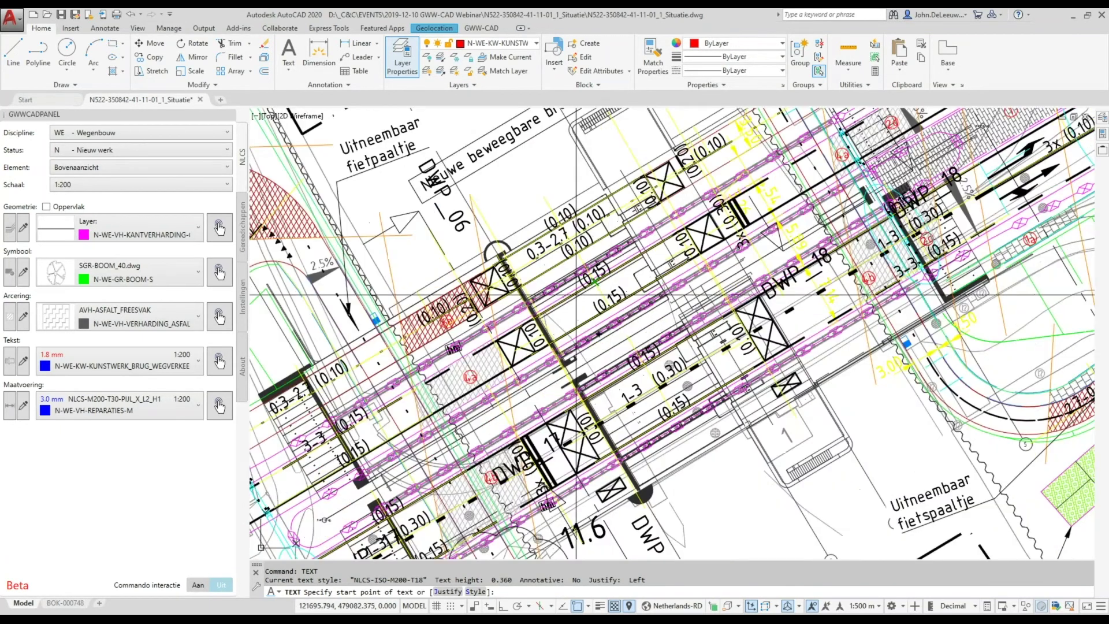
{"action": "scroll", "coordinate": [511, 248], "scroll_direction": "up", "scroll_amount": 1}
{"action": "left_click", "coordinate": [512, 246]}
{"action": "scroll", "coordinate": [514, 248], "scroll_direction": "up", "scroll_amount": 2}
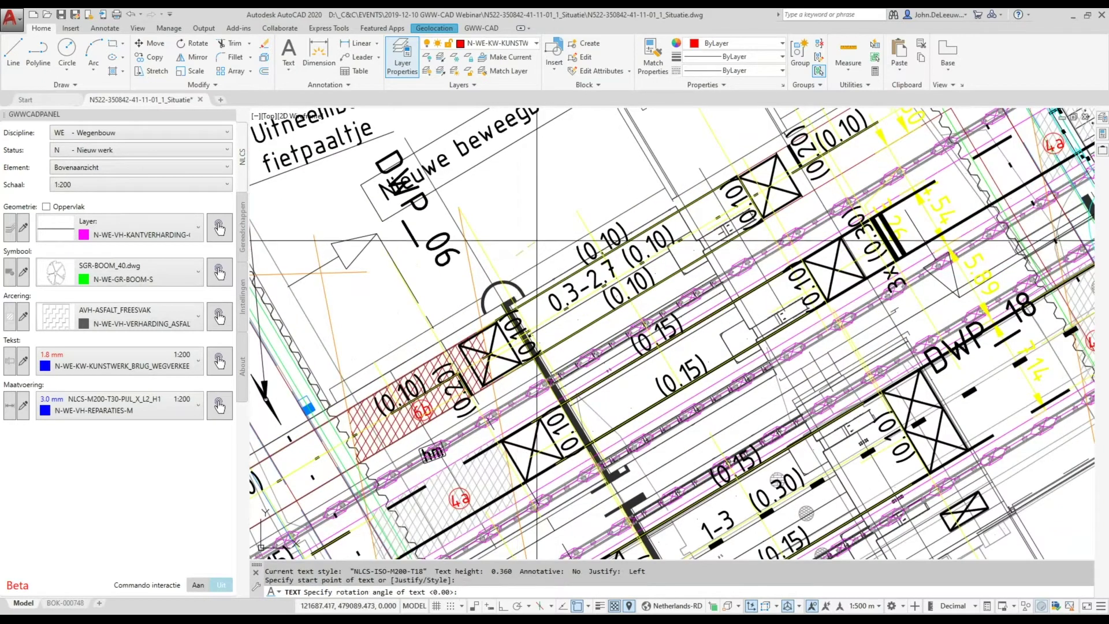
{"action": "key", "text": "Return"}
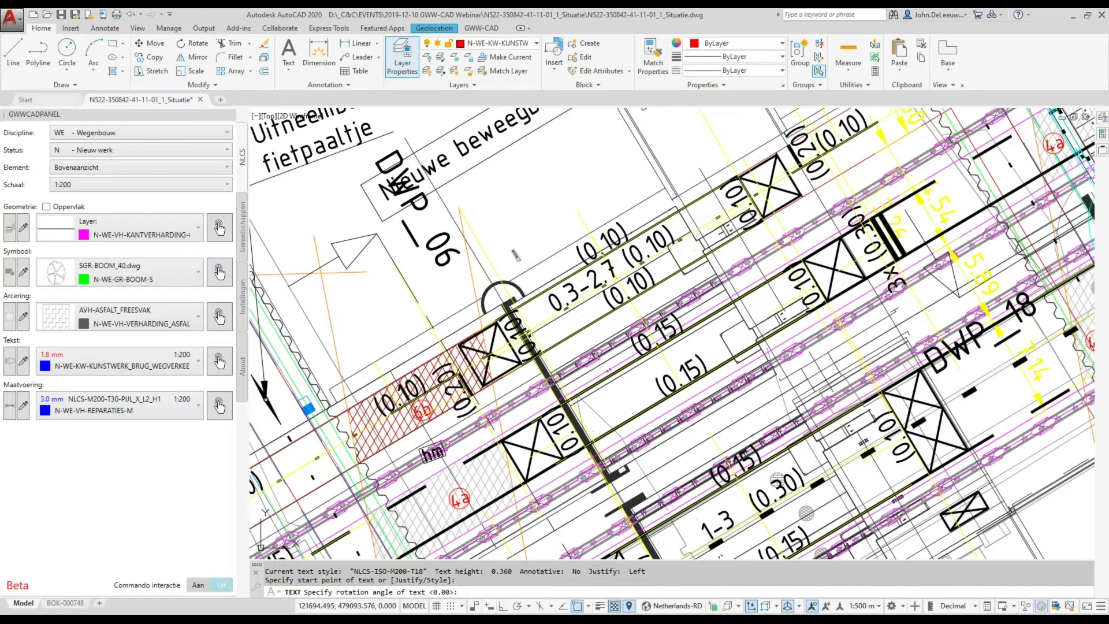
{"action": "type", "text": "Nieuw"}
{"action": "type", "text": " te"}
{"action": "type", "text": " maken brug"}
{"action": "key", "text": "Return"}
{"action": "key", "text": "Return"}
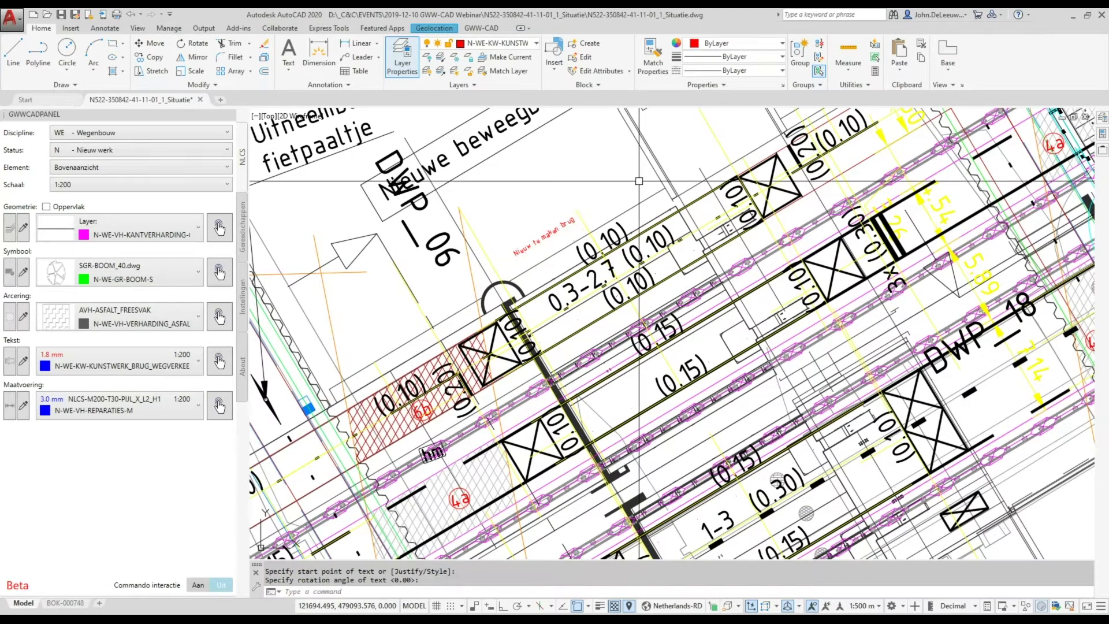
{"action": "scroll", "coordinate": [569, 208], "scroll_direction": "up", "scroll_amount": 2}
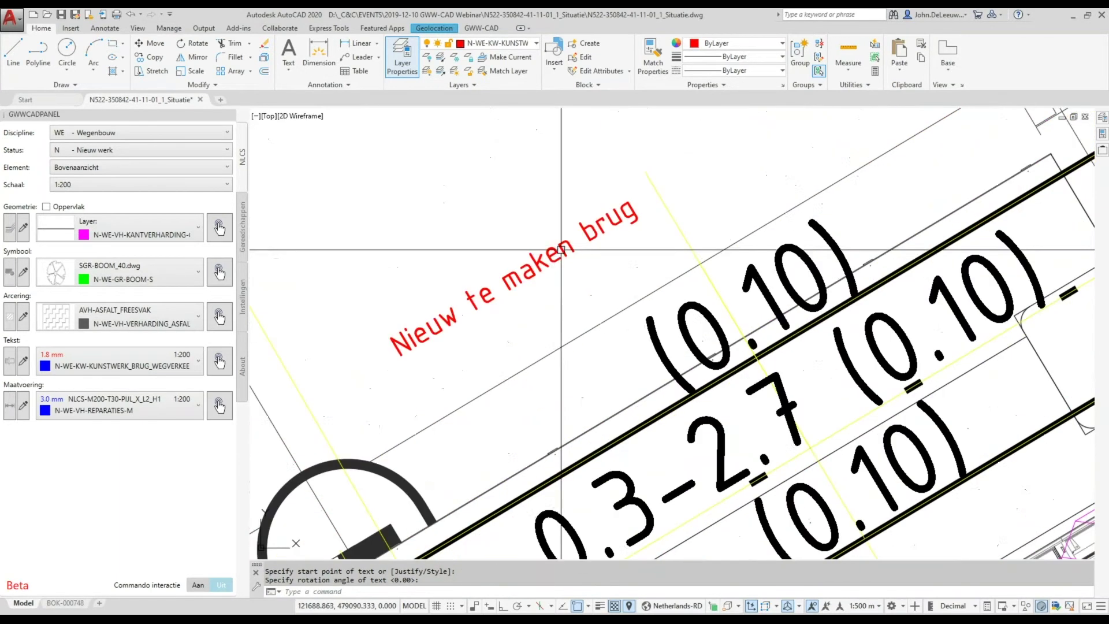
{"action": "scroll", "coordinate": [571, 237], "scroll_direction": "up", "scroll_amount": 1}
{"action": "scroll", "coordinate": [571, 236], "scroll_direction": "up", "scroll_amount": 1}
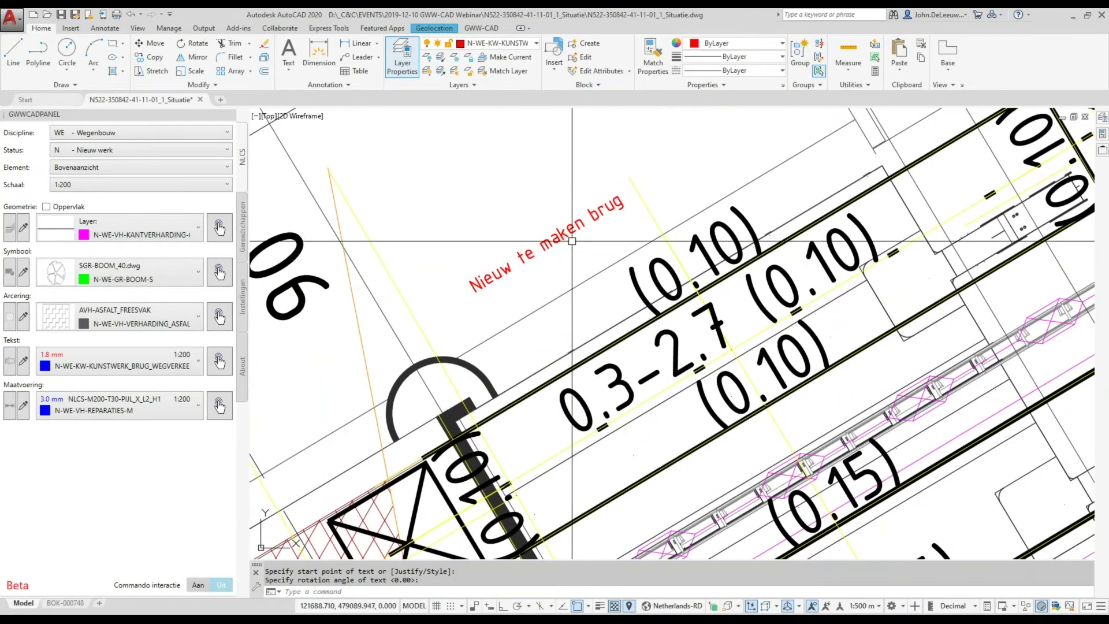
{"action": "middle_click_drag", "start_coordinate": [571, 237], "coordinate": [535, 244]}
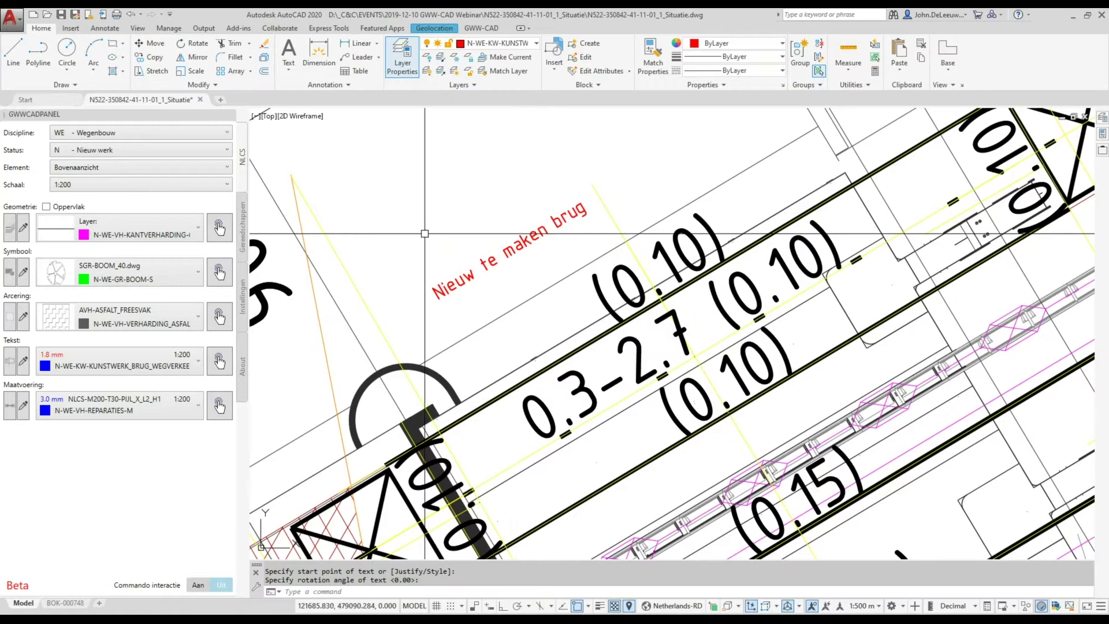
Start a T35 - 3.5 mm bridge-layer text label with its start point above the red bridge text
{"action": "left_click", "coordinate": [16, 361]}
{"action": "left_click", "coordinate": [476, 222]}
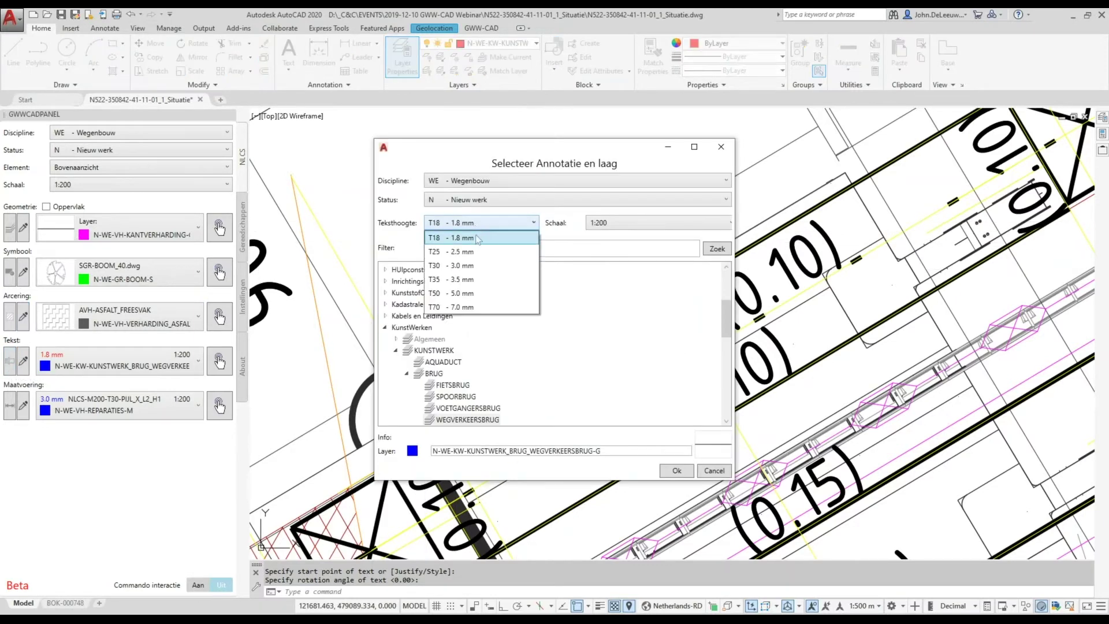
{"action": "left_click", "coordinate": [464, 280]}
{"action": "left_click", "coordinate": [457, 226]}
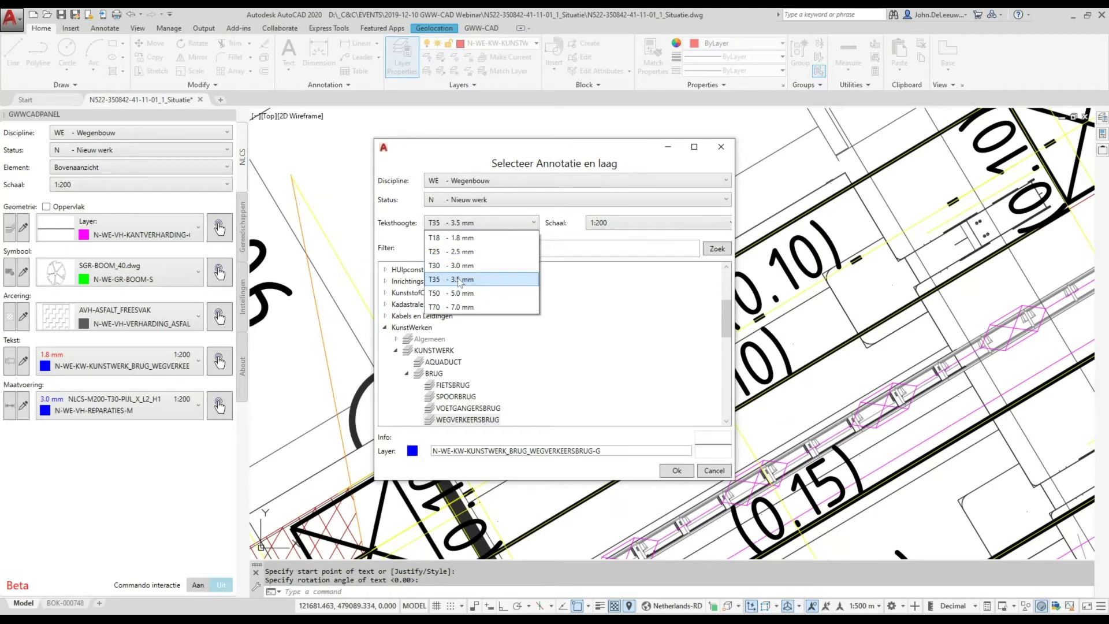
{"action": "left_click", "coordinate": [459, 280]}
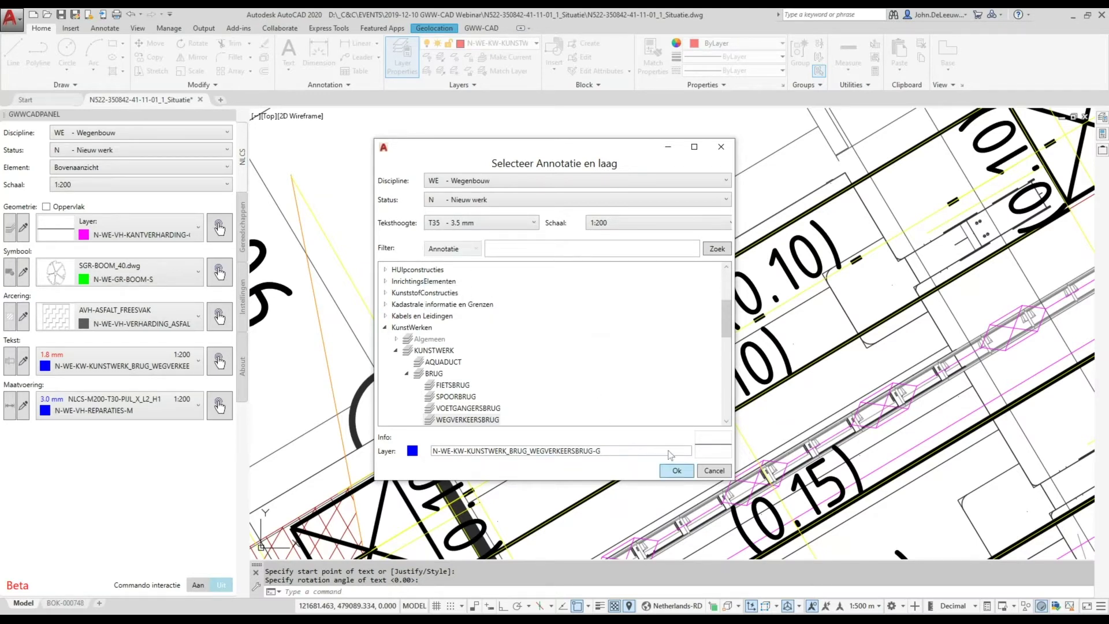
{"action": "left_click", "coordinate": [675, 470]}
{"action": "left_click", "coordinate": [432, 289]}
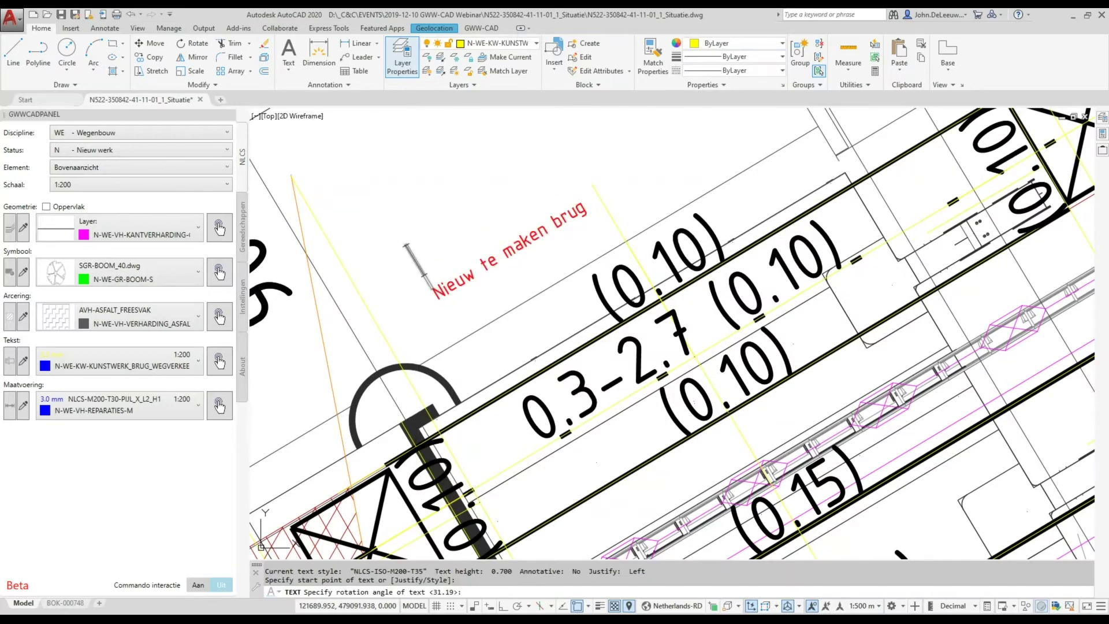
Enter the label 'Detail 01' at the suggested 31.19 rotation and zoom to check it
{"action": "key", "text": "Return"}
{"action": "type", "text": "Detail 0"}
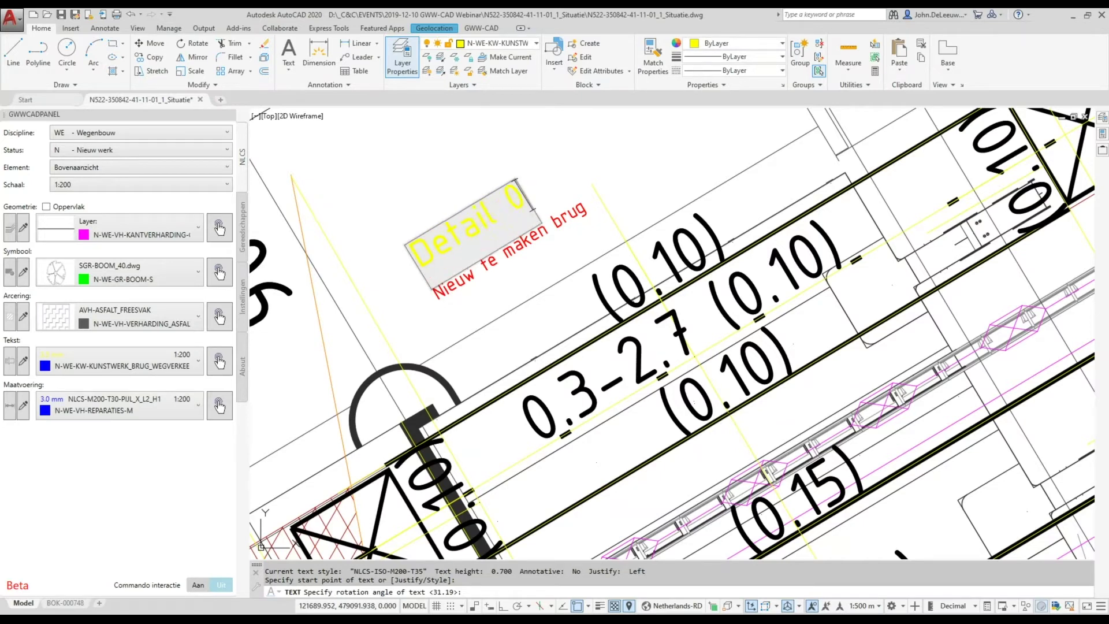
{"action": "type", "text": "1"}
{"action": "key", "text": "Return"}
{"action": "key", "text": "Return"}
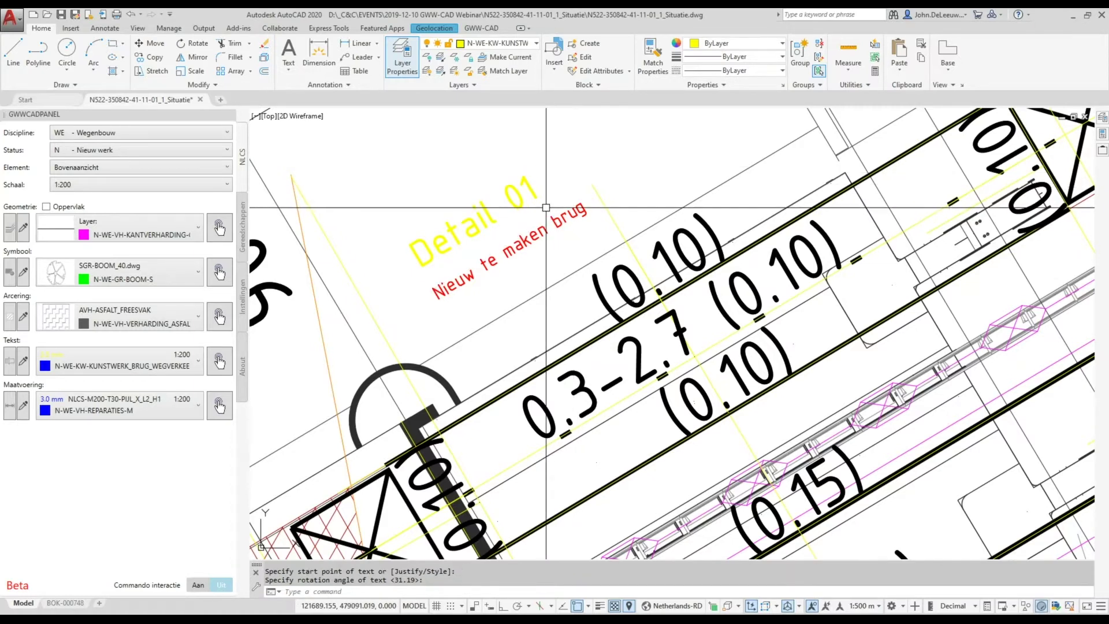
{"action": "scroll", "coordinate": [493, 234], "scroll_direction": "up", "scroll_amount": 2}
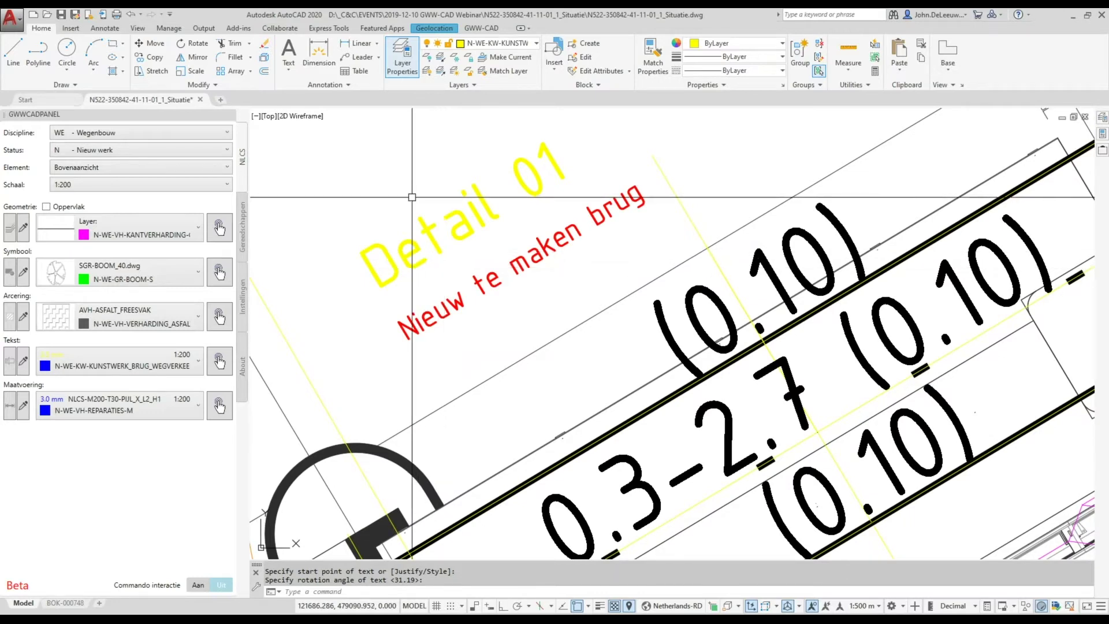
{"action": "mouse_move", "coordinate": [423, 229]}
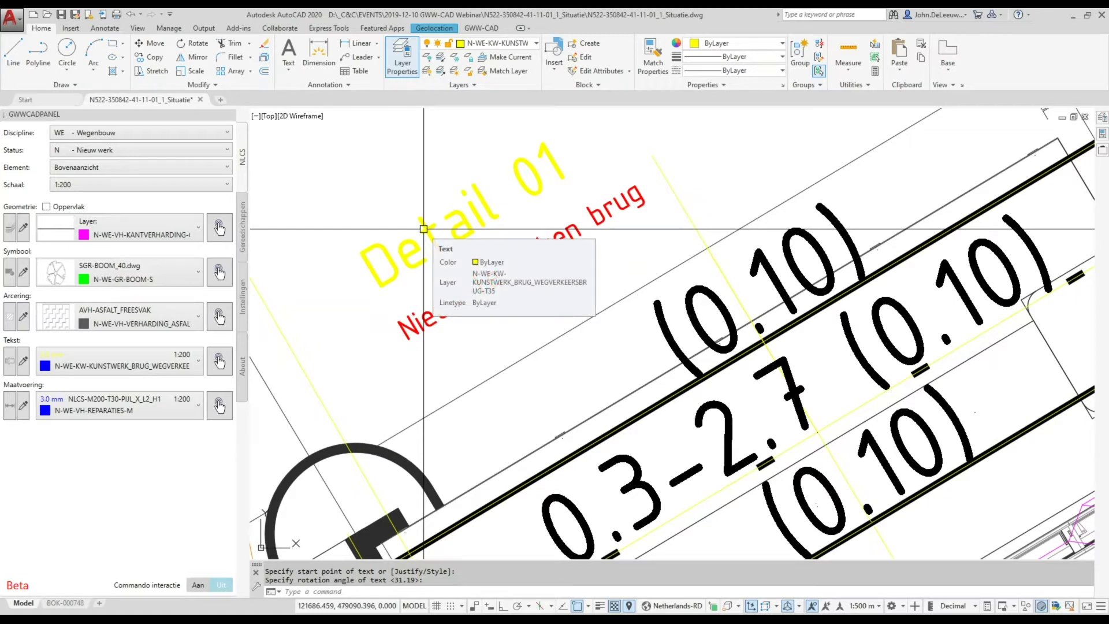
{"action": "scroll", "coordinate": [347, 329], "scroll_direction": "down", "scroll_amount": 5}
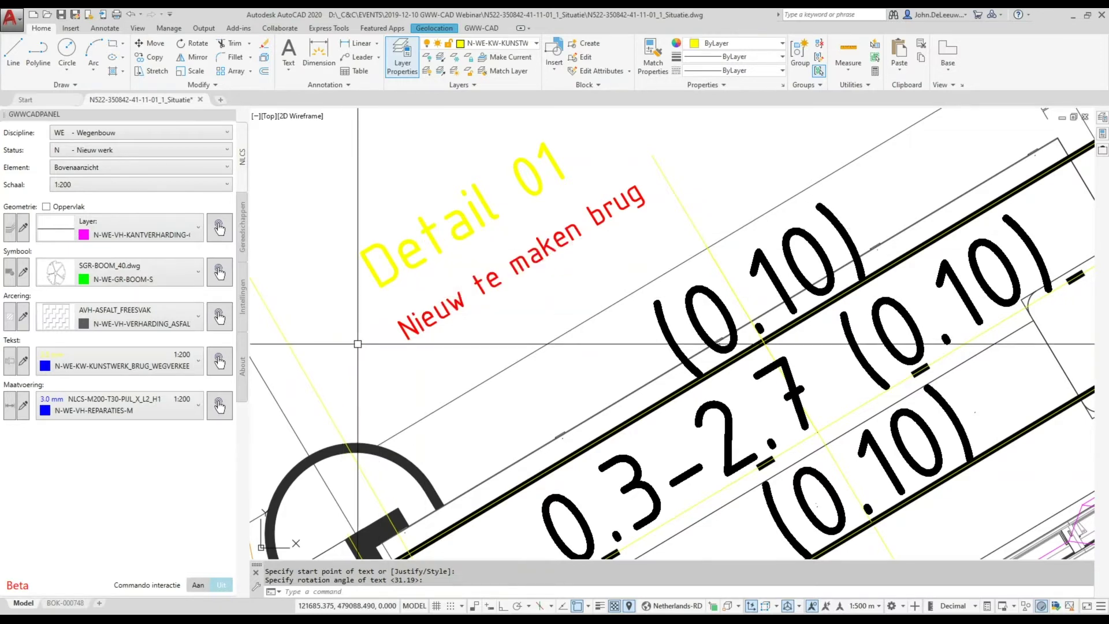
{"action": "scroll", "coordinate": [341, 338], "scroll_direction": "down", "scroll_amount": 1}
{"action": "scroll", "coordinate": [341, 338], "scroll_direction": "down", "scroll_amount": 1}
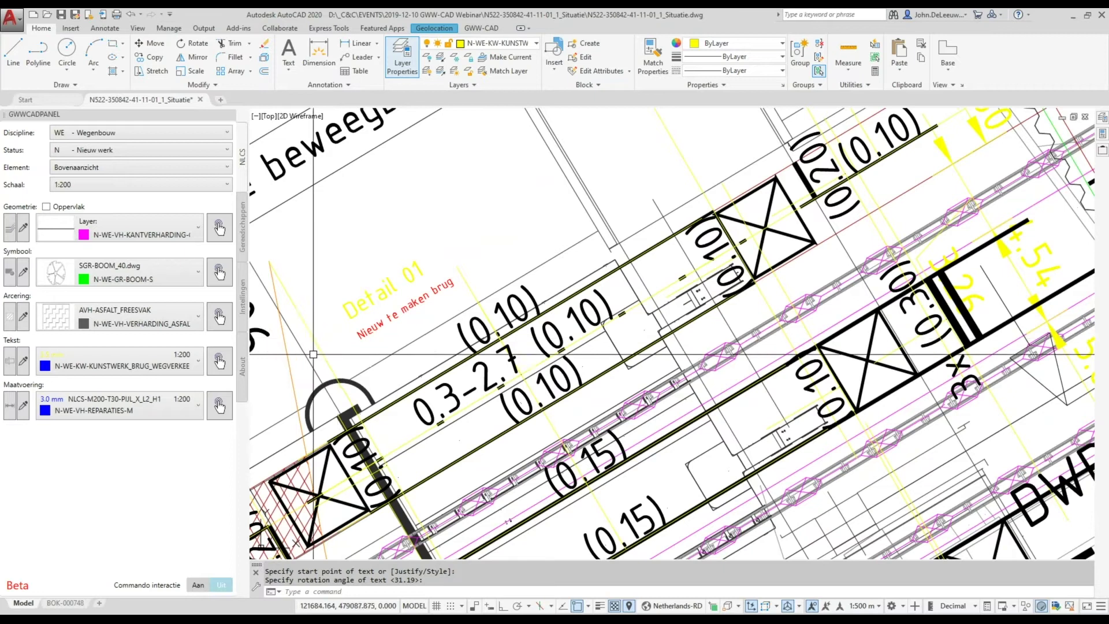
Set the NLCS dimension style to 2.5 mm text, dot ends, two decimals and 1:200 scale
{"action": "left_click", "coordinate": [10, 408]}
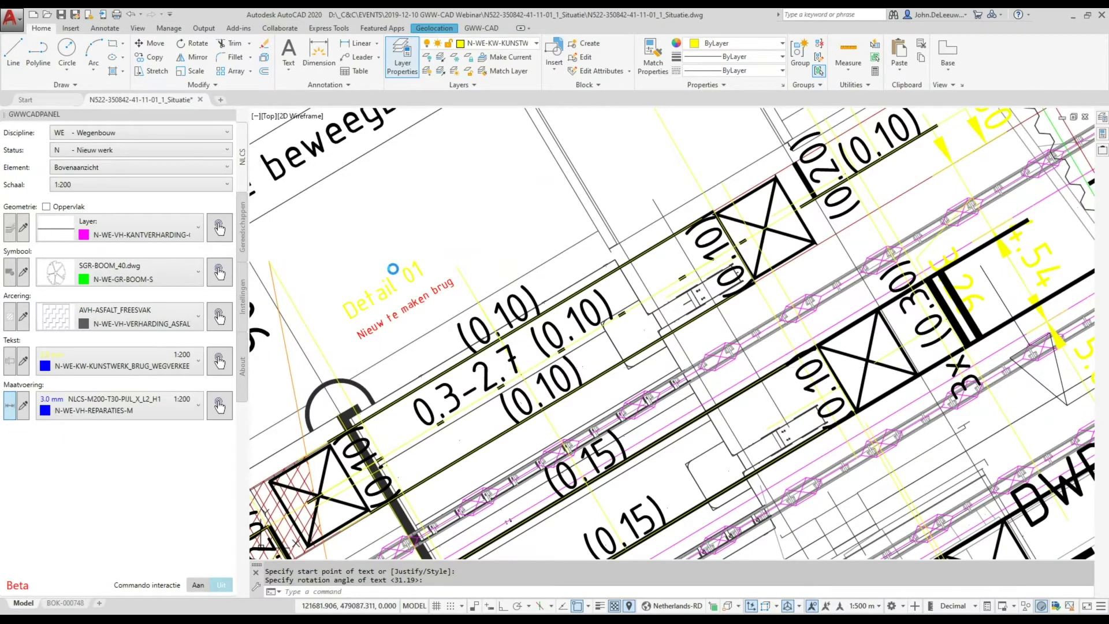
{"action": "mouse_move", "coordinate": [526, 159]}
{"action": "left_mouse_down"}
{"action": "mouse_move", "coordinate": [585, 109]}
{"action": "mouse_move", "coordinate": [588, 126]}
{"action": "left_mouse_up"}
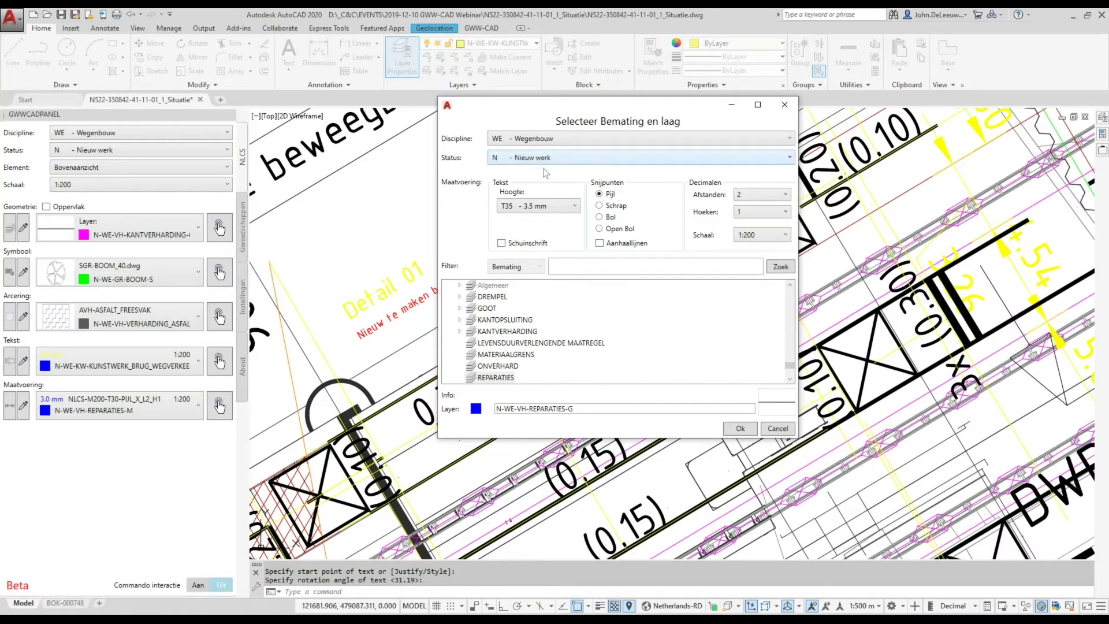
{"action": "left_click", "coordinate": [553, 205]}
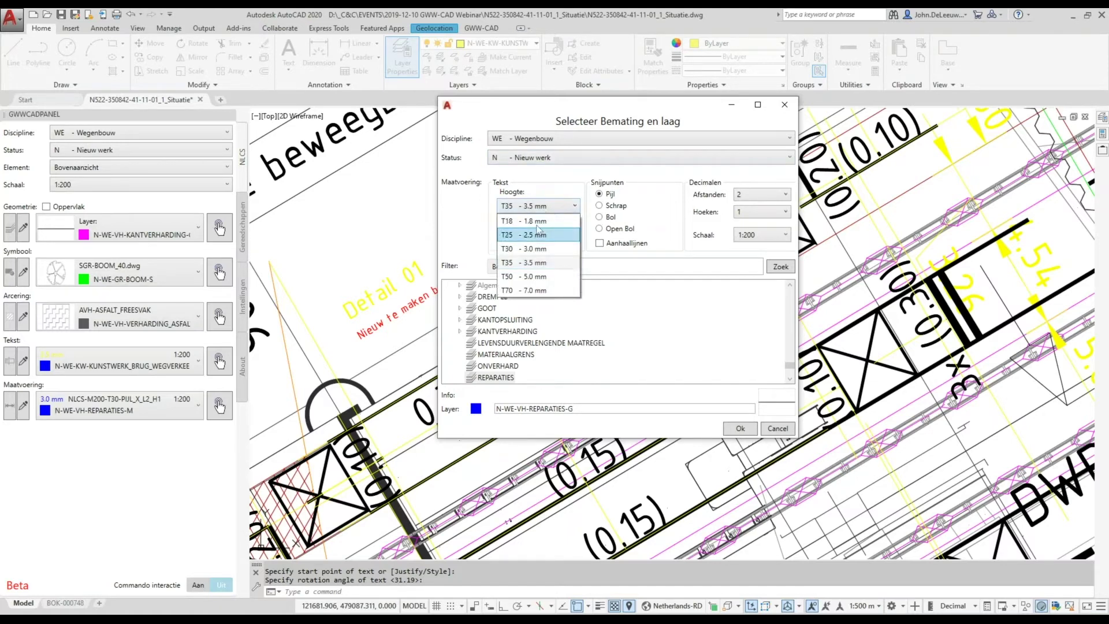
{"action": "left_click", "coordinate": [532, 235]}
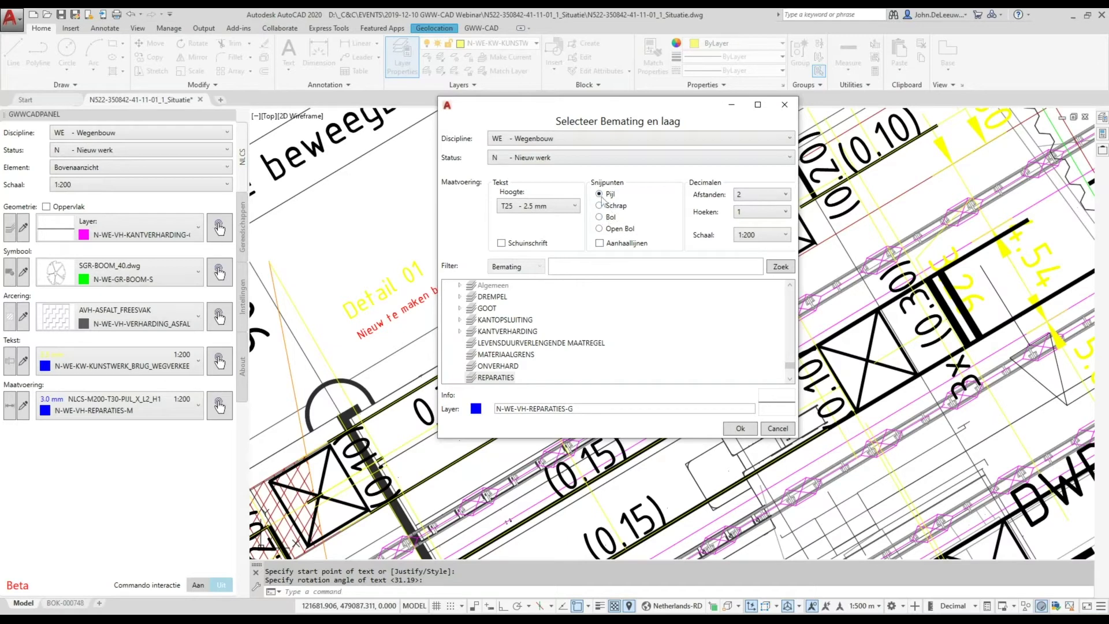
{"action": "left_click", "coordinate": [607, 217]}
{"action": "left_click", "coordinate": [758, 199]}
{"action": "left_click", "coordinate": [759, 198]}
{"action": "left_click", "coordinate": [759, 235]}
{"action": "left_click", "coordinate": [759, 235]}
Choose layer N-WE-VH-KANTOPSLUITING_BETONRUG-M for the dimension and confirm the settings
{"action": "left_click", "coordinate": [459, 331]}
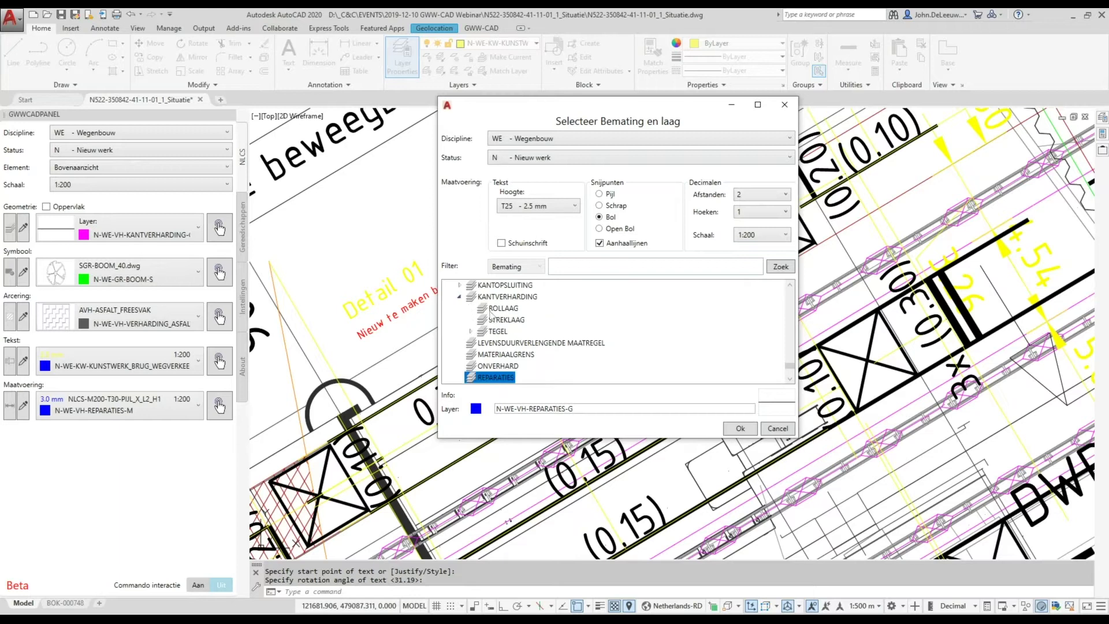
{"action": "scroll", "coordinate": [538, 333], "scroll_direction": "down", "scroll_amount": 3}
{"action": "scroll", "coordinate": [504, 334], "scroll_direction": "down", "scroll_amount": 2}
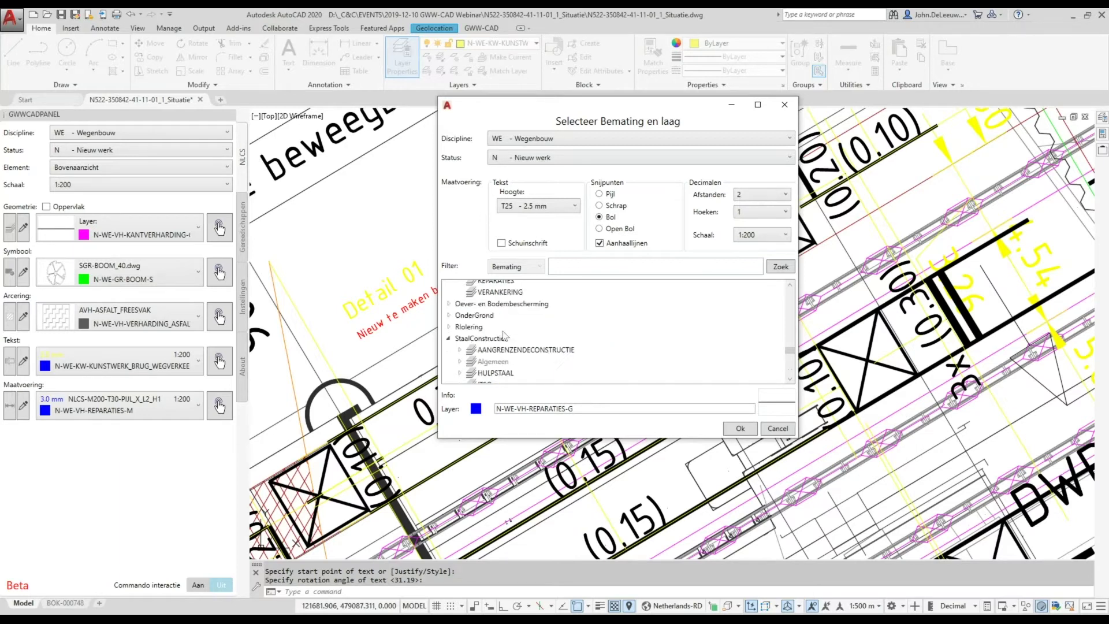
{"action": "scroll", "coordinate": [504, 333], "scroll_direction": "up", "scroll_amount": 4}
{"action": "scroll", "coordinate": [504, 334], "scroll_direction": "up", "scroll_amount": 2}
{"action": "scroll", "coordinate": [504, 333], "scroll_direction": "up", "scroll_amount": 3}
{"action": "scroll", "coordinate": [504, 334], "scroll_direction": "down", "scroll_amount": 8}
{"action": "scroll", "coordinate": [504, 334], "scroll_direction": "up", "scroll_amount": 3}
{"action": "scroll", "coordinate": [505, 334], "scroll_direction": "down", "scroll_amount": 3}
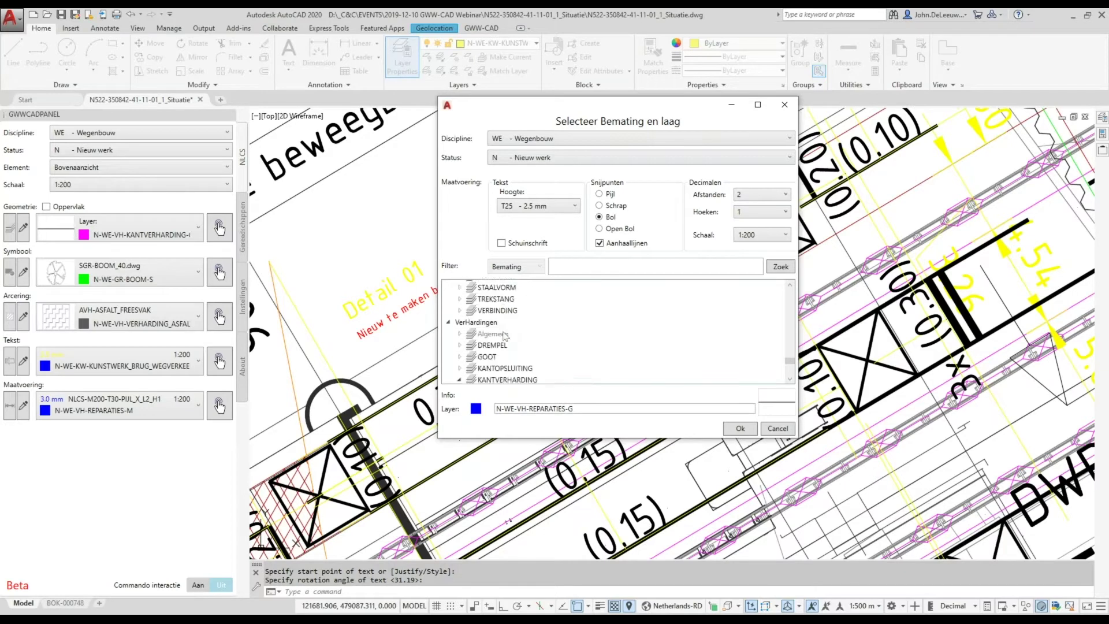
{"action": "left_click", "coordinate": [461, 352]}
{"action": "left_click", "coordinate": [459, 341]}
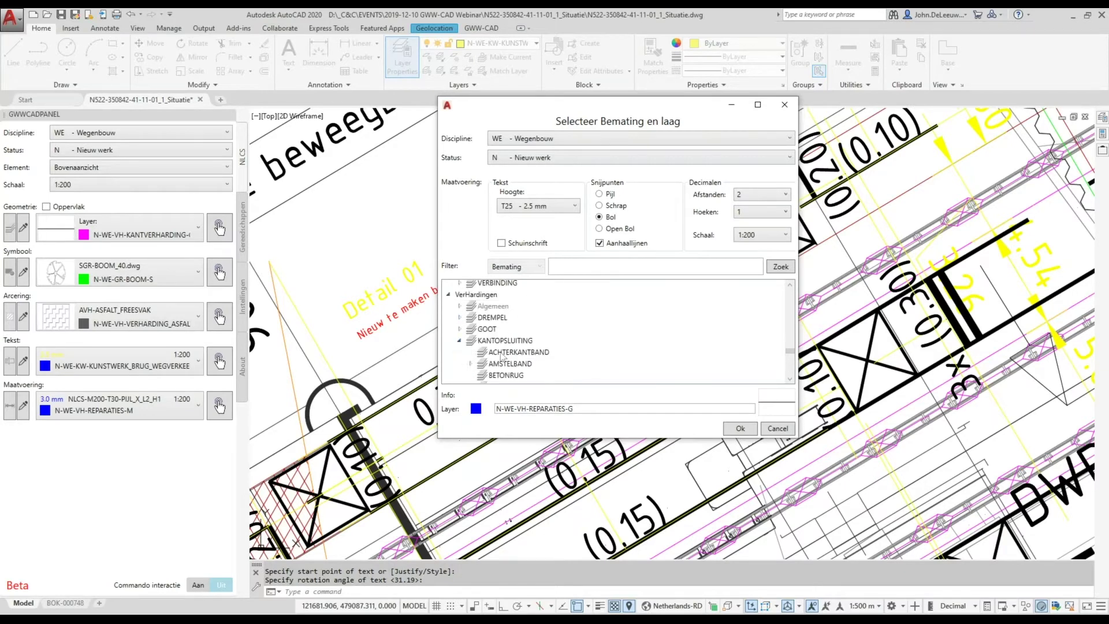
{"action": "scroll", "coordinate": [511, 370], "scroll_direction": "down", "scroll_amount": 1}
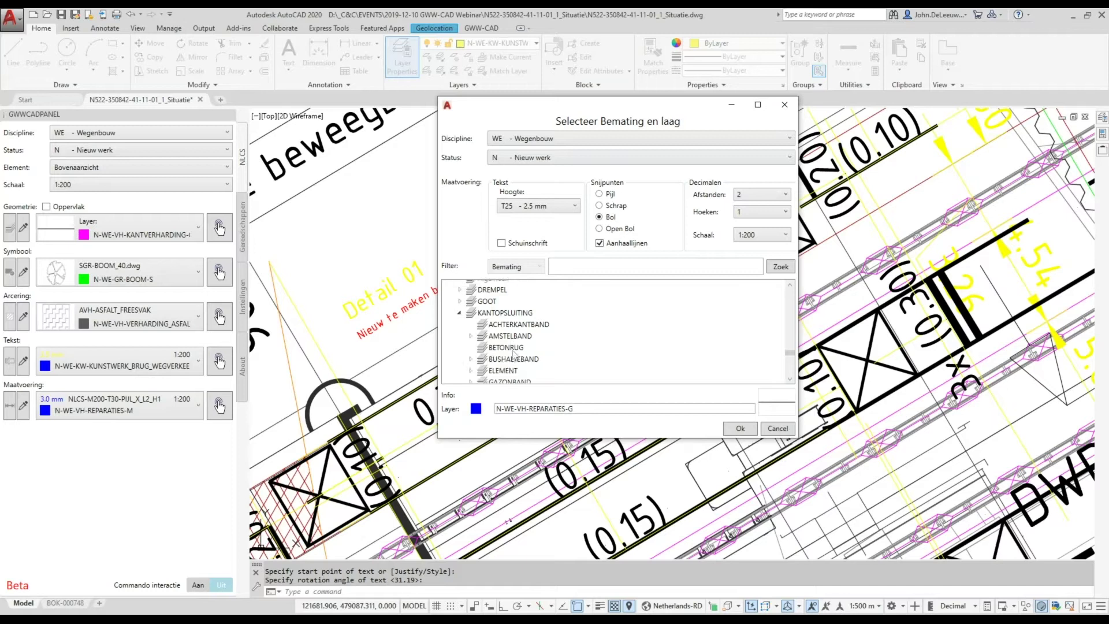
{"action": "left_click", "coordinate": [513, 349]}
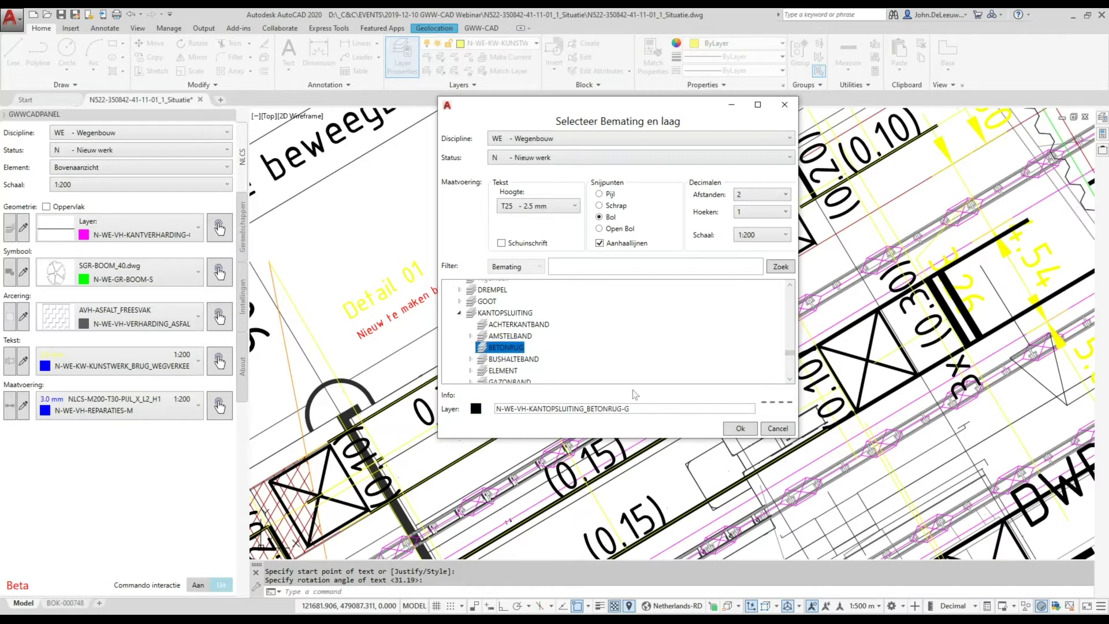
{"action": "left_click", "coordinate": [742, 430]}
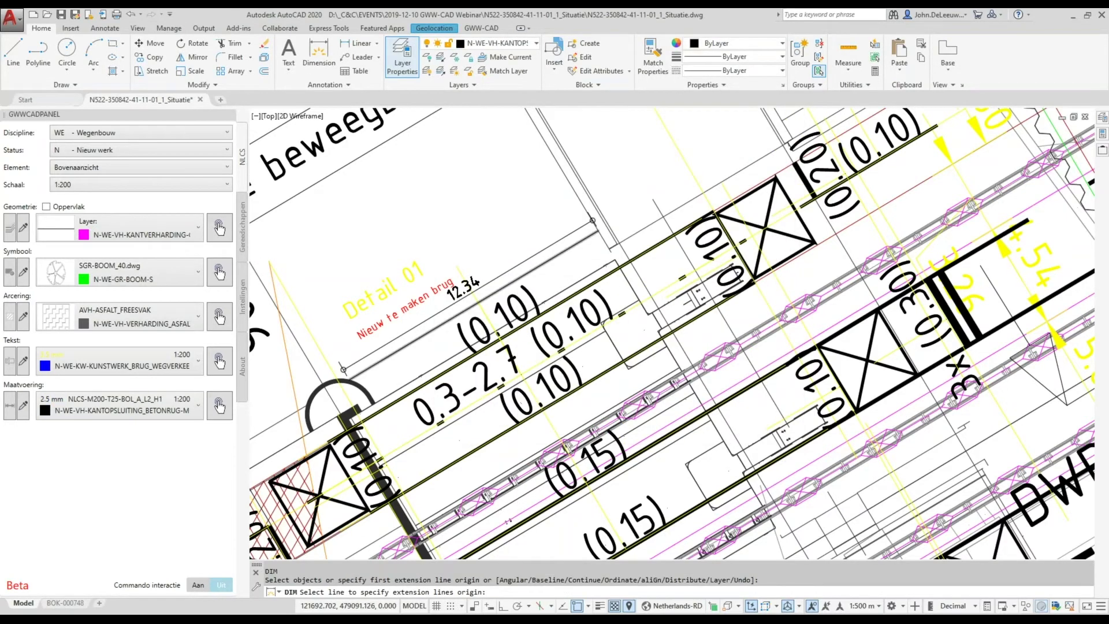
Dimension the whole stair edge line as 5.10, then end the dimension command
{"action": "scroll", "coordinate": [511, 285], "scroll_direction": "down", "scroll_amount": 5}
{"action": "scroll", "coordinate": [511, 285], "scroll_direction": "down", "scroll_amount": 2}
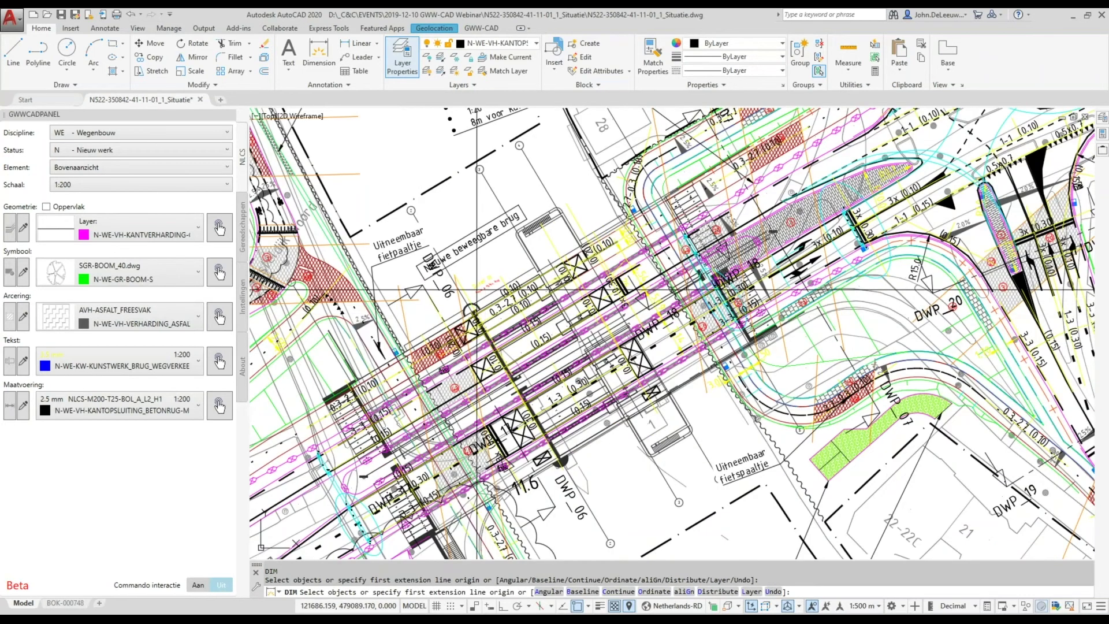
{"action": "scroll", "coordinate": [491, 320], "scroll_direction": "up", "scroll_amount": 3}
{"action": "scroll", "coordinate": [491, 321], "scroll_direction": "up", "scroll_amount": 2}
{"action": "key", "text": "Return"}
{"action": "scroll", "coordinate": [491, 321], "scroll_direction": "up", "scroll_amount": 3}
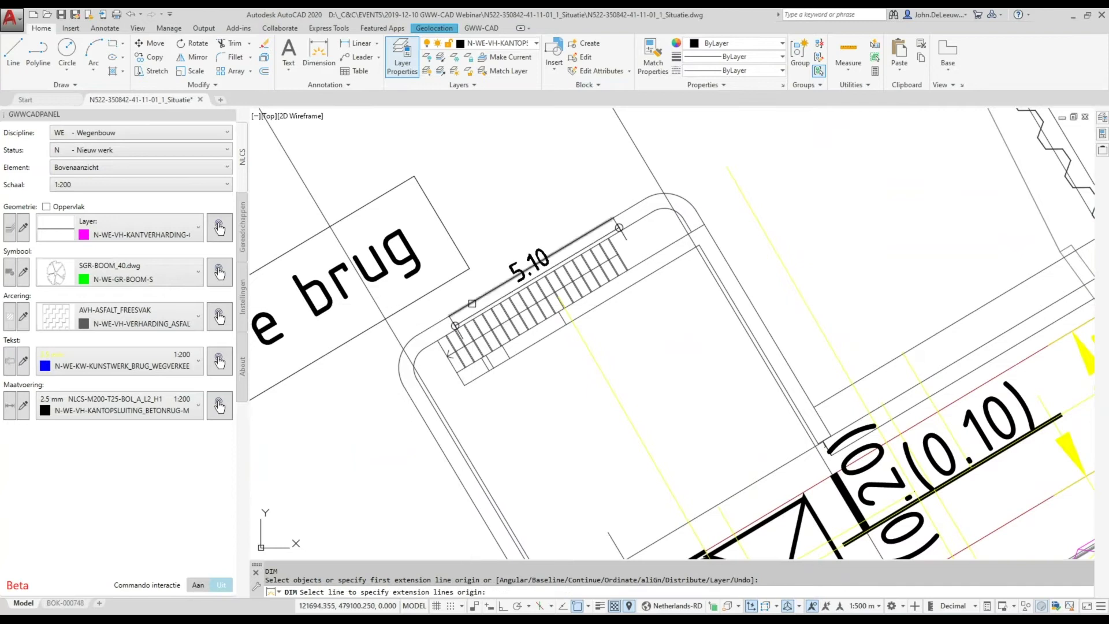
{"action": "left_click", "coordinate": [447, 315]}
{"action": "left_click", "coordinate": [583, 196]}
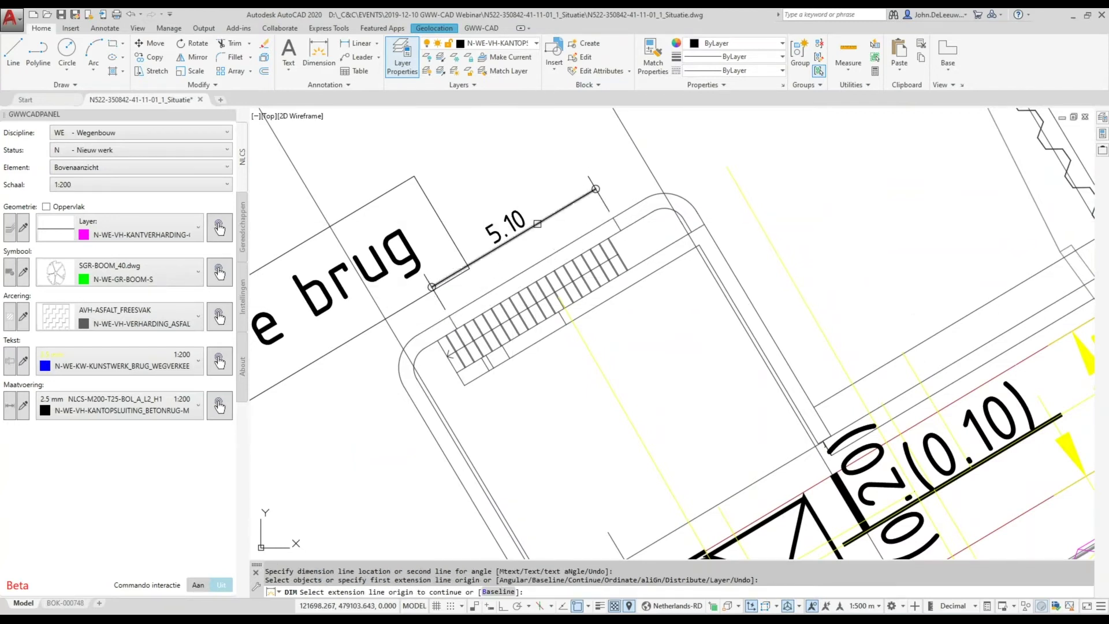
{"action": "middle_click_drag", "start_coordinate": [621, 335], "coordinate": [665, 345]}
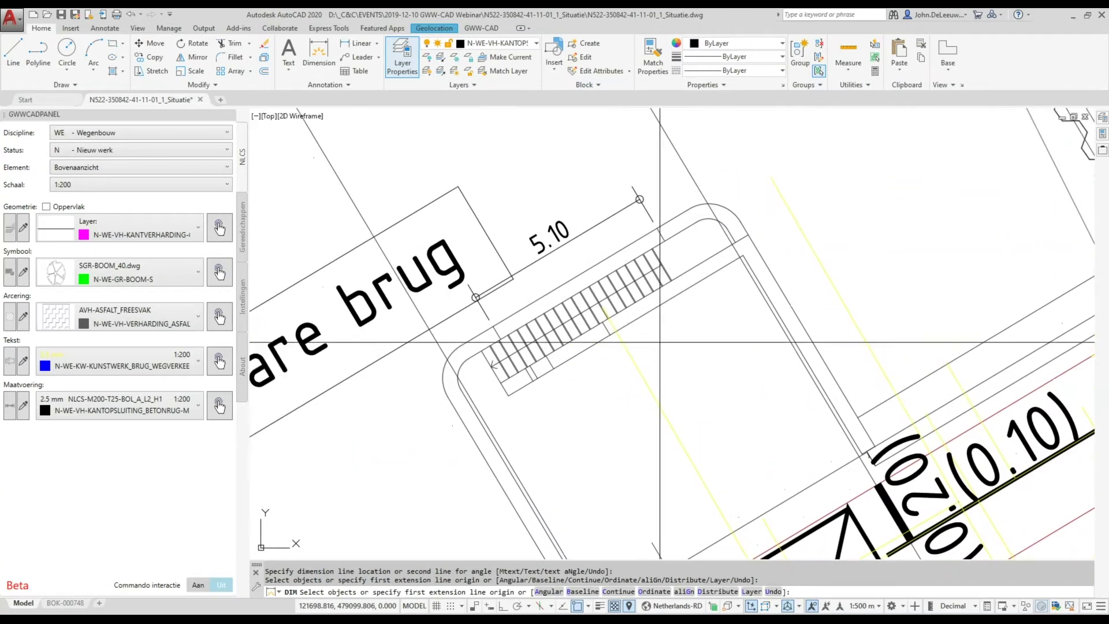
{"action": "key", "text": "Return"}
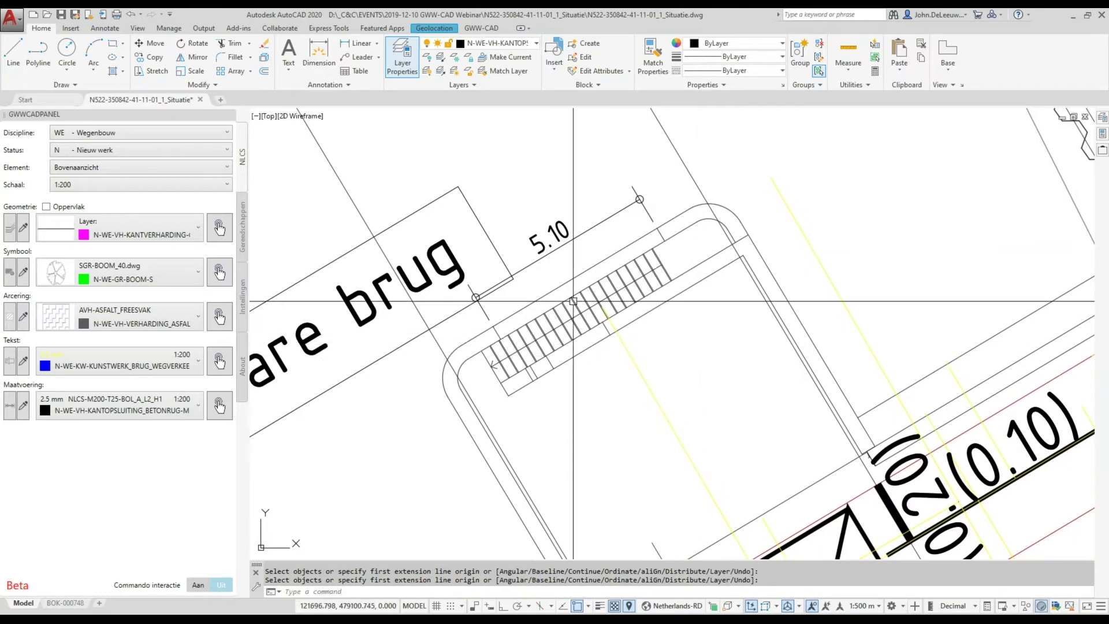
{"action": "scroll", "coordinate": [560, 268], "scroll_direction": "up", "scroll_amount": 2}
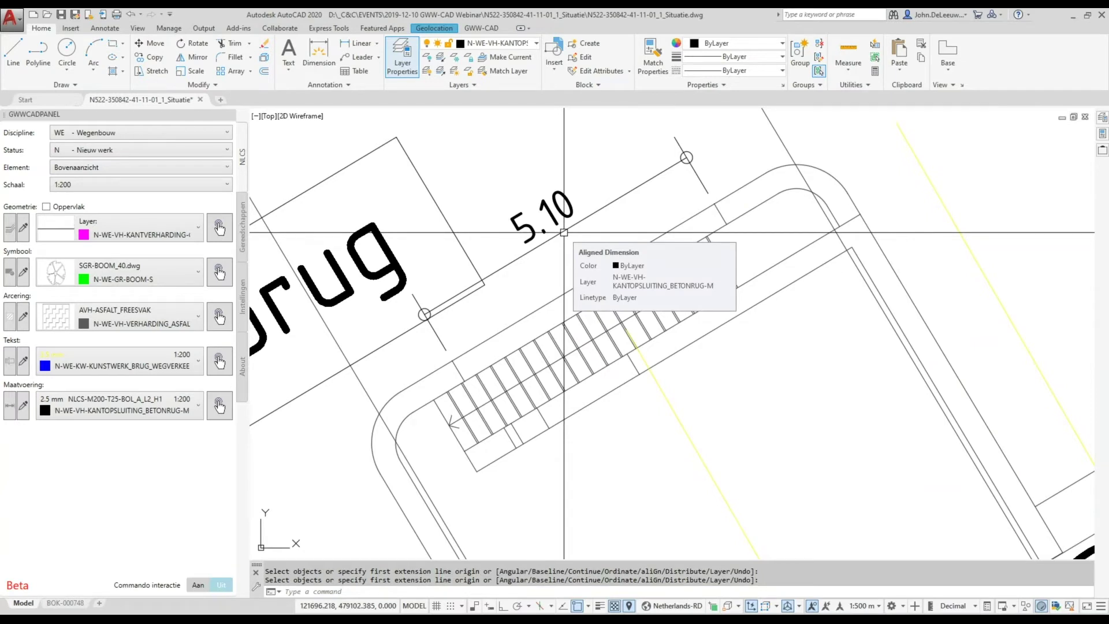
{"action": "scroll", "coordinate": [564, 232], "scroll_direction": "down", "scroll_amount": 2}
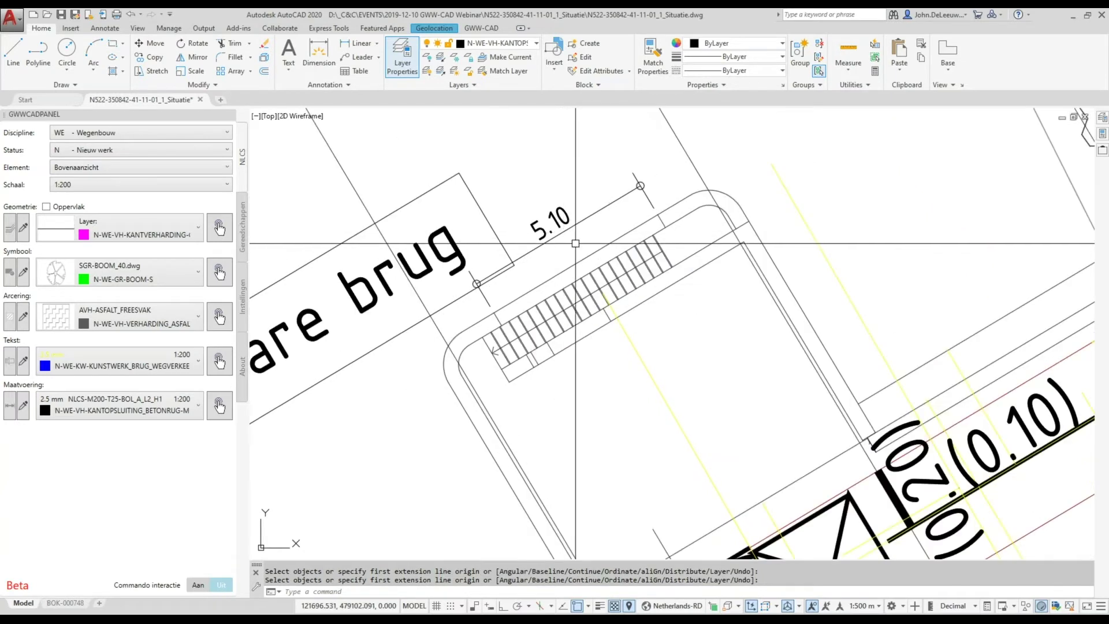
Set the text height to T50 - 5.0 mm, then cancel the pending text placement
{"action": "left_click", "coordinate": [16, 362]}
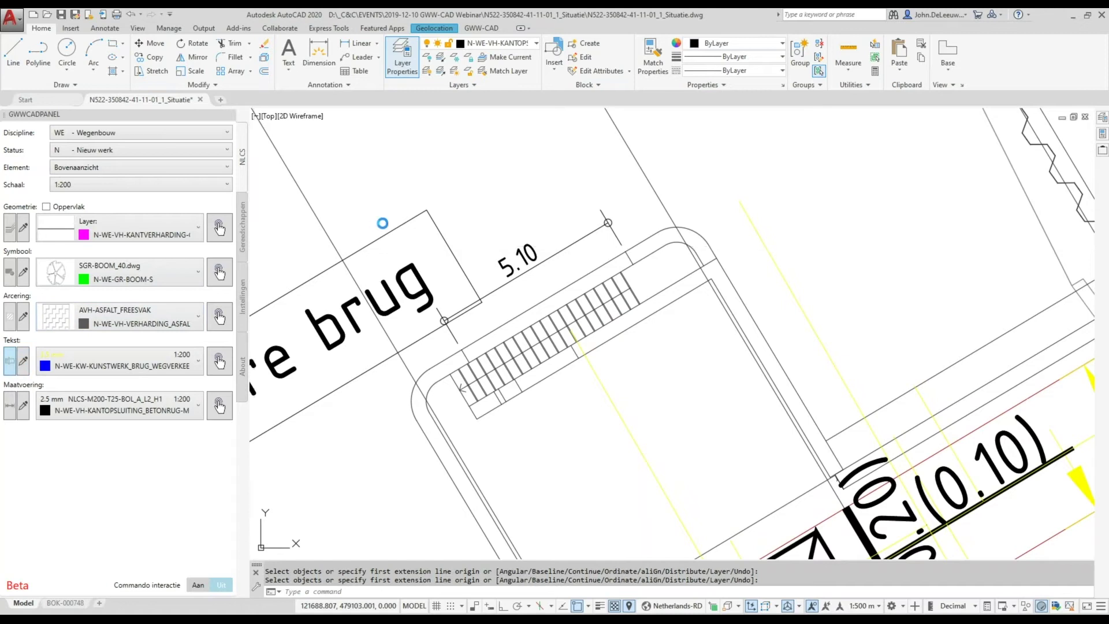
{"action": "left_click", "coordinate": [470, 226]}
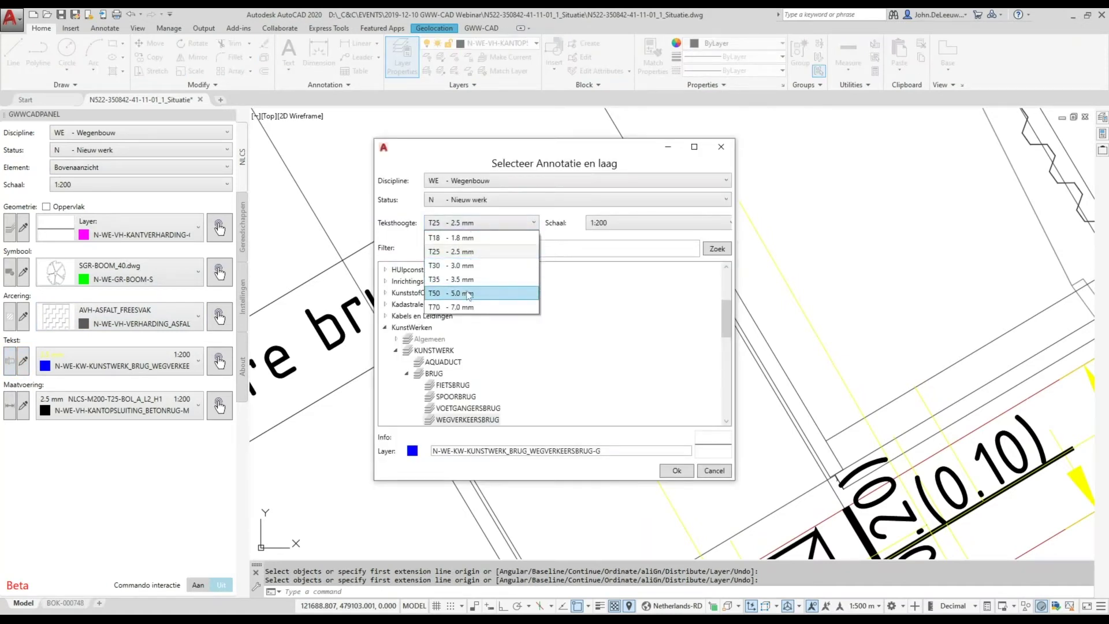
{"action": "left_click", "coordinate": [470, 294]}
{"action": "left_click", "coordinate": [676, 471]}
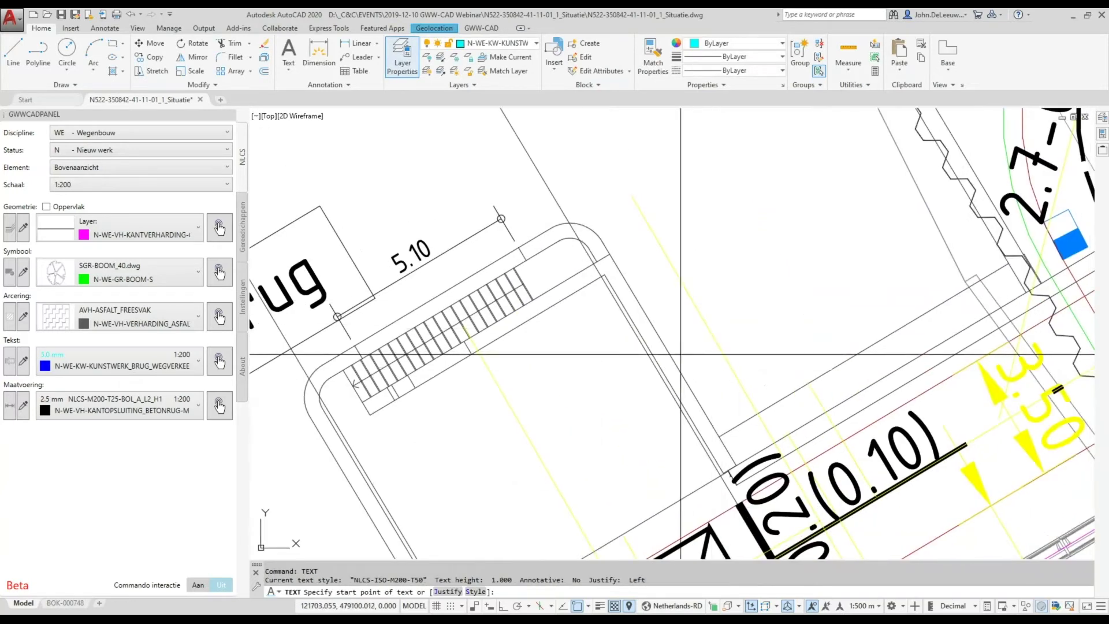
{"action": "left_click", "coordinate": [719, 435]}
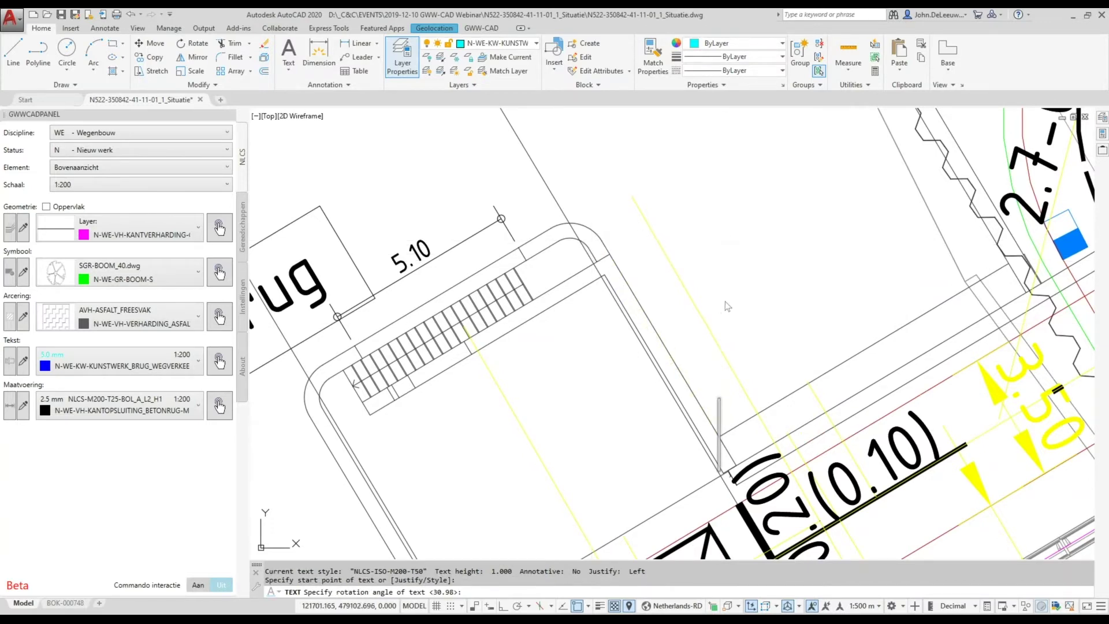
{"action": "key", "text": "Escape"}
Bring up the dimension settings with T50 - 5.0 mm dimension text height
{"action": "left_click", "coordinate": [13, 407]}
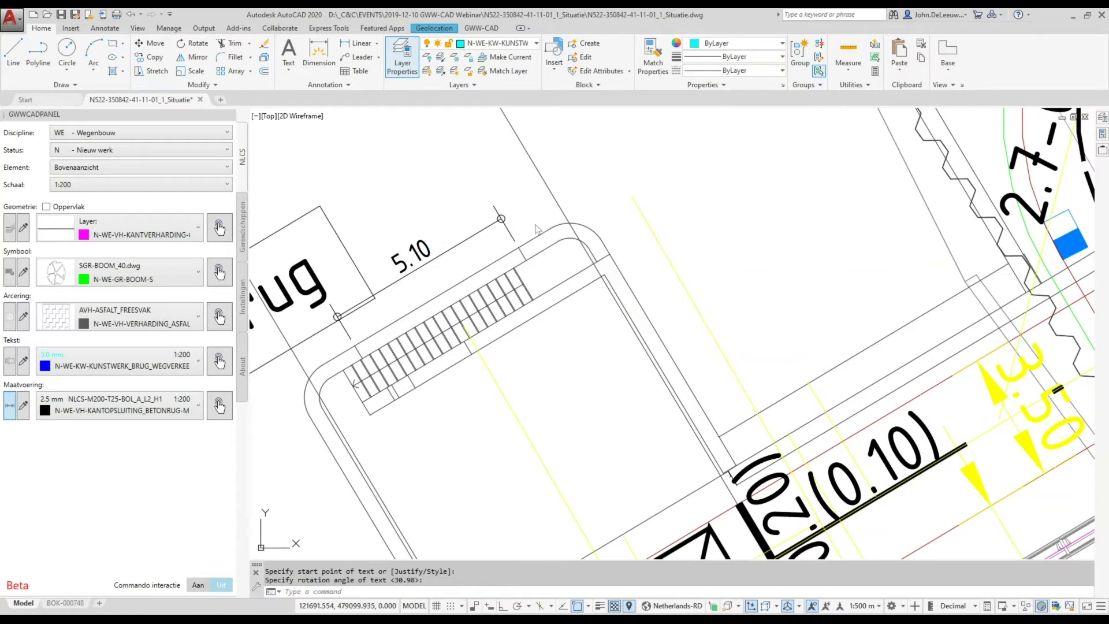
{"action": "left_click", "coordinate": [482, 248]}
{"action": "left_click", "coordinate": [471, 317]}
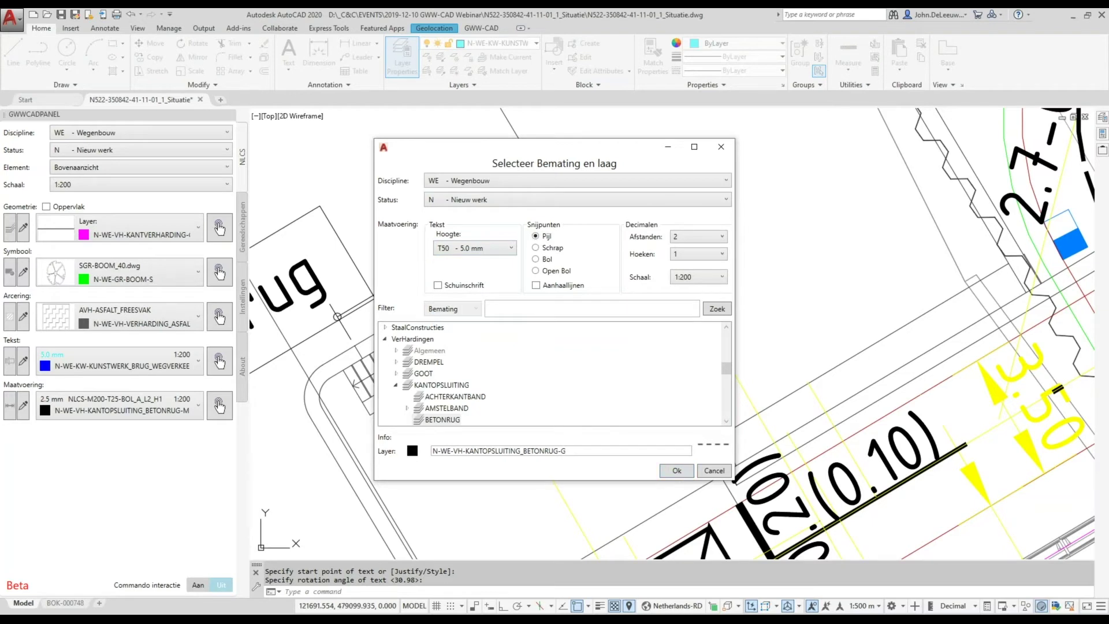
Place a 5.69 aligned dimension with arrow ends along the bridge edge using the T50 style
{"action": "left_click", "coordinate": [673, 470]}
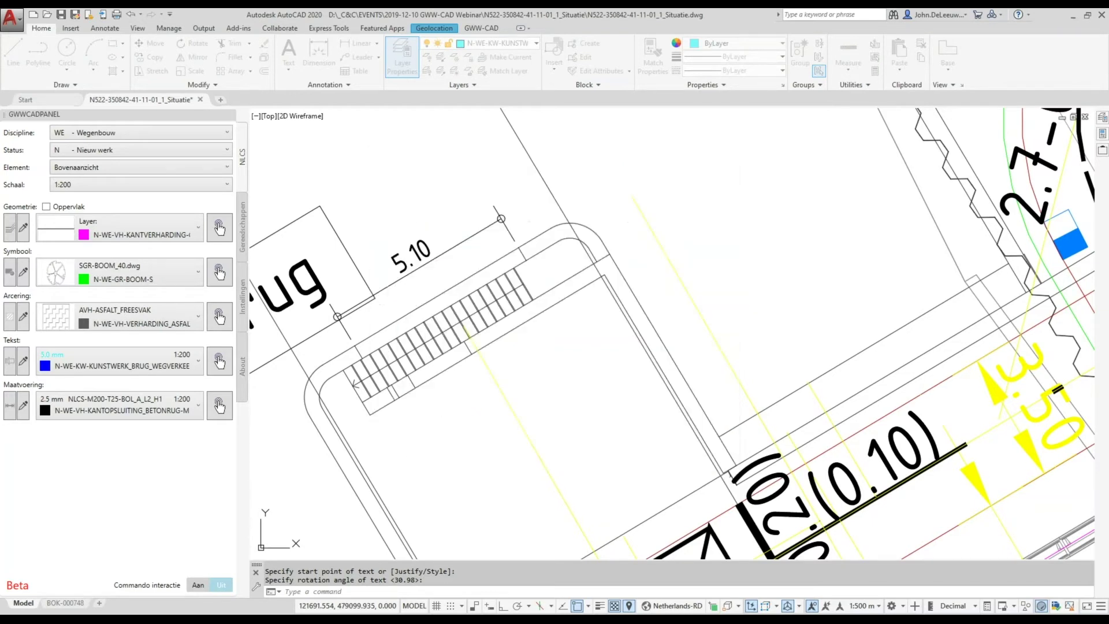
{"action": "left_click", "coordinate": [719, 440]}
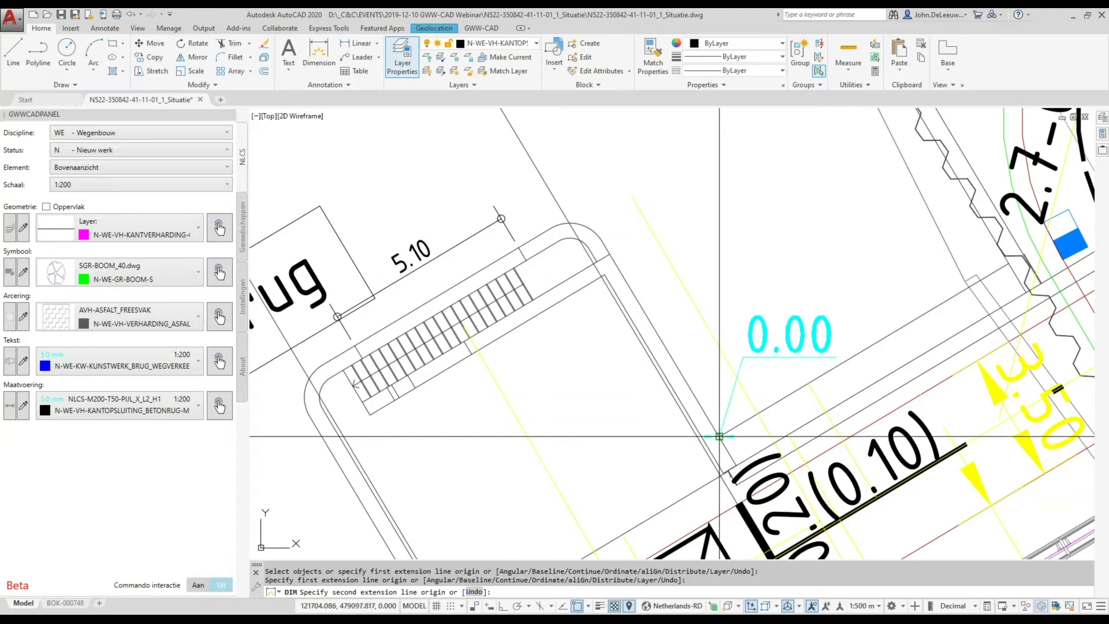
{"action": "left_click", "coordinate": [605, 252]}
{"action": "left_click", "coordinate": [696, 234]}
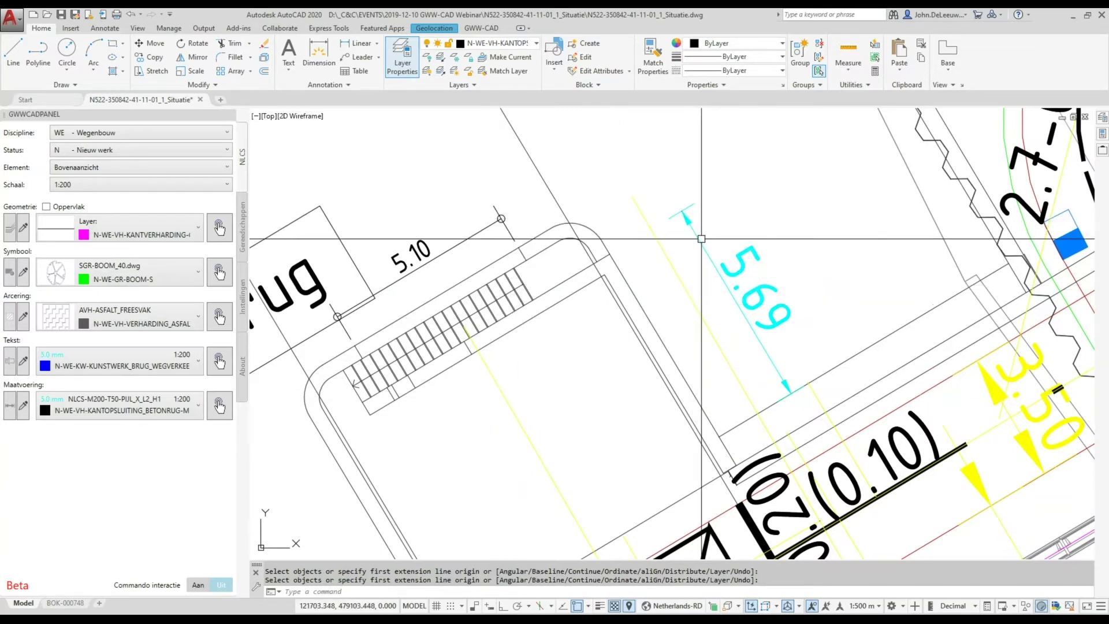
{"action": "scroll", "coordinate": [735, 317], "scroll_direction": "down", "scroll_amount": 1}
{"action": "scroll", "coordinate": [735, 318], "scroll_direction": "down", "scroll_amount": 1}
{"action": "middle_click_drag", "start_coordinate": [735, 317], "coordinate": [689, 307]}
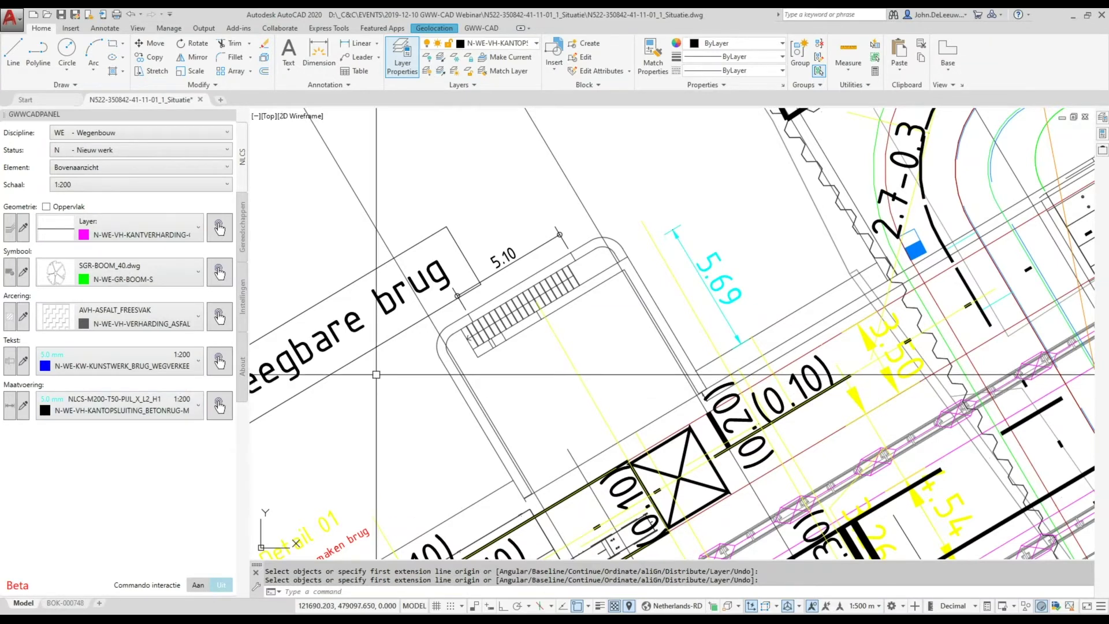
{"action": "middle_click_drag", "start_coordinate": [602, 374], "coordinate": [605, 368]}
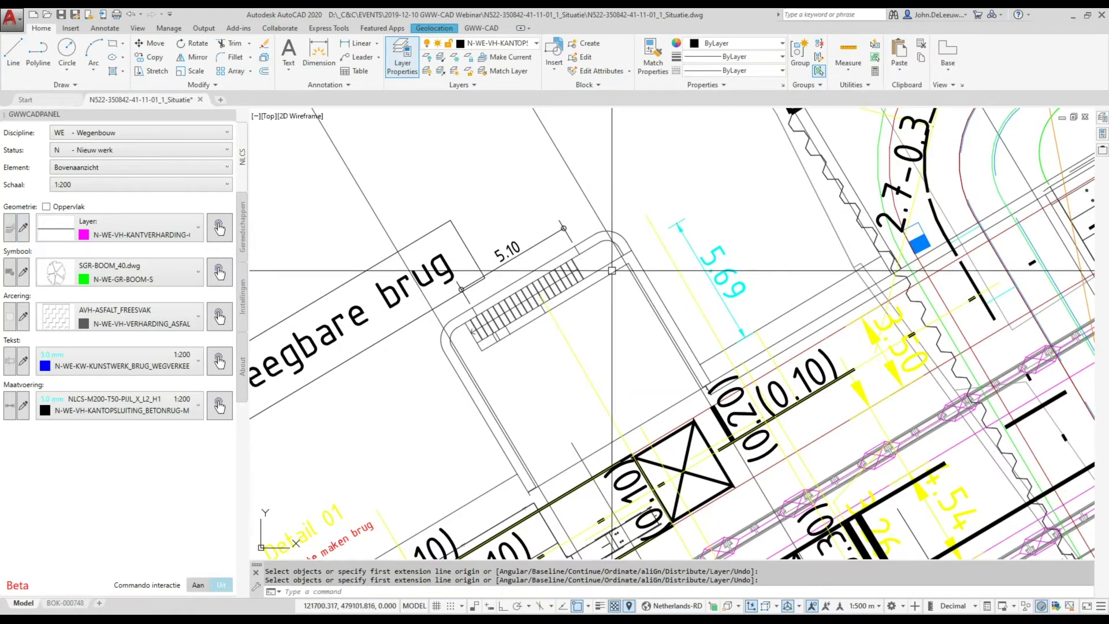
Pan and zoom over the dimensioned plan, then return to the GWW-CAD Demo slide
{"action": "scroll", "coordinate": [624, 291], "scroll_direction": "down", "scroll_amount": 3}
{"action": "scroll", "coordinate": [577, 298], "scroll_direction": "down", "scroll_amount": 3}
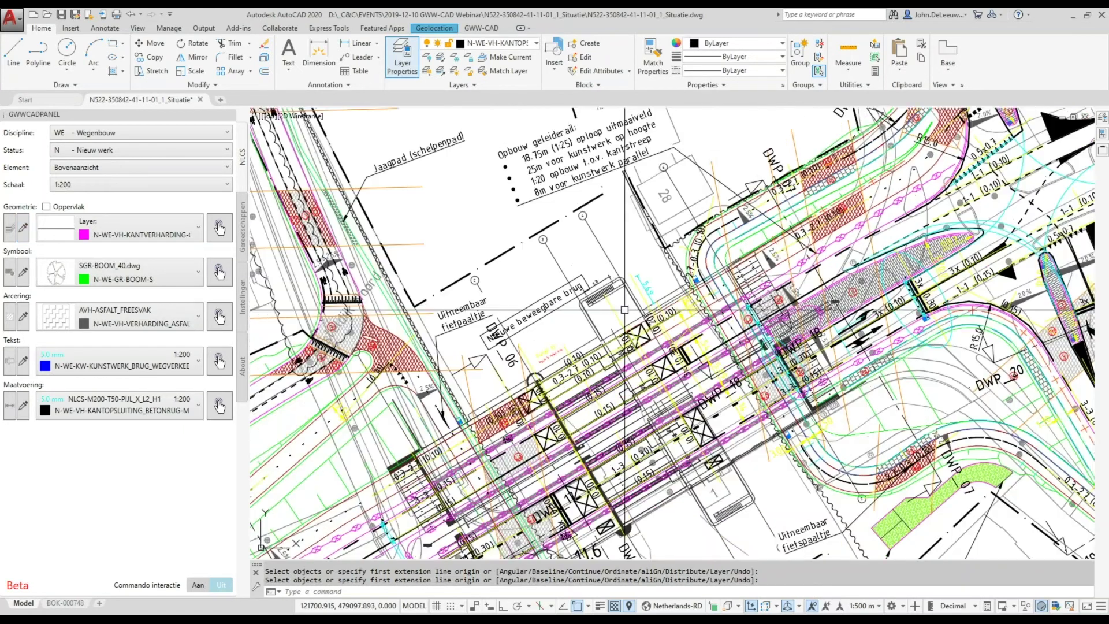
{"action": "scroll", "coordinate": [488, 311], "scroll_direction": "up", "scroll_amount": 1}
{"action": "scroll", "coordinate": [503, 301], "scroll_direction": "up", "scroll_amount": 1}
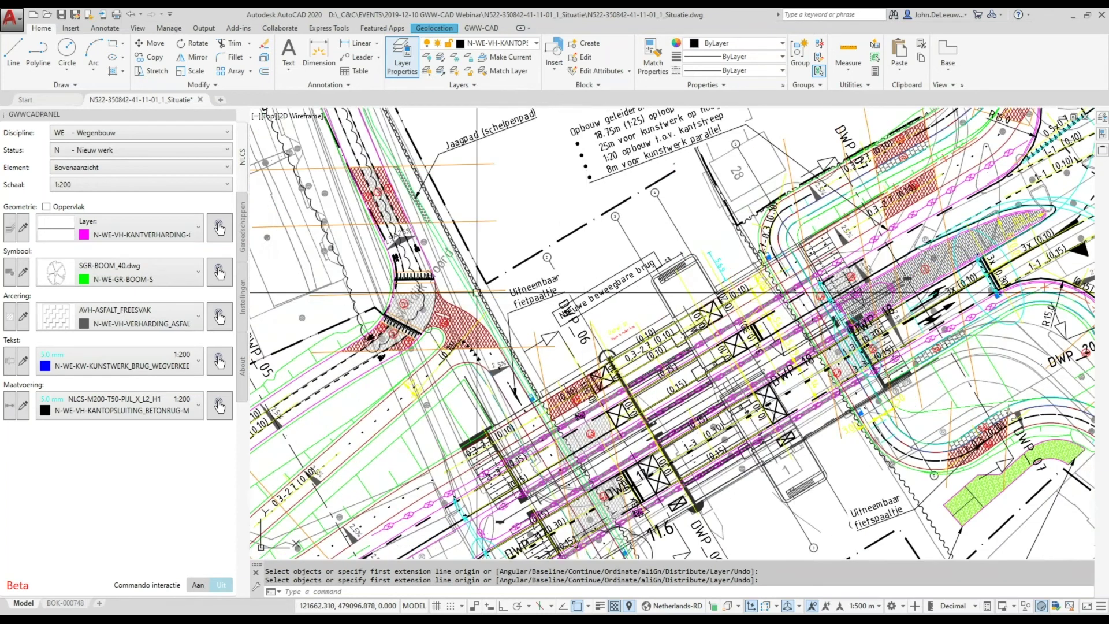
{"action": "scroll", "coordinate": [519, 289], "scroll_direction": "up", "scroll_amount": 1}
{"action": "middle_click_drag", "start_coordinate": [519, 288], "coordinate": [551, 279]}
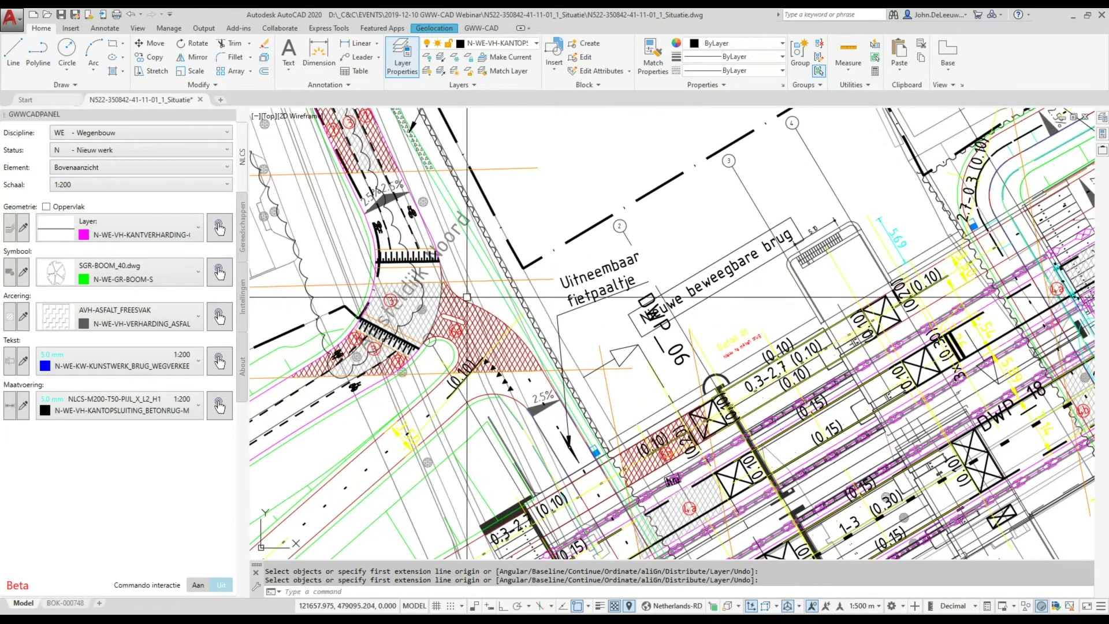
{"action": "middle_click_drag", "start_coordinate": [605, 318], "coordinate": [590, 337]}
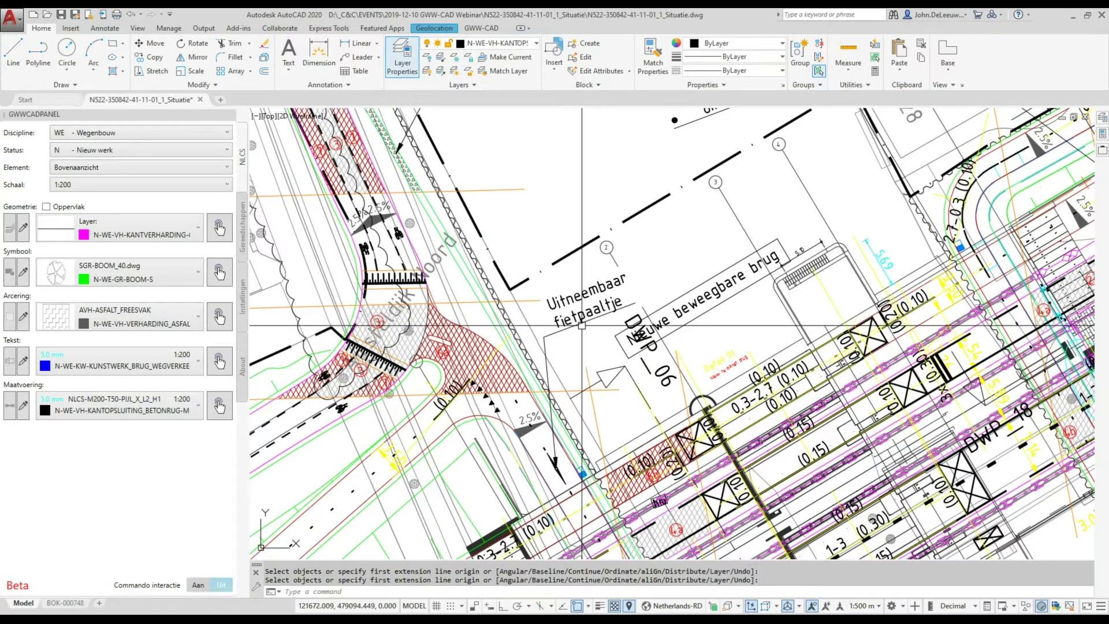
{"action": "middle_click_drag", "start_coordinate": [571, 321], "coordinate": [527, 341]}
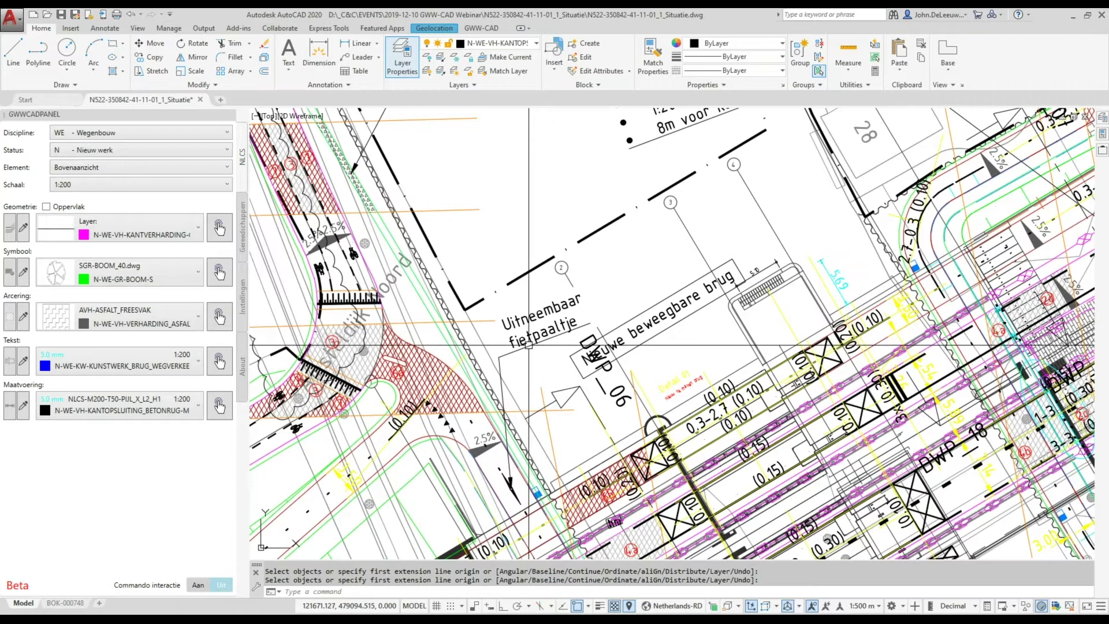
{"action": "middle_click_drag", "start_coordinate": [553, 326], "coordinate": [515, 348]}
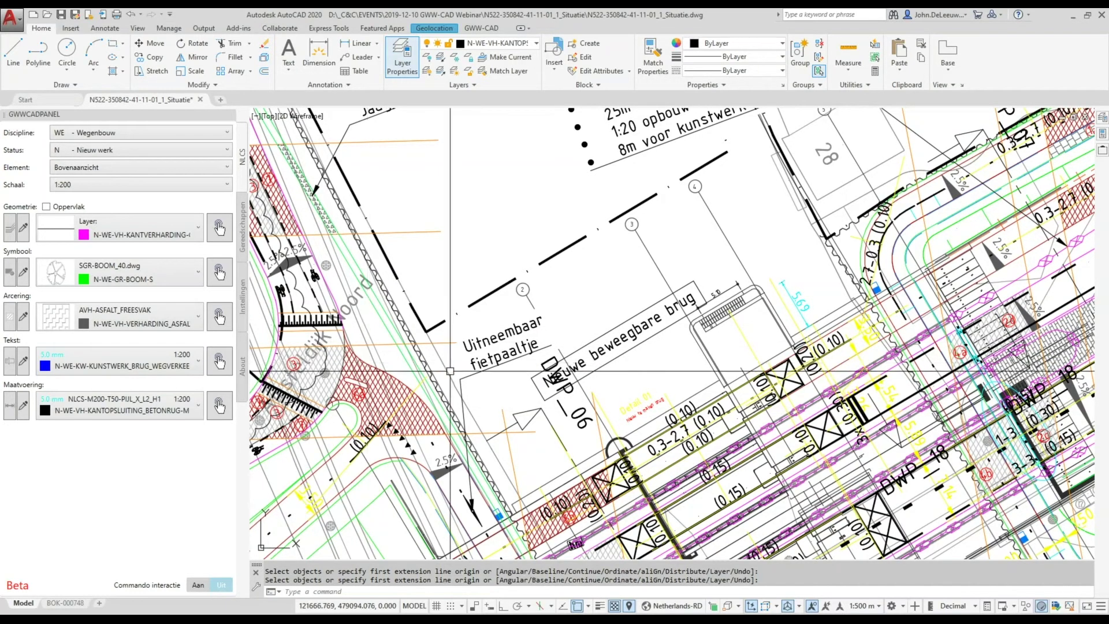
{"action": "middle_click_drag", "start_coordinate": [490, 350], "coordinate": [481, 366]}
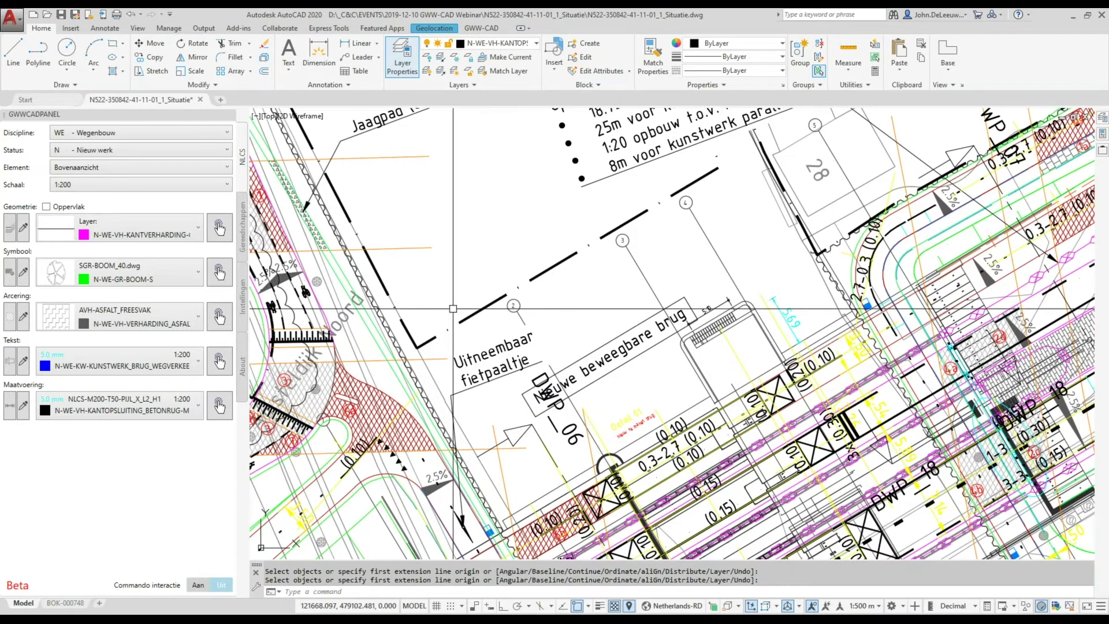
{"action": "scroll", "coordinate": [502, 355], "scroll_direction": "down", "scroll_amount": 2}
{"action": "scroll", "coordinate": [555, 324], "scroll_direction": "down", "scroll_amount": 3}
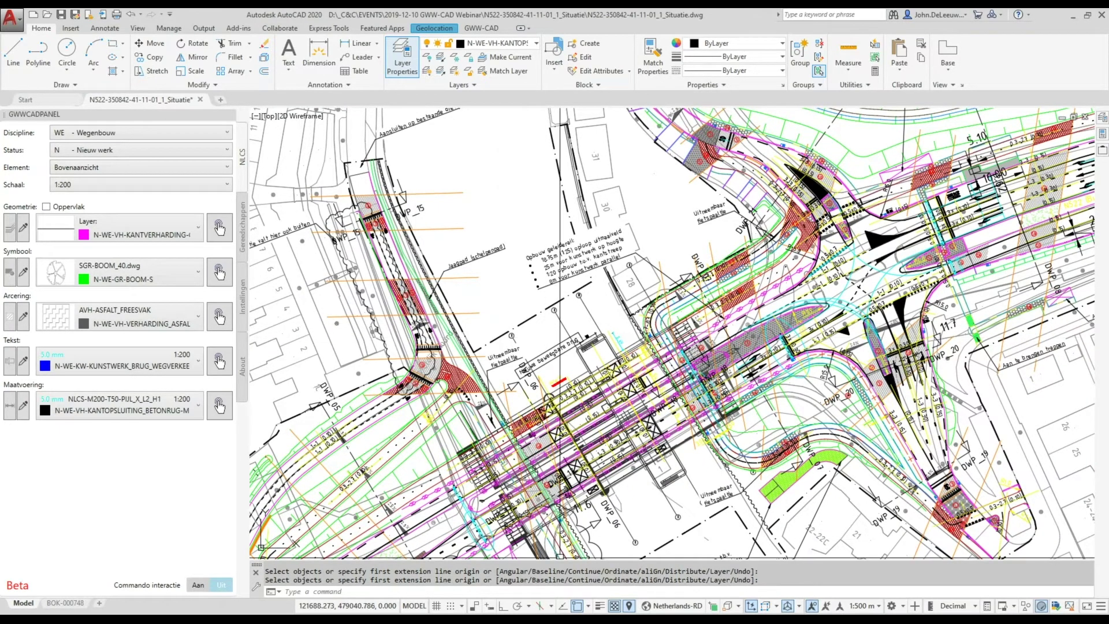
{"action": "left_click", "coordinate": [680, 572]}
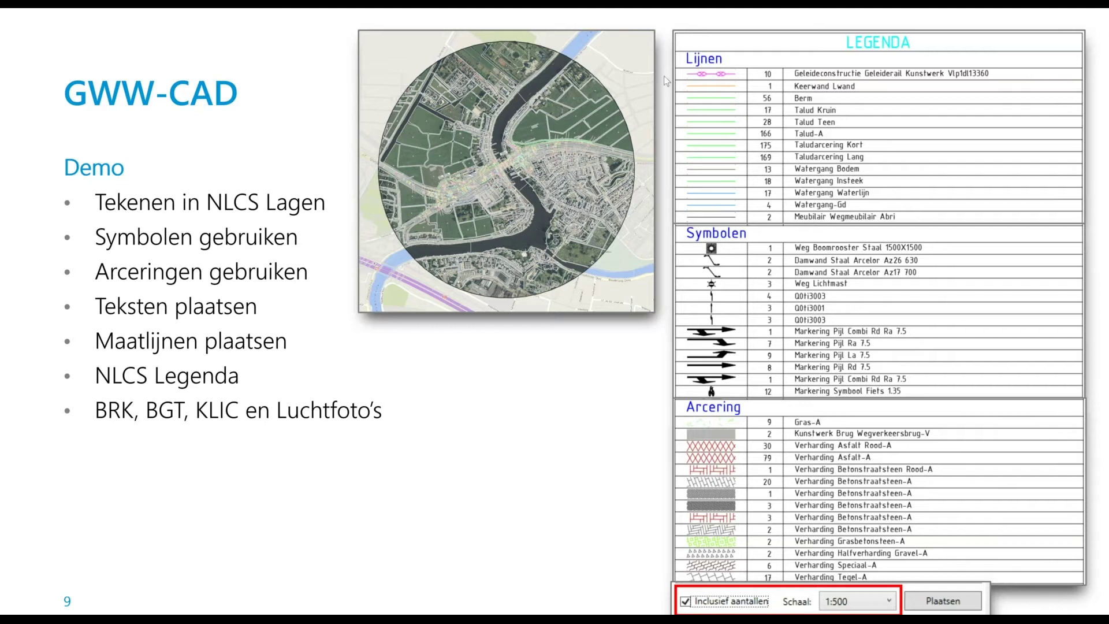
Switch from the PowerPoint slideshow to the AutoCAD 2020 window
{"action": "key", "text": "alt+Tab"}
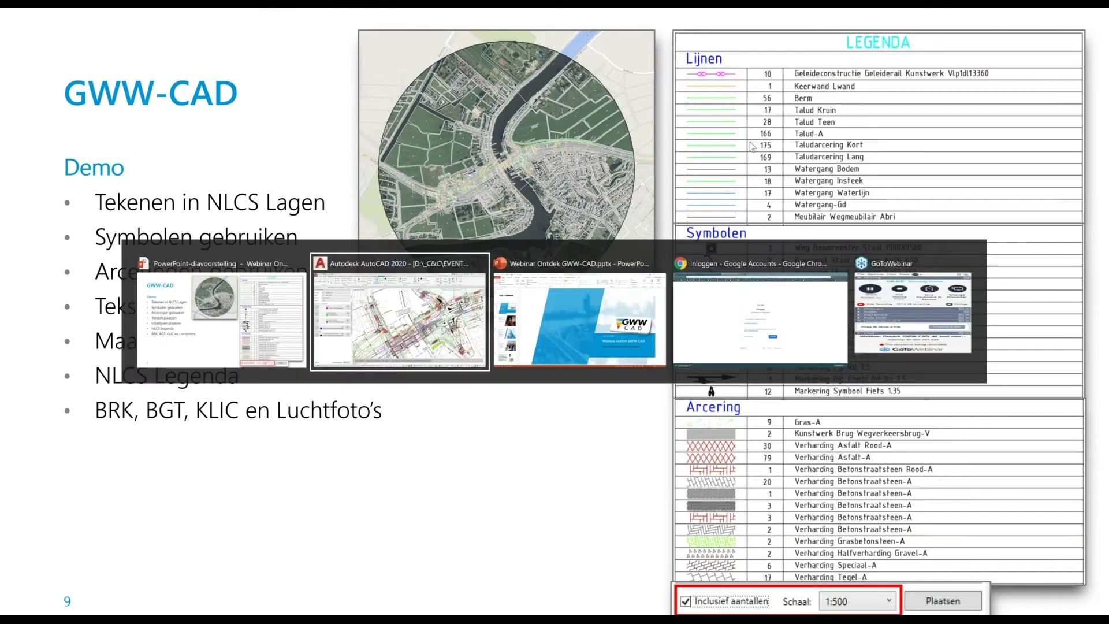
Pan the road-site drawing and show the GWW-CAD panel's Gereedschappen tools page
{"action": "scroll", "coordinate": [628, 283], "scroll_direction": "down", "scroll_amount": 2}
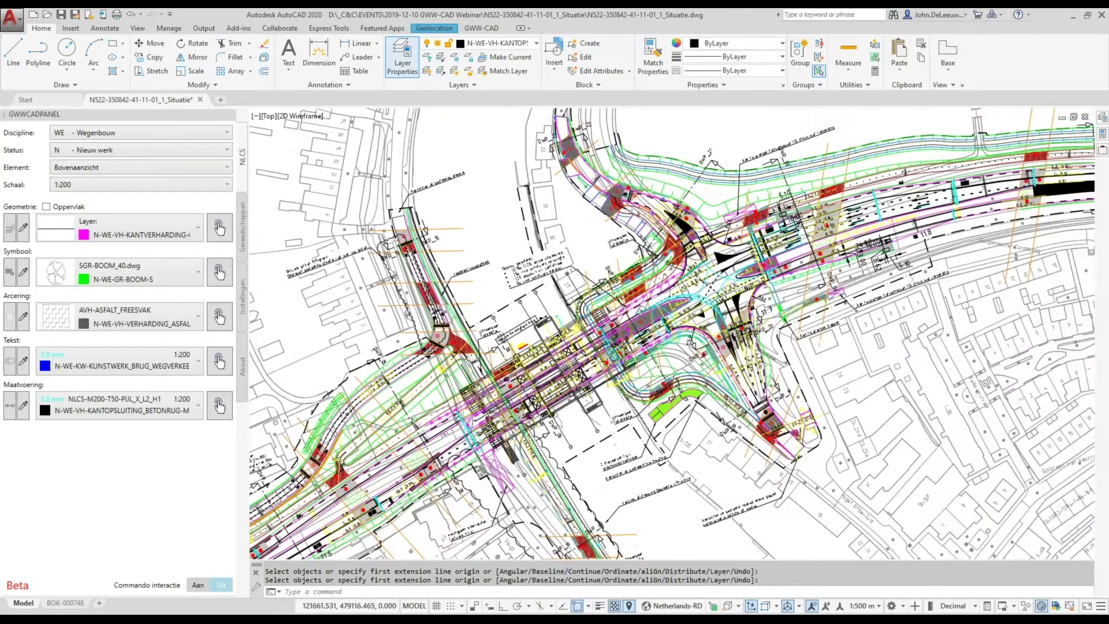
{"action": "scroll", "coordinate": [628, 283], "scroll_direction": "down", "scroll_amount": 2}
{"action": "middle_click_drag", "start_coordinate": [628, 283], "coordinate": [554, 285]}
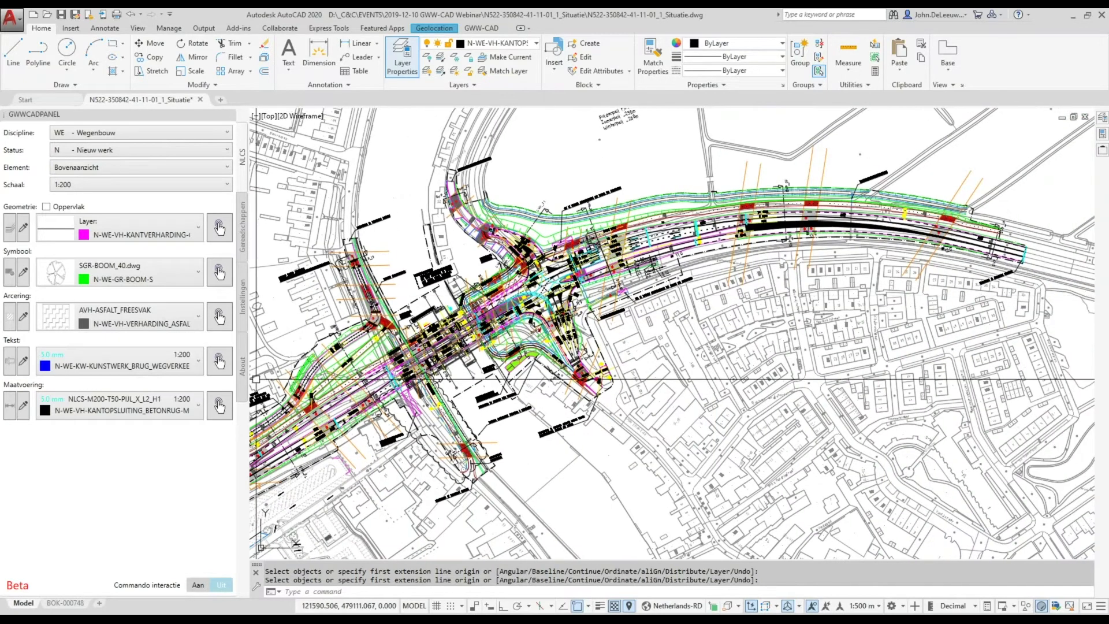
{"action": "left_click", "coordinate": [241, 241]}
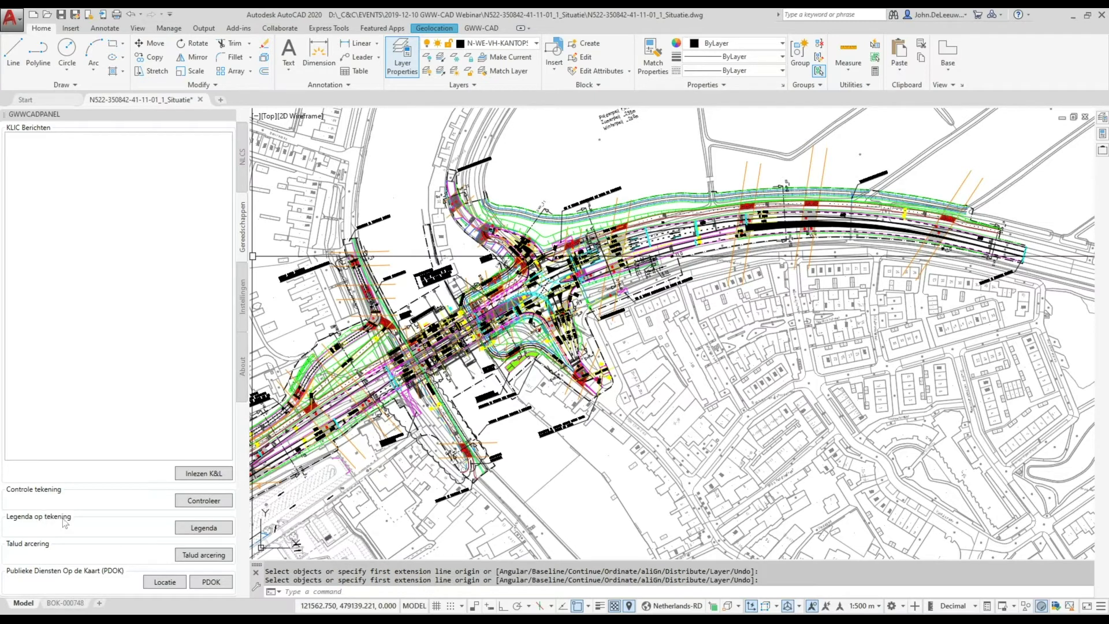
Open the Legenda tool and window-select the road elements around the central junction
{"action": "left_click", "coordinate": [204, 527]}
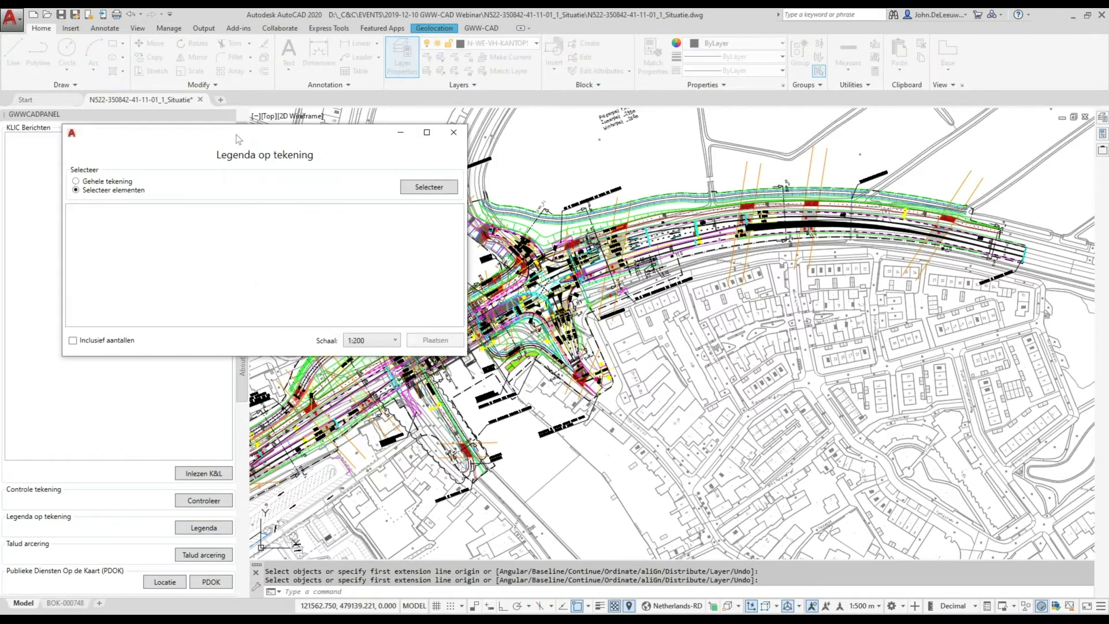
{"action": "left_click_drag", "start_coordinate": [363, 144], "coordinate": [444, 131]}
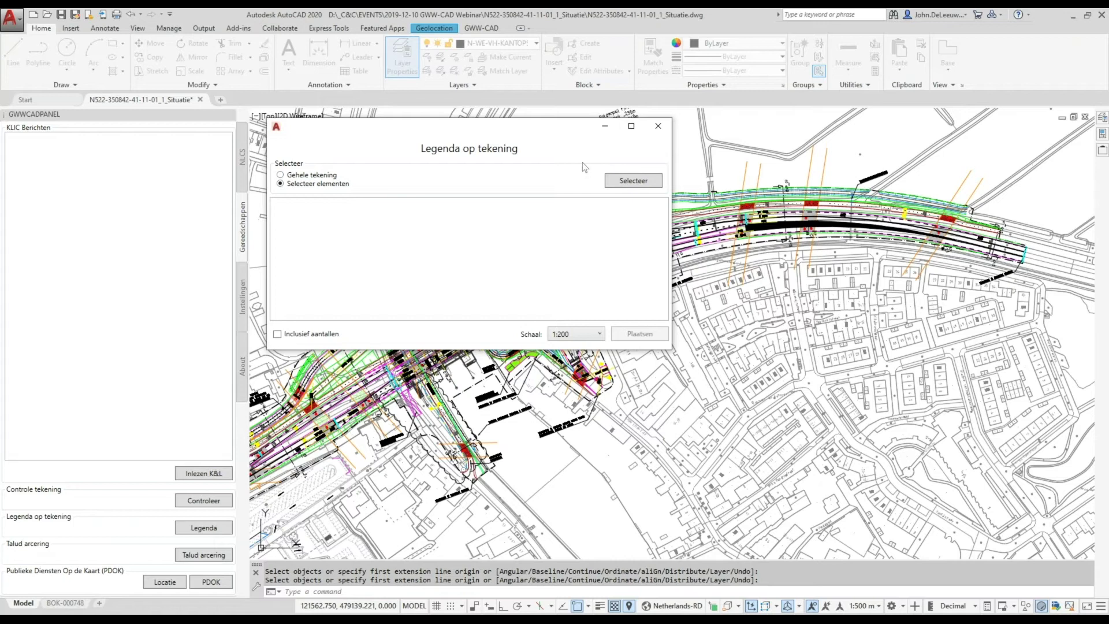
{"action": "left_click", "coordinate": [633, 181]}
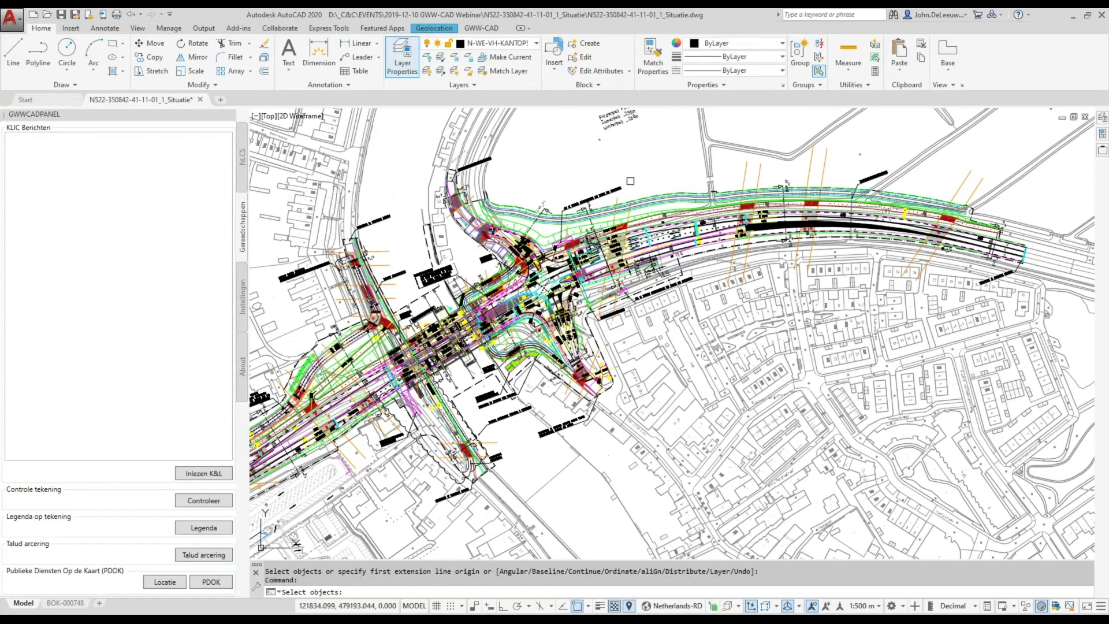
{"action": "scroll", "coordinate": [563, 167], "scroll_direction": "up", "scroll_amount": 1}
{"action": "scroll", "coordinate": [566, 168], "scroll_direction": "up", "scroll_amount": 2}
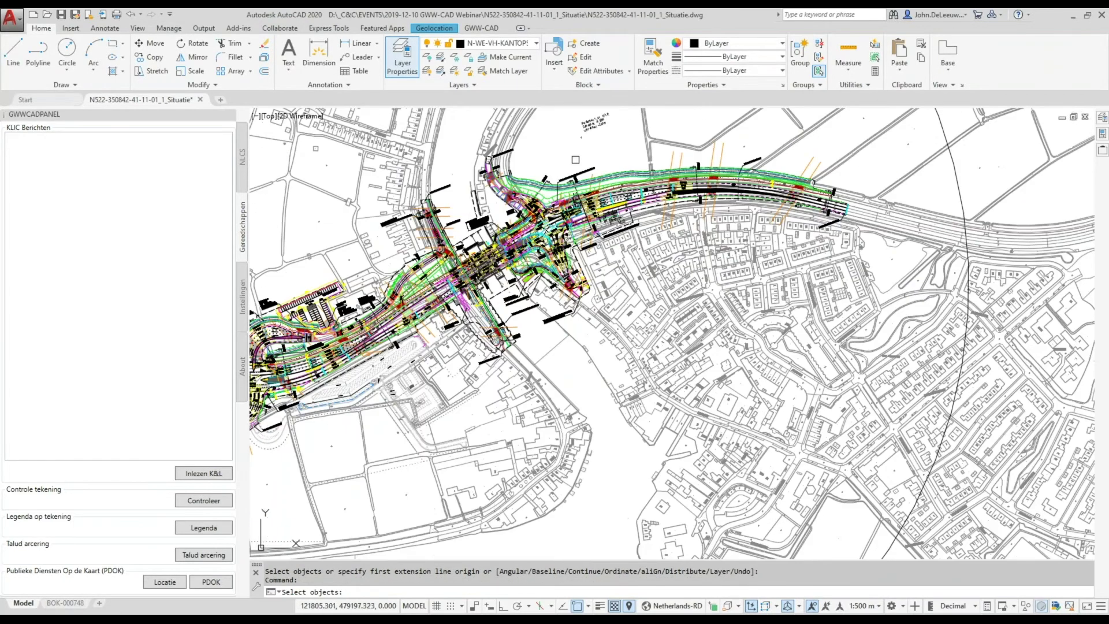
{"action": "scroll", "coordinate": [572, 168], "scroll_direction": "up", "scroll_amount": 2}
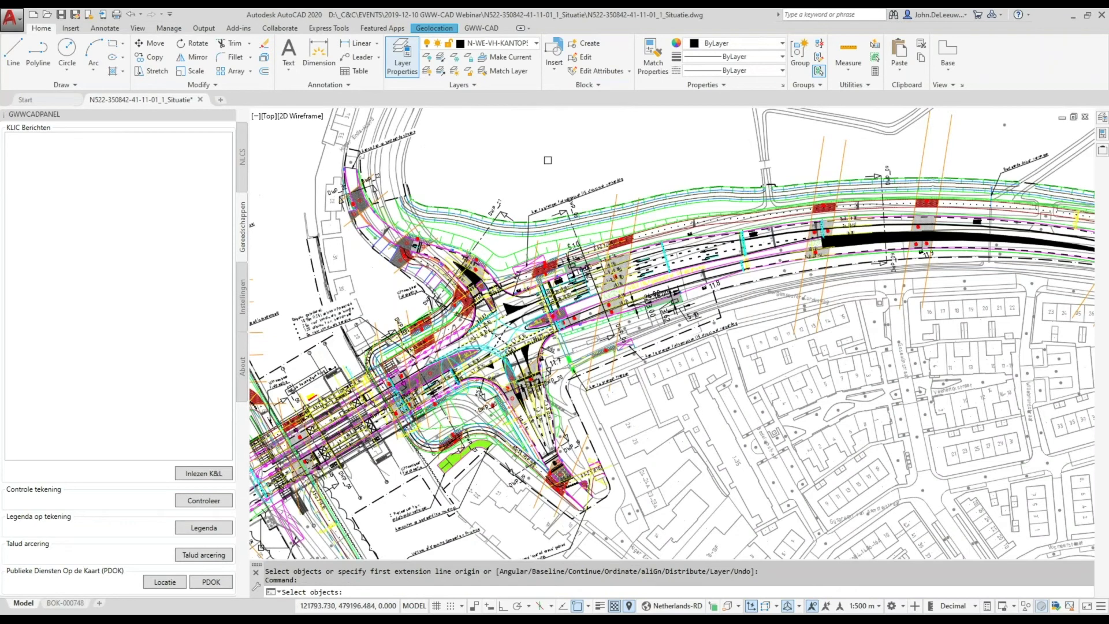
{"action": "left_click", "coordinate": [588, 156]}
{"action": "left_click", "coordinate": [580, 172]}
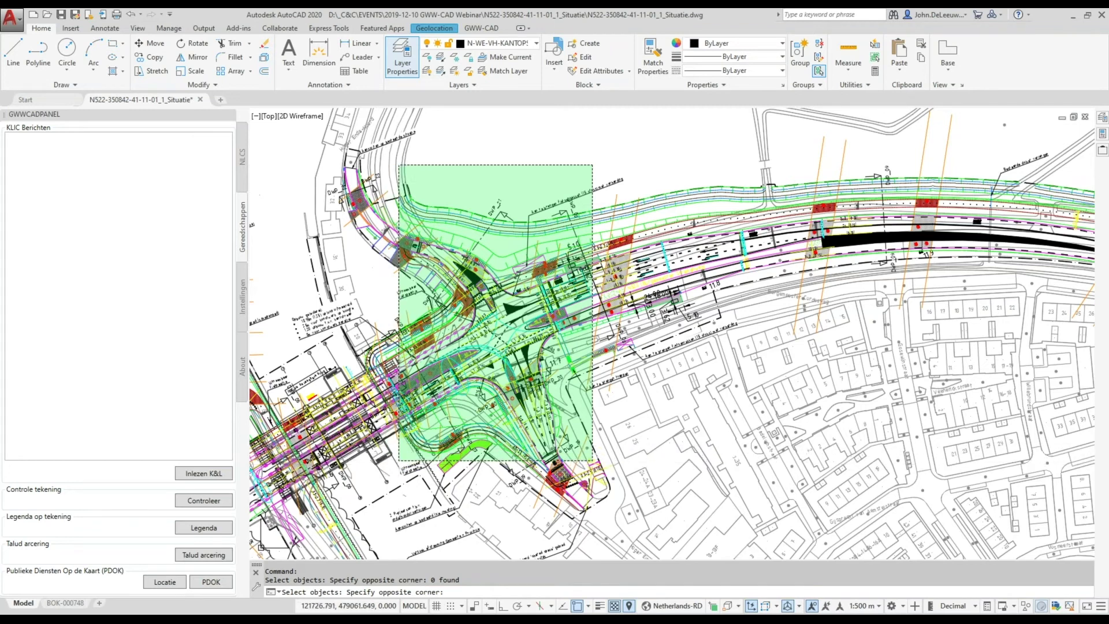
{"action": "left_click", "coordinate": [406, 445]}
{"action": "mouse_move", "coordinate": [539, 165]}
{"action": "middle_mouse_down"}
{"action": "mouse_move", "coordinate": [519, 167]}
{"action": "mouse_move", "coordinate": [527, 150]}
{"action": "middle_mouse_up"}
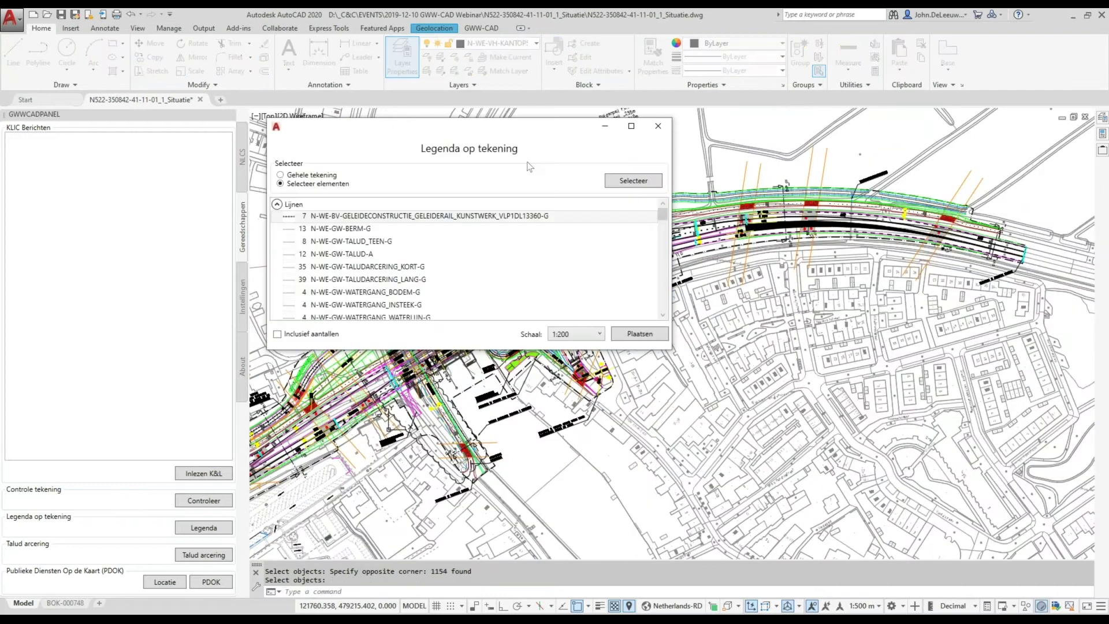
Enlarge the legend dialog and collapse its Lijnen, Symbolen and Arcering groups
{"action": "left_click_drag", "start_coordinate": [667, 349], "coordinate": [665, 541]}
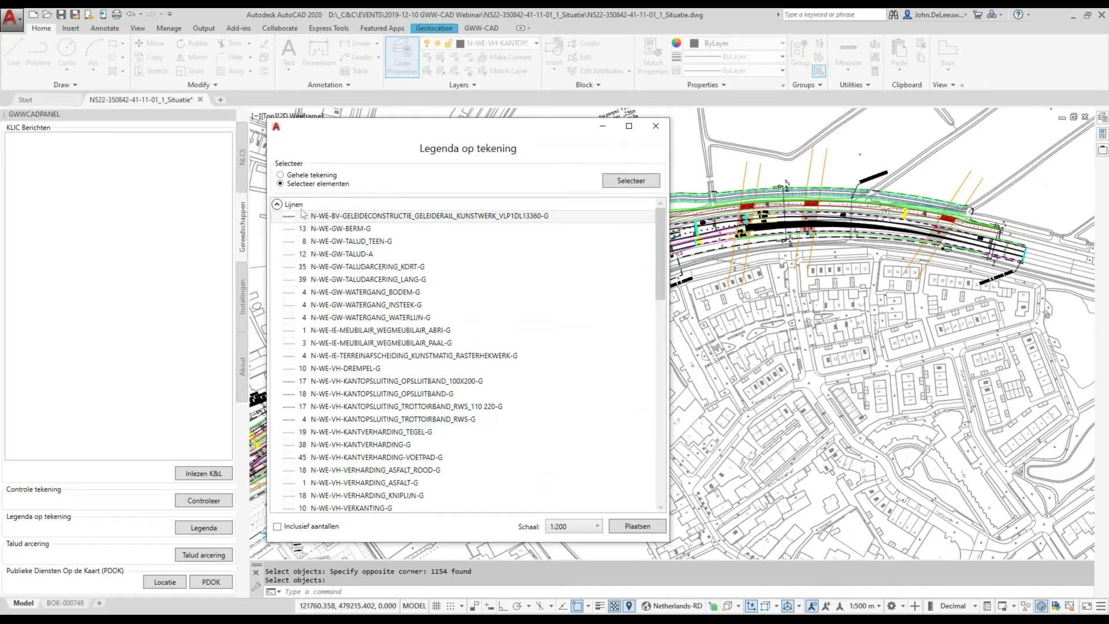
{"action": "left_click", "coordinate": [277, 205]}
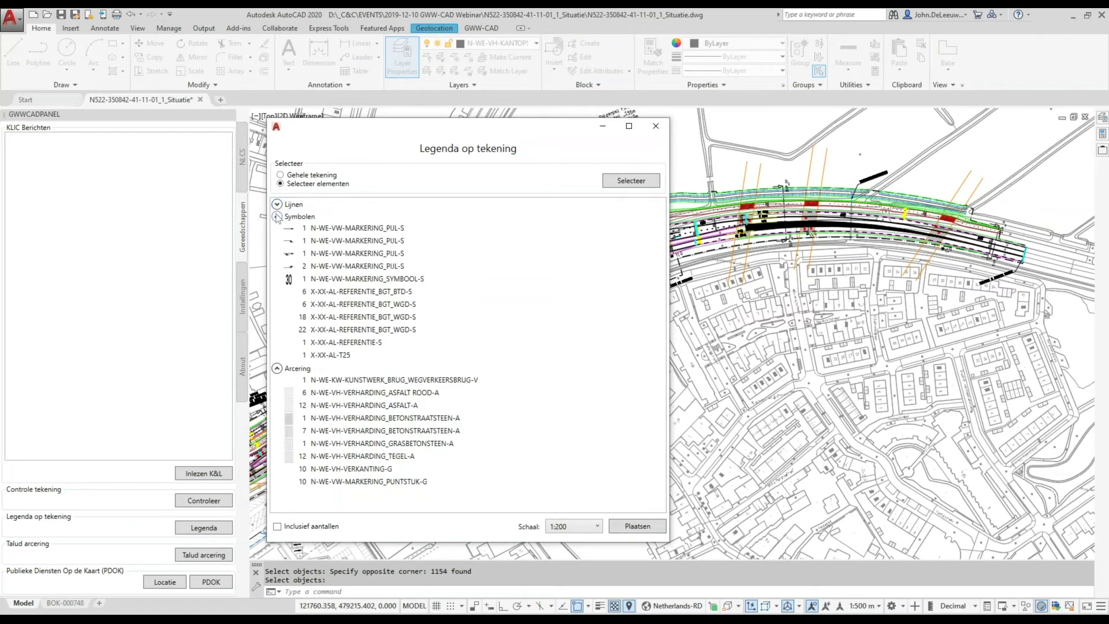
{"action": "left_click", "coordinate": [278, 217]}
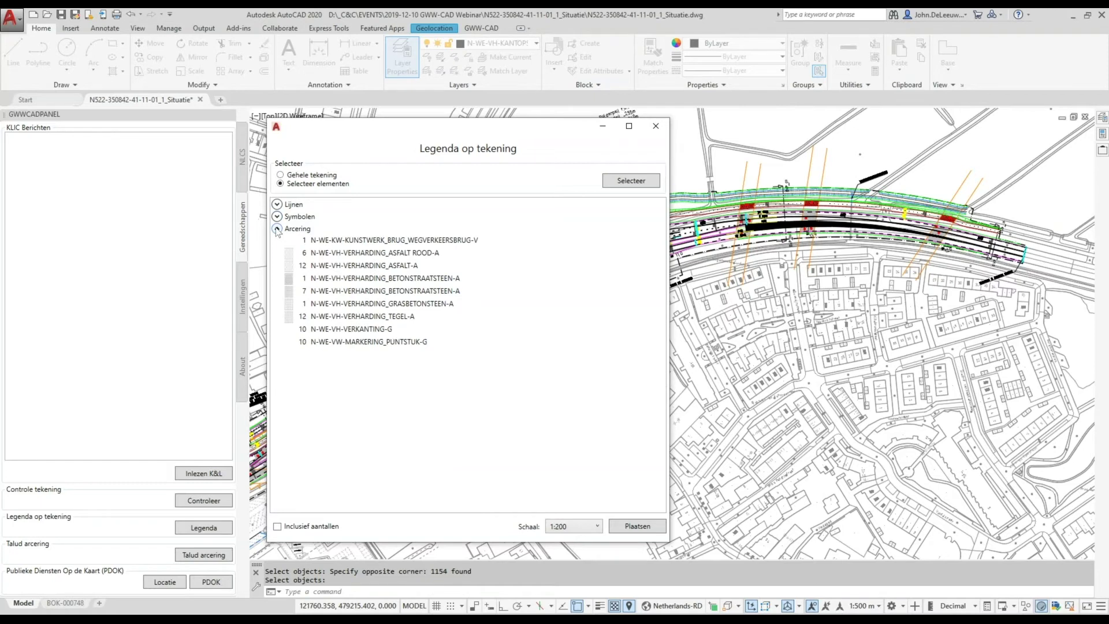
{"action": "left_click", "coordinate": [277, 228]}
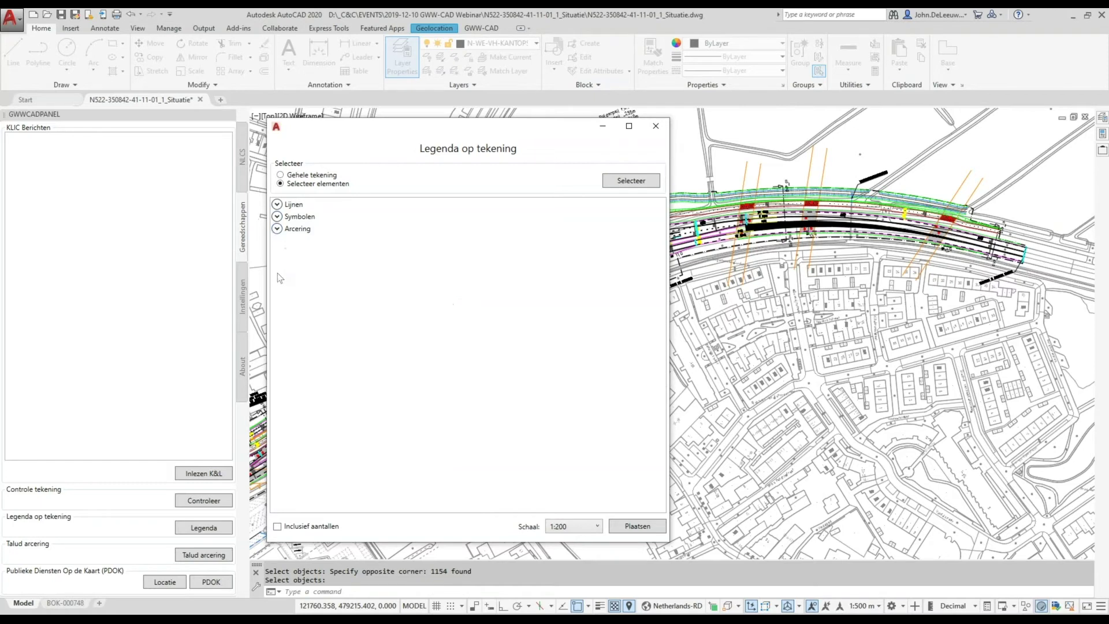
Review the layer groups, tick Inclusief aantallen, keep scale 1:200 and start placing the legend
{"action": "left_click", "coordinate": [277, 205]}
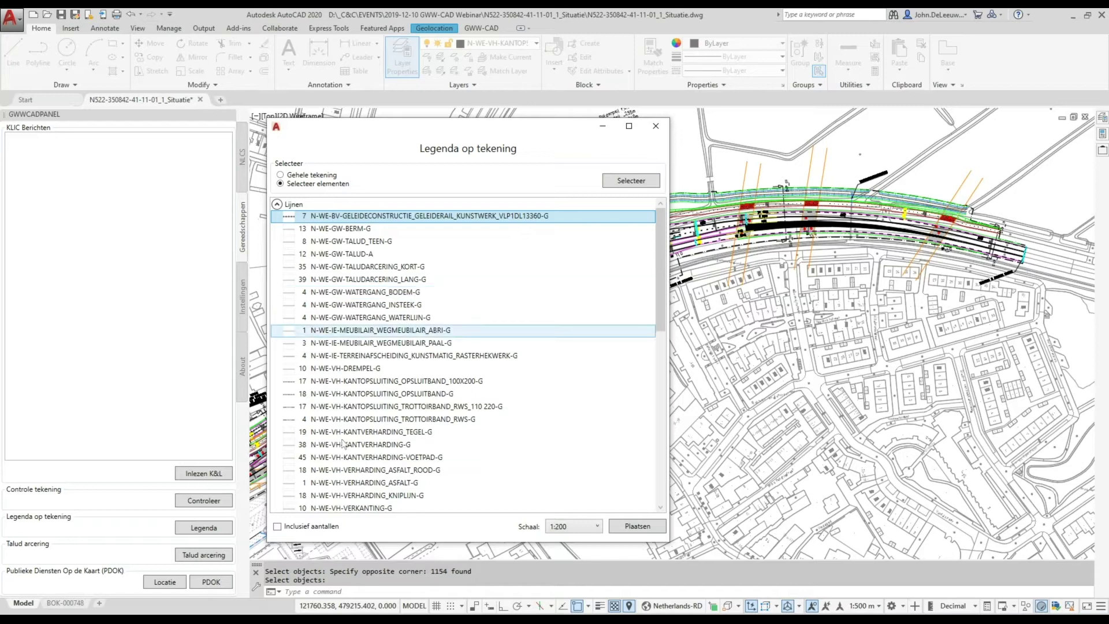
{"action": "left_click", "coordinate": [277, 526]}
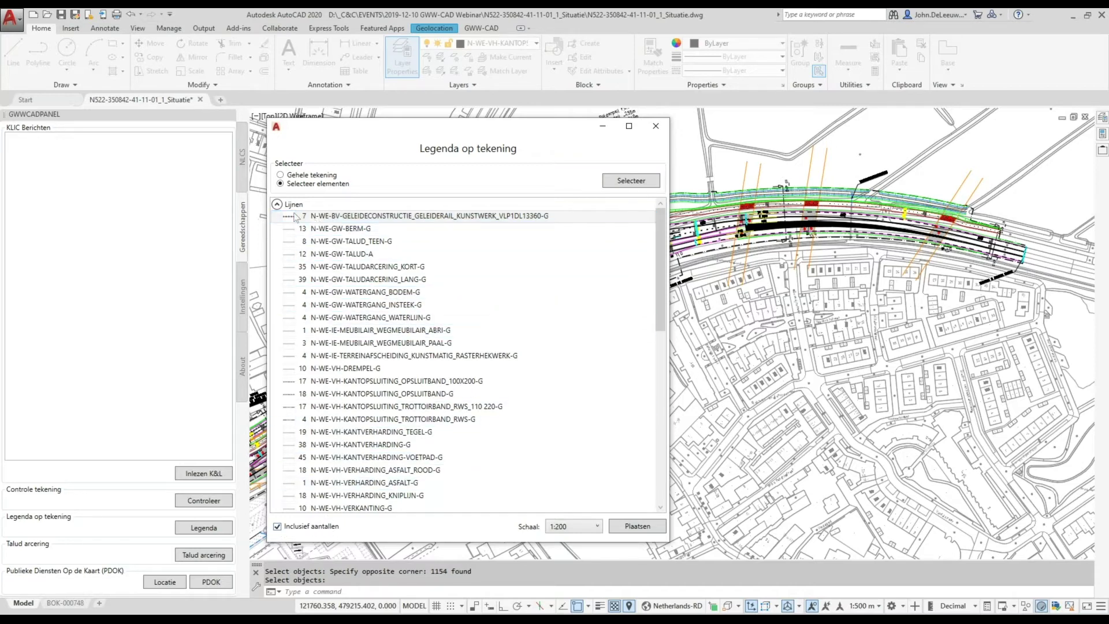
{"action": "left_click", "coordinate": [278, 204]}
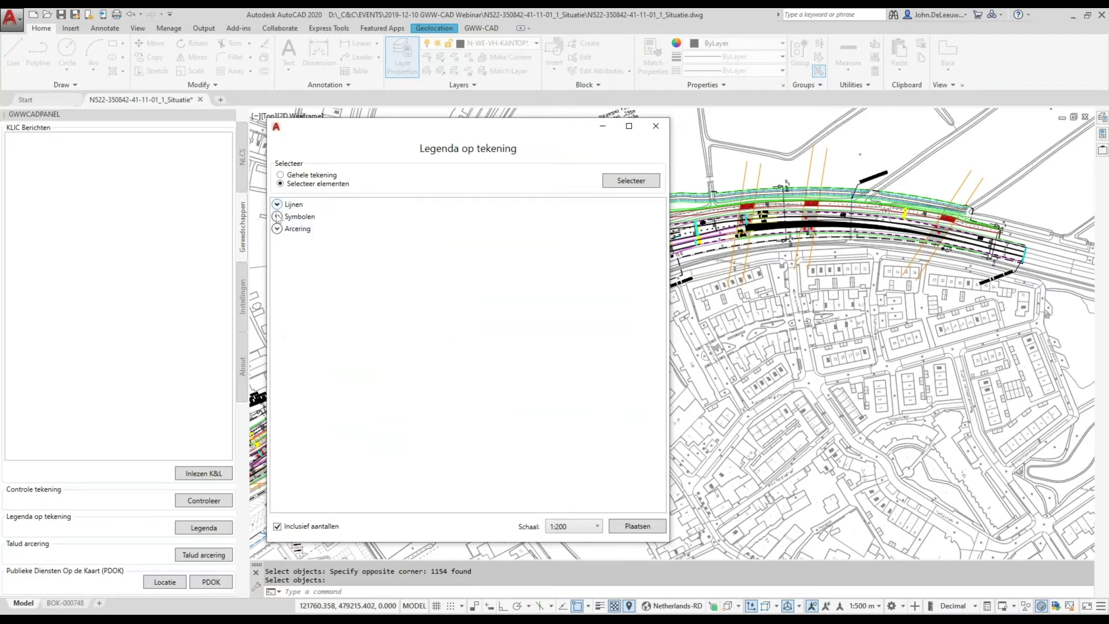
{"action": "left_click", "coordinate": [277, 216]}
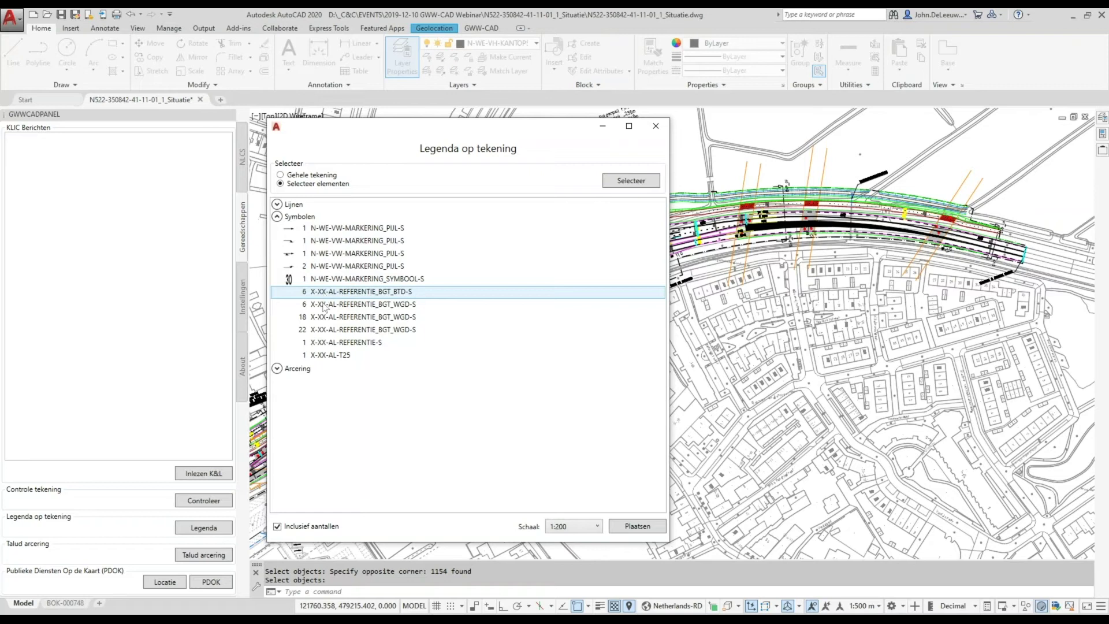
{"action": "left_click", "coordinate": [277, 368]}
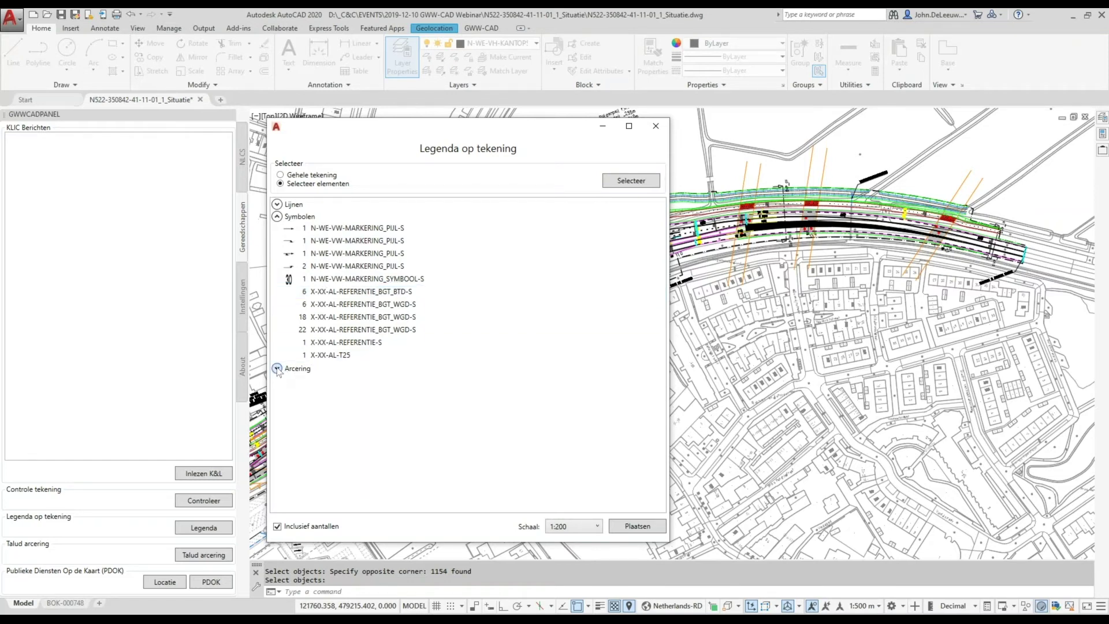
{"action": "left_click", "coordinate": [577, 526]}
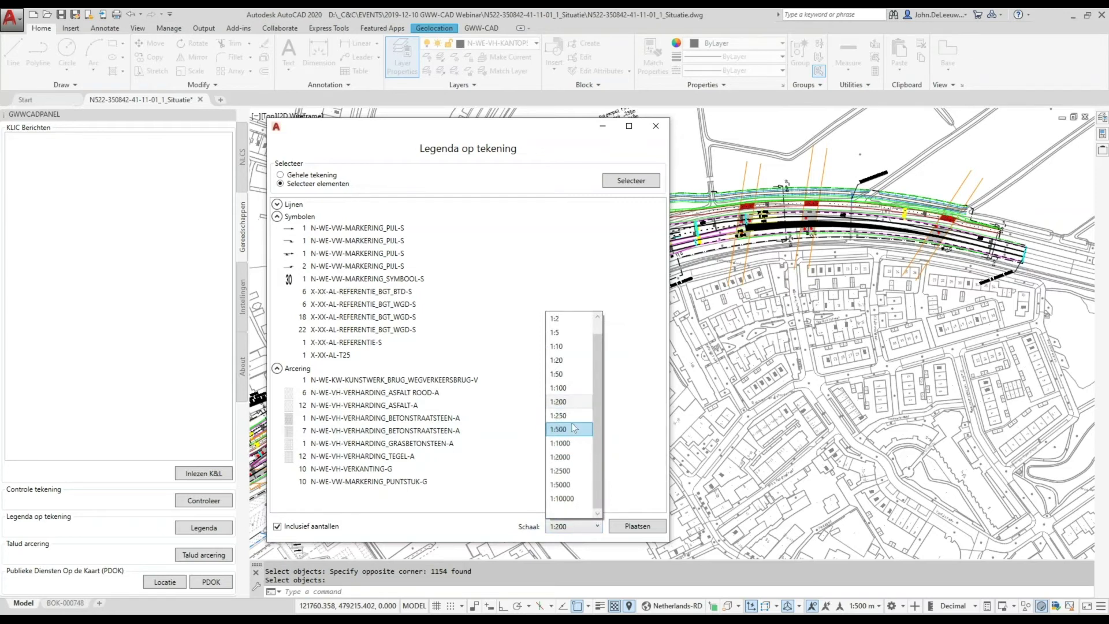
{"action": "left_click", "coordinate": [572, 404]}
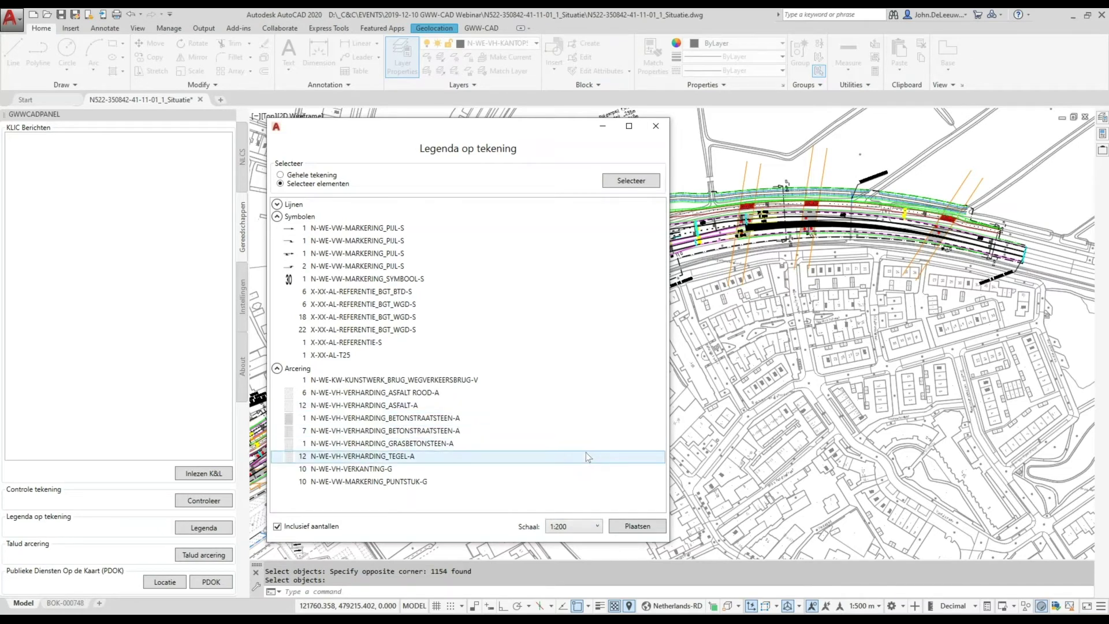
{"action": "left_click", "coordinate": [635, 526]}
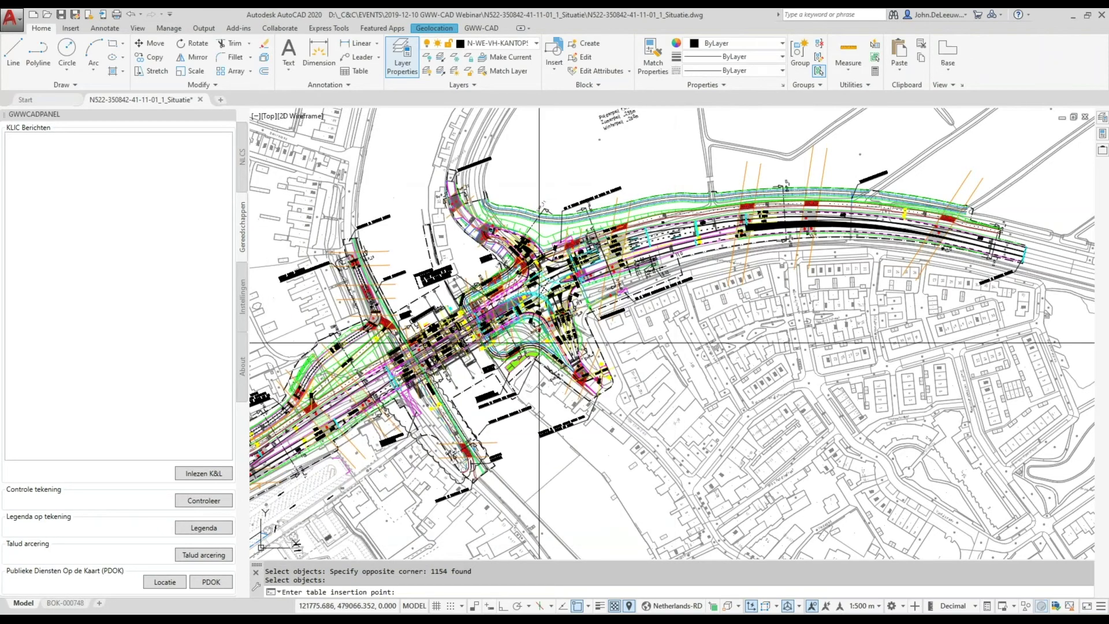
Pick an insertion point right of the map for the LEGENDA table, then close the dialog
{"action": "scroll", "coordinate": [539, 343], "scroll_direction": "down", "scroll_amount": 3}
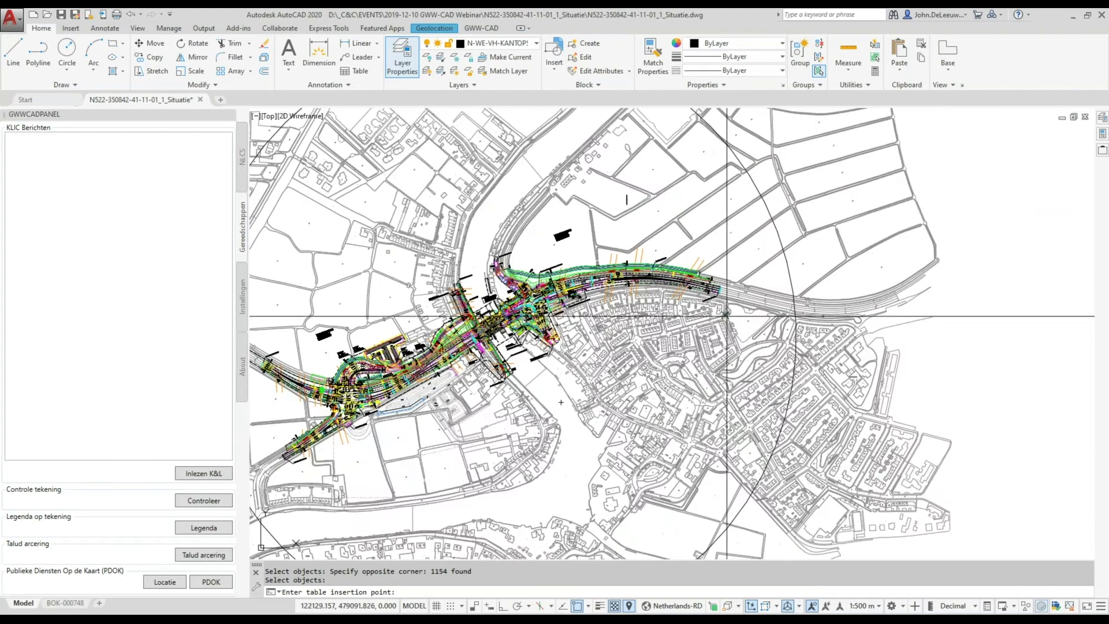
{"action": "scroll", "coordinate": [483, 269], "scroll_direction": "up", "scroll_amount": 1}
{"action": "left_click", "coordinate": [482, 269]}
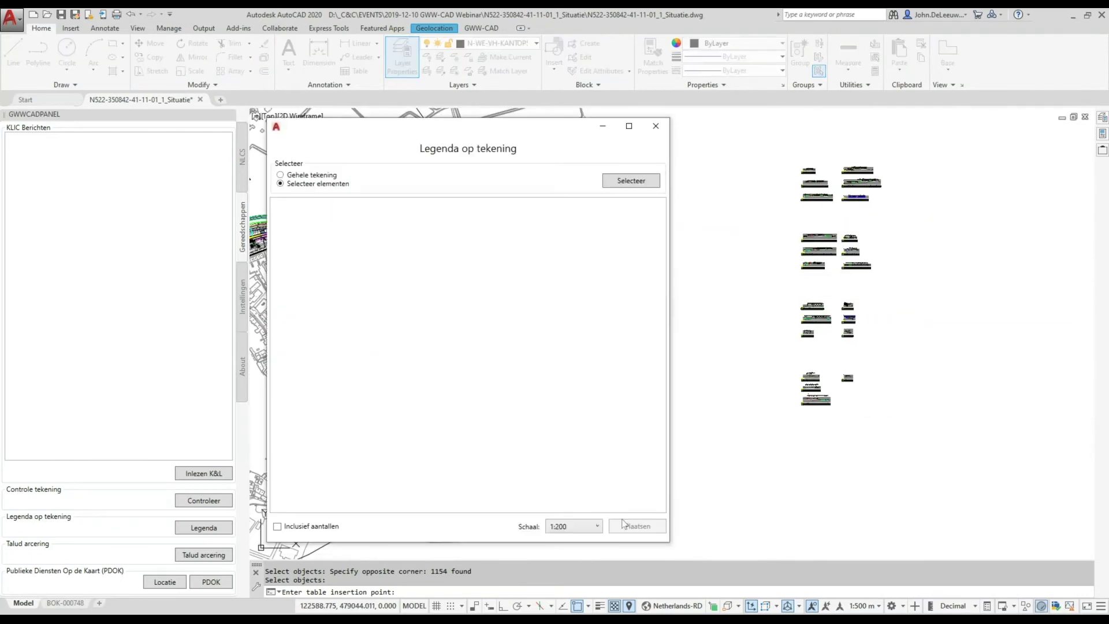
{"action": "left_click", "coordinate": [655, 126]}
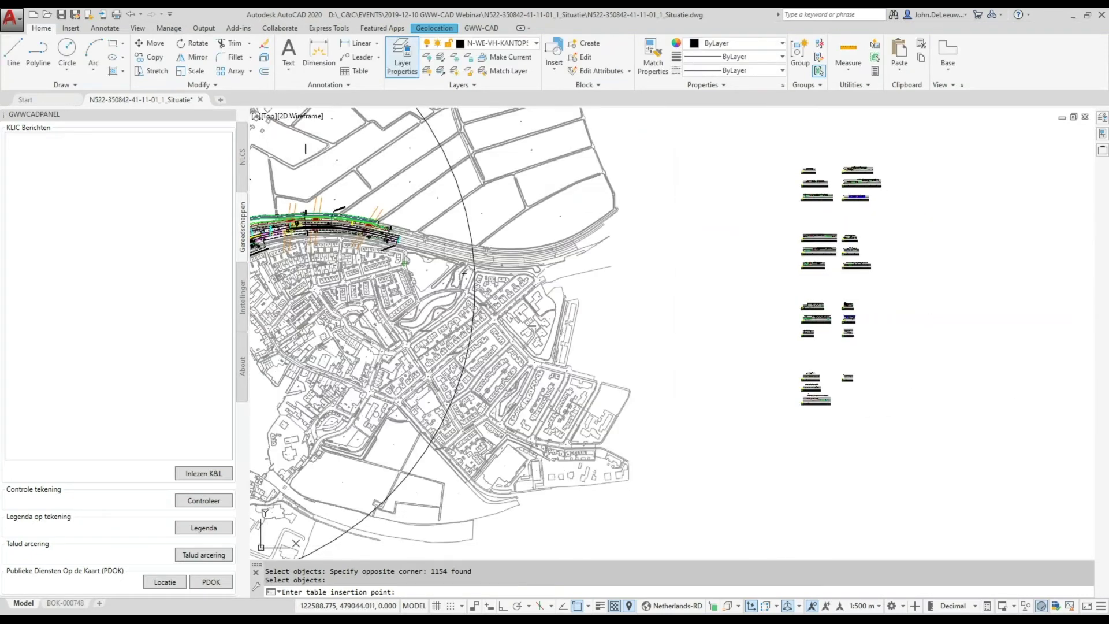
{"action": "scroll", "coordinate": [762, 300], "scroll_direction": "up", "scroll_amount": 3}
{"action": "scroll", "coordinate": [748, 311], "scroll_direction": "up", "scroll_amount": 1}
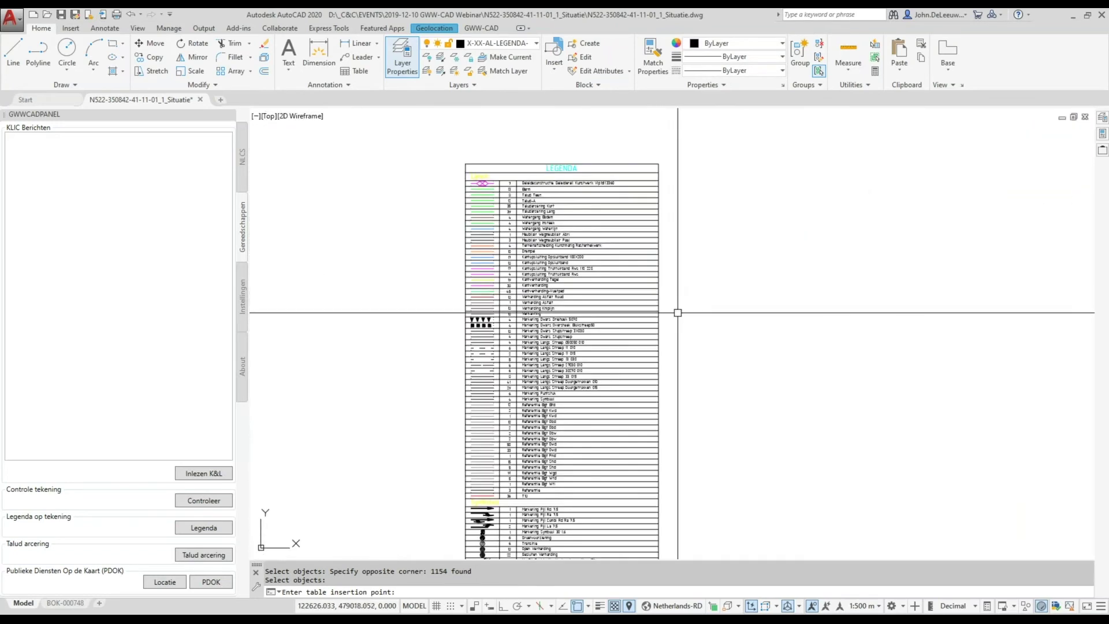
{"action": "scroll", "coordinate": [569, 213], "scroll_direction": "up", "scroll_amount": 1}
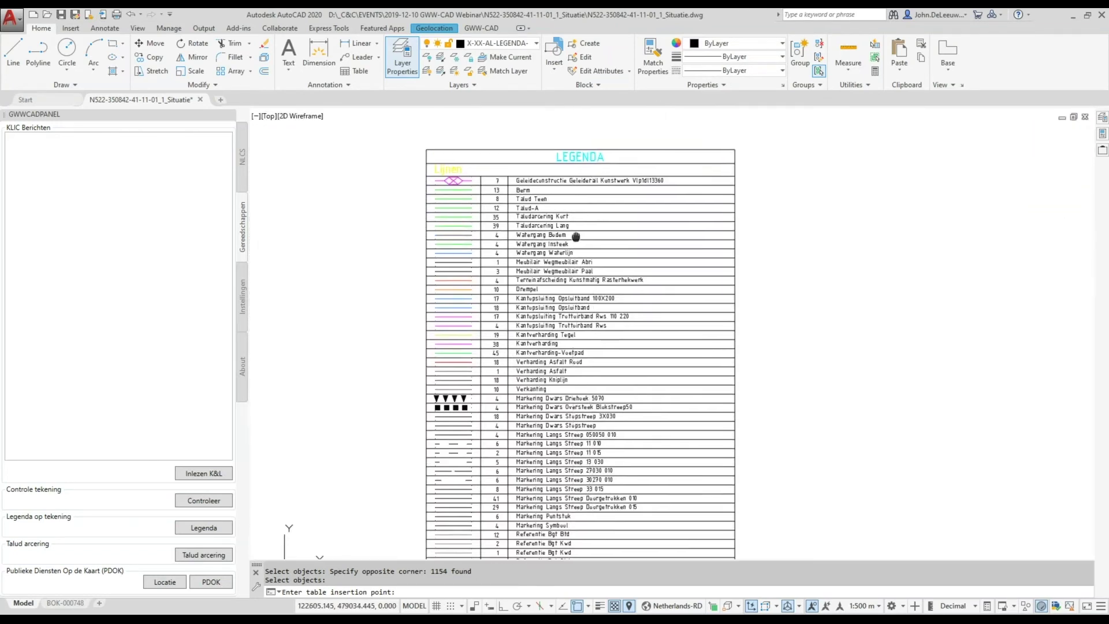
{"action": "scroll", "coordinate": [762, 254], "scroll_direction": "up", "scroll_amount": 2}
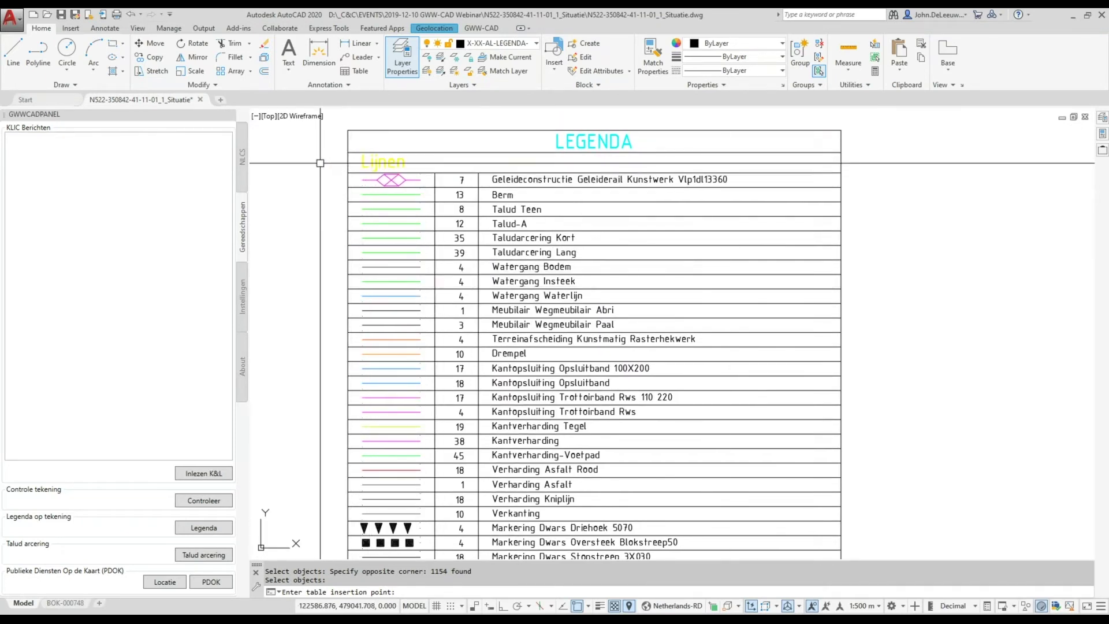
Set the LEGENDA table down, check its properties, then clear the selection and close Properties
{"action": "left_click", "coordinate": [365, 159]}
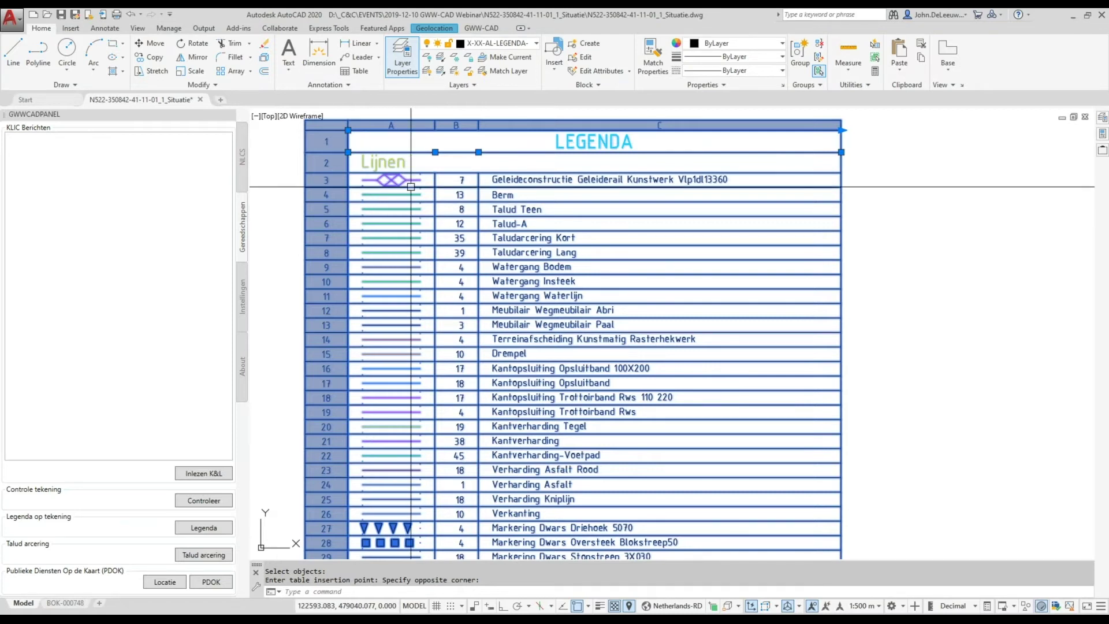
{"action": "middle_click_drag", "start_coordinate": [516, 202], "coordinate": [528, 216]}
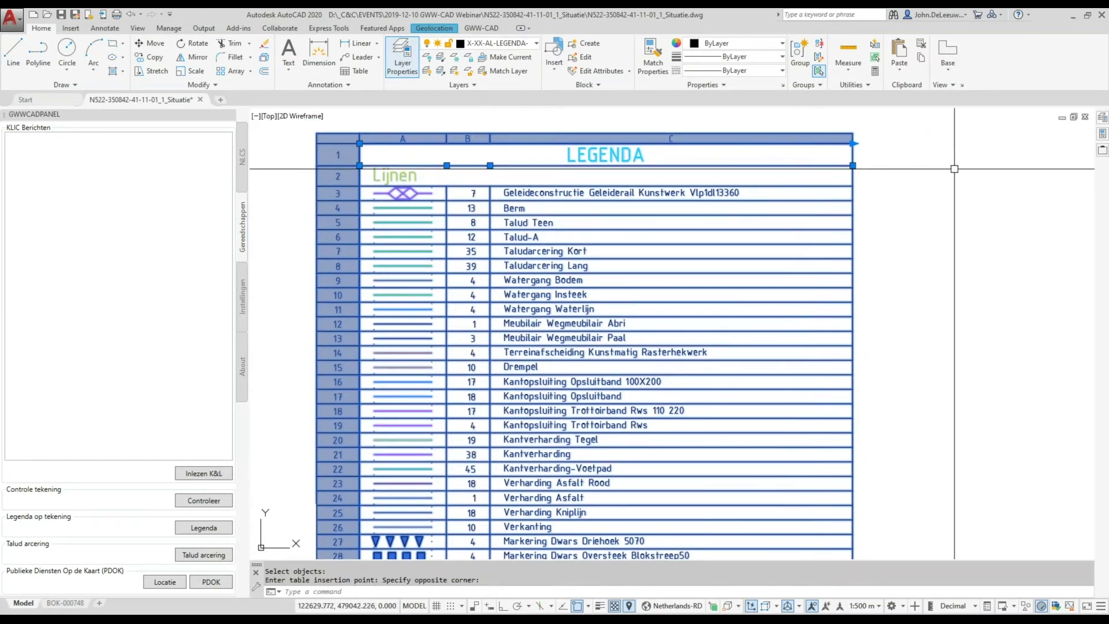
{"action": "key", "text": "ctrl+1"}
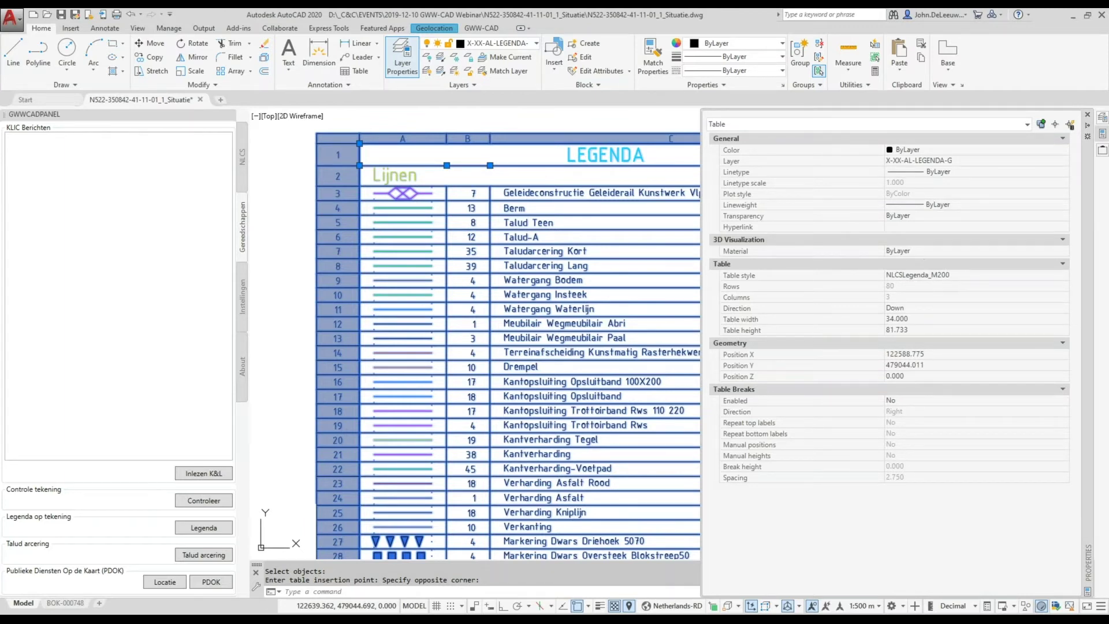
{"action": "key", "text": "ctrl+1"}
{"action": "key", "text": "Escape"}
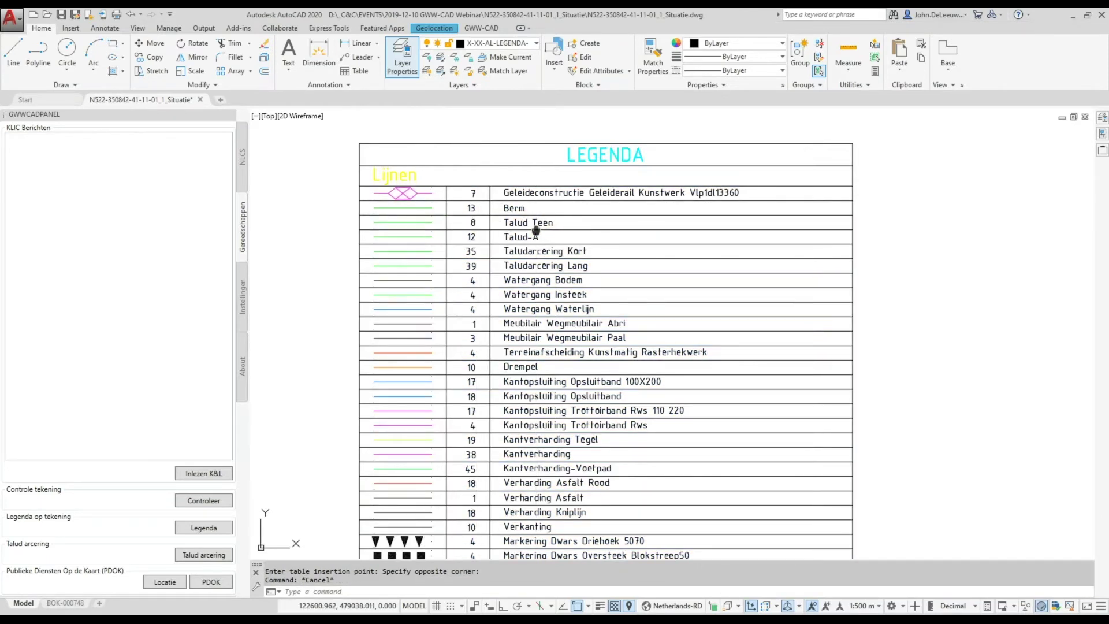
{"action": "middle_click_drag", "start_coordinate": [536, 230], "coordinate": [549, 227]}
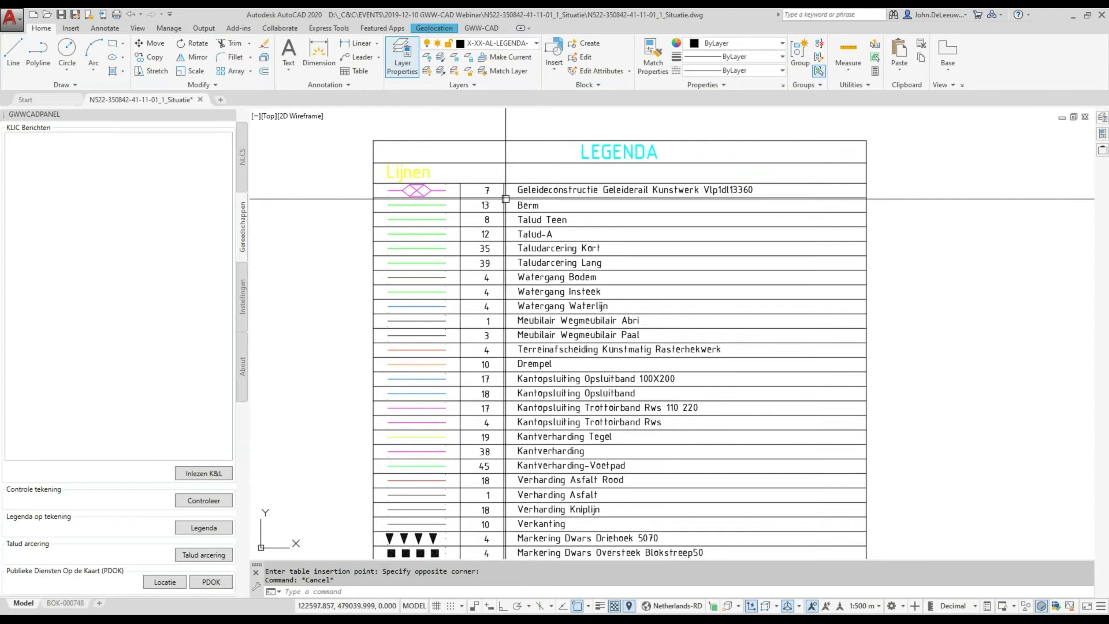
{"action": "mouse_move", "coordinate": [590, 372]}
{"action": "middle_mouse_down"}
{"action": "mouse_move", "coordinate": [579, 293]}
{"action": "mouse_move", "coordinate": [572, 327]}
{"action": "middle_mouse_up"}
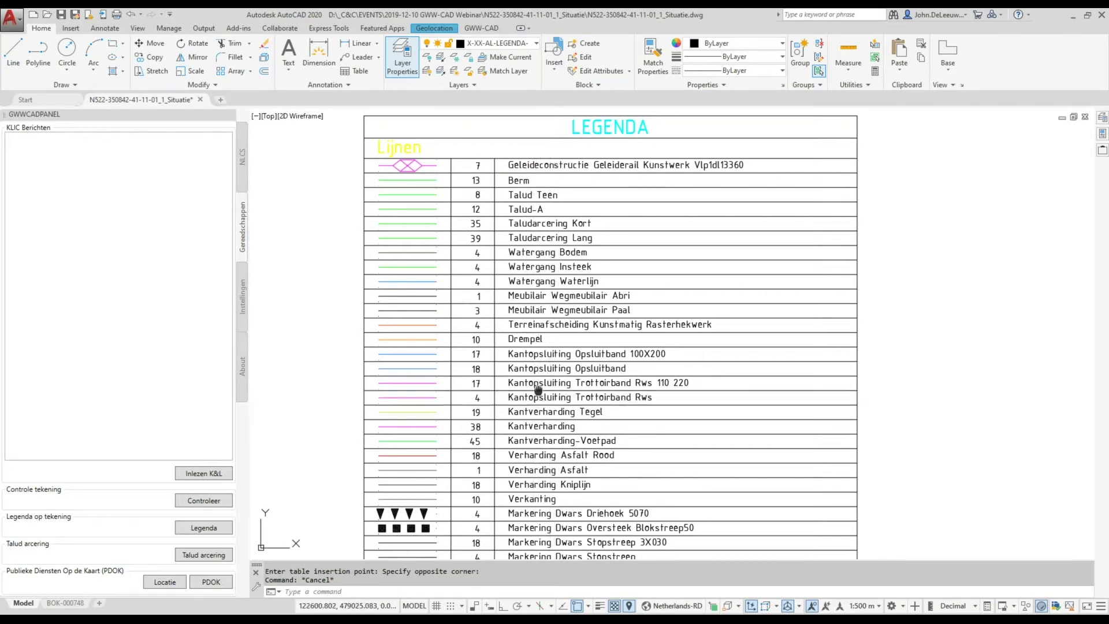
{"action": "middle_click_drag", "start_coordinate": [538, 389], "coordinate": [540, 331]}
{"action": "mouse_move", "coordinate": [563, 440]}
{"action": "middle_mouse_down"}
{"action": "mouse_move", "coordinate": [584, 242]}
{"action": "mouse_move", "coordinate": [584, 519]}
{"action": "middle_mouse_up"}
{"action": "scroll", "coordinate": [566, 337], "scroll_direction": "down", "scroll_amount": 2}
{"action": "scroll", "coordinate": [584, 238], "scroll_direction": "up", "scroll_amount": 4}
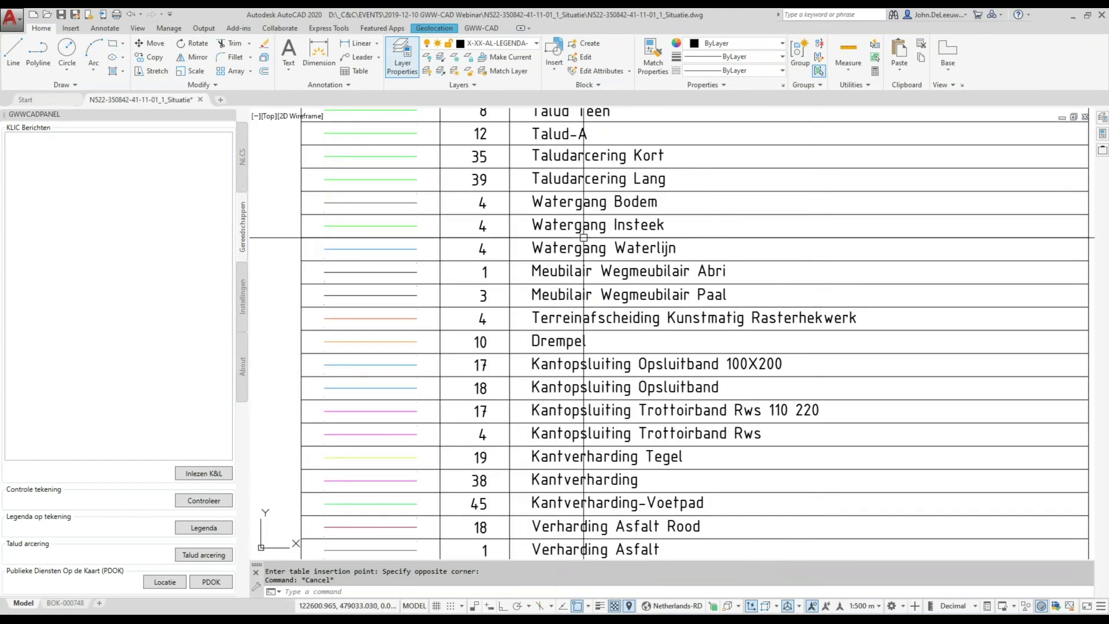
{"action": "scroll", "coordinate": [583, 237], "scroll_direction": "down", "scroll_amount": 4}
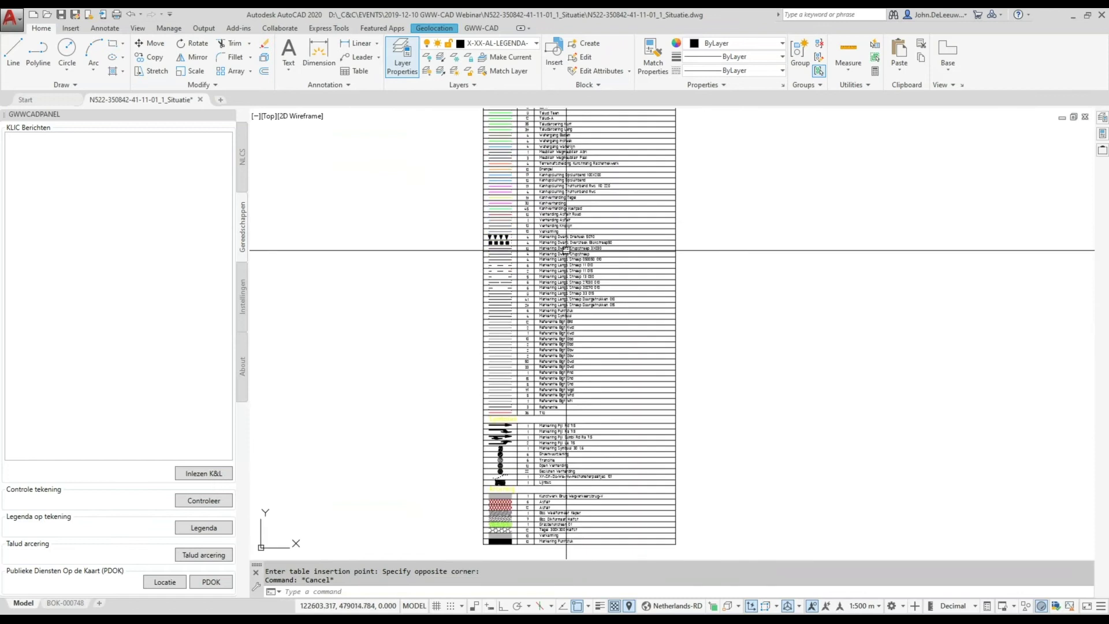
{"action": "middle_click_drag", "start_coordinate": [566, 250], "coordinate": [566, 140]}
{"action": "scroll", "coordinate": [566, 323], "scroll_direction": "up", "scroll_amount": 4}
{"action": "mouse_move", "coordinate": [592, 338]}
{"action": "middle_mouse_down"}
{"action": "mouse_move", "coordinate": [591, 298]}
{"action": "mouse_move", "coordinate": [626, 282]}
{"action": "mouse_move", "coordinate": [609, 283]}
{"action": "middle_mouse_up"}
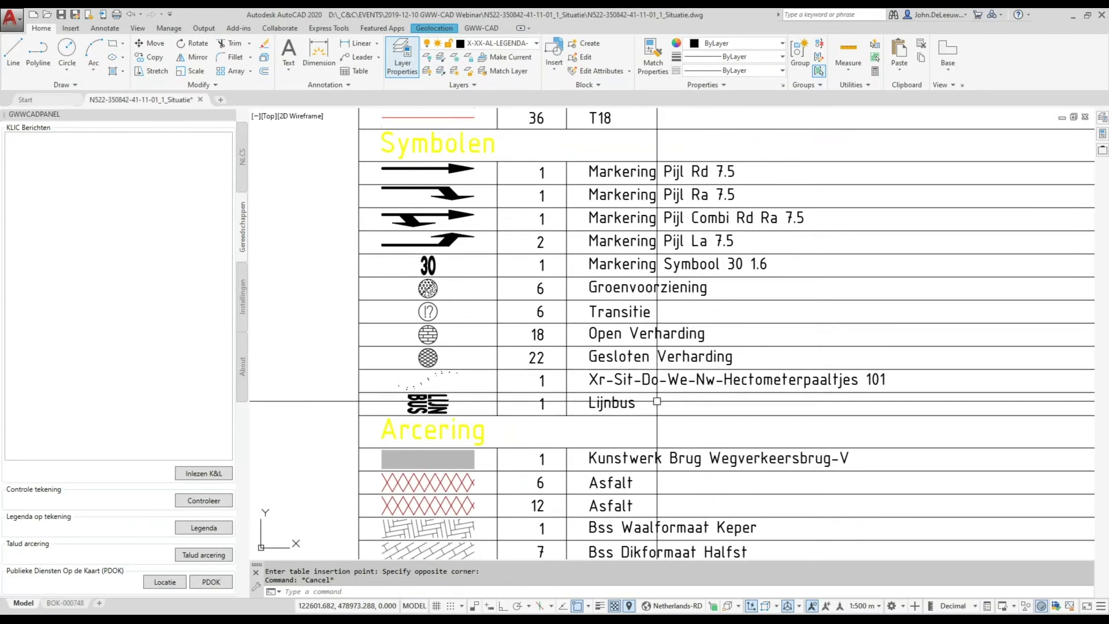
{"action": "scroll", "coordinate": [492, 383], "scroll_direction": "up", "scroll_amount": 2}
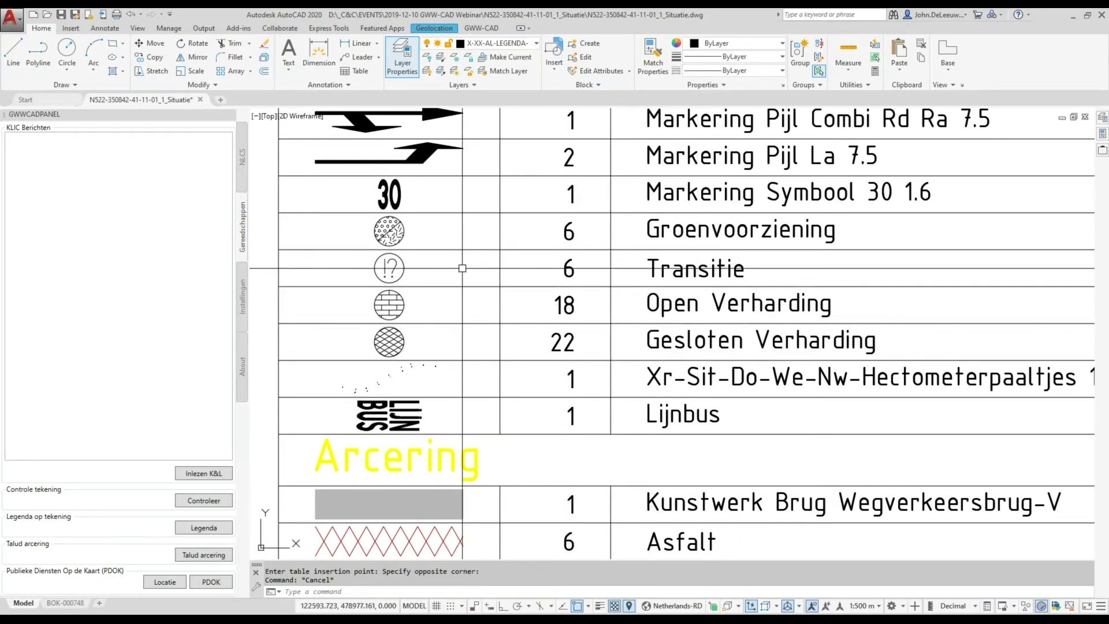
{"action": "scroll", "coordinate": [566, 248], "scroll_direction": "down", "scroll_amount": 1}
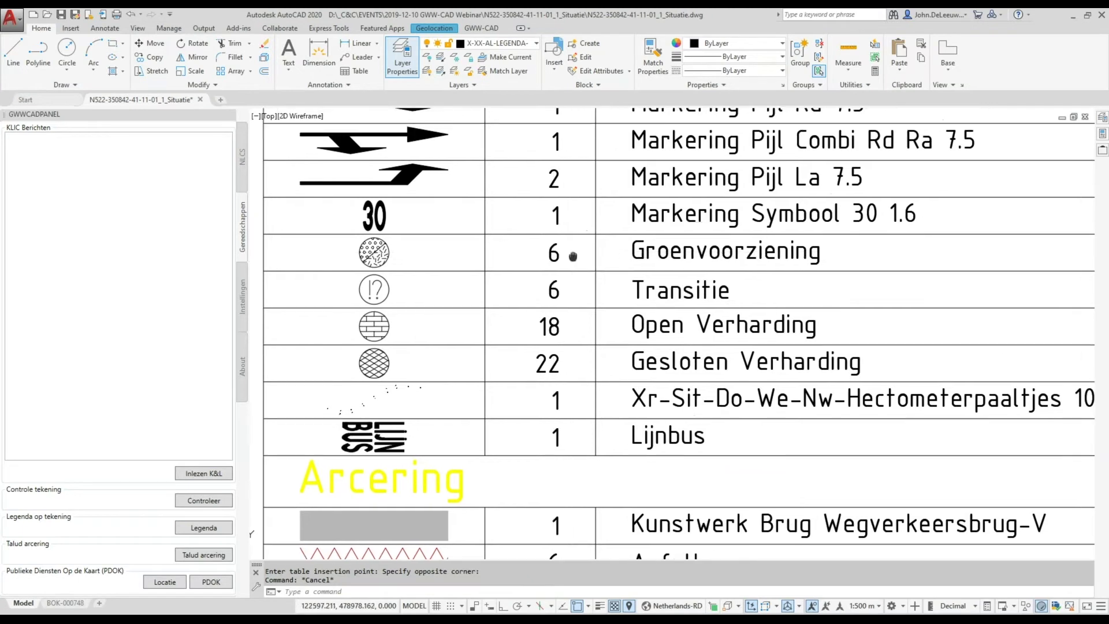
{"action": "scroll", "coordinate": [564, 270], "scroll_direction": "down", "scroll_amount": 1}
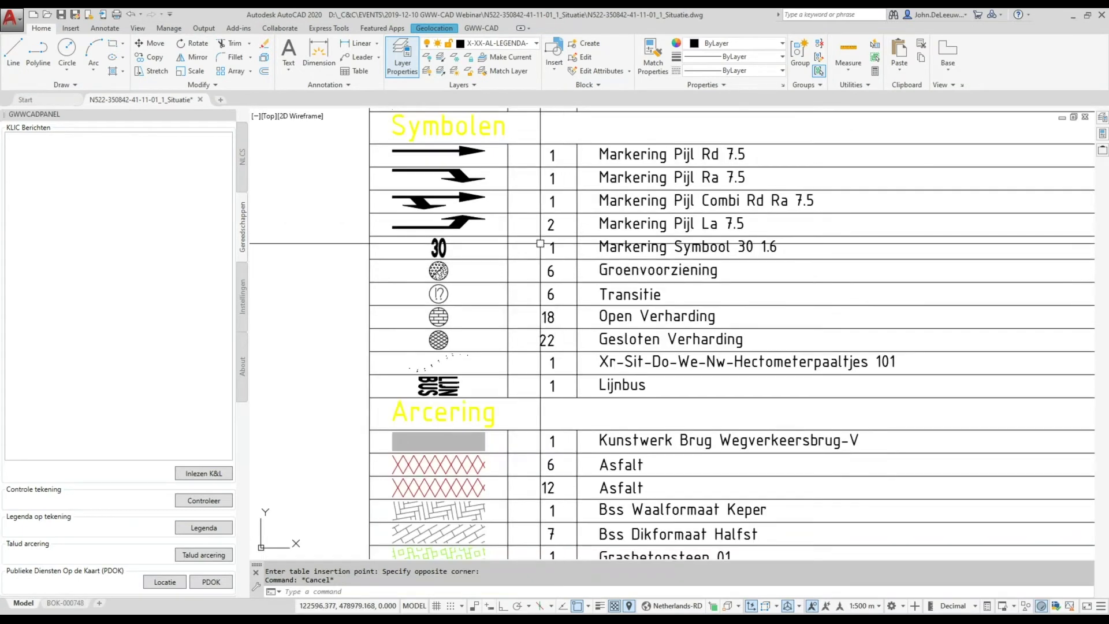
{"action": "middle_click_drag", "start_coordinate": [456, 216], "coordinate": [481, 268]}
{"action": "scroll", "coordinate": [523, 260], "scroll_direction": "up", "scroll_amount": 2}
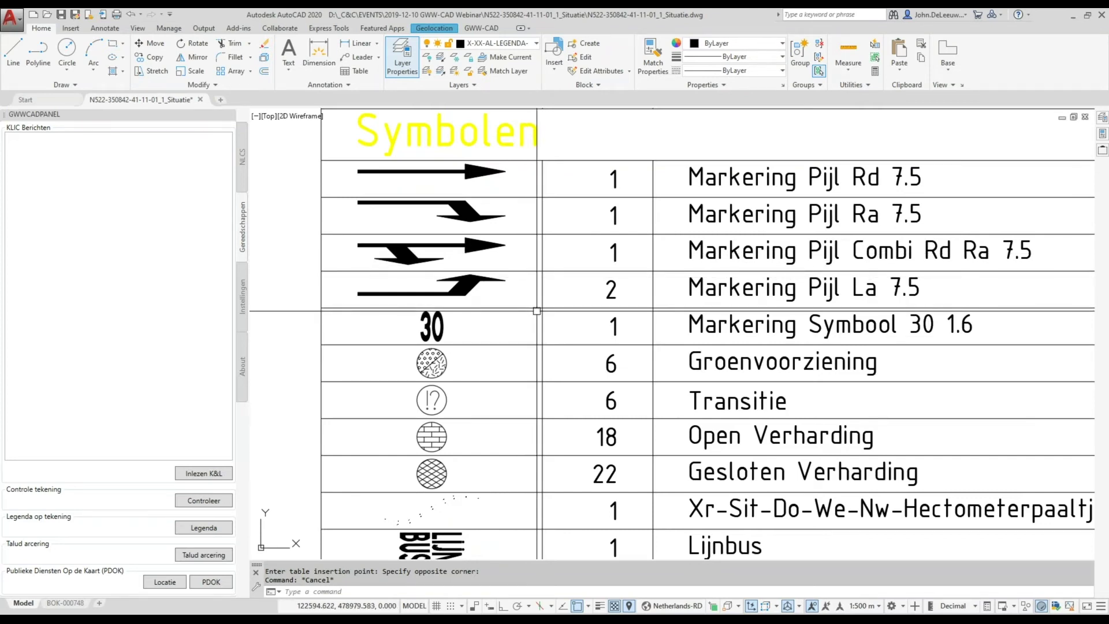
{"action": "scroll", "coordinate": [569, 291], "scroll_direction": "down", "scroll_amount": 2}
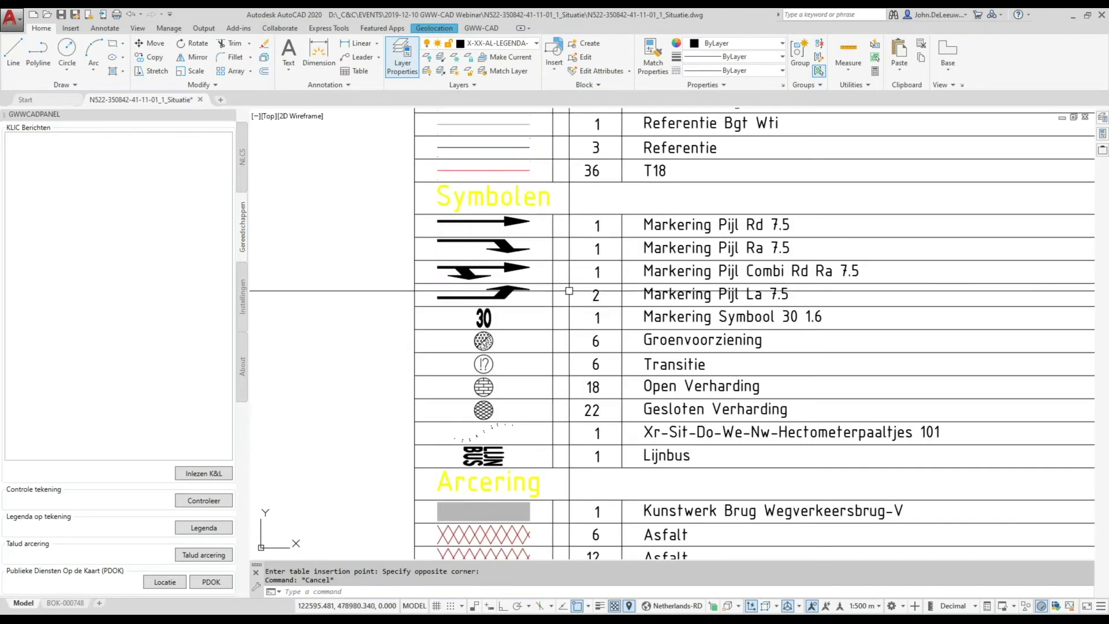
{"action": "scroll", "coordinate": [569, 291], "scroll_direction": "down", "scroll_amount": 2}
{"action": "scroll", "coordinate": [569, 290], "scroll_direction": "down", "scroll_amount": 1}
{"action": "scroll", "coordinate": [562, 329], "scroll_direction": "up", "scroll_amount": 5}
{"action": "scroll", "coordinate": [561, 328], "scroll_direction": "up", "scroll_amount": 1}
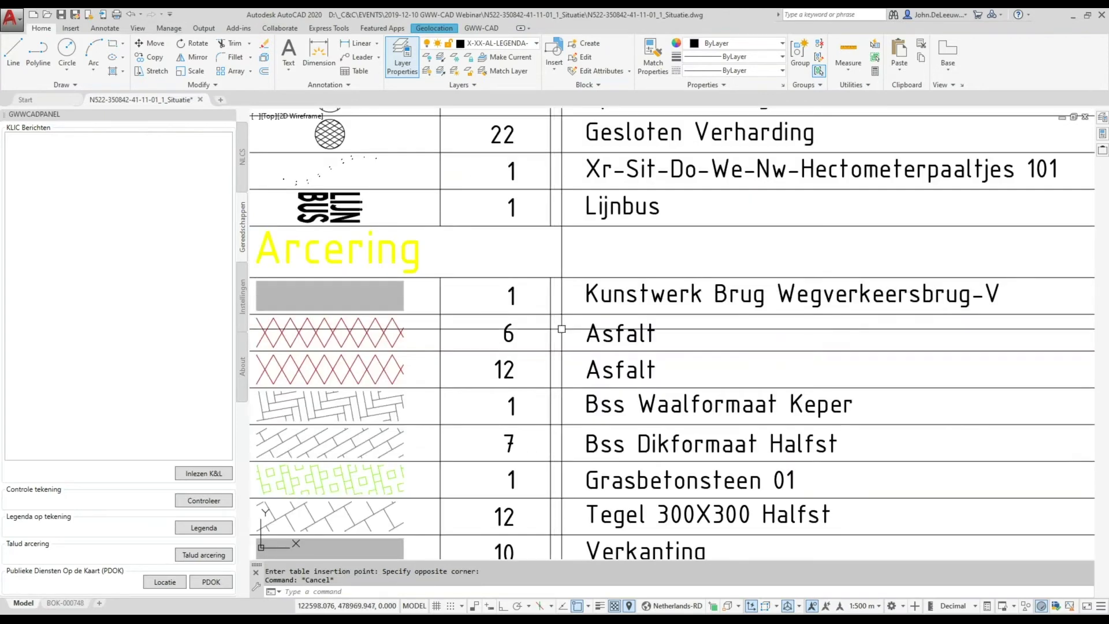
{"action": "middle_click_drag", "start_coordinate": [562, 329], "coordinate": [641, 222]}
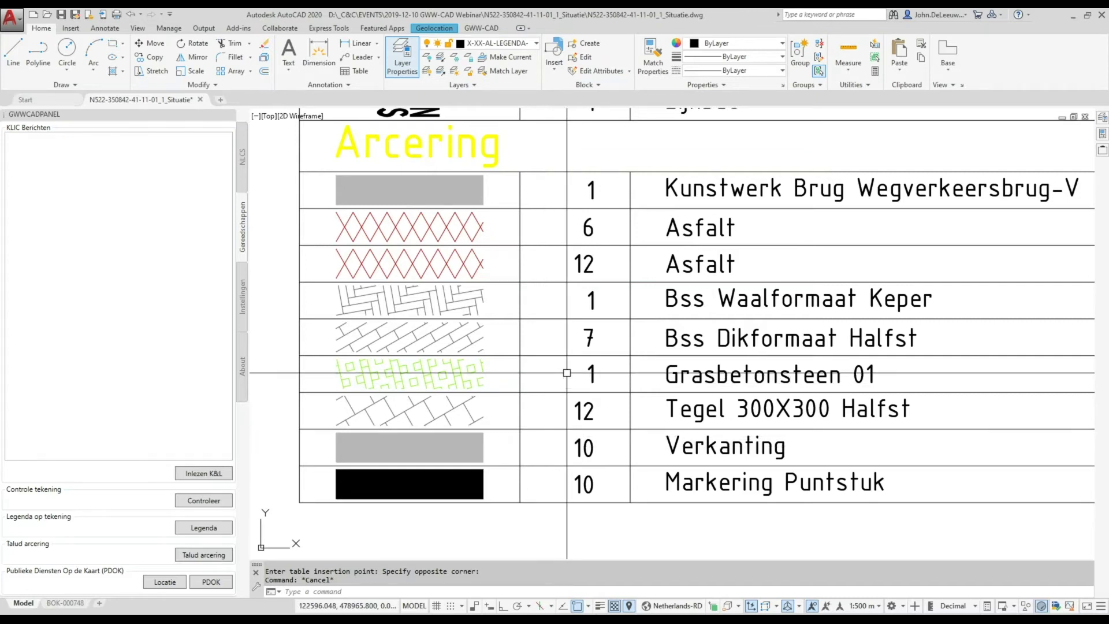
{"action": "scroll", "coordinate": [575, 349], "scroll_direction": "down", "scroll_amount": 5}
{"action": "scroll", "coordinate": [575, 349], "scroll_direction": "down", "scroll_amount": 2}
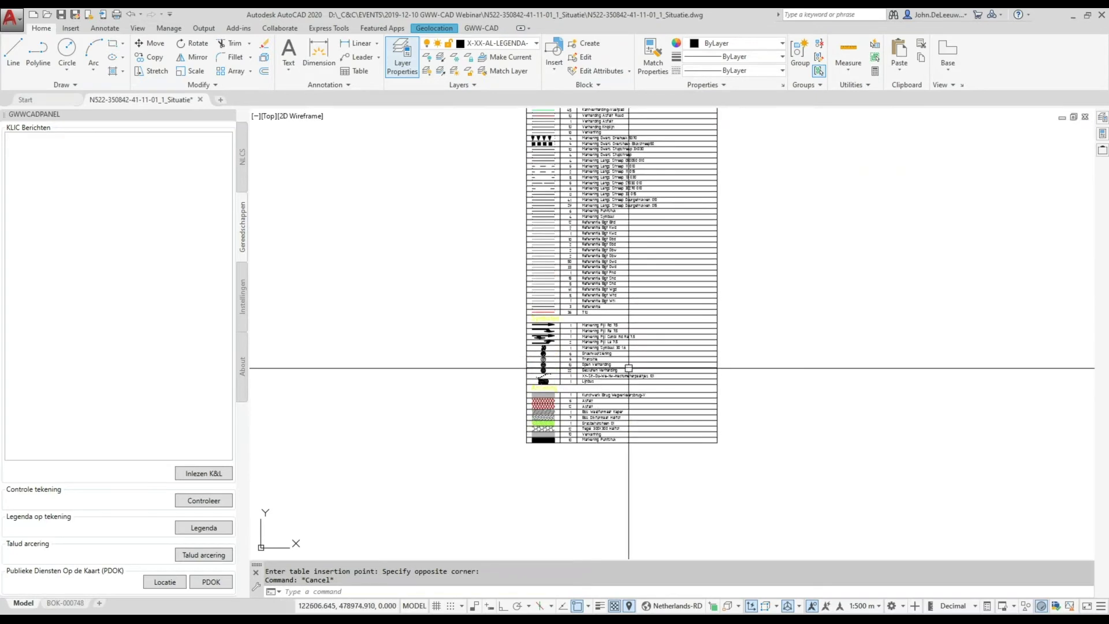
{"action": "middle_click_drag", "start_coordinate": [574, 371], "coordinate": [569, 437]}
{"action": "scroll", "coordinate": [550, 371], "scroll_direction": "down", "scroll_amount": 2}
{"action": "left_click", "coordinate": [564, 361]}
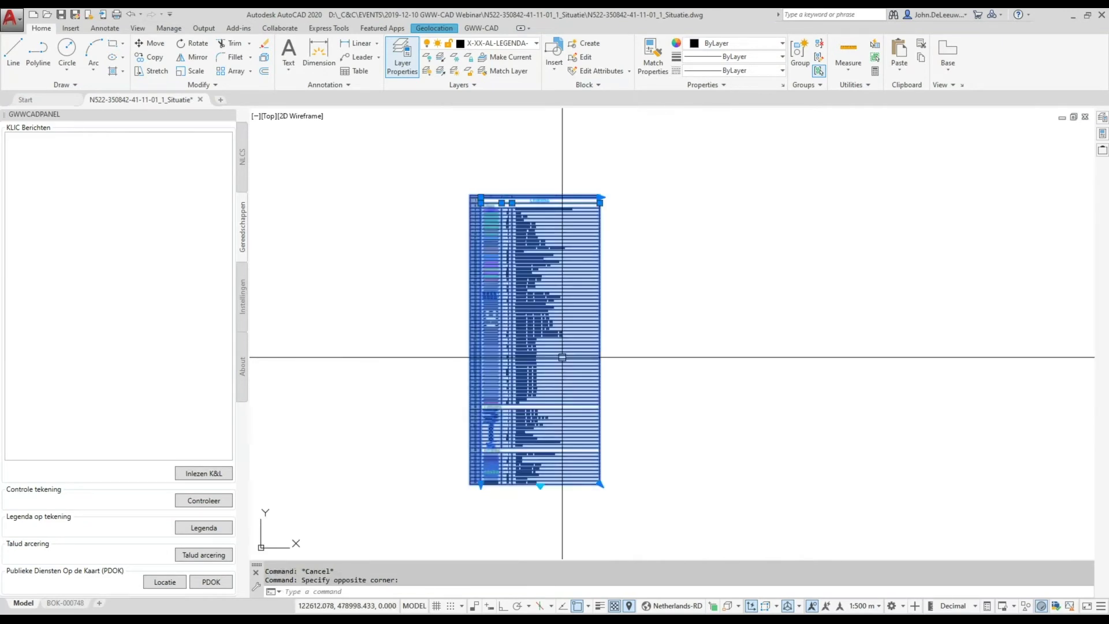
{"action": "scroll", "coordinate": [541, 209], "scroll_direction": "up", "scroll_amount": 1}
{"action": "scroll", "coordinate": [540, 212], "scroll_direction": "up", "scroll_amount": 1}
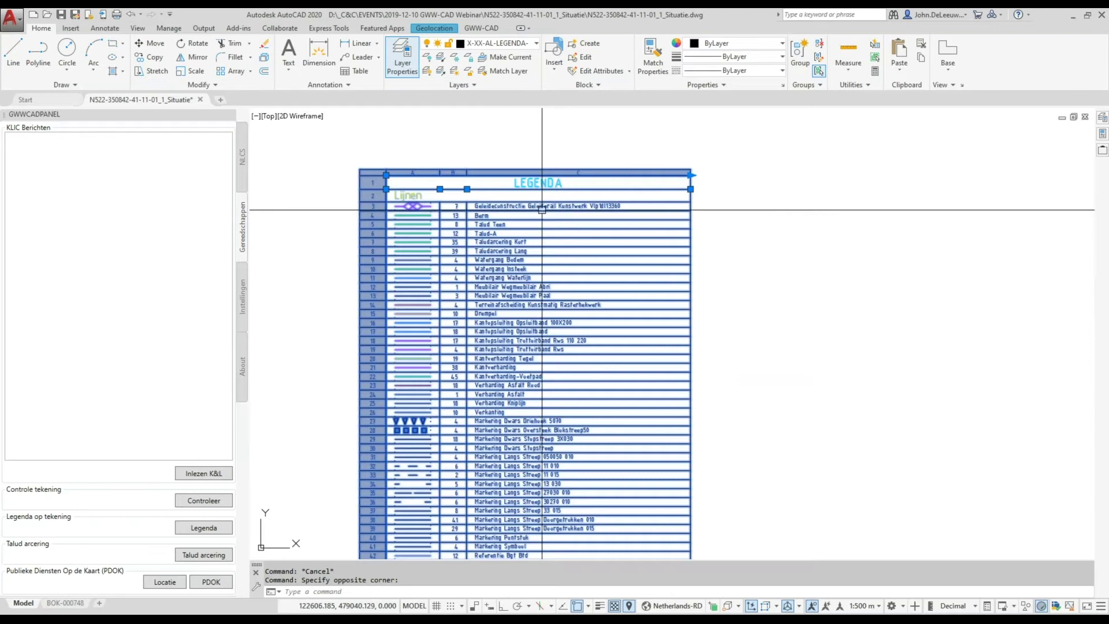
{"action": "scroll", "coordinate": [528, 218], "scroll_direction": "up", "scroll_amount": 1}
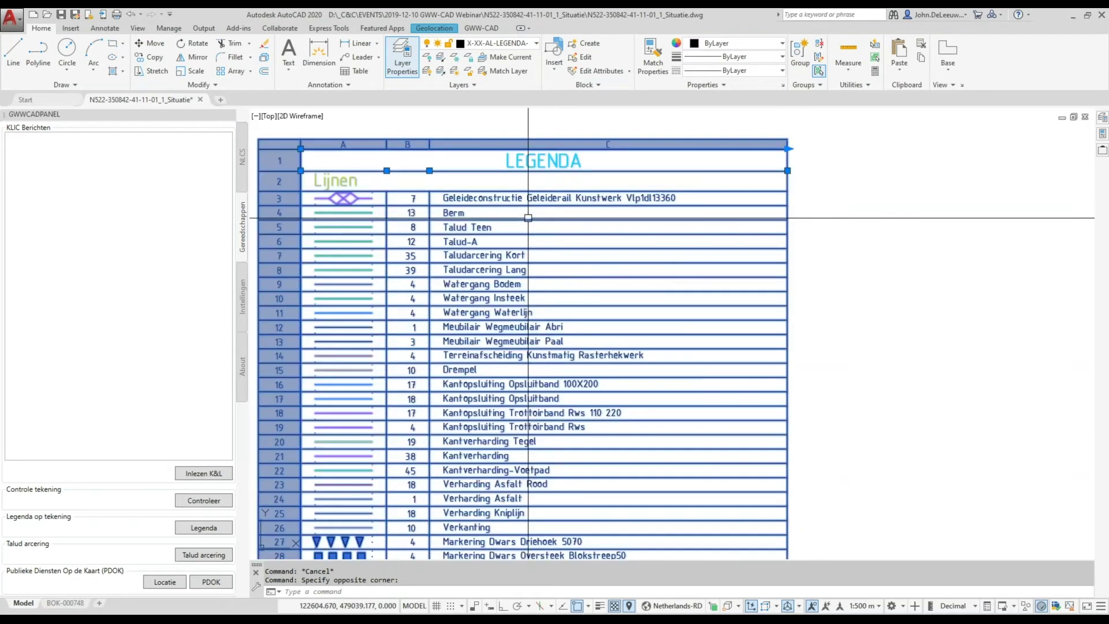
{"action": "scroll", "coordinate": [601, 240], "scroll_direction": "down", "scroll_amount": 1}
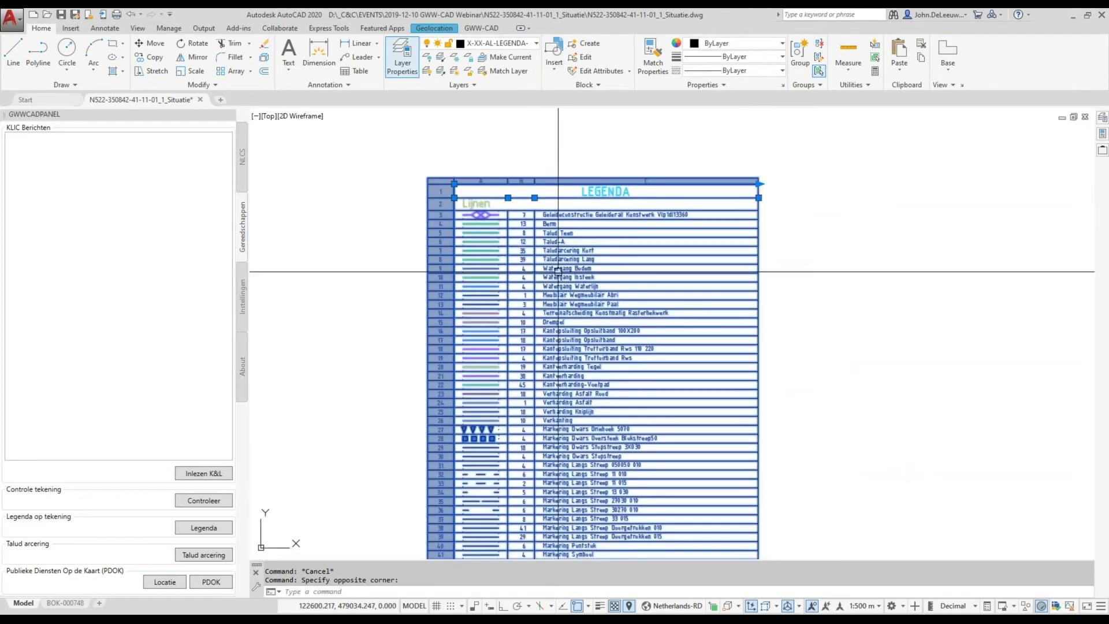
{"action": "scroll", "coordinate": [564, 258], "scroll_direction": "up", "scroll_amount": 1}
{"action": "mouse_move", "coordinate": [590, 265]}
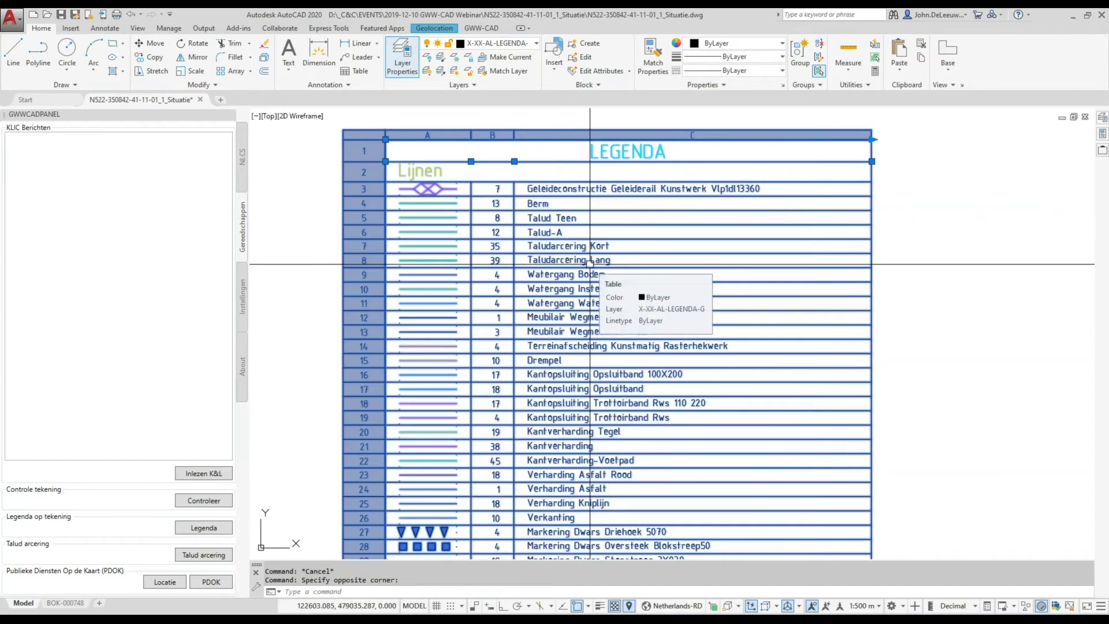
{"action": "key", "text": "Escape"}
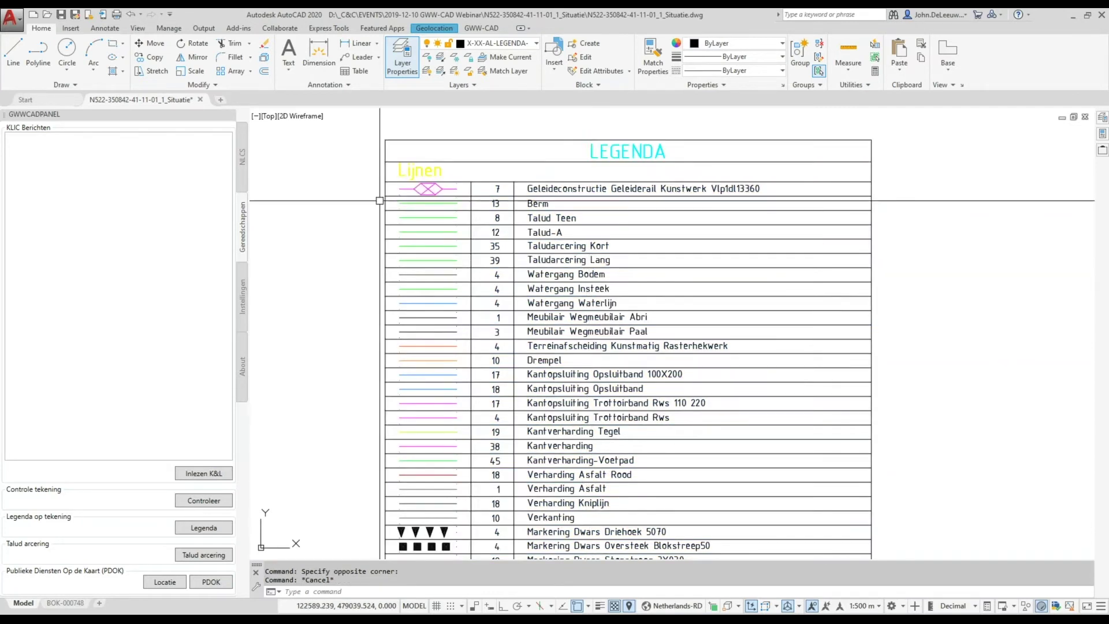
{"action": "scroll", "coordinate": [398, 230], "scroll_direction": "down", "scroll_amount": 2}
{"action": "scroll", "coordinate": [399, 230], "scroll_direction": "down", "scroll_amount": 2}
{"action": "mouse_move", "coordinate": [432, 235]}
{"action": "middle_mouse_down"}
{"action": "mouse_move", "coordinate": [473, 206]}
{"action": "mouse_move", "coordinate": [479, 224]}
{"action": "middle_mouse_up"}
{"action": "scroll", "coordinate": [477, 205], "scroll_direction": "up", "scroll_amount": 2}
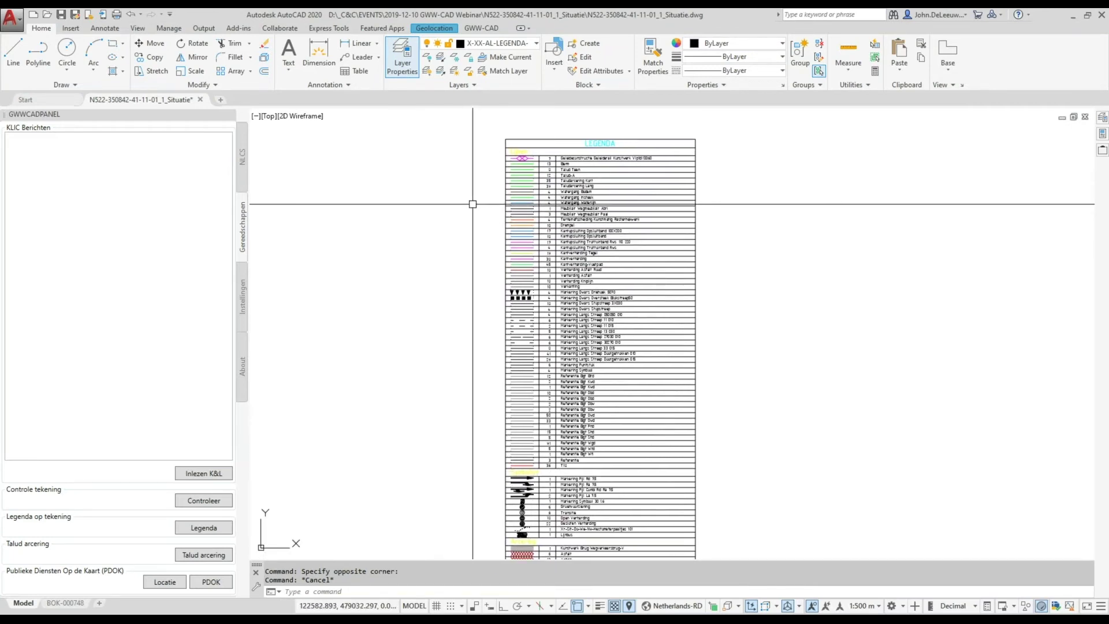
{"action": "scroll", "coordinate": [472, 204], "scroll_direction": "down", "scroll_amount": 2}
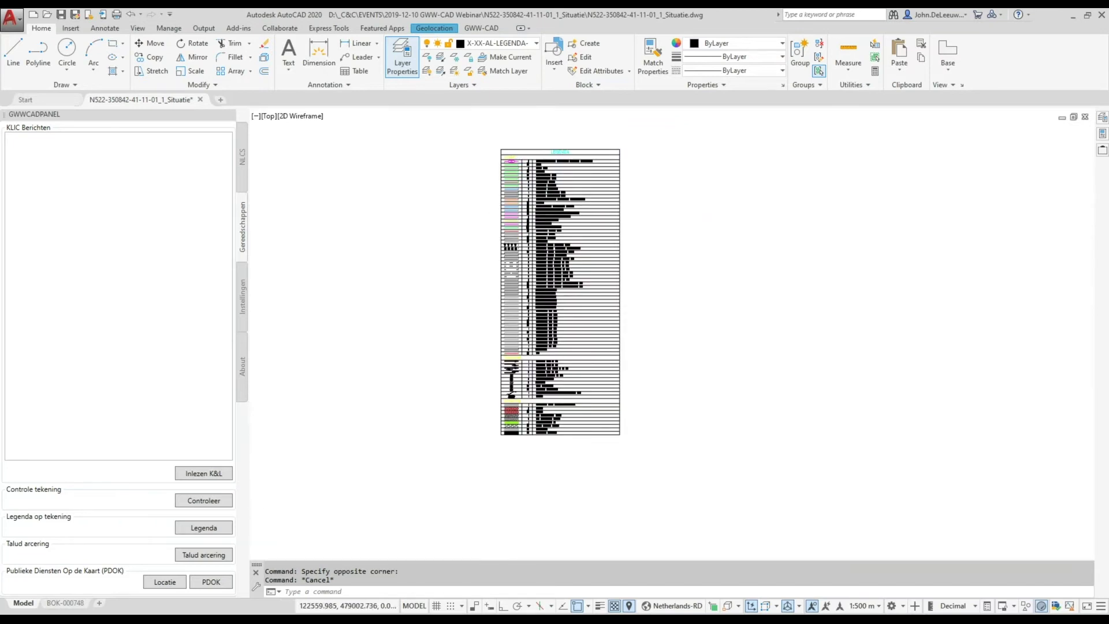
{"action": "scroll", "coordinate": [421, 311], "scroll_direction": "down", "scroll_amount": 5}
{"action": "middle_click_drag", "start_coordinate": [421, 311], "coordinate": [418, 259]}
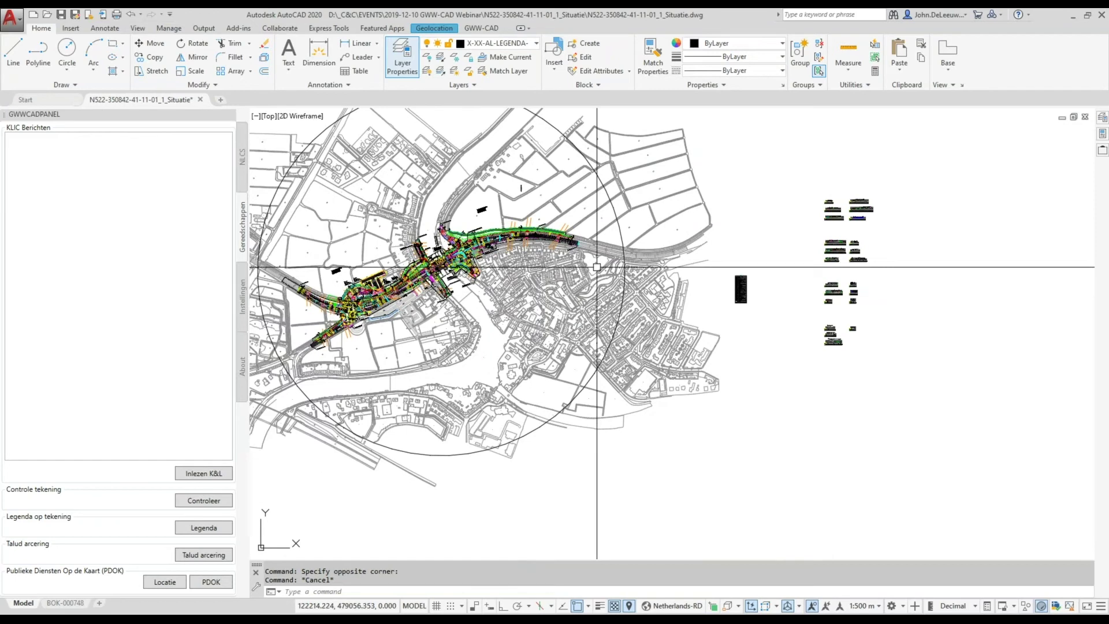
Review the cable route around the circle on the town map, then open the application menu
{"action": "scroll", "coordinate": [494, 293], "scroll_direction": "up", "scroll_amount": 1}
{"action": "scroll", "coordinate": [503, 297], "scroll_direction": "up", "scroll_amount": 1}
{"action": "scroll", "coordinate": [490, 297], "scroll_direction": "up", "scroll_amount": 1}
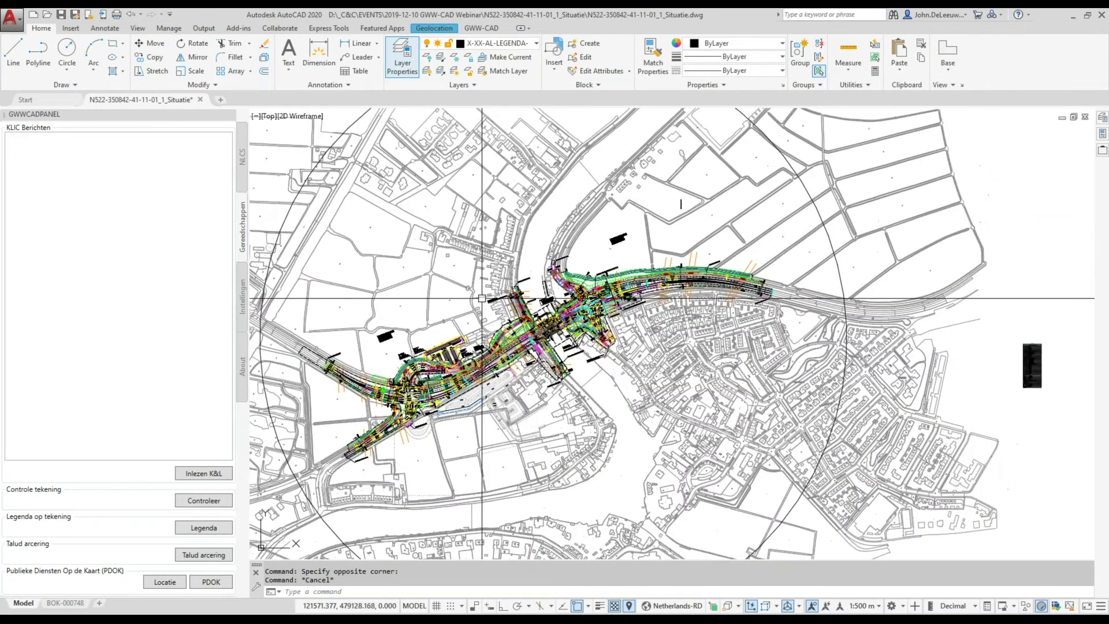
{"action": "scroll", "coordinate": [488, 296], "scroll_direction": "down", "scroll_amount": 1}
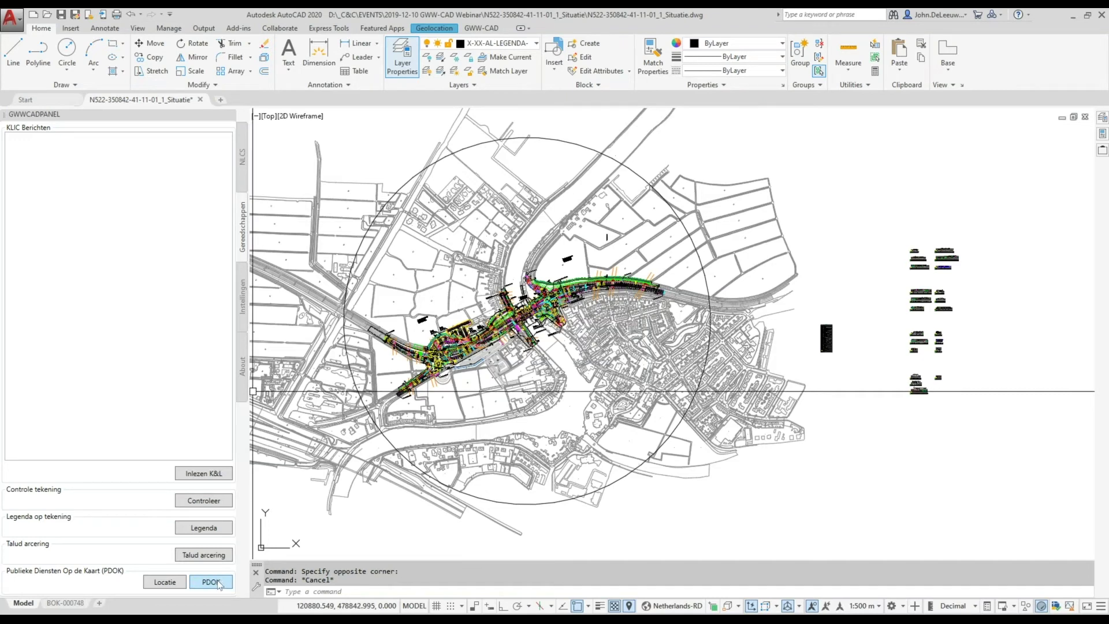
{"action": "mouse_move", "coordinate": [472, 349]}
{"action": "middle_mouse_down"}
{"action": "mouse_move", "coordinate": [536, 368]}
{"action": "mouse_move", "coordinate": [506, 356]}
{"action": "middle_mouse_up"}
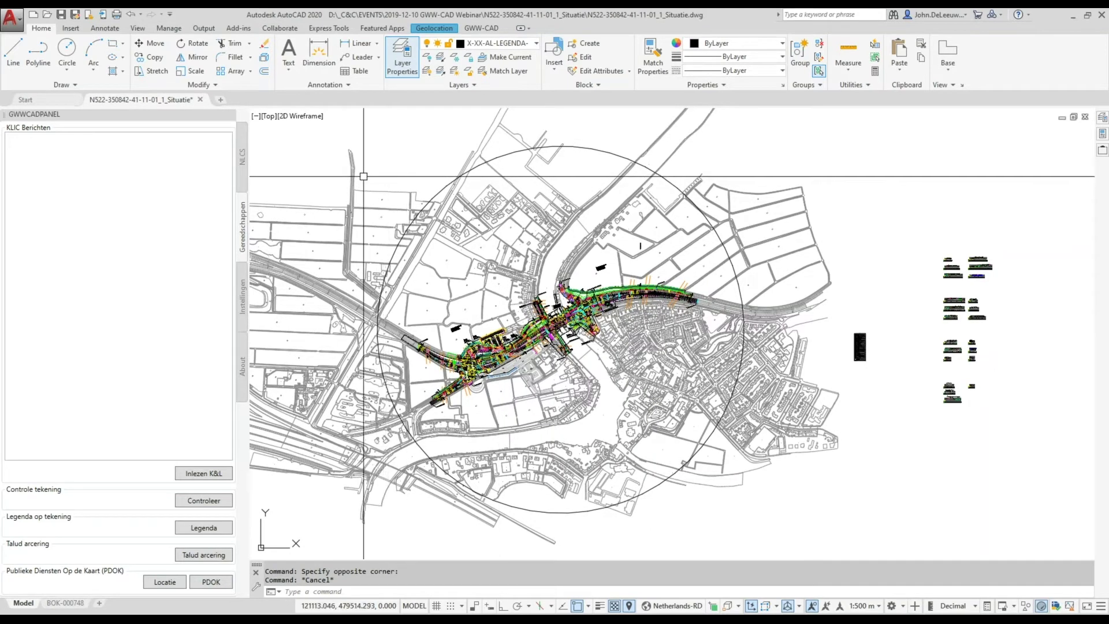
{"action": "scroll", "coordinate": [546, 322], "scroll_direction": "up", "scroll_amount": 2}
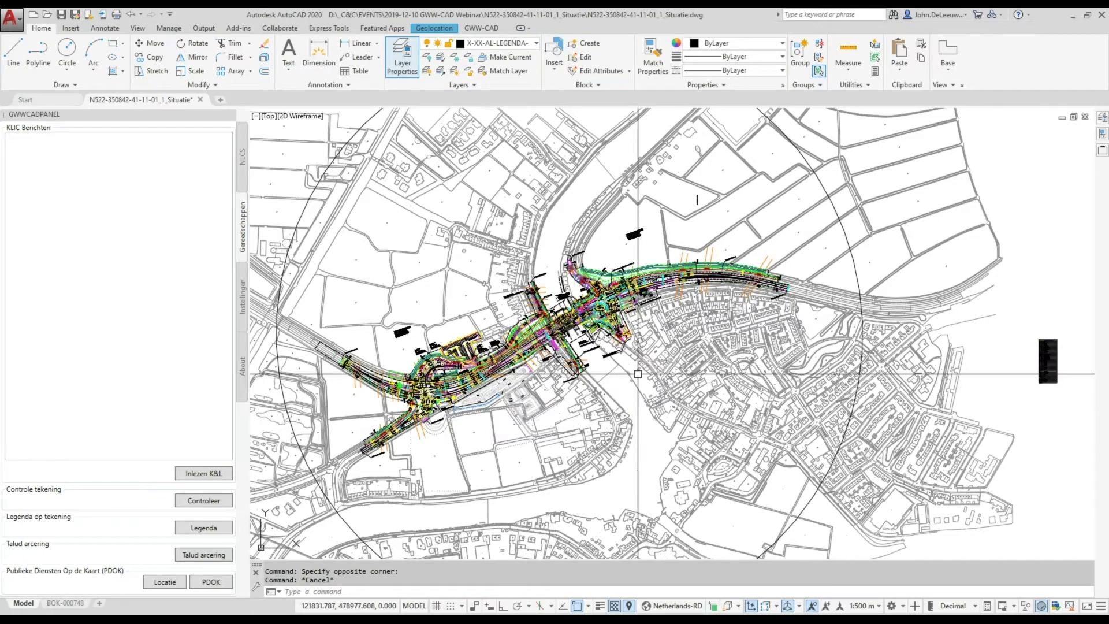
{"action": "left_click", "coordinate": [7, 21]}
Open START_Leeg.dwg from the recent drawings and clear the circle's selection
{"action": "left_click", "coordinate": [129, 110]}
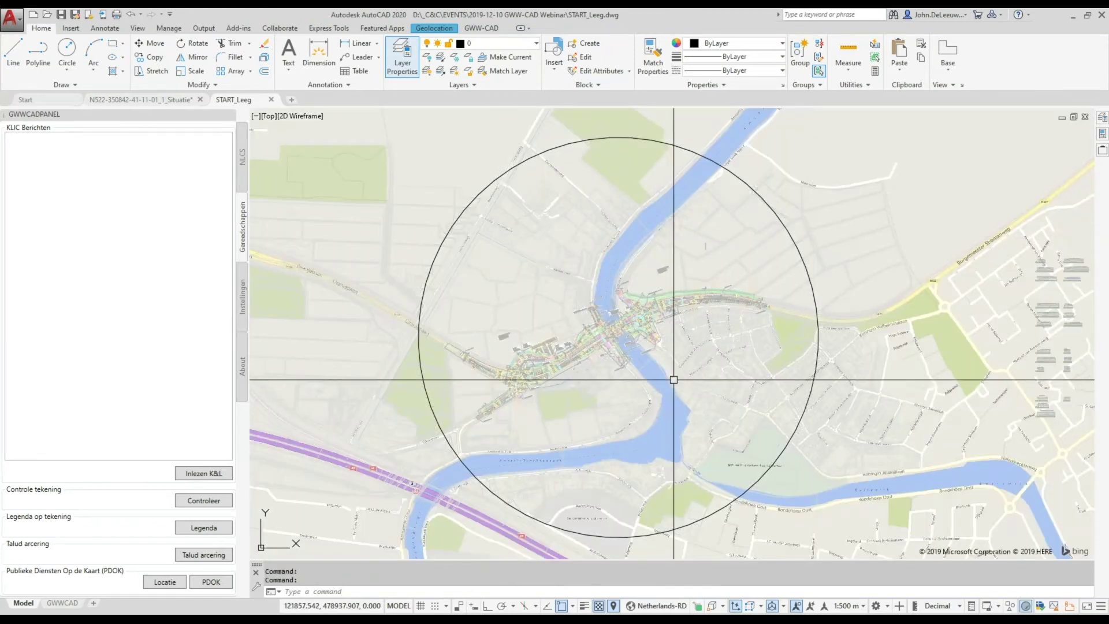
{"action": "middle_click_drag", "start_coordinate": [670, 379], "coordinate": [619, 366]}
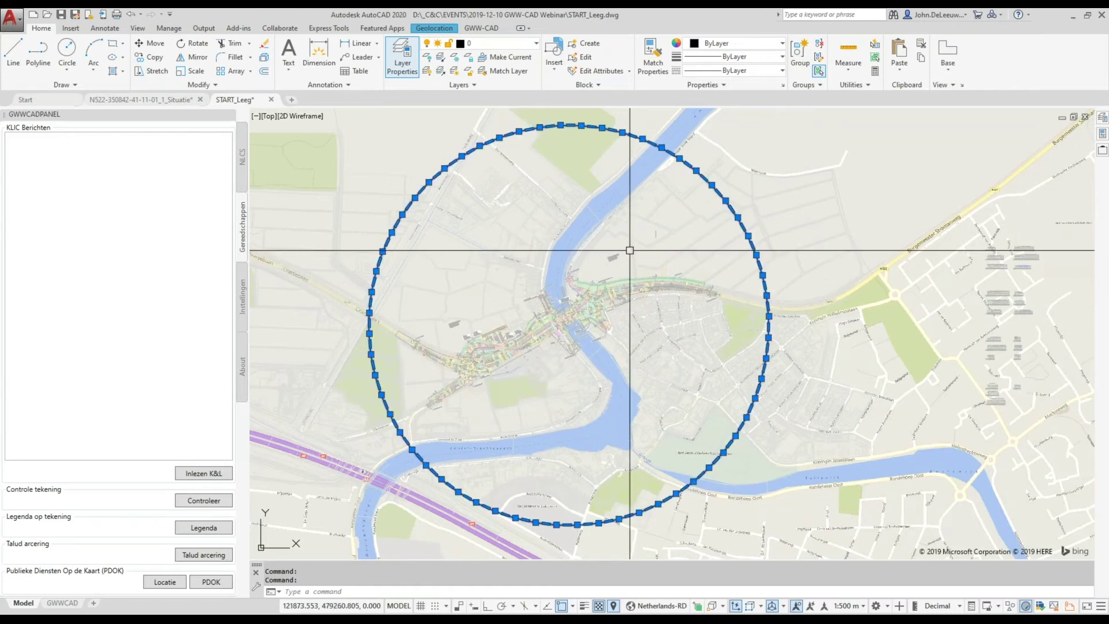
{"action": "key", "text": "Escape"}
Zoom out over the road-site area and bring up the Geolocation ribbon tab
{"action": "scroll", "coordinate": [564, 334], "scroll_direction": "up", "scroll_amount": 4}
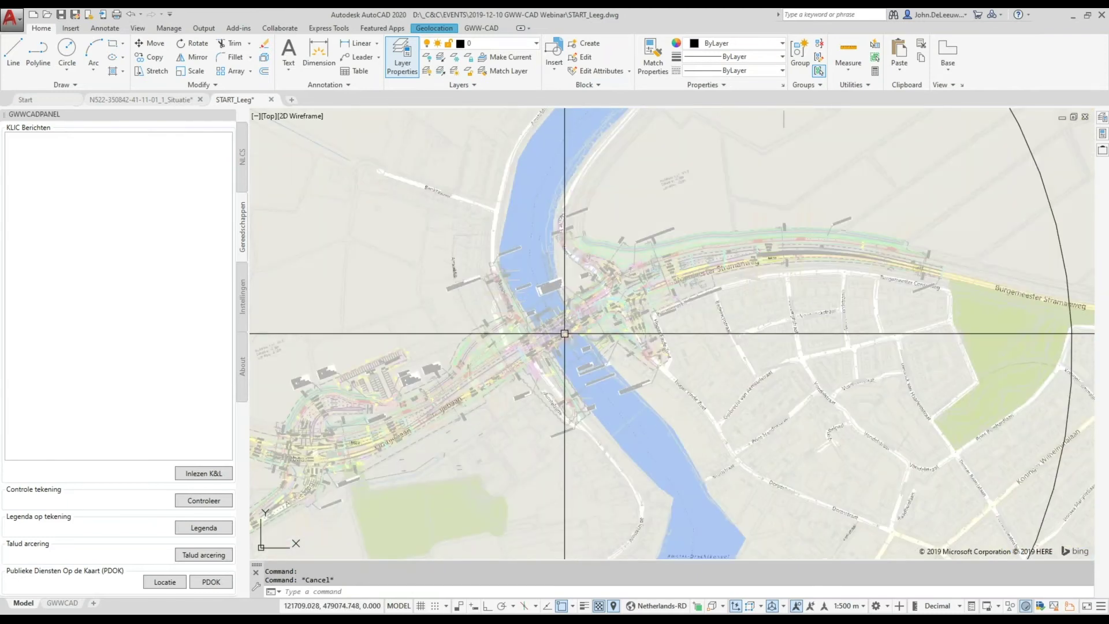
{"action": "scroll", "coordinate": [564, 333], "scroll_direction": "up", "scroll_amount": 3}
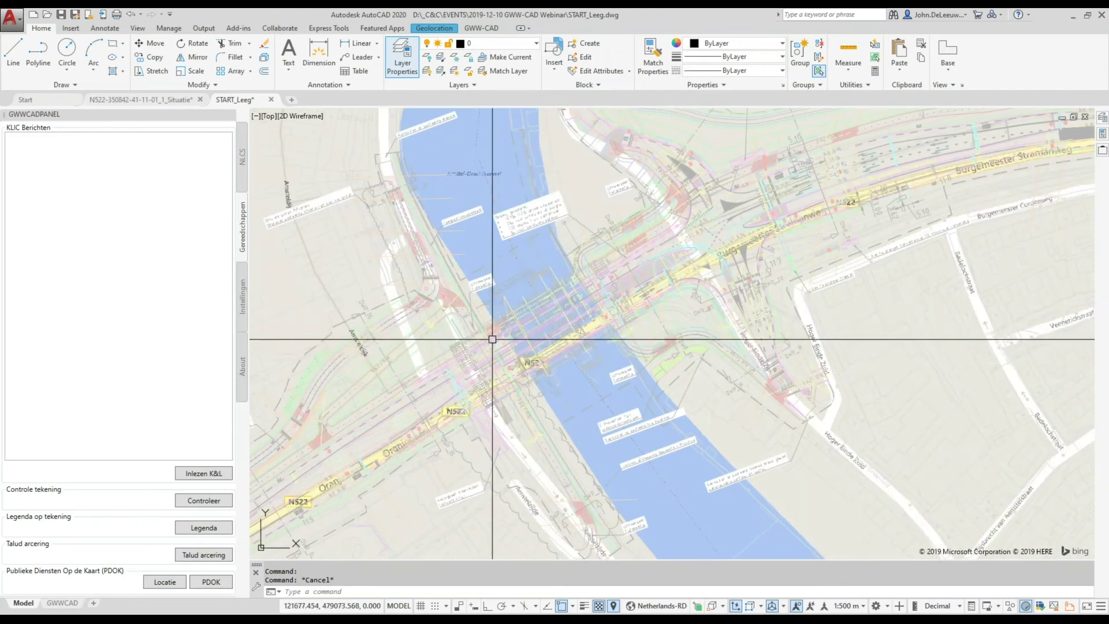
{"action": "scroll", "coordinate": [527, 351], "scroll_direction": "down", "scroll_amount": 2}
{"action": "scroll", "coordinate": [581, 322], "scroll_direction": "down", "scroll_amount": 2}
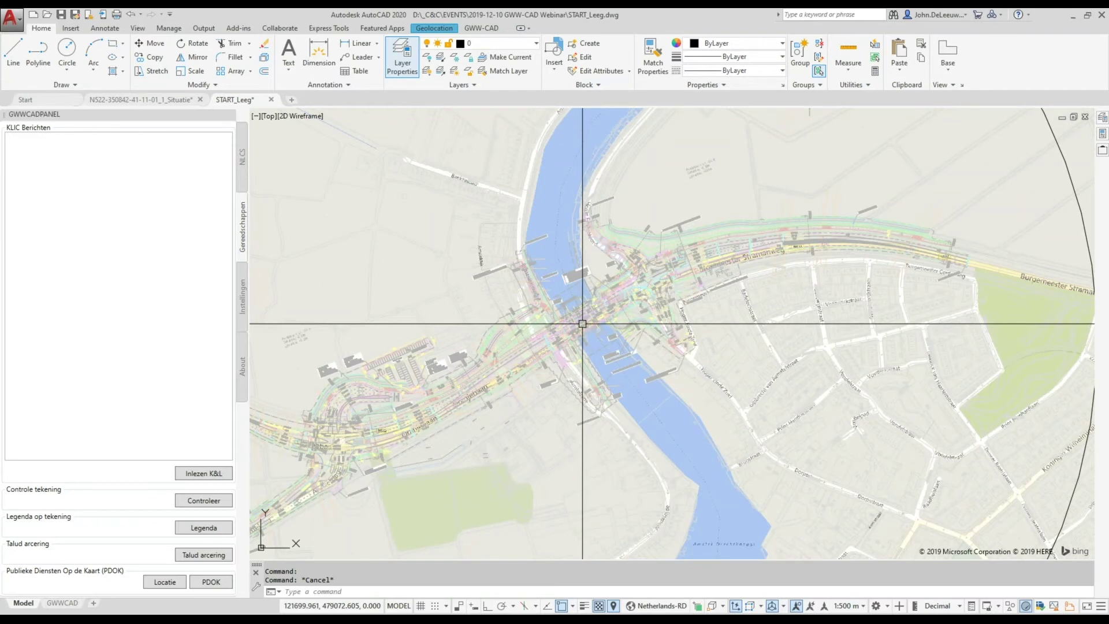
{"action": "scroll", "coordinate": [584, 321], "scroll_direction": "down", "scroll_amount": 3}
{"action": "scroll", "coordinate": [587, 317], "scroll_direction": "down", "scroll_amount": 3}
{"action": "scroll", "coordinate": [588, 315], "scroll_direction": "down", "scroll_amount": 2}
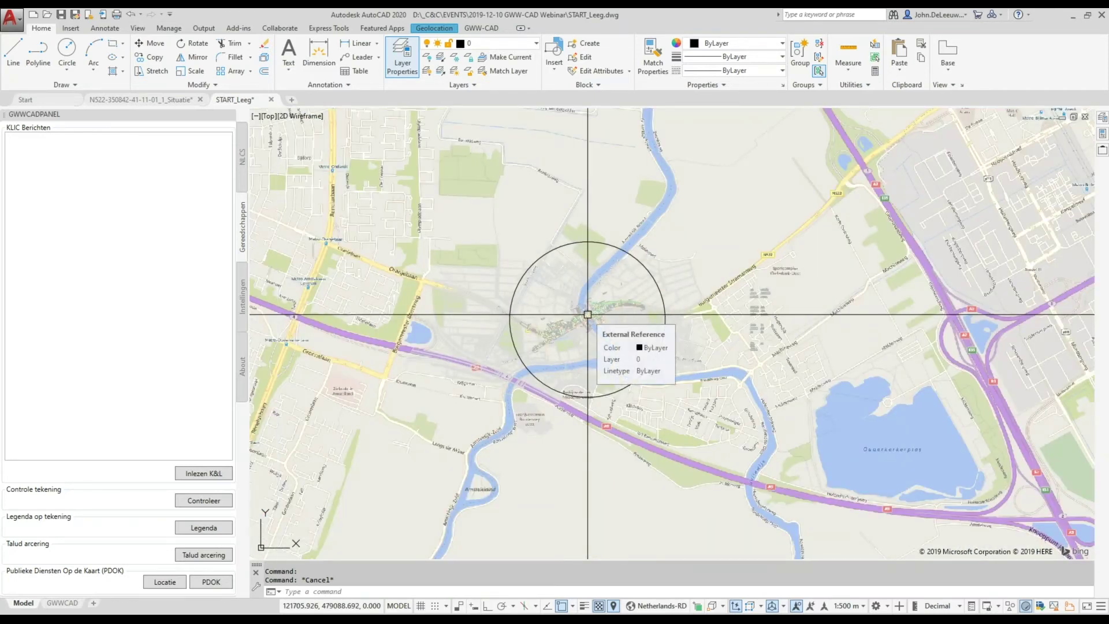
{"action": "left_click", "coordinate": [434, 28]}
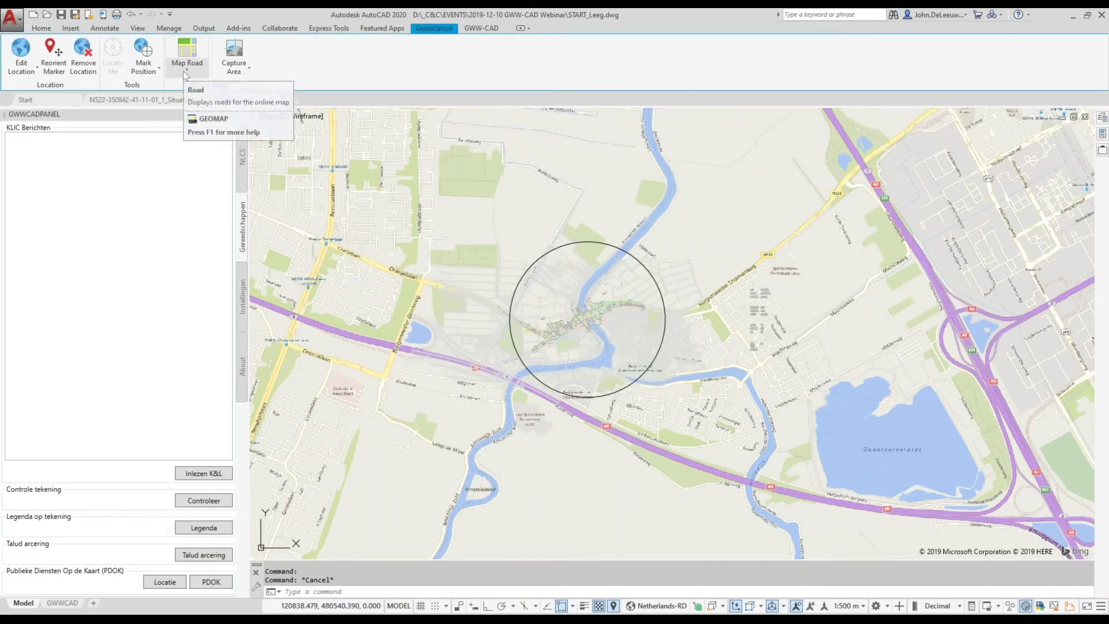
Set the online background map to Map Off and centre the view on the circled area
{"action": "left_click", "coordinate": [185, 77]}
{"action": "left_click", "coordinate": [196, 161]}
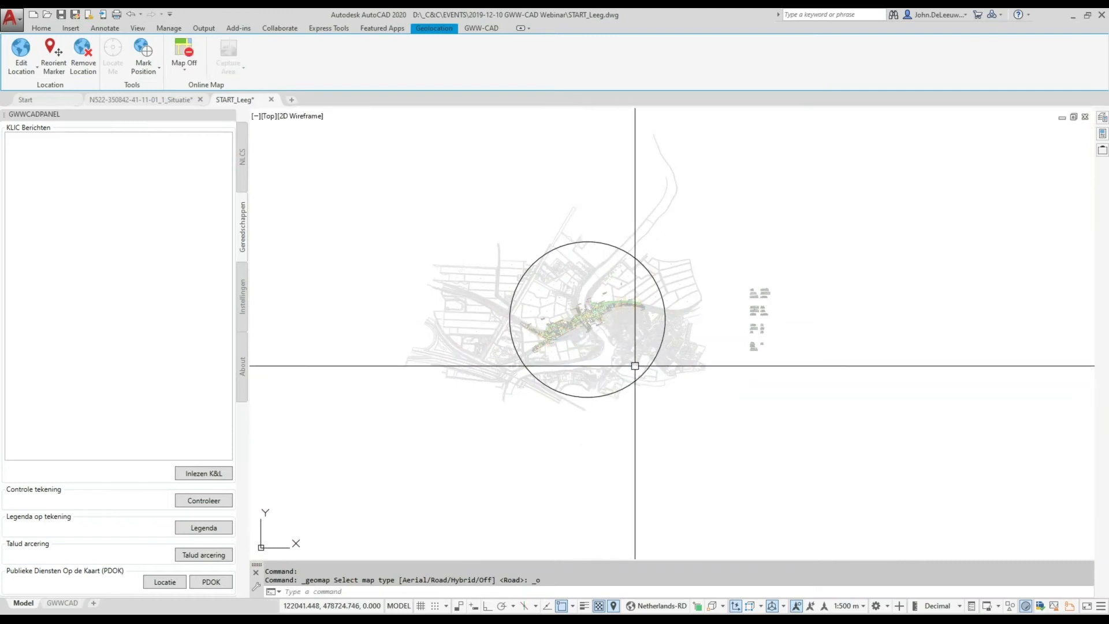
{"action": "scroll", "coordinate": [584, 328], "scroll_direction": "up", "scroll_amount": 5}
{"action": "middle_click_drag", "start_coordinate": [593, 325], "coordinate": [580, 329]}
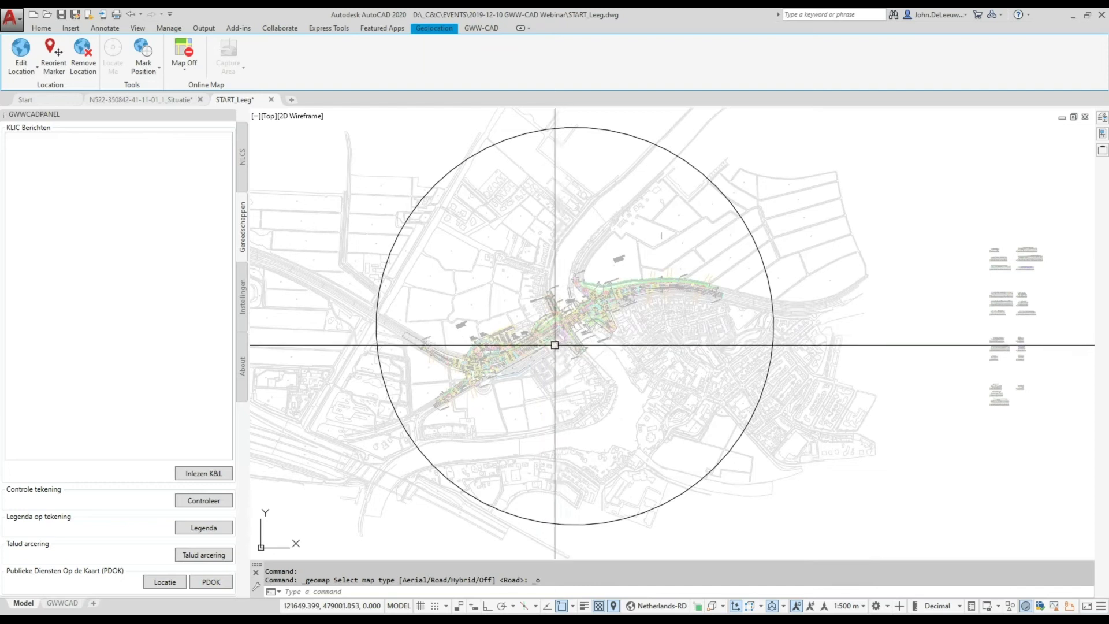
{"action": "middle_click_drag", "start_coordinate": [524, 269], "coordinate": [521, 277]}
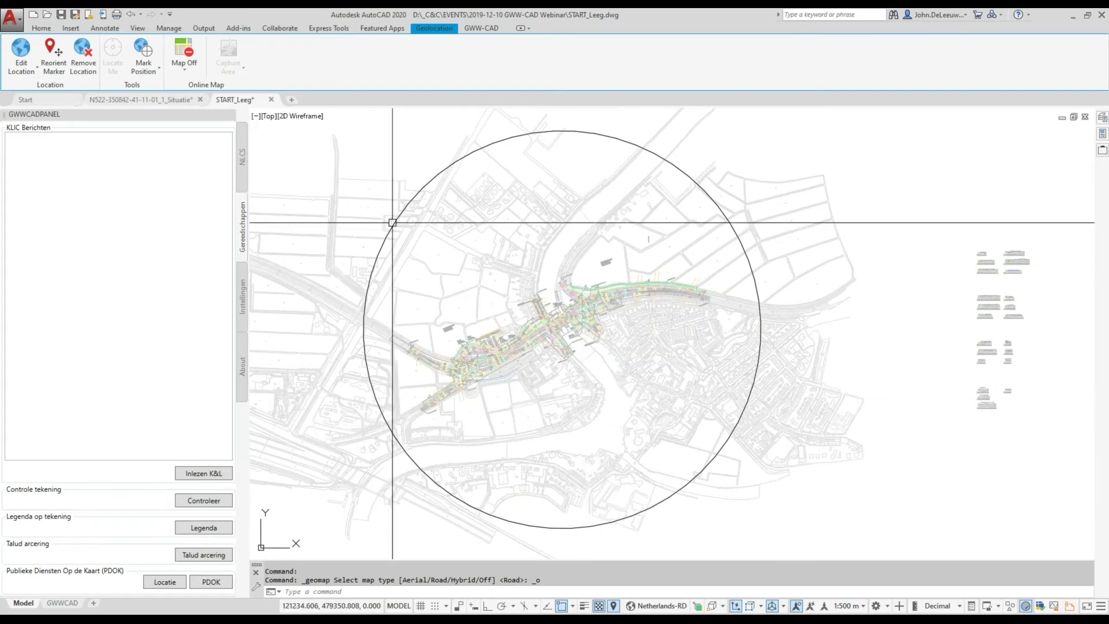
Set up the PDOK BRK import with parcel area text and stored data, then start area selection
{"action": "left_click", "coordinate": [211, 582]}
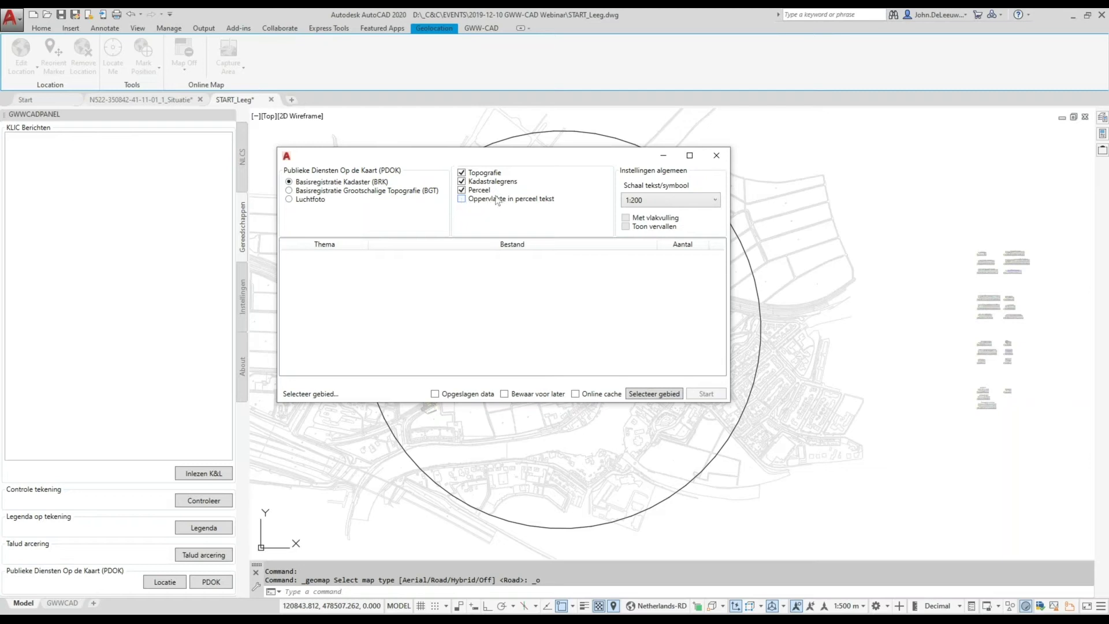
{"action": "left_click", "coordinate": [462, 199]}
{"action": "left_click_drag", "start_coordinate": [448, 158], "coordinate": [447, 135]}
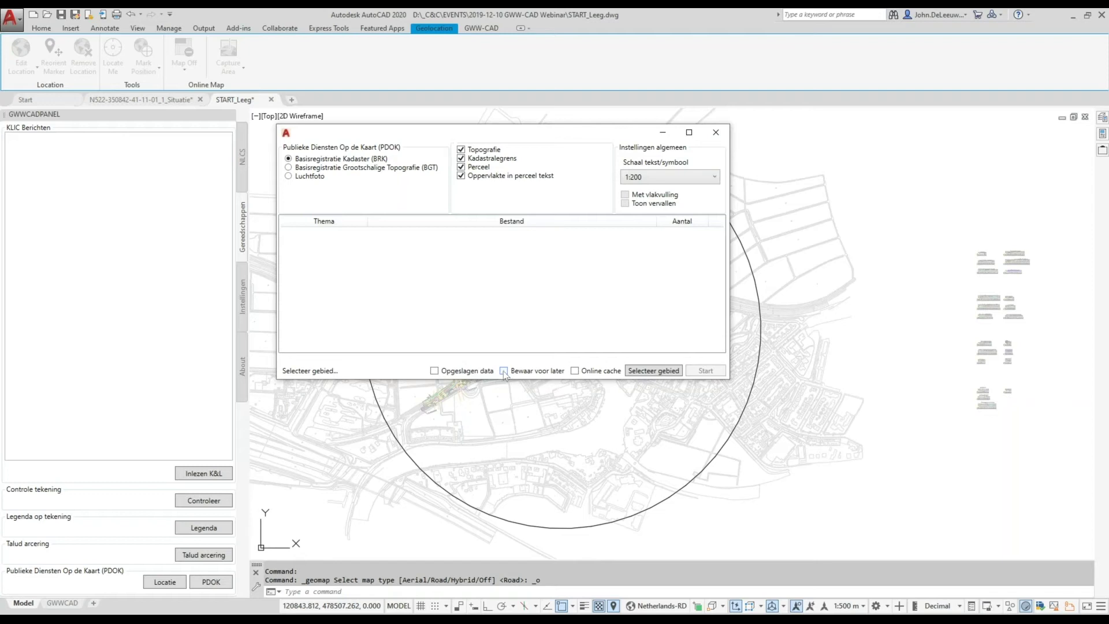
{"action": "left_click", "coordinate": [503, 372]}
{"action": "left_click", "coordinate": [505, 372]}
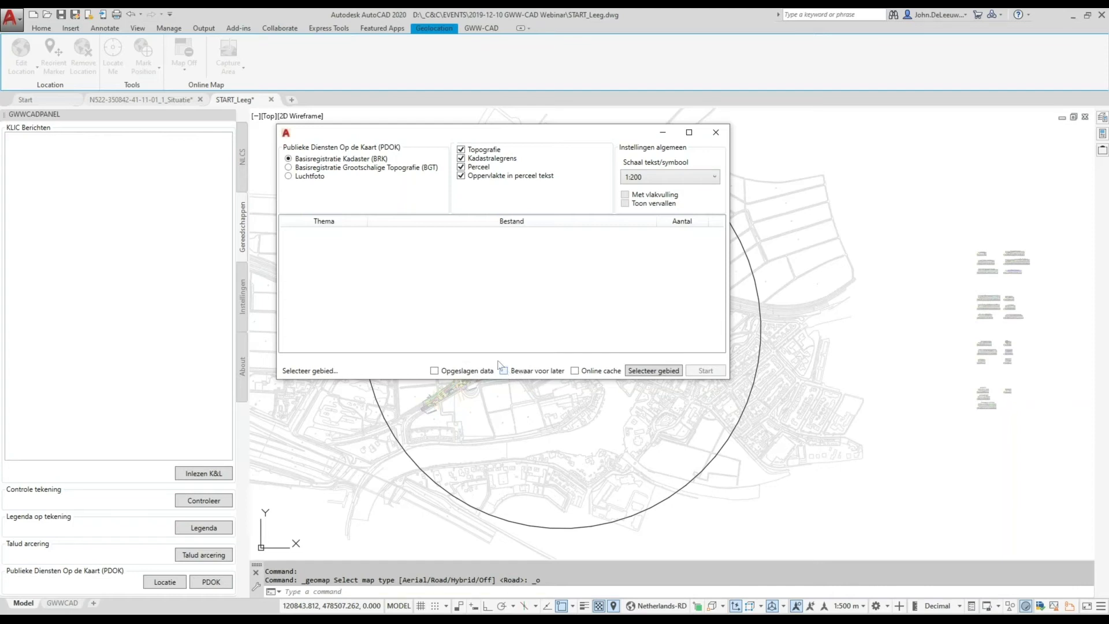
{"action": "left_click", "coordinate": [435, 371]}
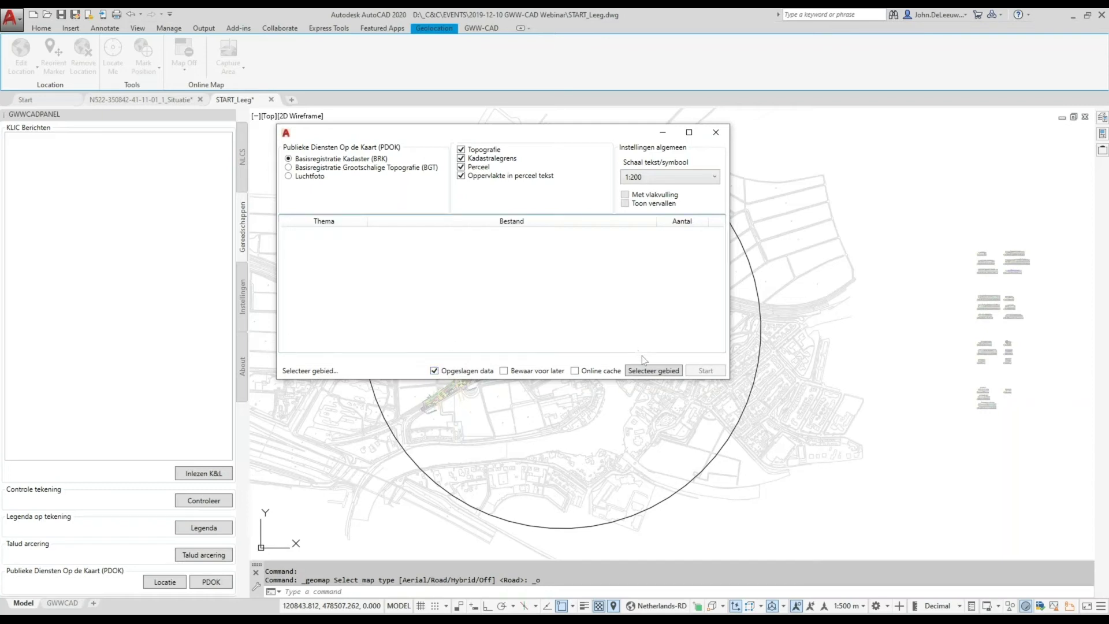
{"action": "left_click", "coordinate": [652, 372]}
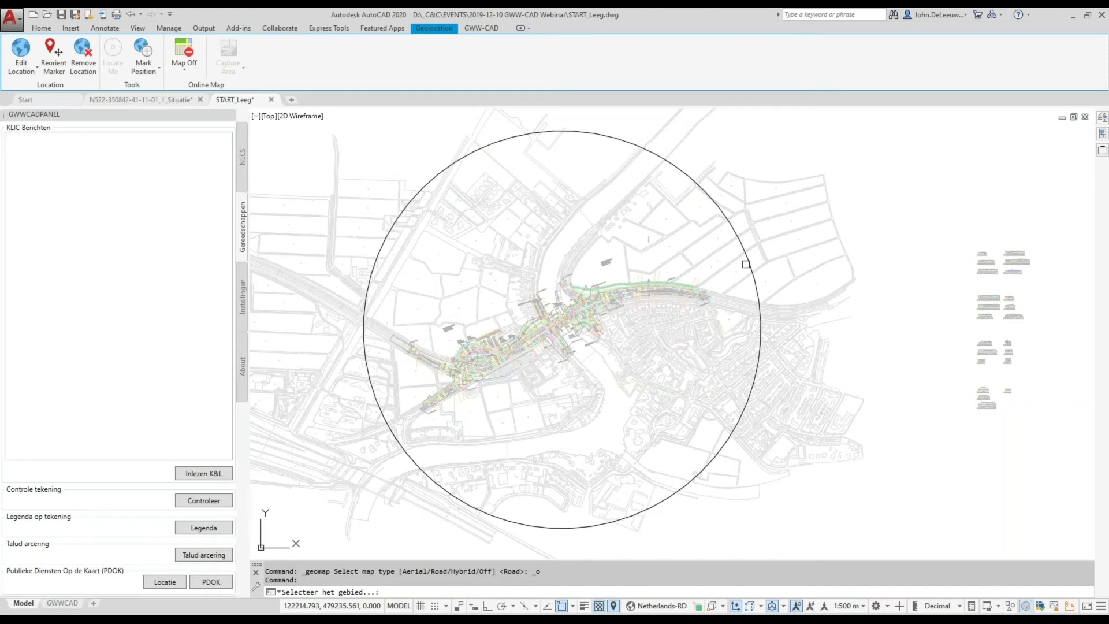
Import cadastral parcels for the circled area from BRK\N522-BRK.zip
{"action": "left_click", "coordinate": [745, 264]}
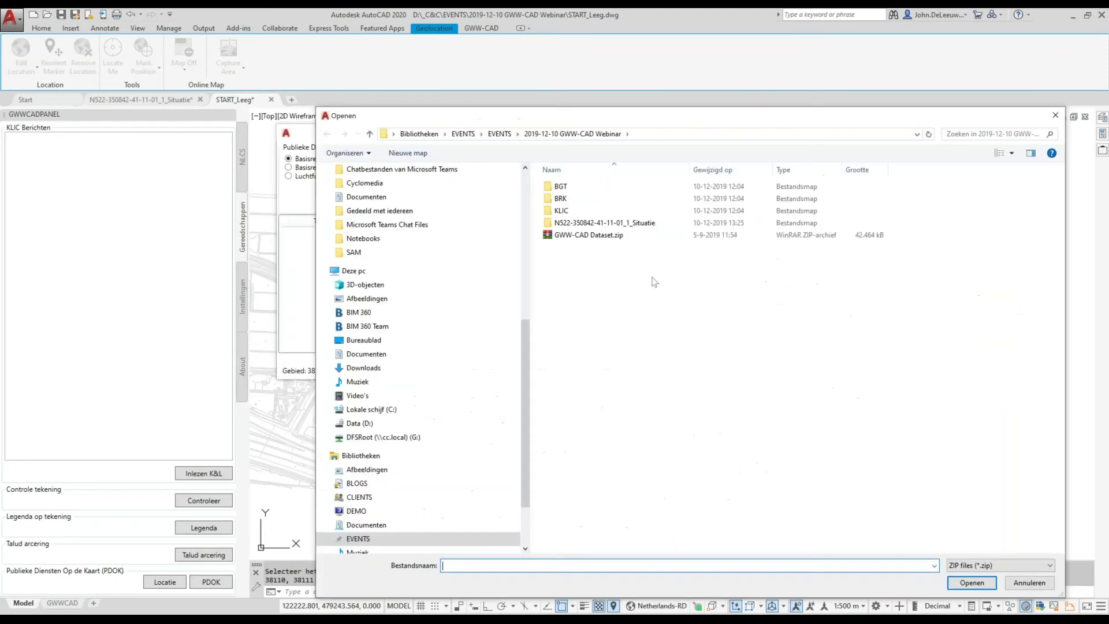
{"action": "mouse_move", "coordinate": [635, 118]}
{"action": "left_mouse_down"}
{"action": "mouse_move", "coordinate": [579, 58]}
{"action": "mouse_move", "coordinate": [568, 75]}
{"action": "left_mouse_up"}
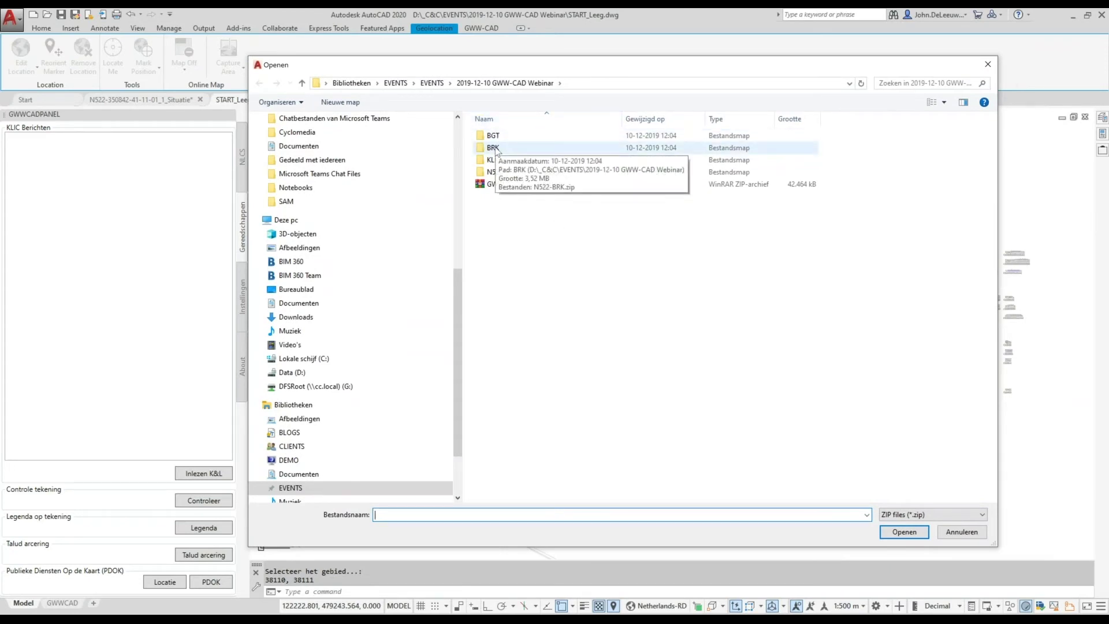
{"action": "double_click", "coordinate": [494, 147]}
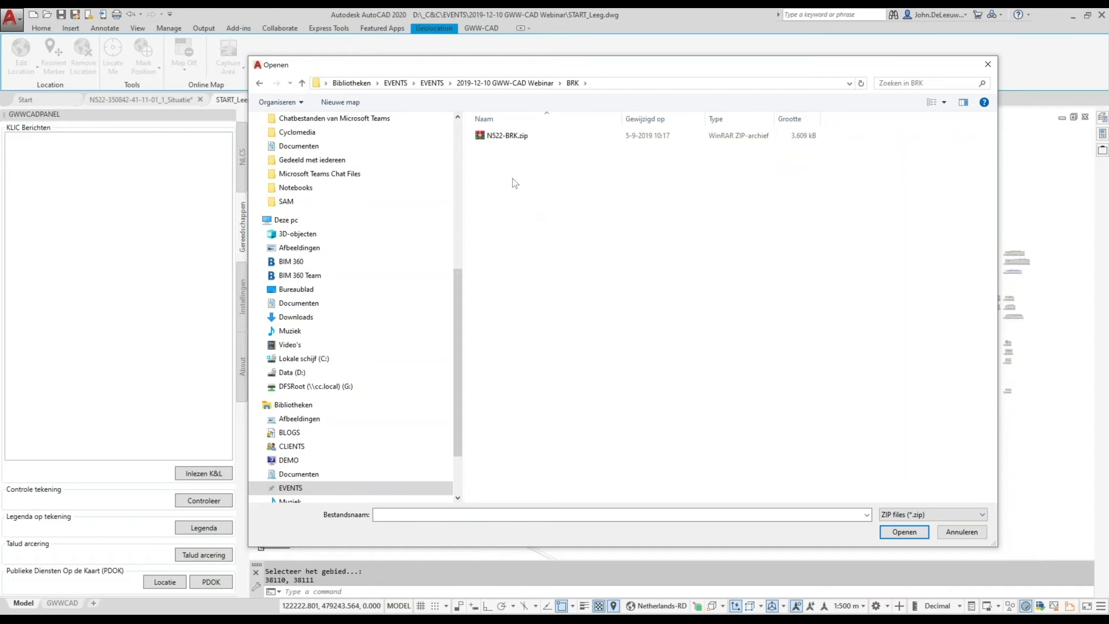
{"action": "mouse_move", "coordinate": [507, 136]}
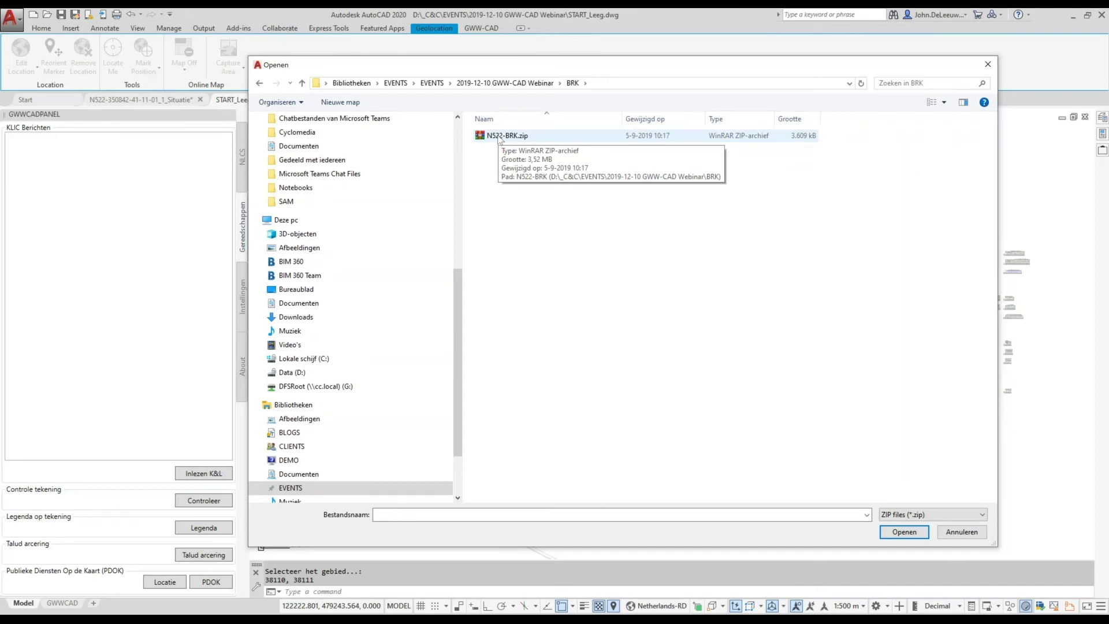
{"action": "double_click", "coordinate": [500, 136]}
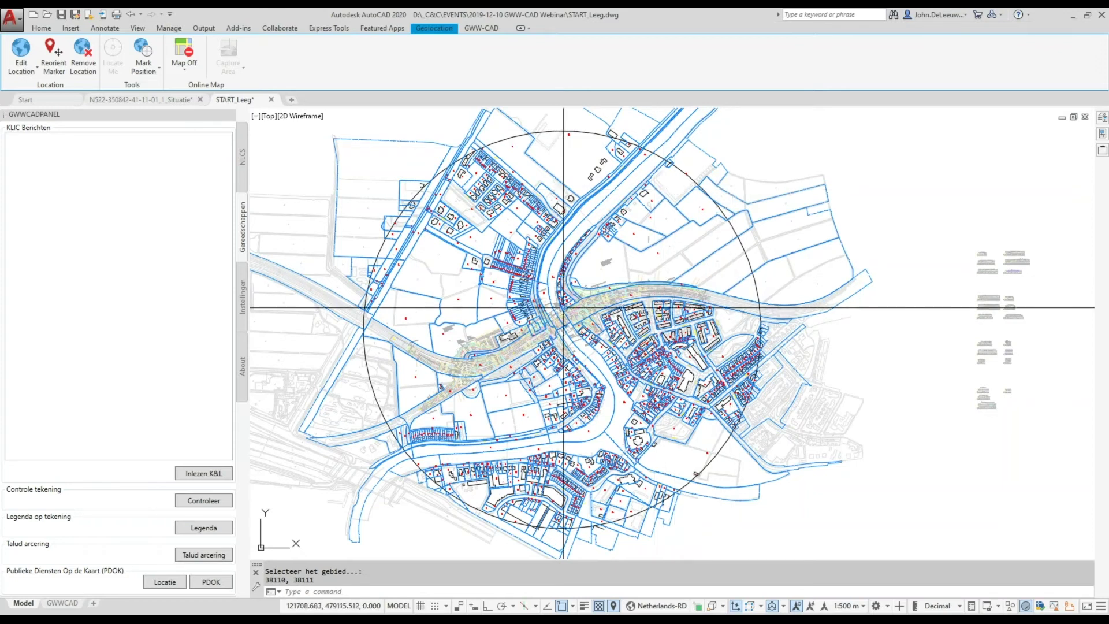
{"action": "scroll", "coordinate": [564, 305], "scroll_direction": "up", "scroll_amount": 2}
{"action": "scroll", "coordinate": [586, 309], "scroll_direction": "up", "scroll_amount": 2}
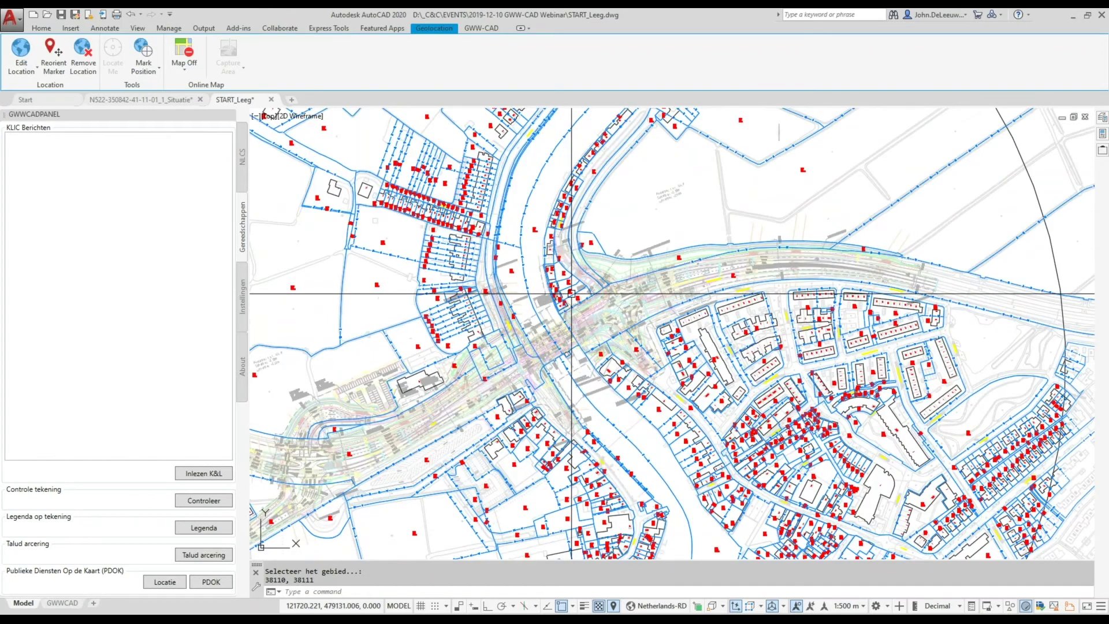
{"action": "scroll", "coordinate": [586, 309], "scroll_direction": "up", "scroll_amount": 2}
{"action": "scroll", "coordinate": [584, 297], "scroll_direction": "up", "scroll_amount": 2}
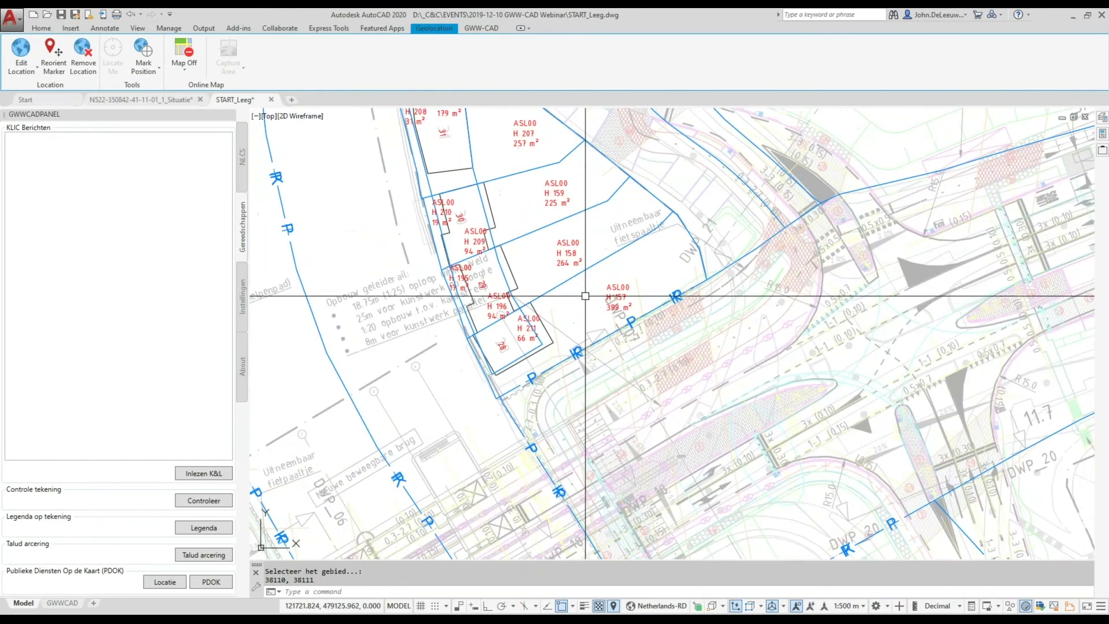
{"action": "scroll", "coordinate": [587, 353], "scroll_direction": "up", "scroll_amount": 2}
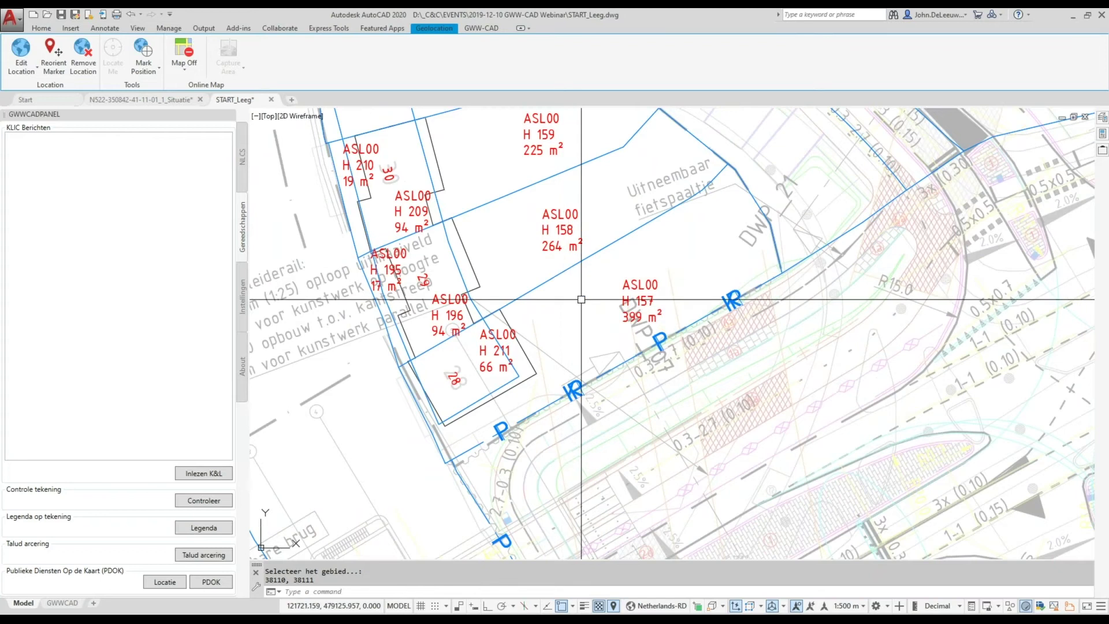
{"action": "middle_click_drag", "start_coordinate": [582, 303], "coordinate": [539, 262]}
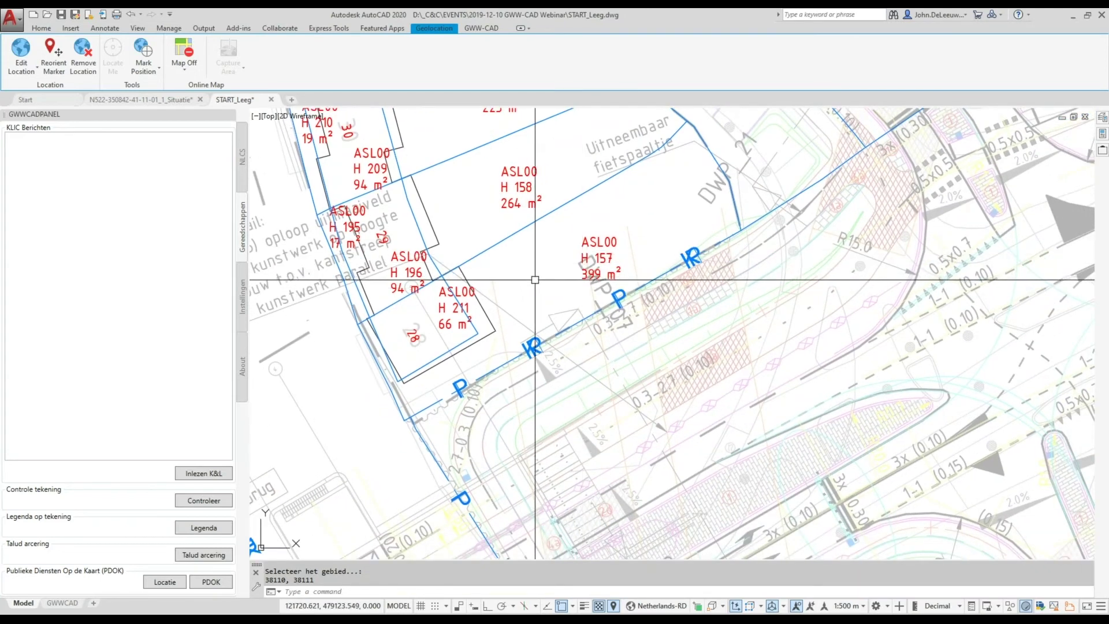
{"action": "middle_click_drag", "start_coordinate": [535, 298], "coordinate": [646, 226]}
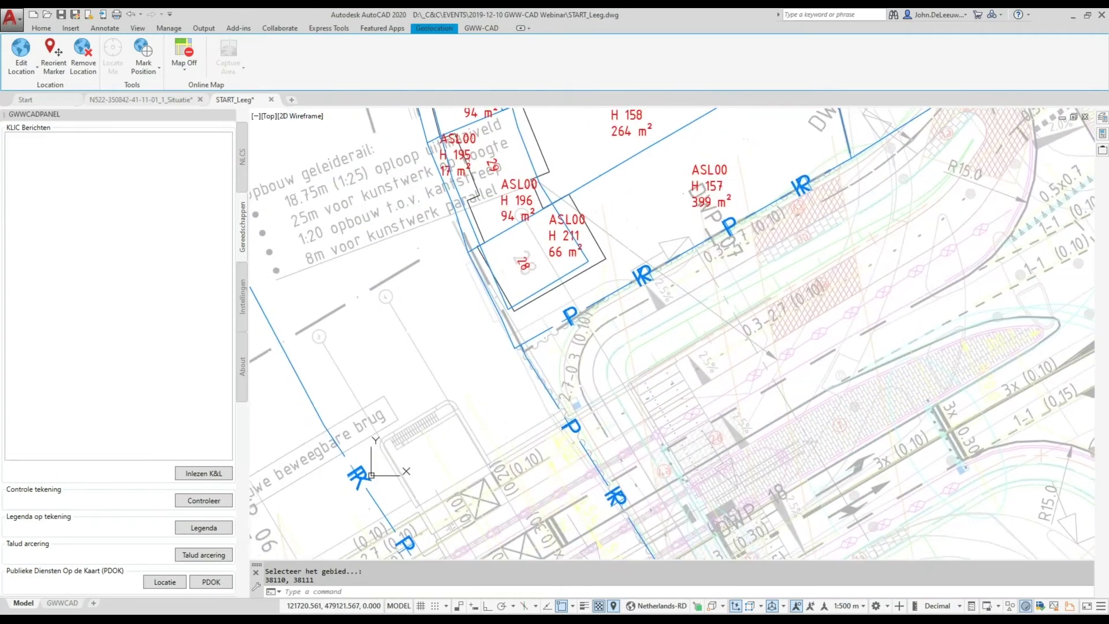
{"action": "scroll", "coordinate": [513, 257], "scroll_direction": "down", "scroll_amount": 2}
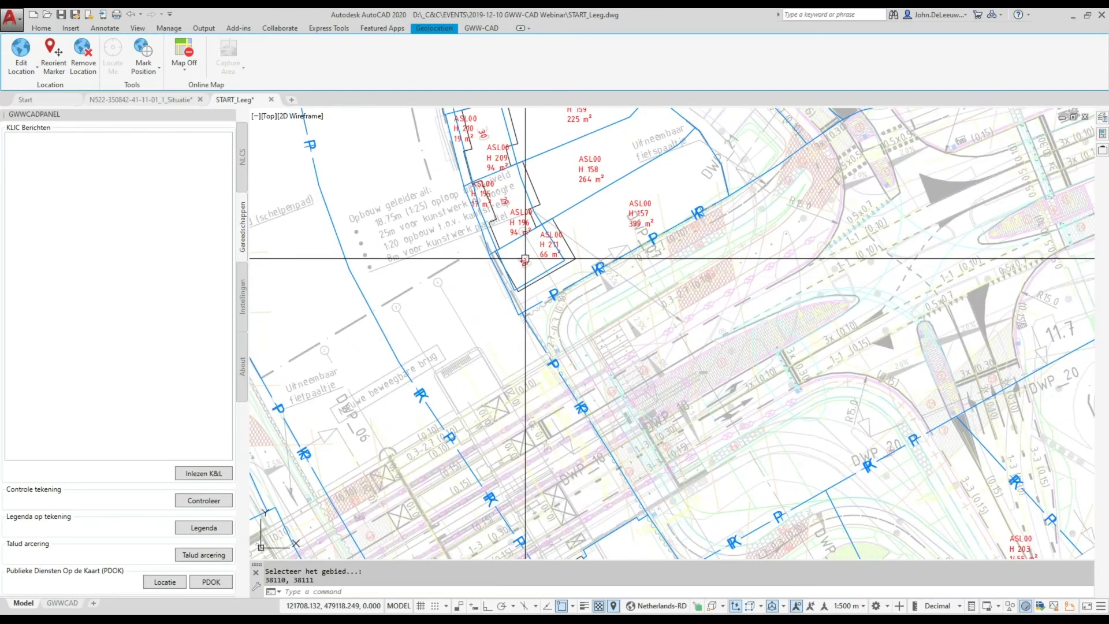
{"action": "mouse_move", "coordinate": [440, 316]}
{"action": "middle_mouse_down"}
{"action": "mouse_move", "coordinate": [445, 307]}
{"action": "mouse_move", "coordinate": [391, 270]}
{"action": "middle_mouse_up"}
{"action": "scroll", "coordinate": [445, 308], "scroll_direction": "down", "scroll_amount": 2}
{"action": "scroll", "coordinate": [391, 270], "scroll_direction": "up", "scroll_amount": 2}
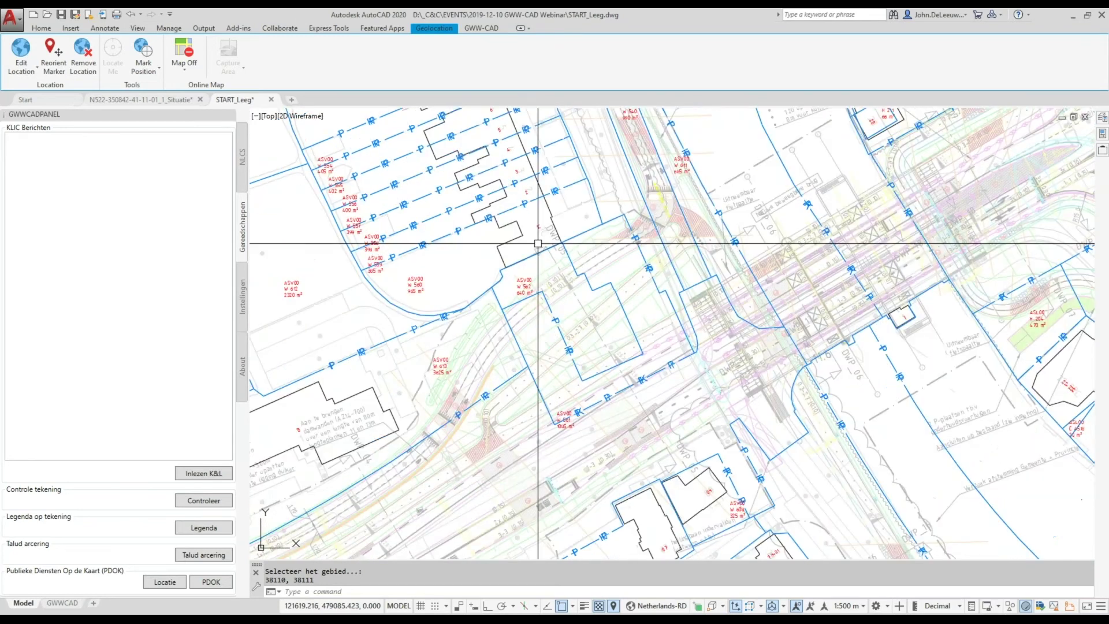
{"action": "scroll", "coordinate": [539, 230], "scroll_direction": "up", "scroll_amount": 2}
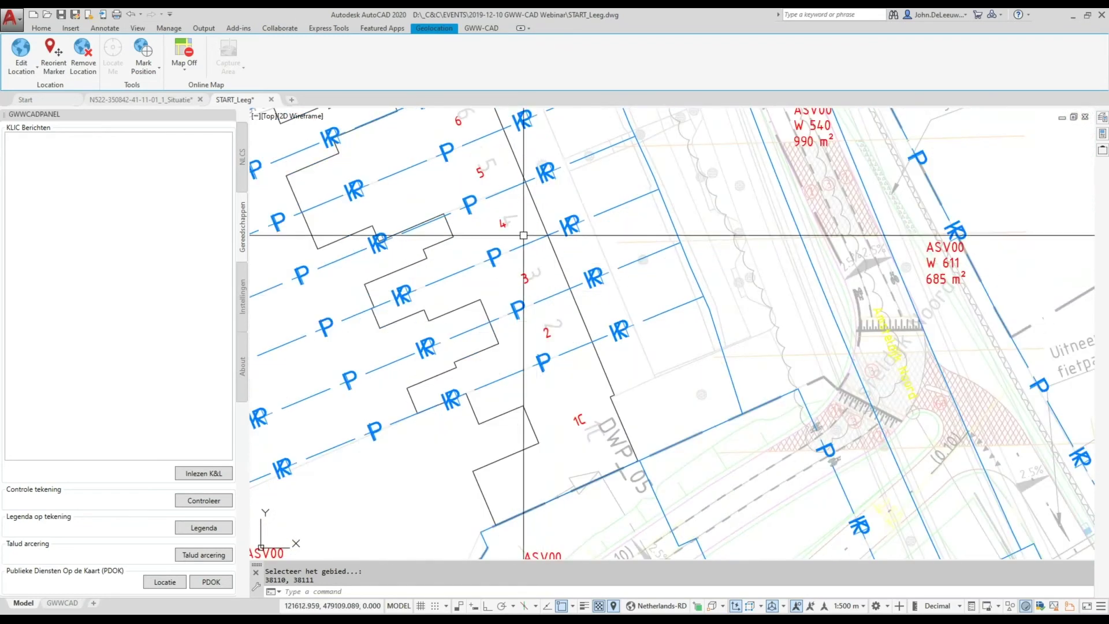
{"action": "scroll", "coordinate": [553, 280], "scroll_direction": "down", "scroll_amount": 2}
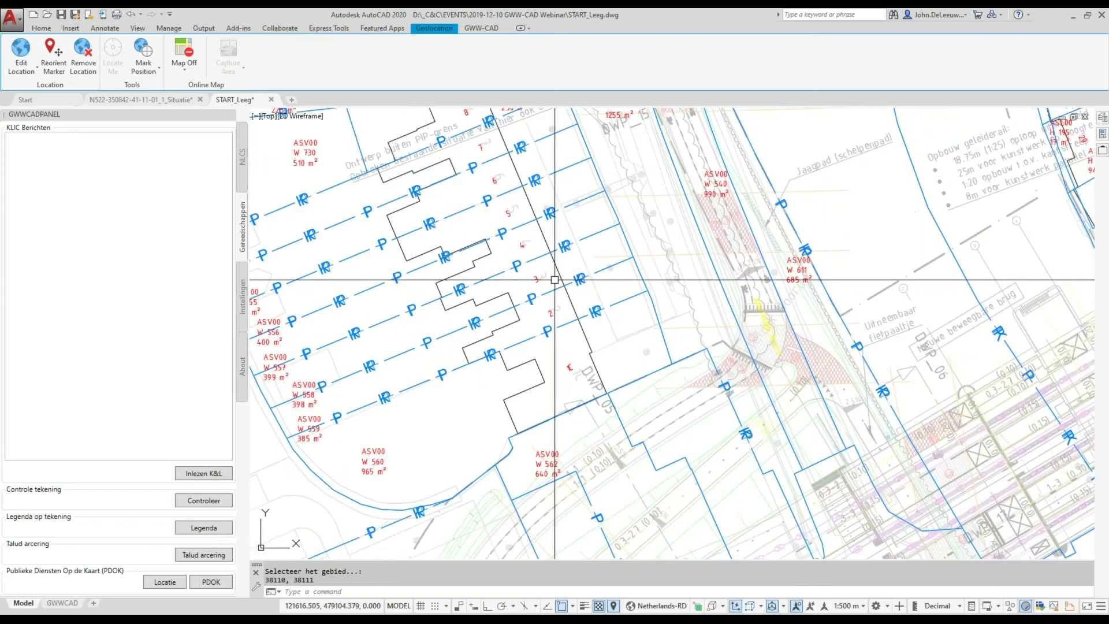
{"action": "scroll", "coordinate": [553, 280], "scroll_direction": "down", "scroll_amount": 1}
{"action": "scroll", "coordinate": [566, 289], "scroll_direction": "down", "scroll_amount": 1}
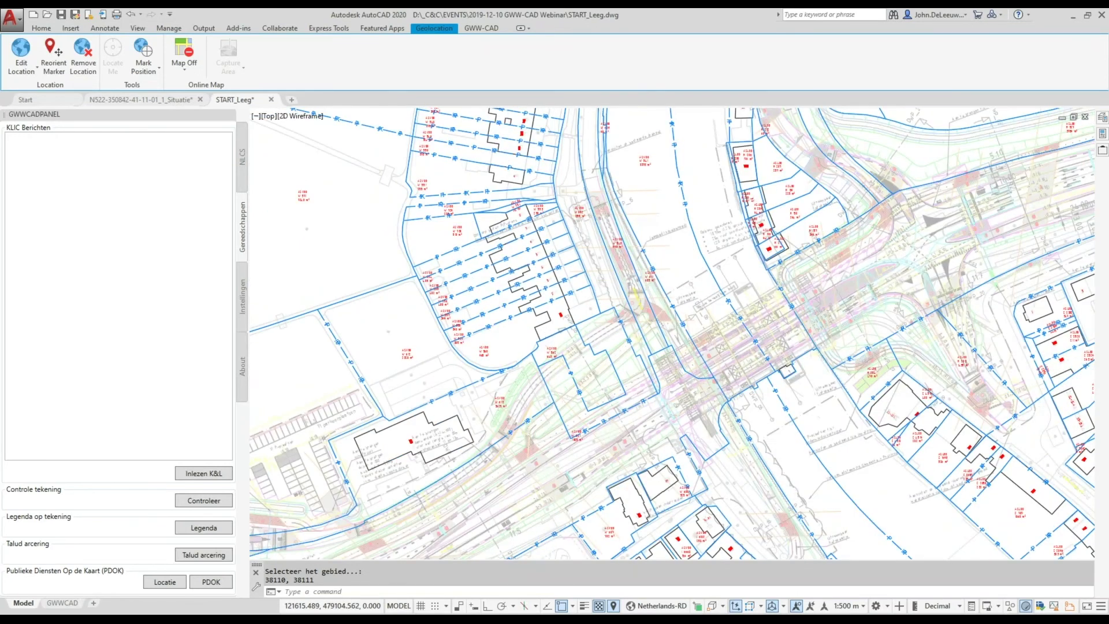
{"action": "middle_click_drag", "start_coordinate": [601, 320], "coordinate": [504, 302]}
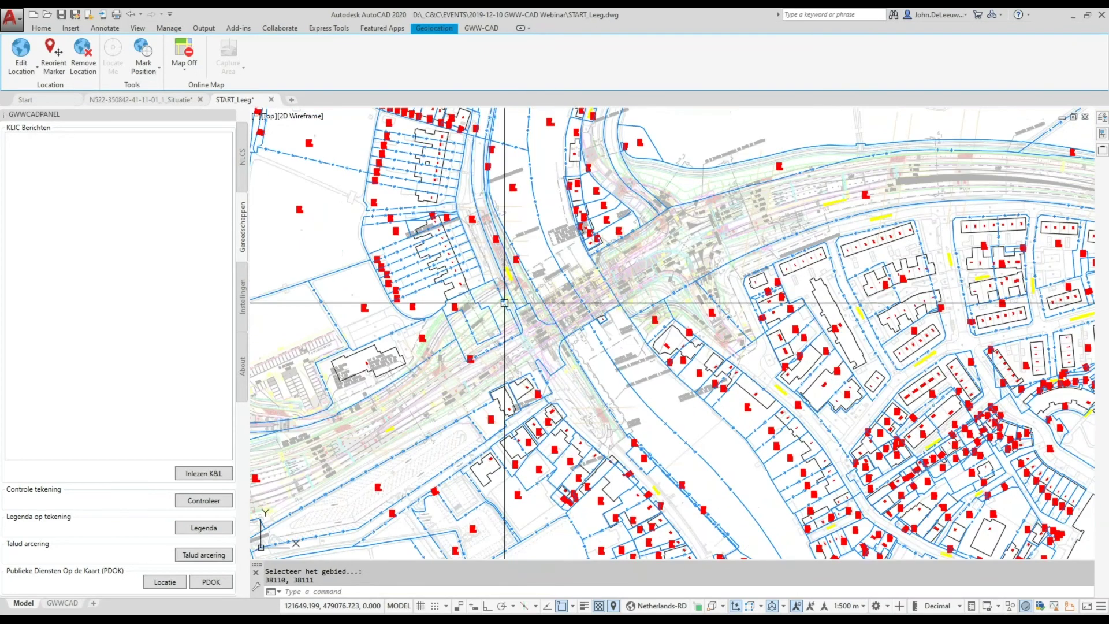
{"action": "scroll", "coordinate": [534, 314], "scroll_direction": "down", "scroll_amount": 1}
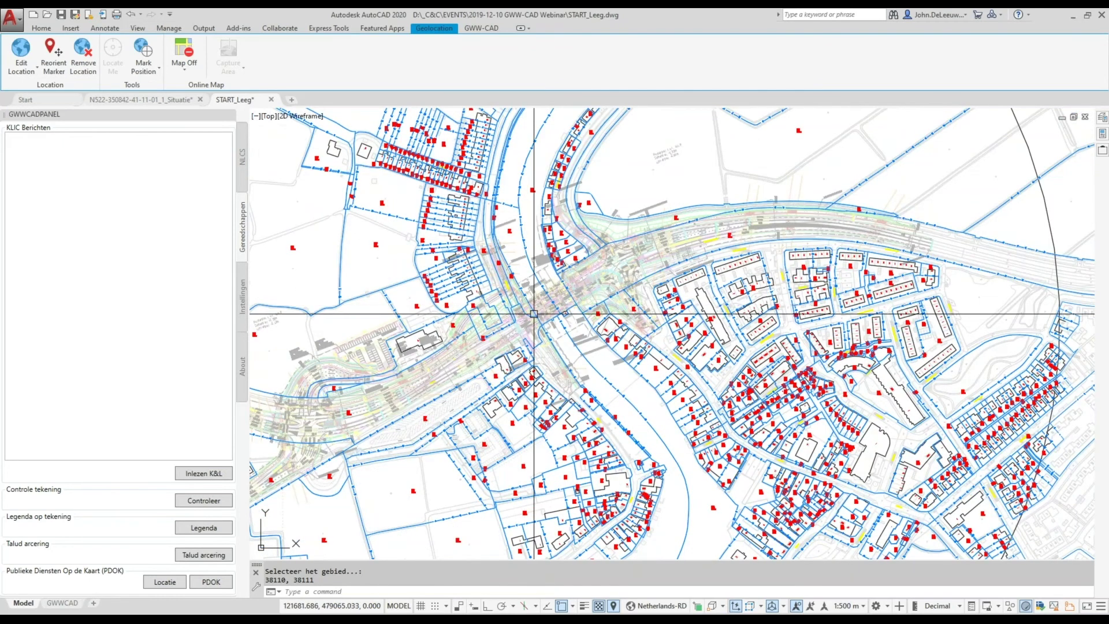
{"action": "scroll", "coordinate": [534, 314], "scroll_direction": "down", "scroll_amount": 1}
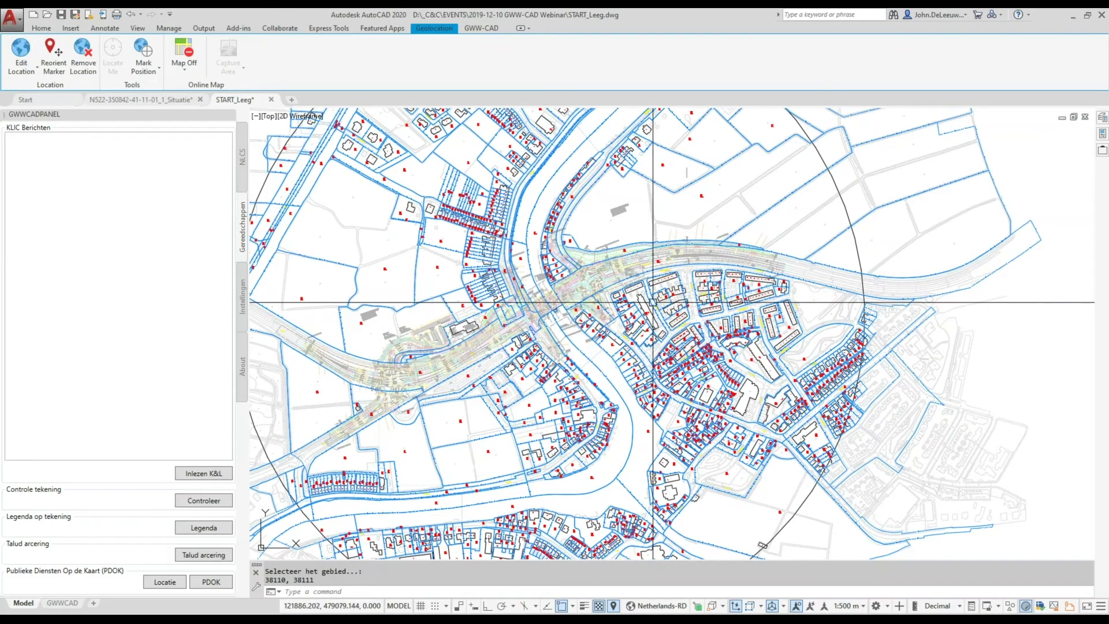
{"action": "scroll", "coordinate": [613, 316], "scroll_direction": "down", "scroll_amount": 2}
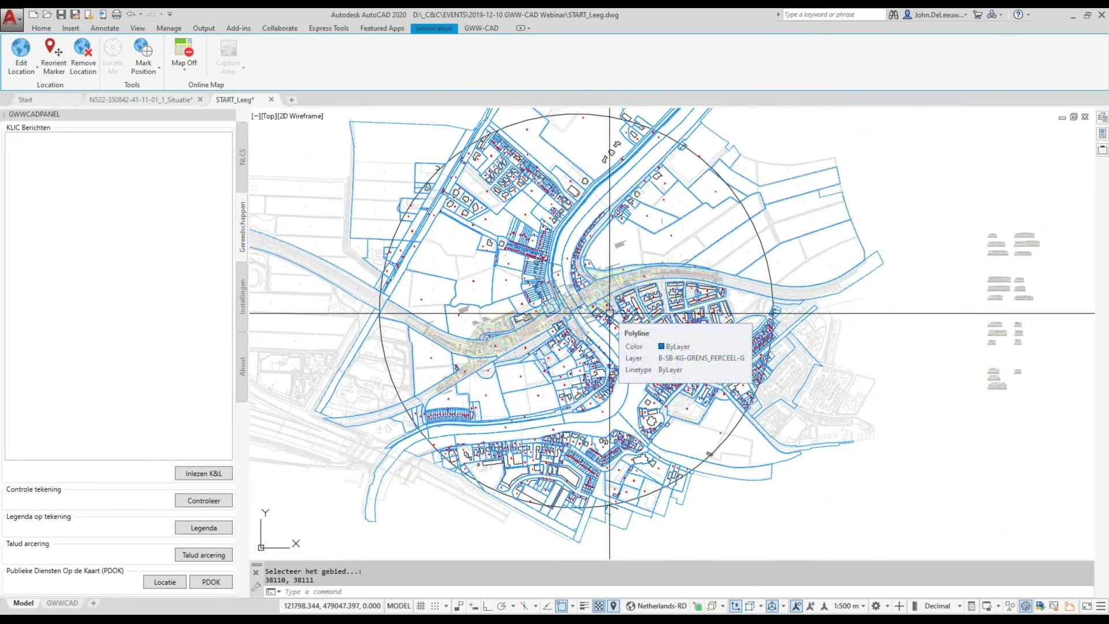
{"action": "scroll", "coordinate": [575, 314], "scroll_direction": "up", "scroll_amount": 2}
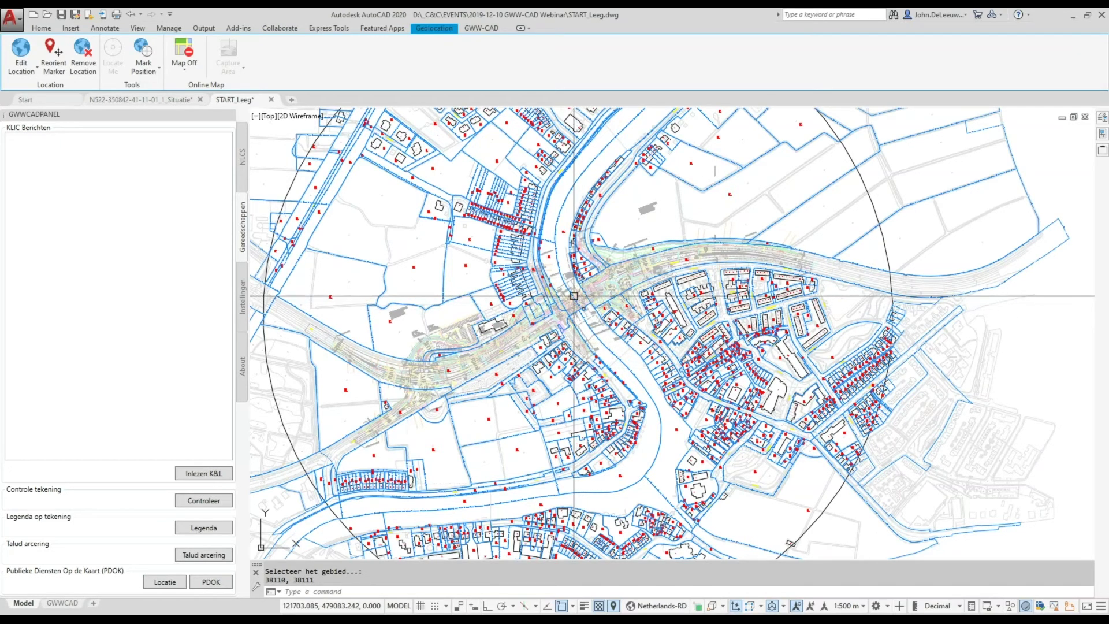
{"action": "scroll", "coordinate": [569, 292], "scroll_direction": "down", "scroll_amount": 2}
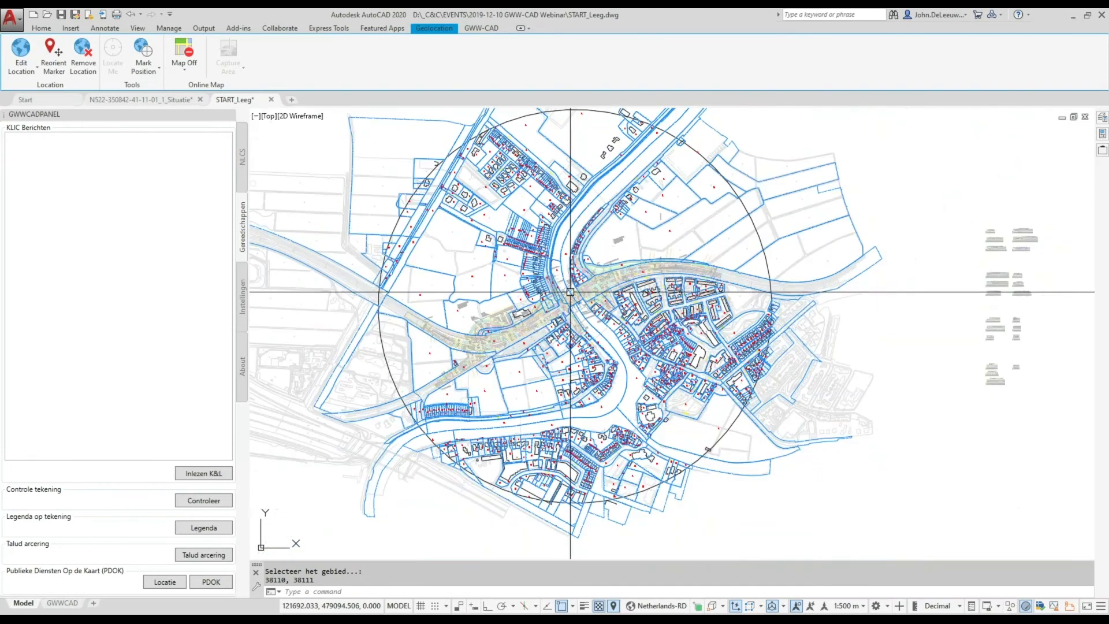
{"action": "scroll", "coordinate": [572, 295], "scroll_direction": "down", "scroll_amount": 1}
{"action": "scroll", "coordinate": [569, 300], "scroll_direction": "down", "scroll_amount": 1}
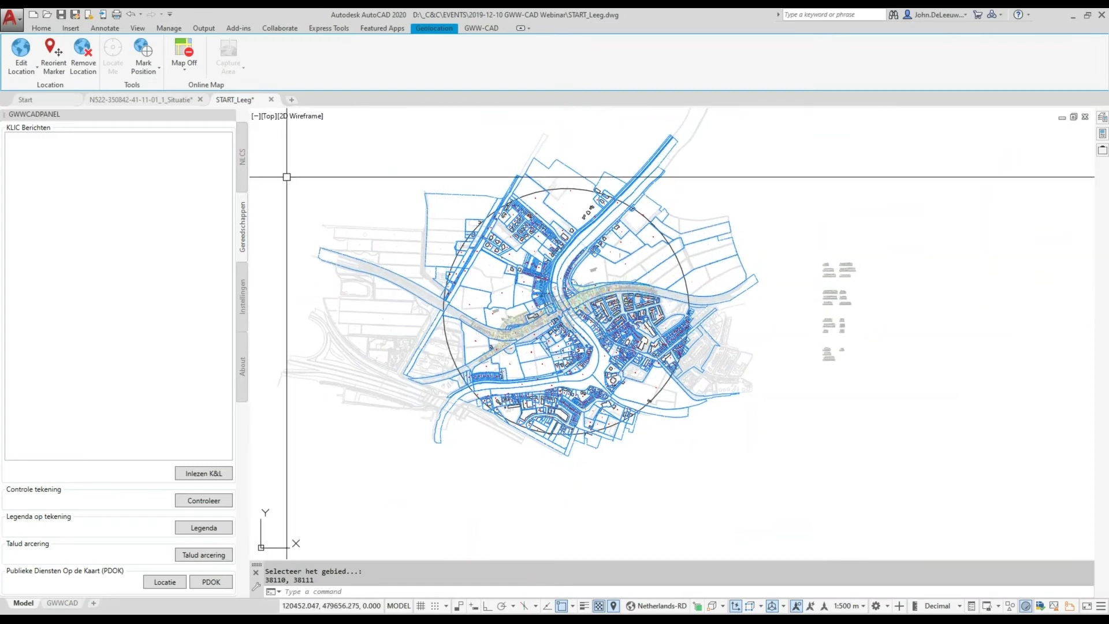
Close START_Leeg without saving the parcel import and reopen it from recent documents
{"action": "left_click", "coordinate": [276, 102]}
{"action": "left_click", "coordinate": [586, 341]}
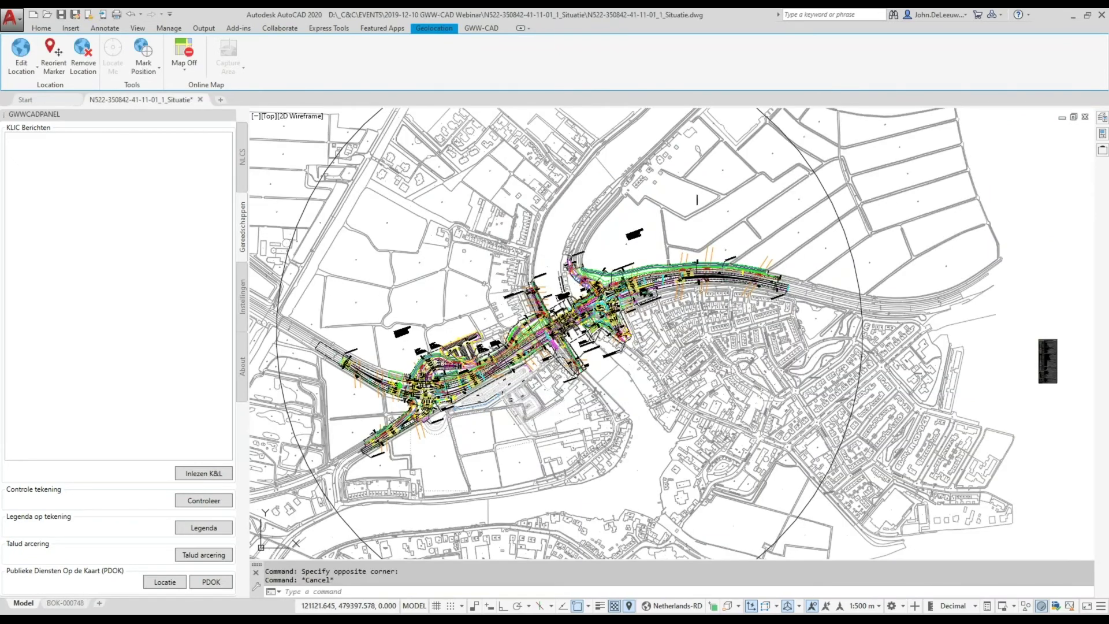
{"action": "left_click", "coordinate": [11, 17]}
{"action": "left_click", "coordinate": [137, 99]}
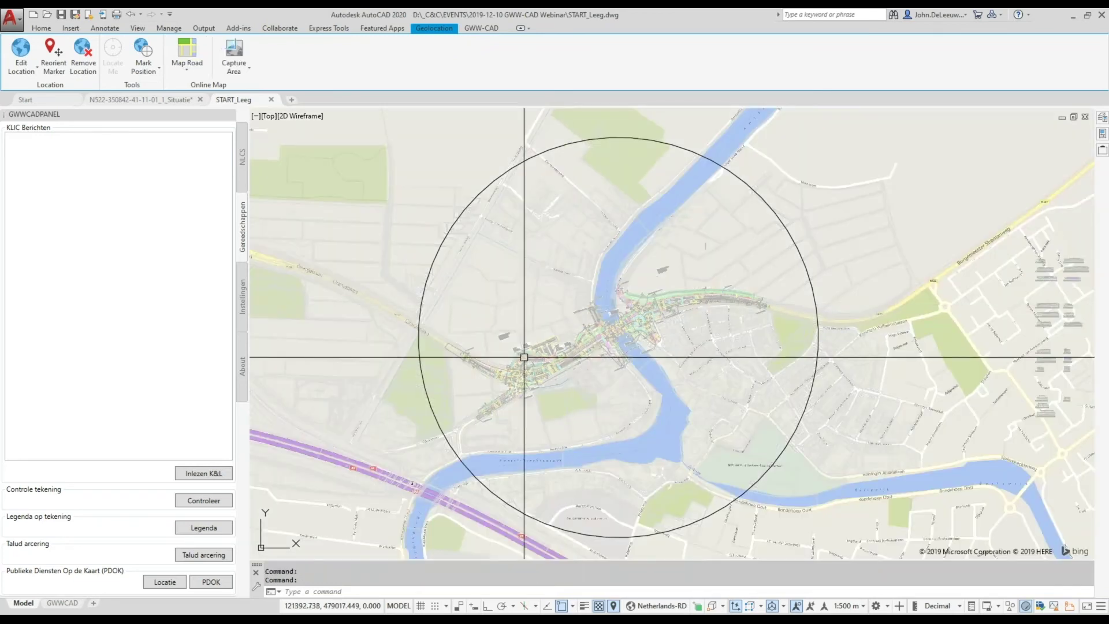
Switch the Bing road map off and bring up the PDOK public map data window
{"action": "middle_click_drag", "start_coordinate": [465, 232], "coordinate": [437, 226]}
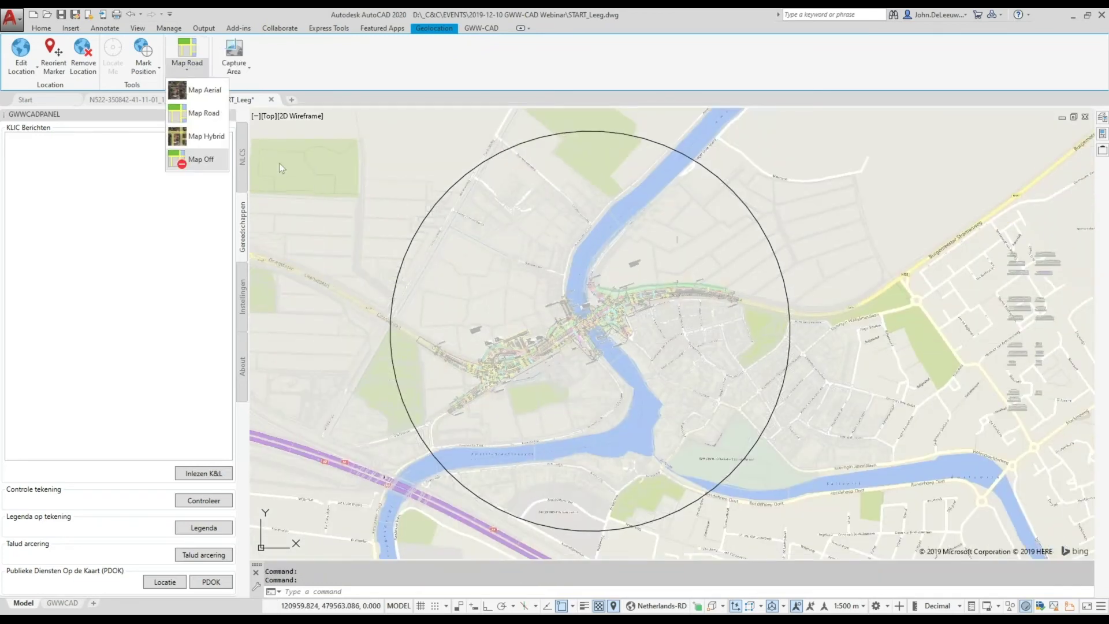
{"action": "left_click", "coordinate": [200, 159]}
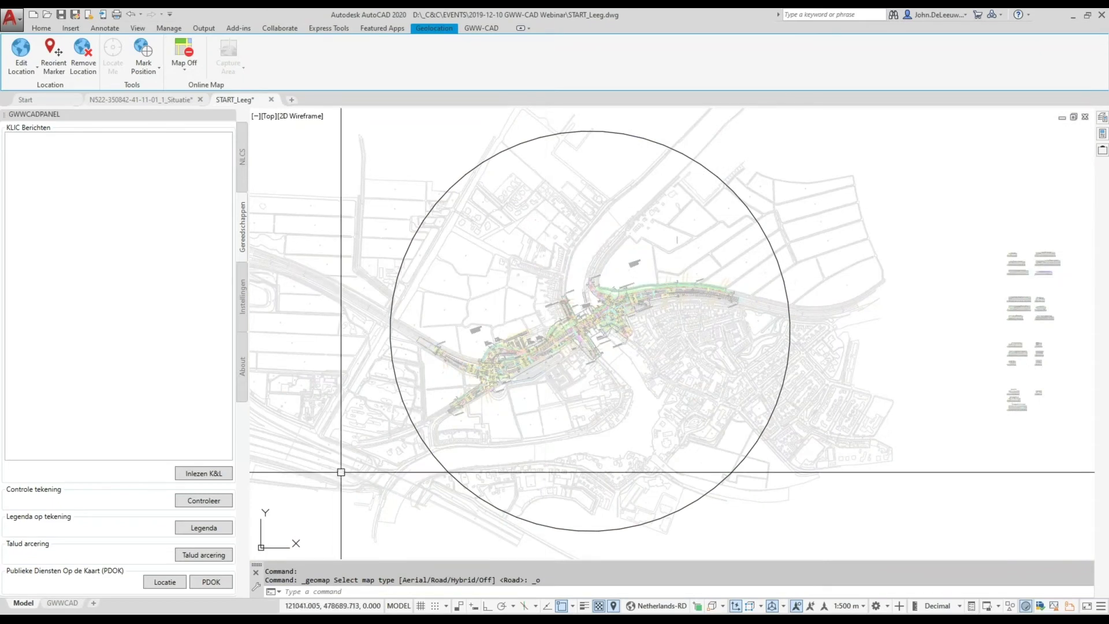
{"action": "left_click", "coordinate": [210, 581]}
Choose BGT large-scale topography from saved data (Opgeslagen data) and begin selecting the area
{"action": "left_click", "coordinate": [301, 168]}
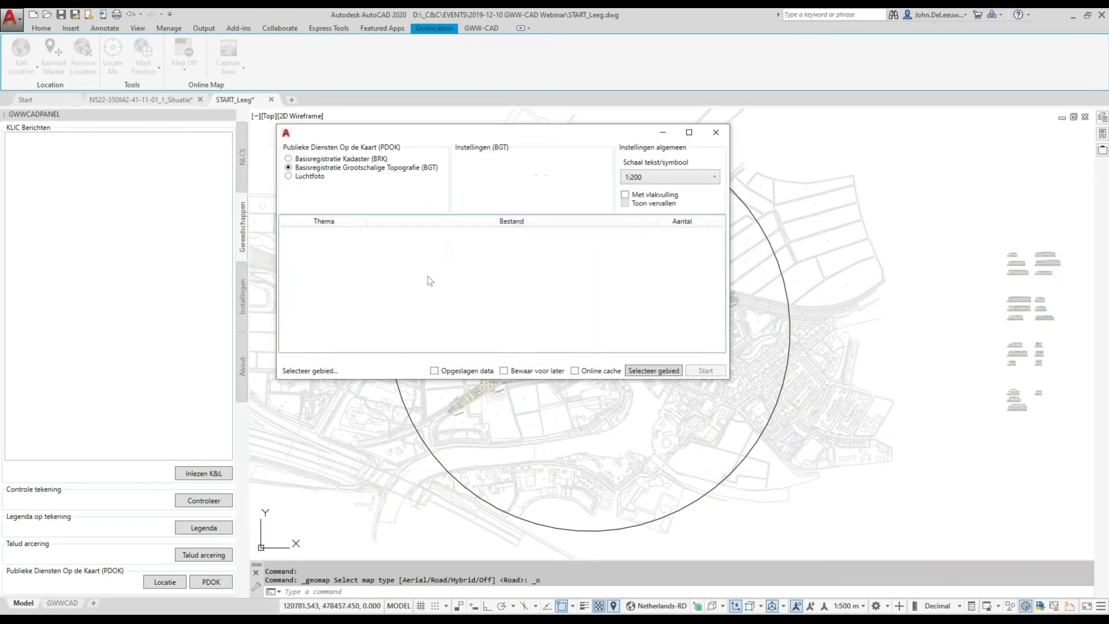
{"action": "left_click", "coordinate": [435, 370]}
{"action": "left_click", "coordinate": [653, 371]}
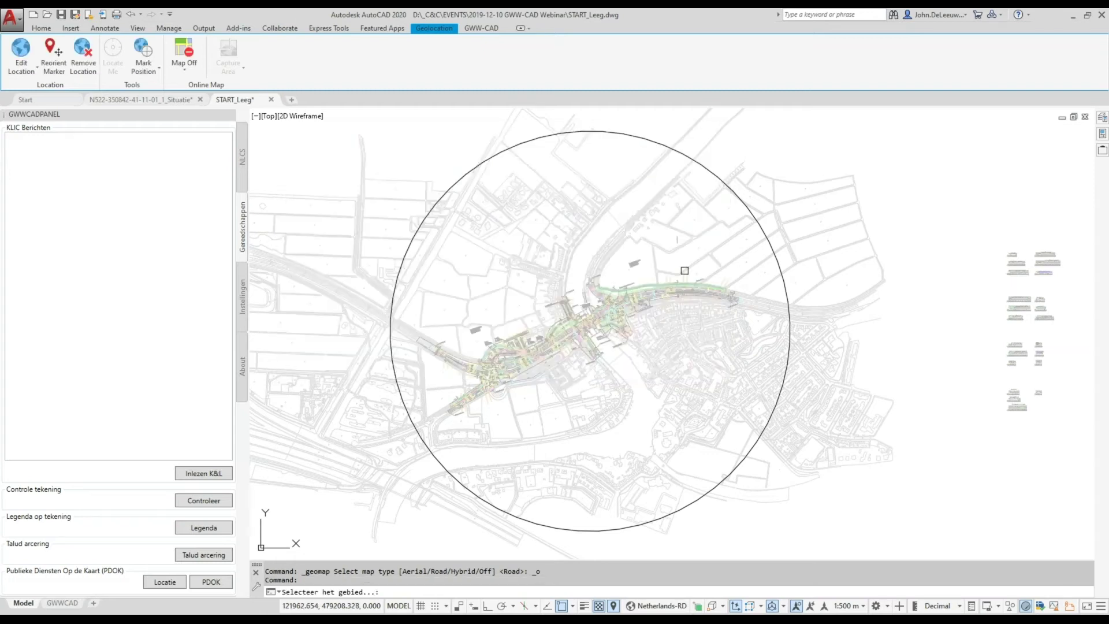
Import BGT topography for the circled area from BGT\N522-BGT.zip
{"action": "left_click", "coordinate": [682, 154]}
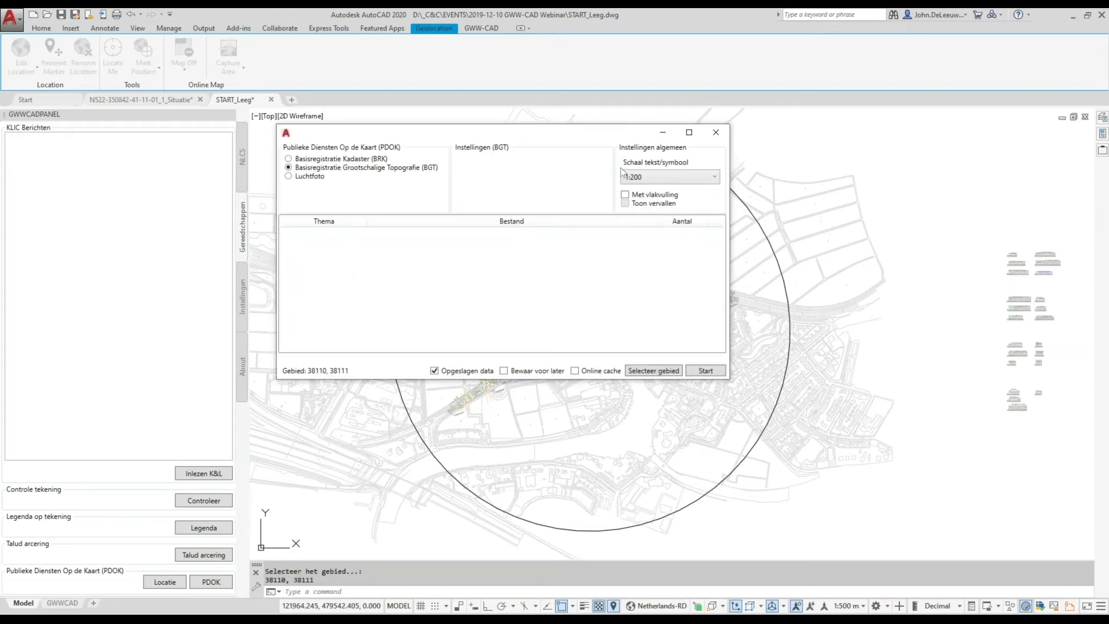
{"action": "left_click", "coordinate": [705, 371]}
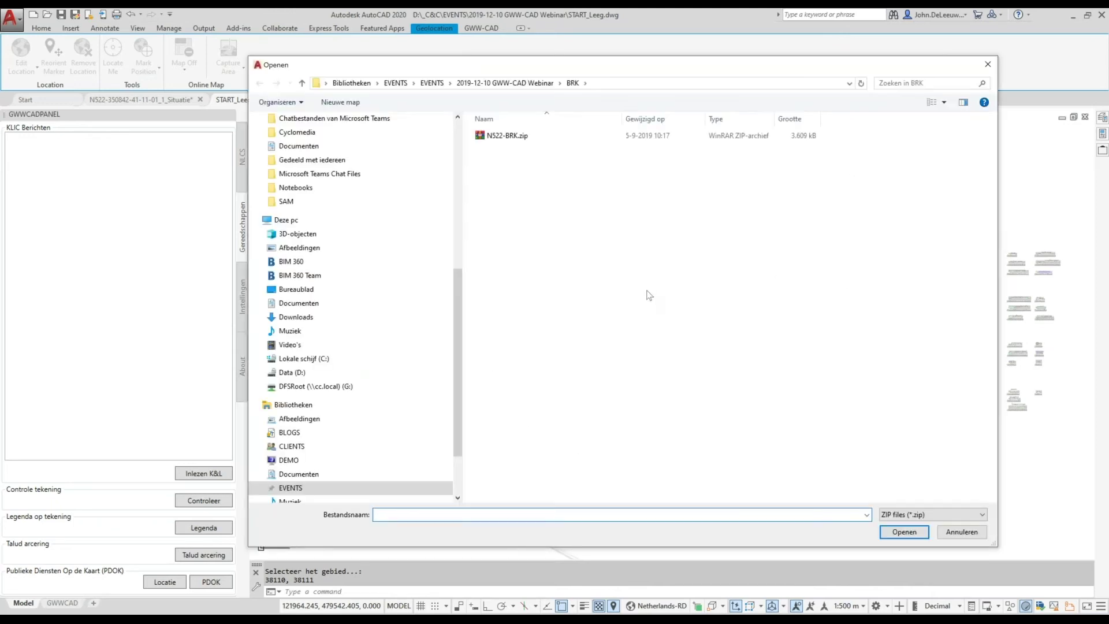
{"action": "left_click", "coordinate": [524, 84]}
{"action": "double_click", "coordinate": [500, 138]}
{"action": "double_click", "coordinate": [508, 136]}
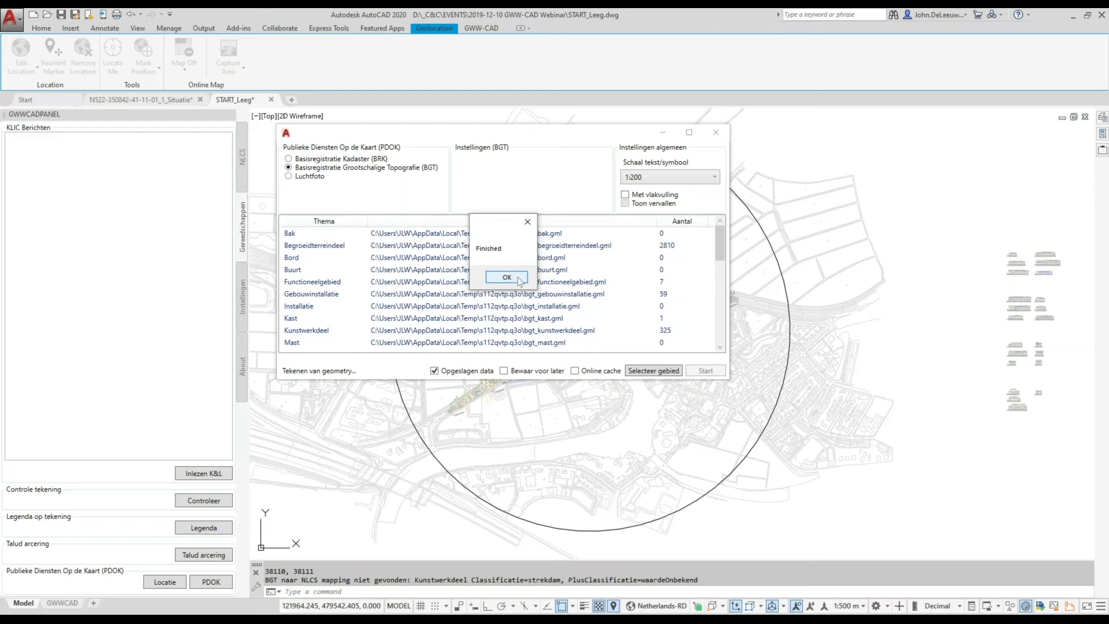
Accept the finished BGT import so the topography is drawn into the plan
{"action": "left_click", "coordinate": [519, 280]}
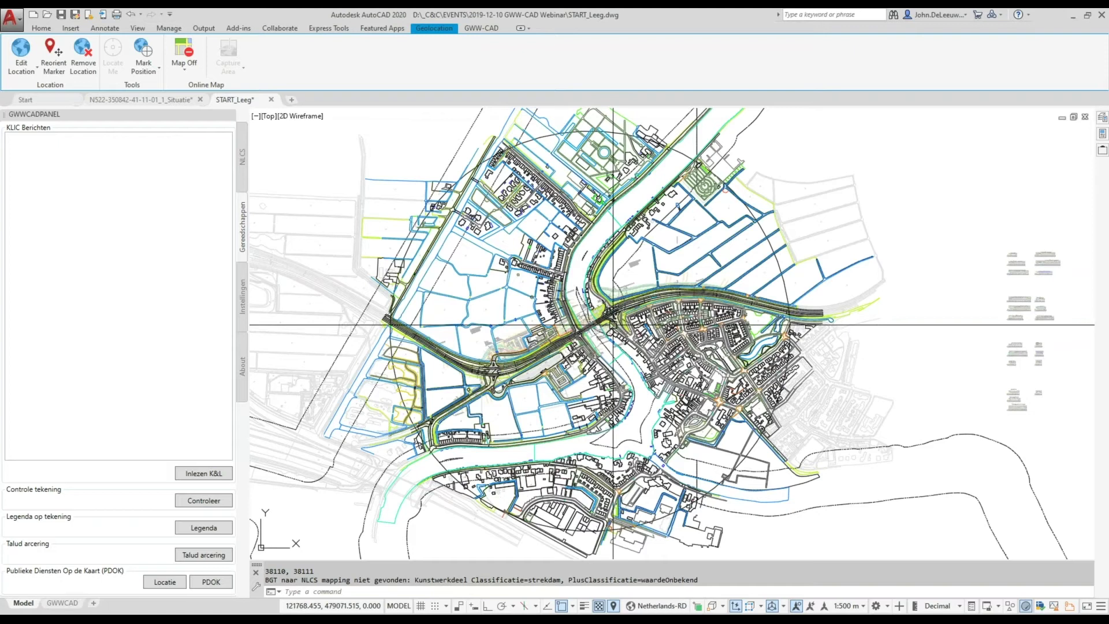
{"action": "middle_click_drag", "start_coordinate": [661, 329], "coordinate": [655, 317]}
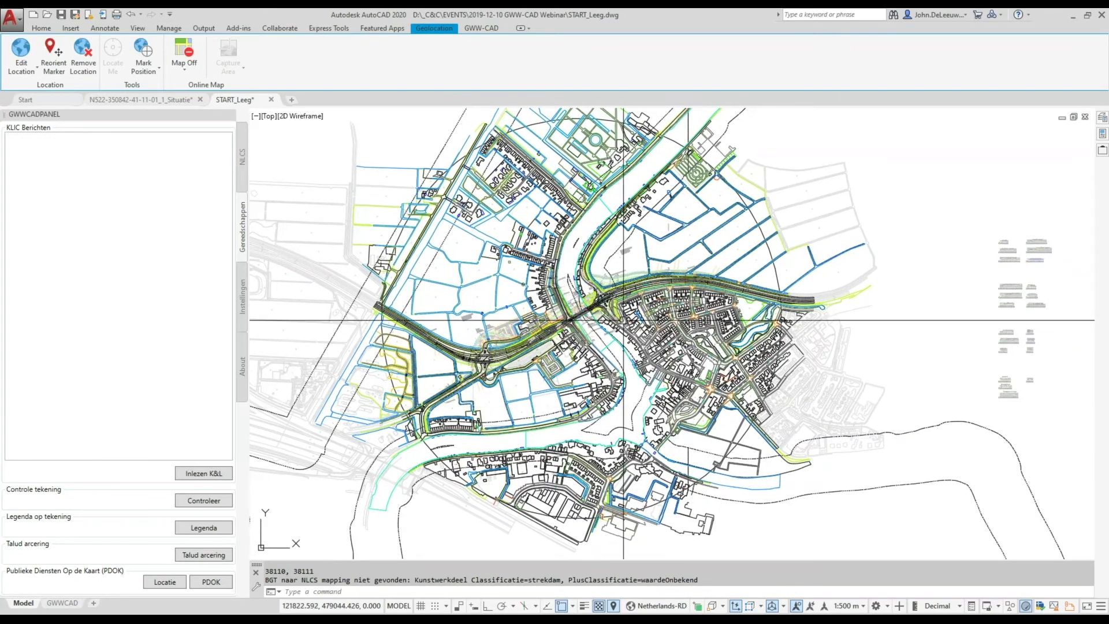
{"action": "scroll", "coordinate": [581, 317], "scroll_direction": "up", "scroll_amount": 2}
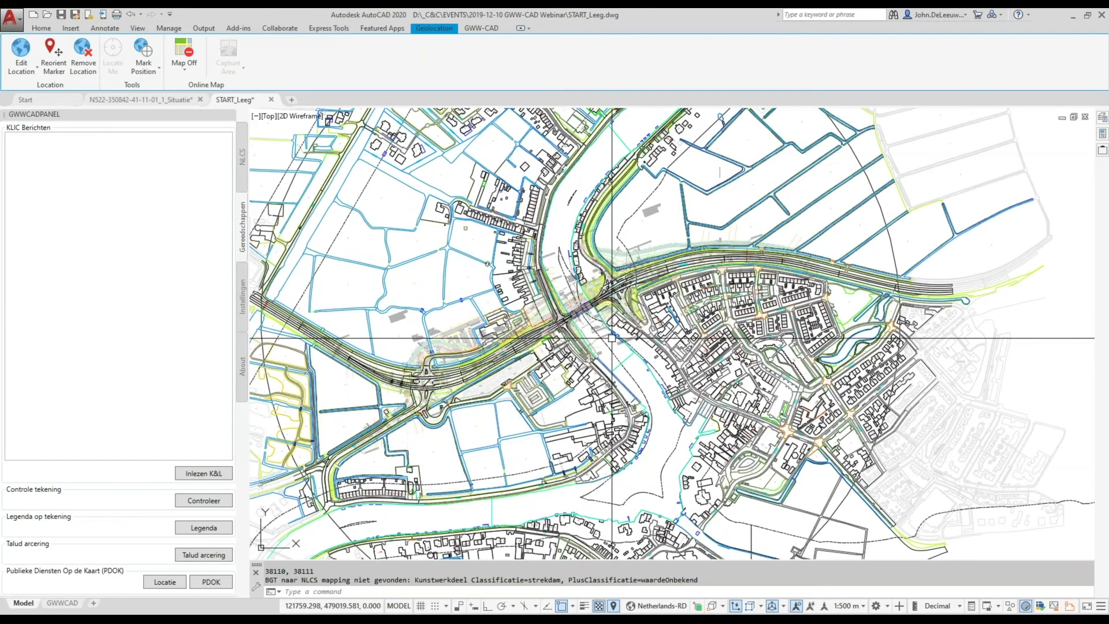
{"action": "scroll", "coordinate": [551, 321], "scroll_direction": "up", "scroll_amount": 2}
{"action": "scroll", "coordinate": [579, 316], "scroll_direction": "up", "scroll_amount": 2}
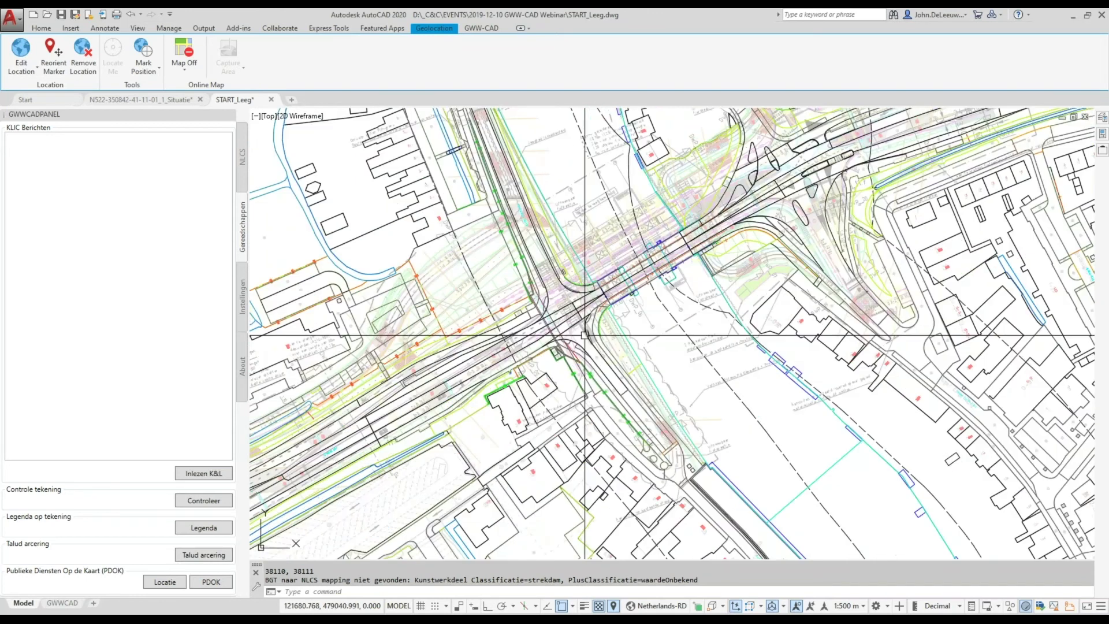
Inspect the BGT linework and buildings around the road junction up close
{"action": "middle_click_drag", "start_coordinate": [559, 337], "coordinate": [601, 331]}
{"action": "scroll", "coordinate": [605, 302], "scroll_direction": "up", "scroll_amount": 2}
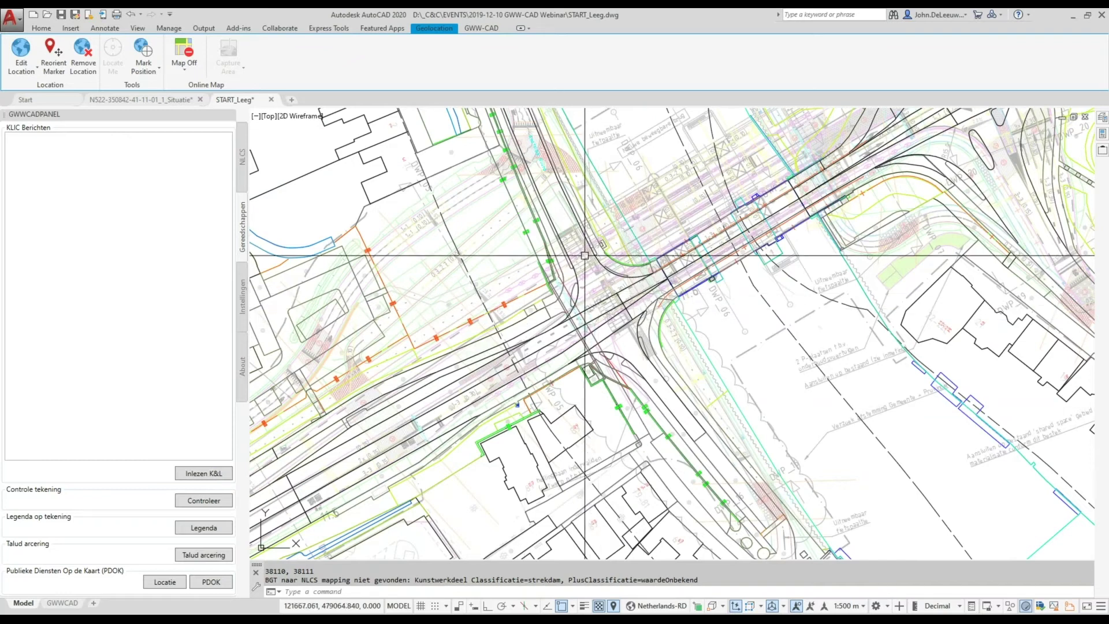
{"action": "scroll", "coordinate": [589, 296], "scroll_direction": "up", "scroll_amount": 2}
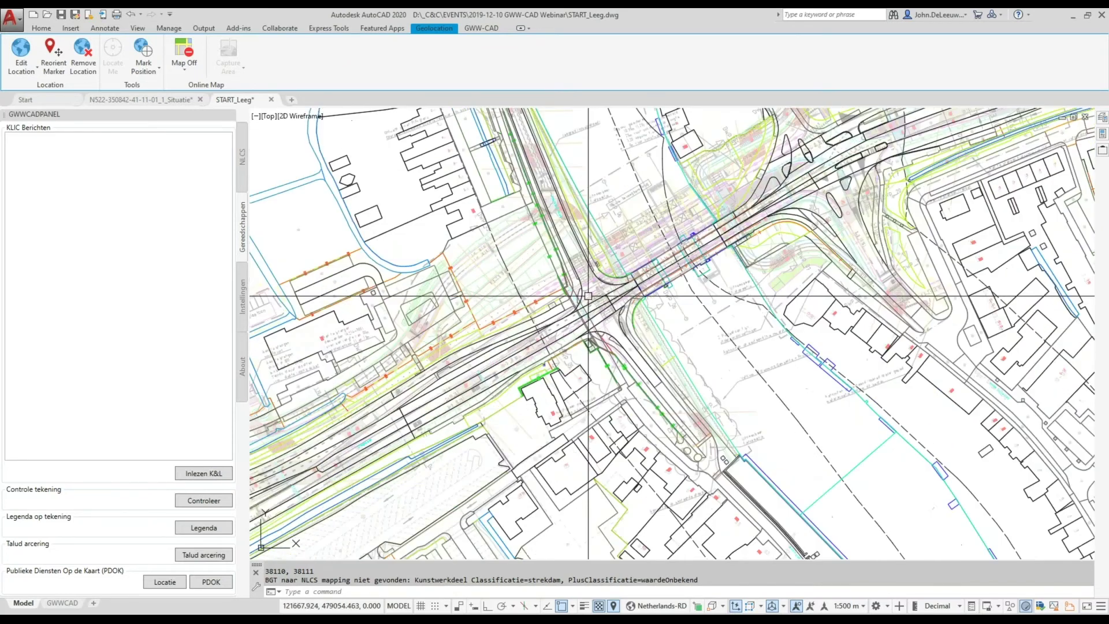
{"action": "middle_click_drag", "start_coordinate": [569, 277], "coordinate": [668, 275]}
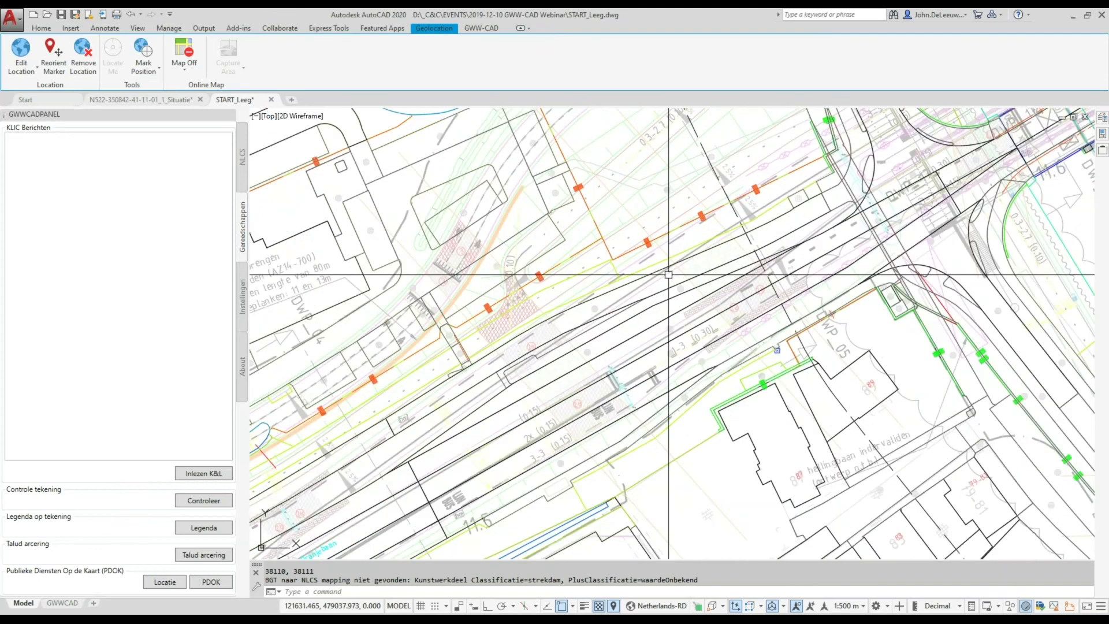
{"action": "scroll", "coordinate": [650, 262], "scroll_direction": "up", "scroll_amount": 5}
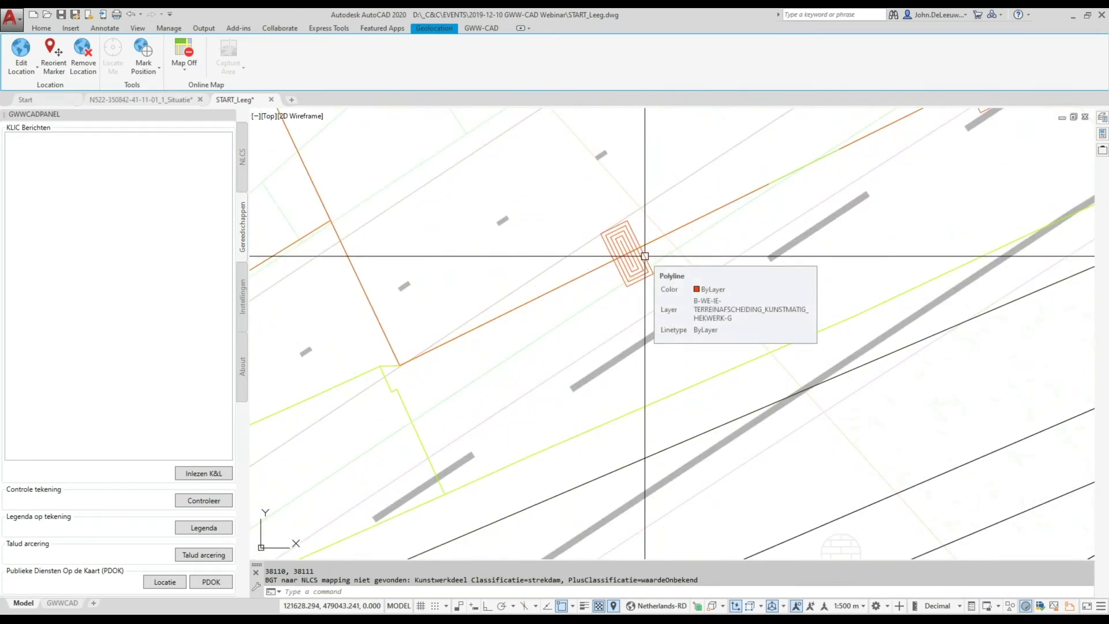
{"action": "scroll", "coordinate": [644, 256], "scroll_direction": "down", "scroll_amount": 3}
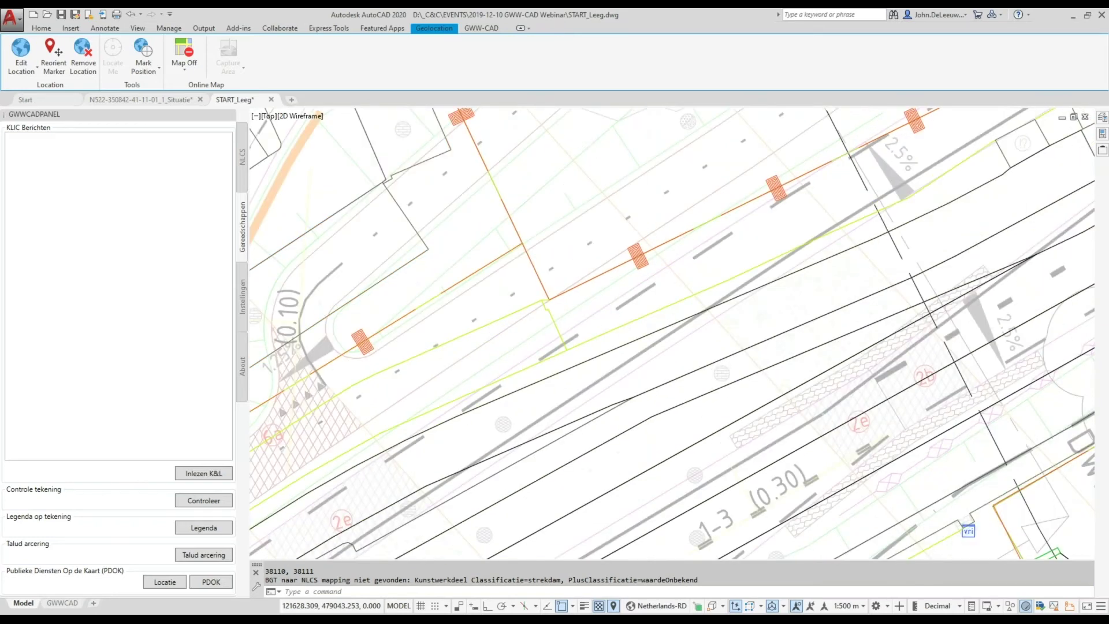
{"action": "scroll", "coordinate": [645, 257], "scroll_direction": "down", "scroll_amount": 4}
{"action": "scroll", "coordinate": [645, 257], "scroll_direction": "down", "scroll_amount": 3}
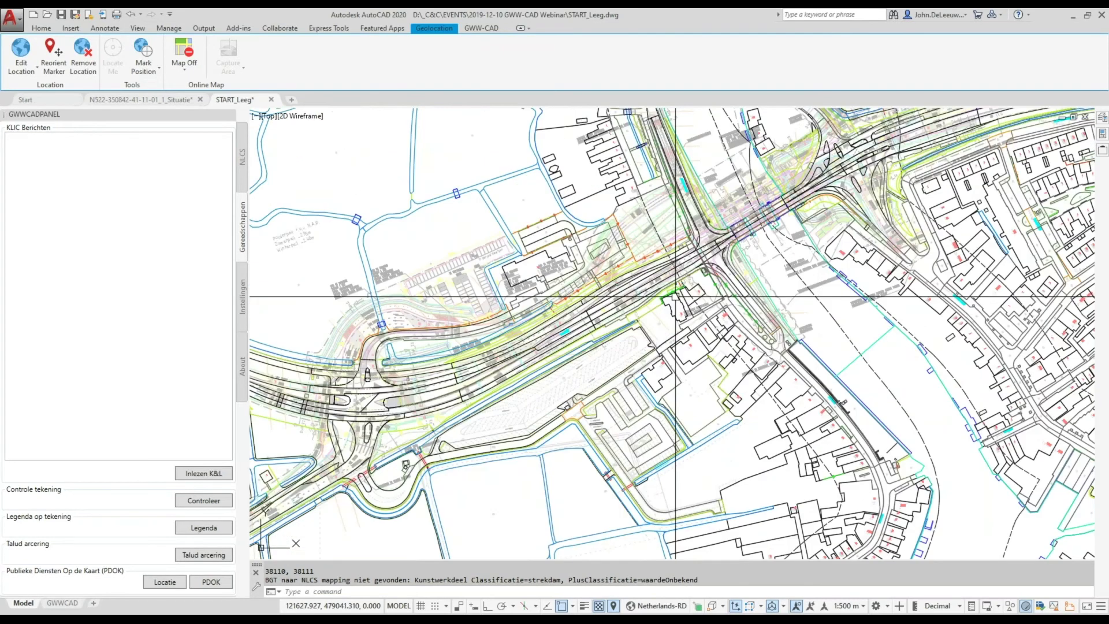
{"action": "middle_click_drag", "start_coordinate": [807, 357], "coordinate": [724, 340]}
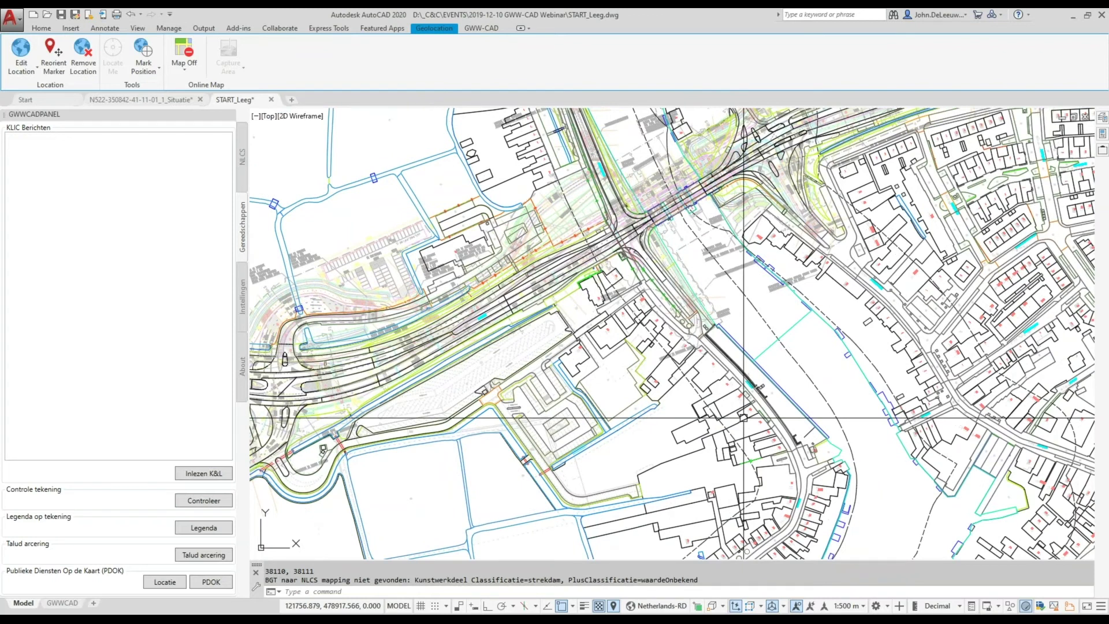
{"action": "scroll", "coordinate": [632, 247], "scroll_direction": "up", "scroll_amount": 3}
{"action": "middle_click_drag", "start_coordinate": [632, 247], "coordinate": [670, 289]}
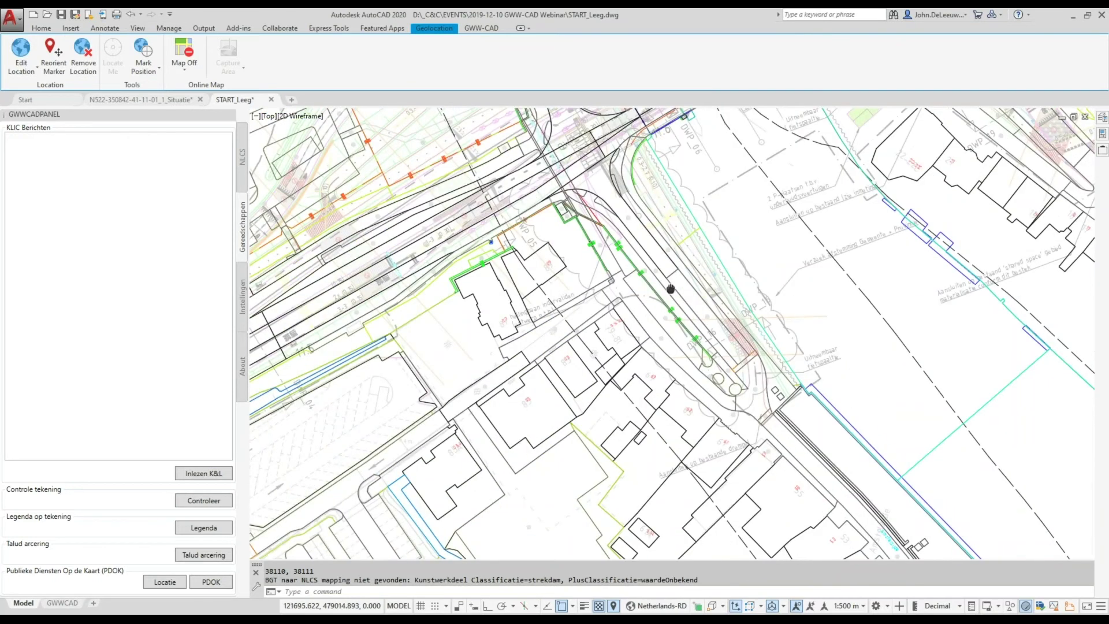
{"action": "scroll", "coordinate": [567, 310], "scroll_direction": "up", "scroll_amount": 5}
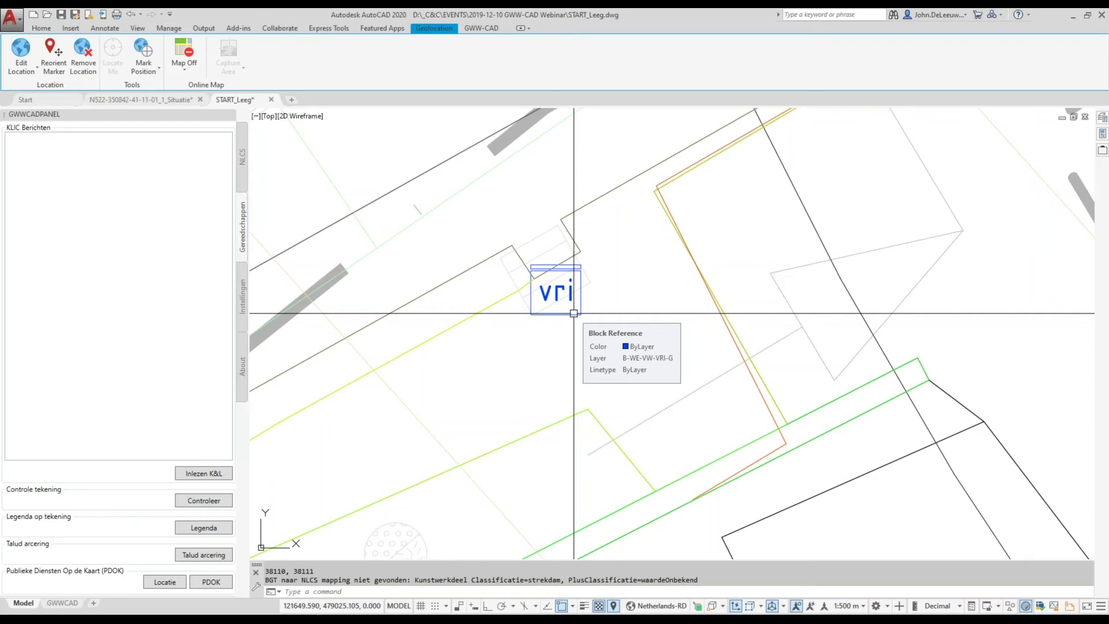
Zoom out and bring the western roundabout area into view
{"action": "scroll", "coordinate": [573, 312], "scroll_direction": "down", "scroll_amount": 1}
{"action": "scroll", "coordinate": [573, 312], "scroll_direction": "down", "scroll_amount": 1}
{"action": "scroll", "coordinate": [574, 311], "scroll_direction": "down", "scroll_amount": 1}
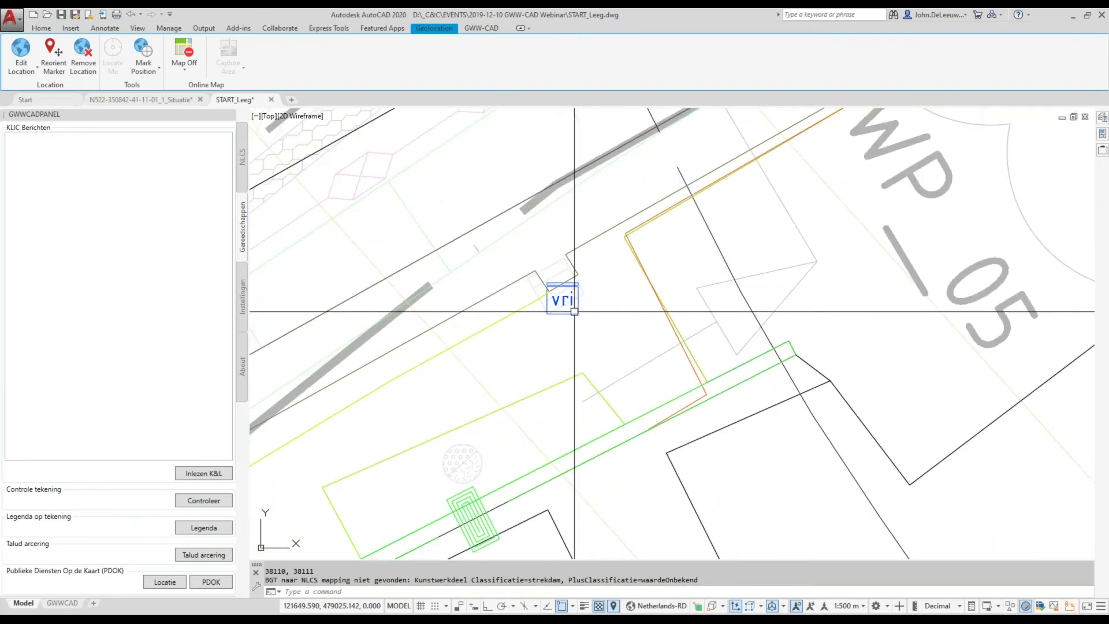
{"action": "scroll", "coordinate": [580, 300], "scroll_direction": "down", "scroll_amount": 3}
{"action": "scroll", "coordinate": [577, 305], "scroll_direction": "down", "scroll_amount": 3}
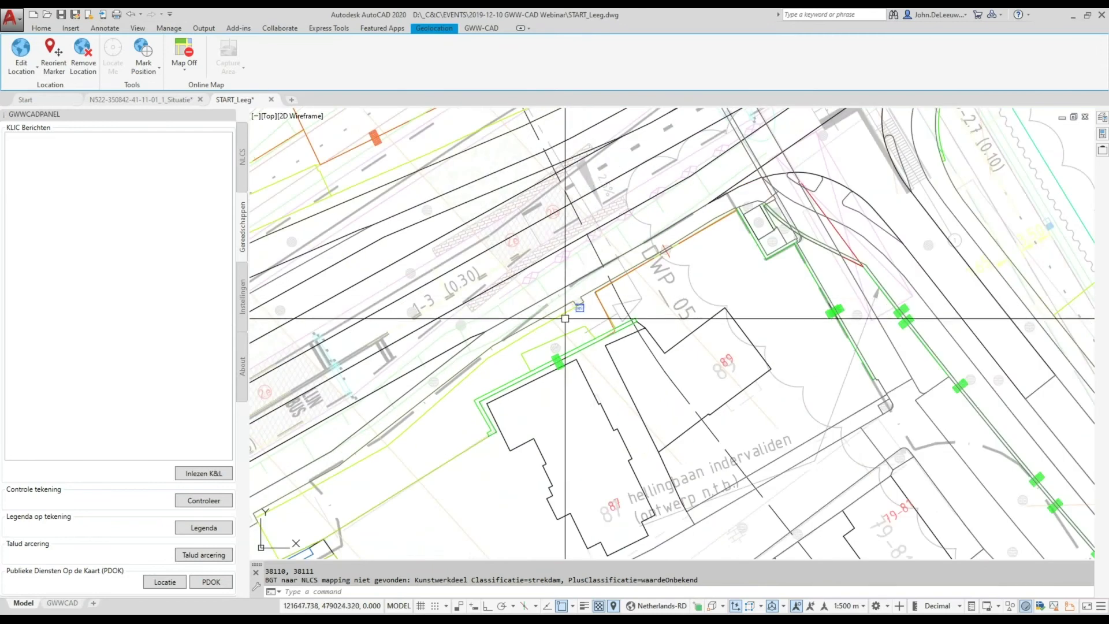
{"action": "scroll", "coordinate": [612, 306], "scroll_direction": "down", "scroll_amount": 2}
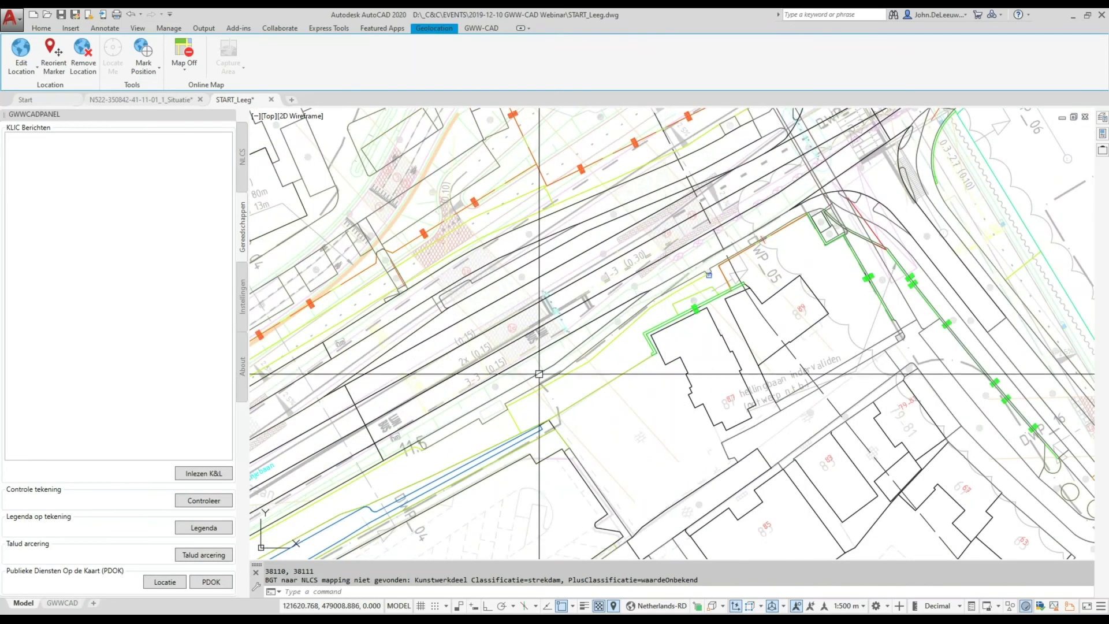
{"action": "scroll", "coordinate": [593, 284], "scroll_direction": "down", "scroll_amount": 2}
{"action": "middle_click_drag", "start_coordinate": [462, 335], "coordinate": [672, 260]}
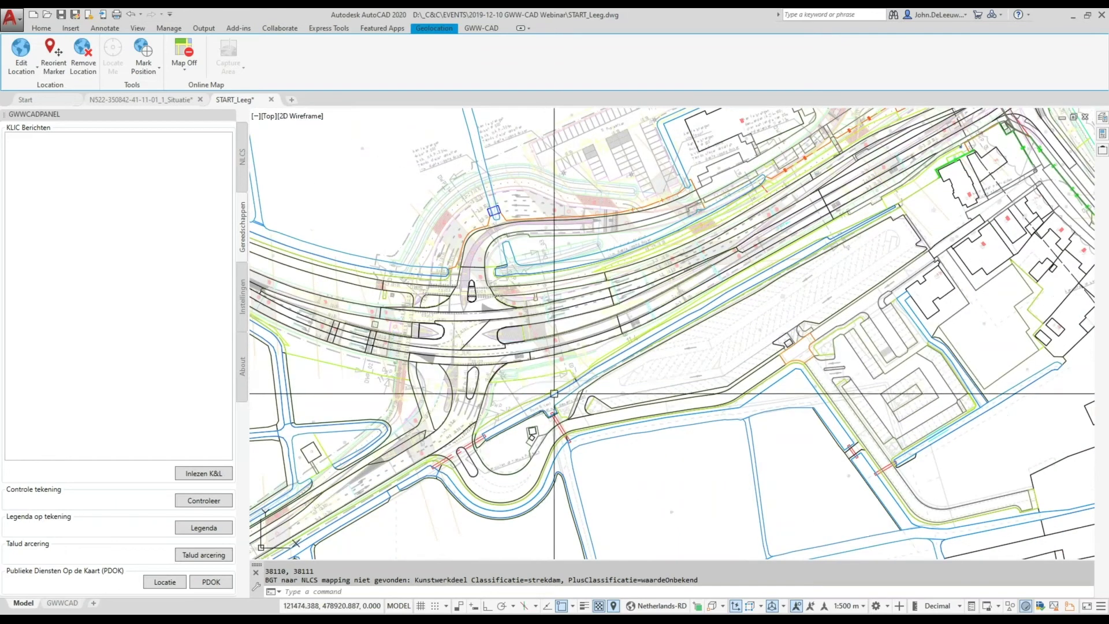
{"action": "scroll", "coordinate": [553, 393], "scroll_direction": "up", "scroll_amount": 8}
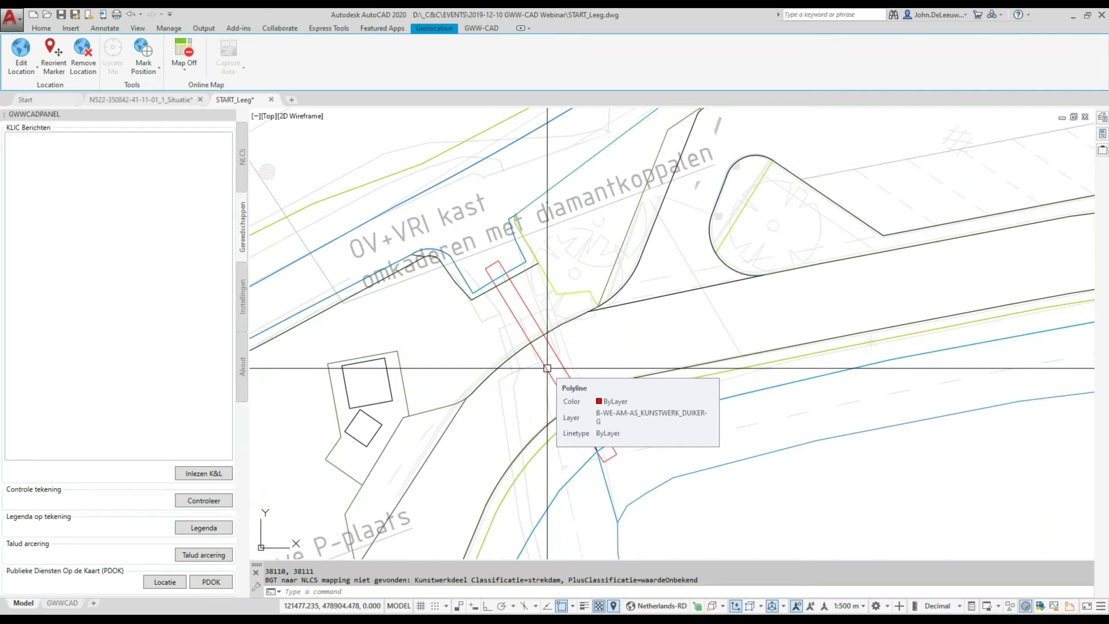
Zoom out further and recentre so the town, river bend and polders all show
{"action": "scroll", "coordinate": [547, 368], "scroll_direction": "down", "scroll_amount": 3}
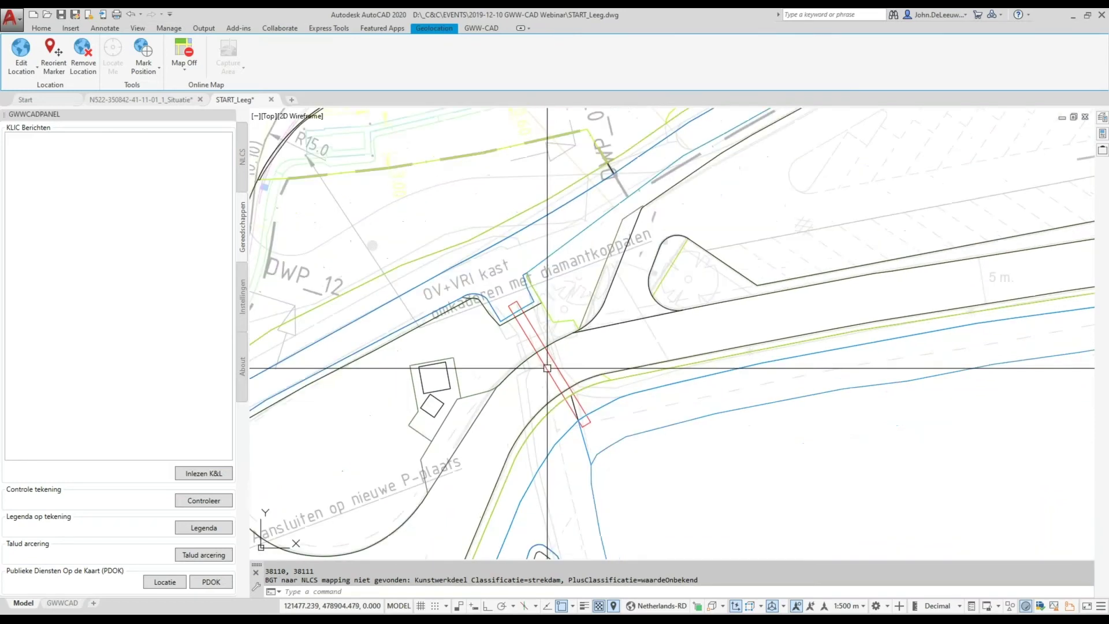
{"action": "scroll", "coordinate": [548, 366], "scroll_direction": "down", "scroll_amount": 2}
{"action": "scroll", "coordinate": [549, 364], "scroll_direction": "down", "scroll_amount": 2}
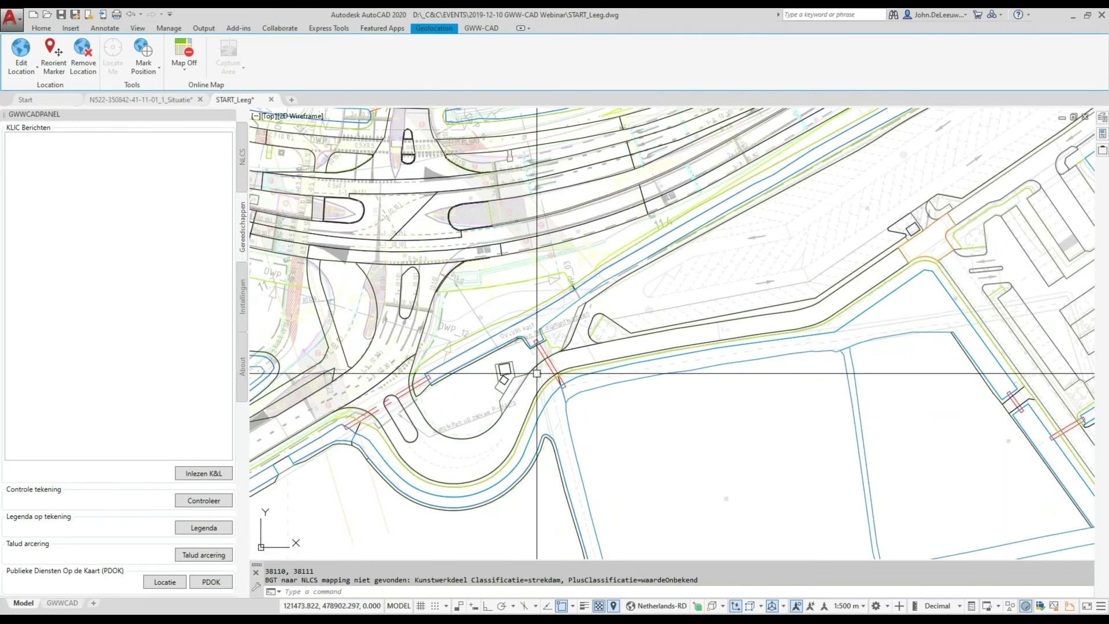
{"action": "scroll", "coordinate": [539, 365], "scroll_direction": "down", "scroll_amount": 2}
{"action": "scroll", "coordinate": [539, 365], "scroll_direction": "down", "scroll_amount": 2}
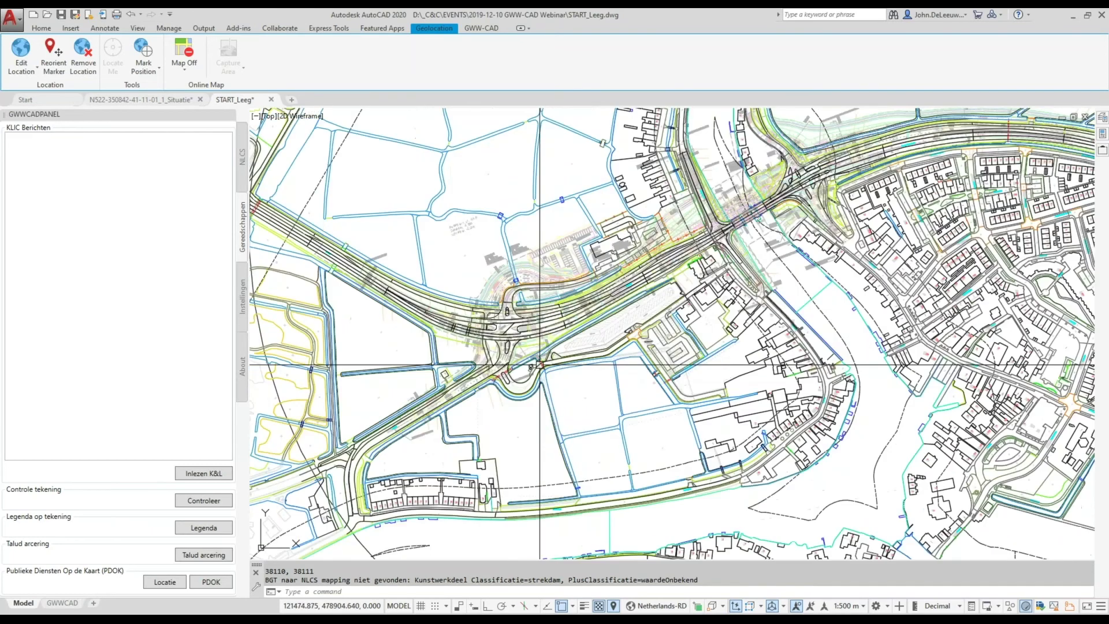
{"action": "scroll", "coordinate": [563, 322], "scroll_direction": "up", "scroll_amount": 8}
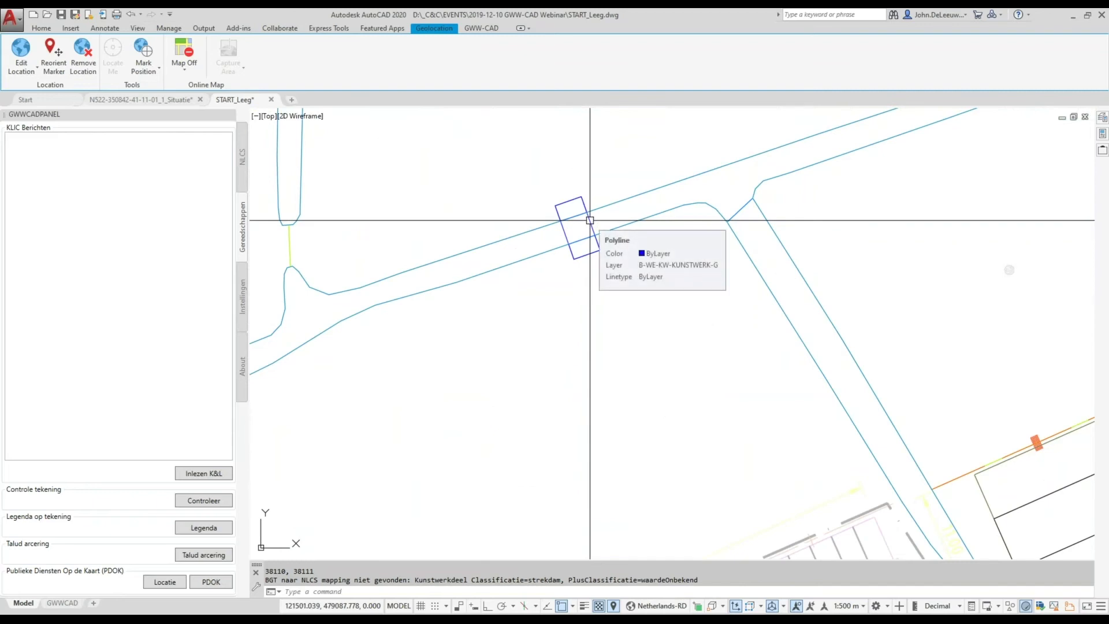
{"action": "scroll", "coordinate": [589, 220], "scroll_direction": "down", "scroll_amount": 7}
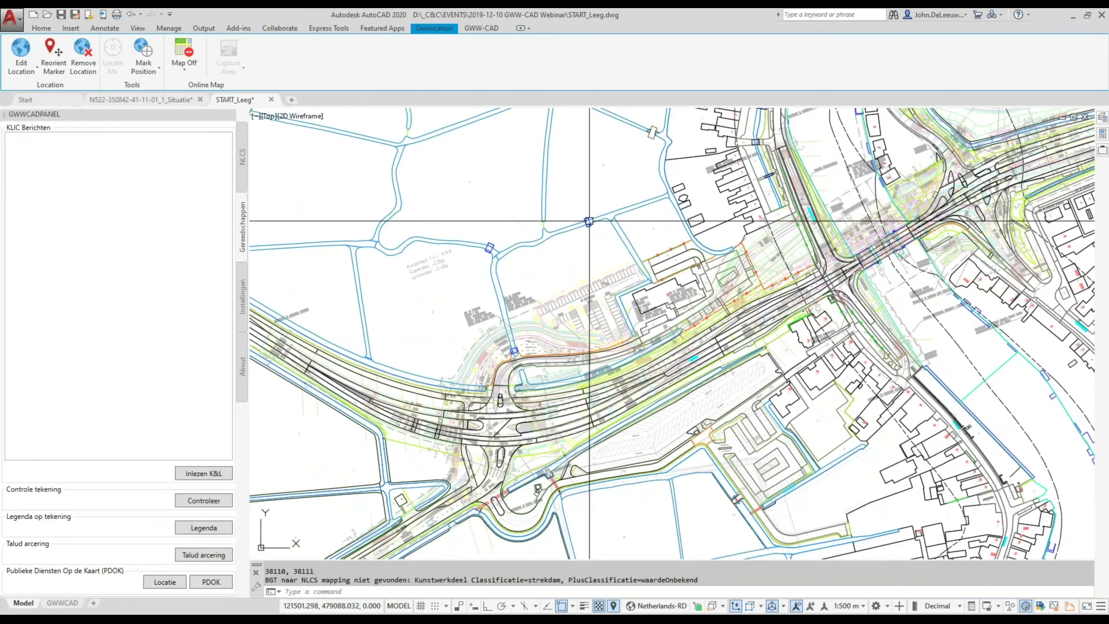
{"action": "scroll", "coordinate": [588, 225], "scroll_direction": "down", "scroll_amount": 3}
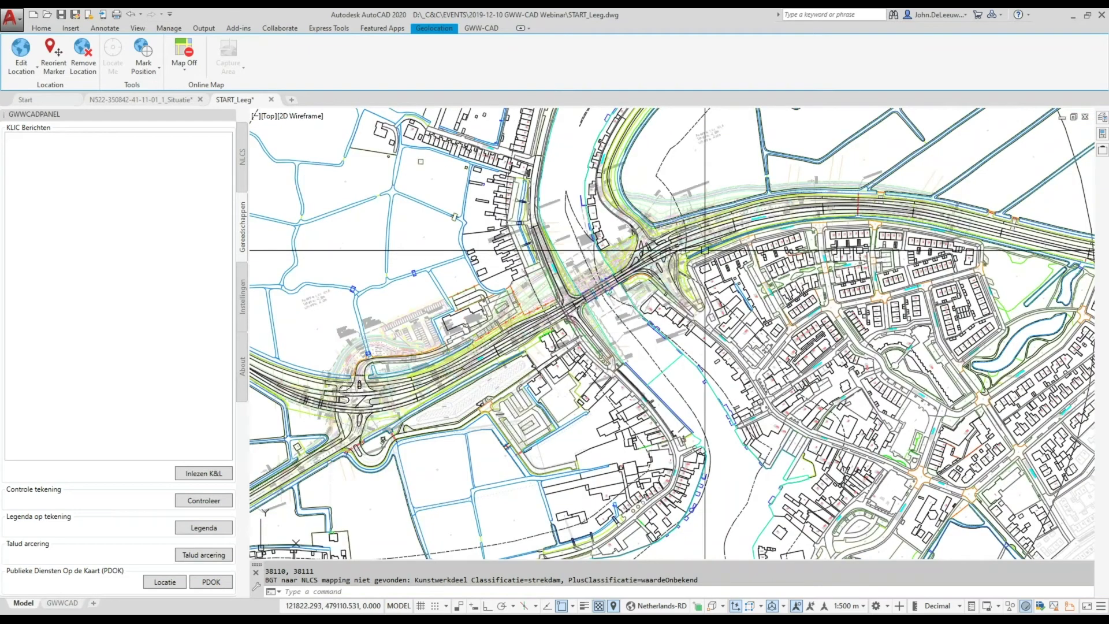
{"action": "scroll", "coordinate": [706, 290], "scroll_direction": "down", "scroll_amount": 4}
{"action": "middle_click_drag", "start_coordinate": [705, 290], "coordinate": [638, 279]}
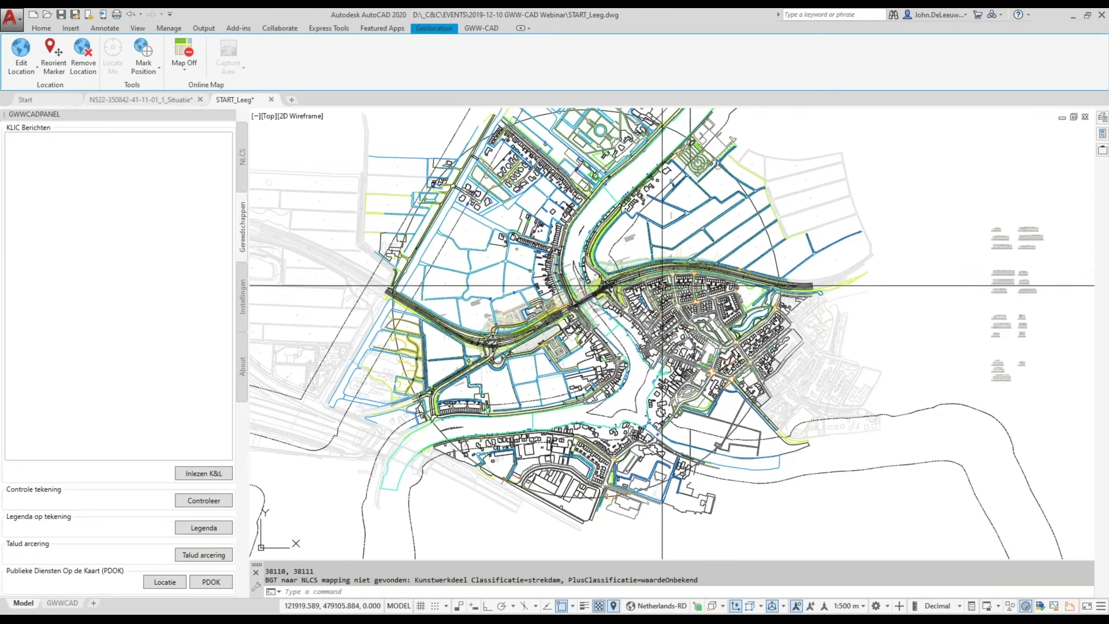
{"action": "middle_click_drag", "start_coordinate": [652, 283], "coordinate": [624, 300]}
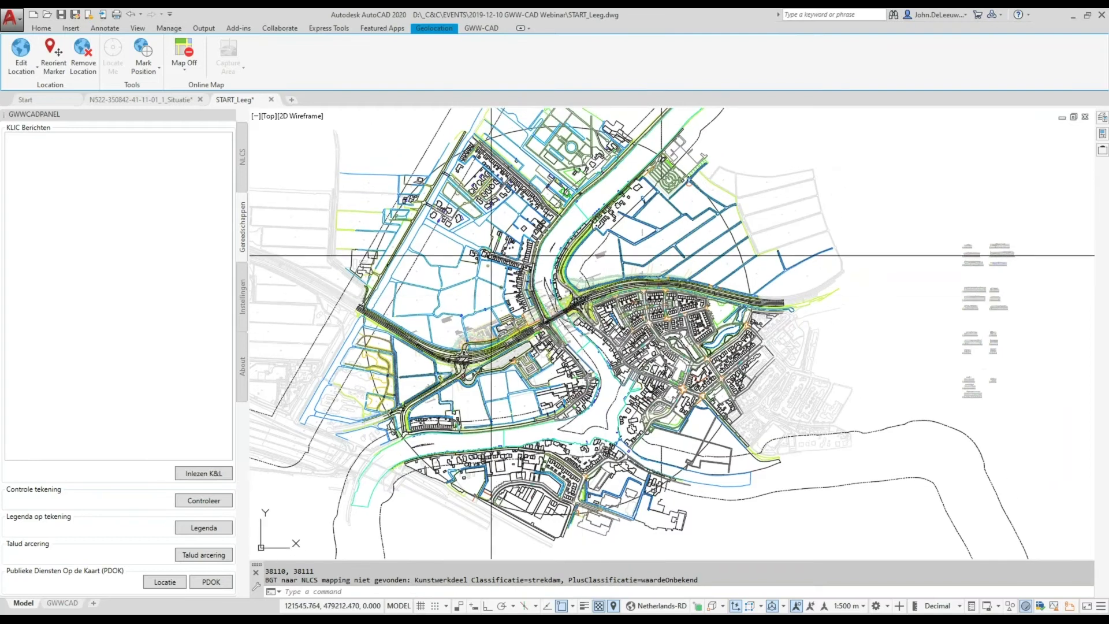
Close START_Leeg without saving and reopen START_Leeg.dwg from recent drawings
{"action": "left_click", "coordinate": [272, 101]}
{"action": "key", "text": "Escape"}
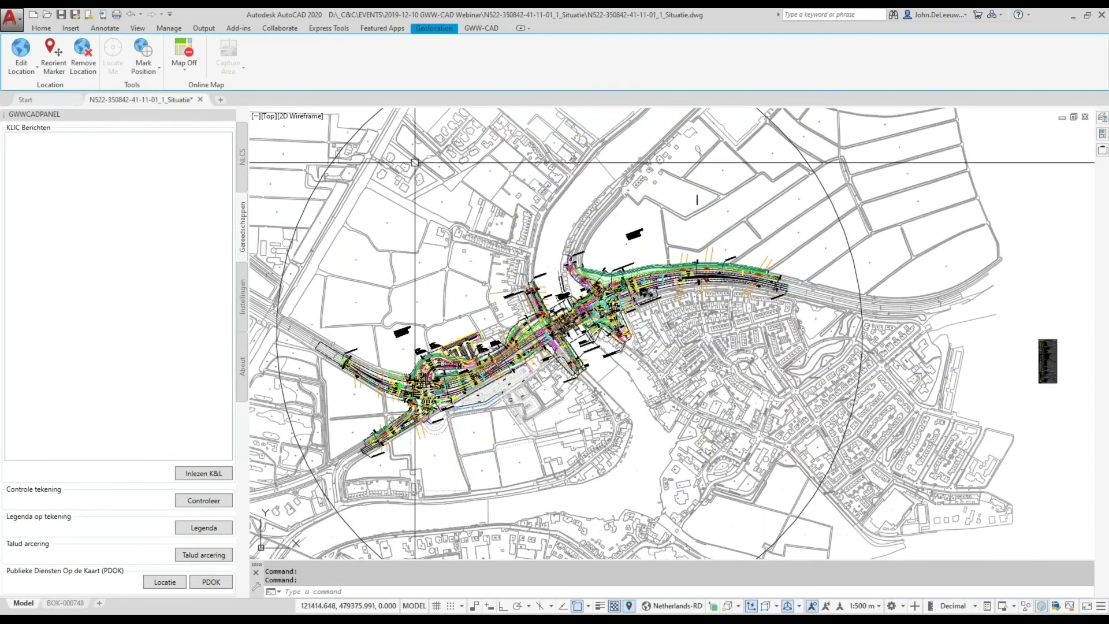
{"action": "left_click", "coordinate": [12, 18]}
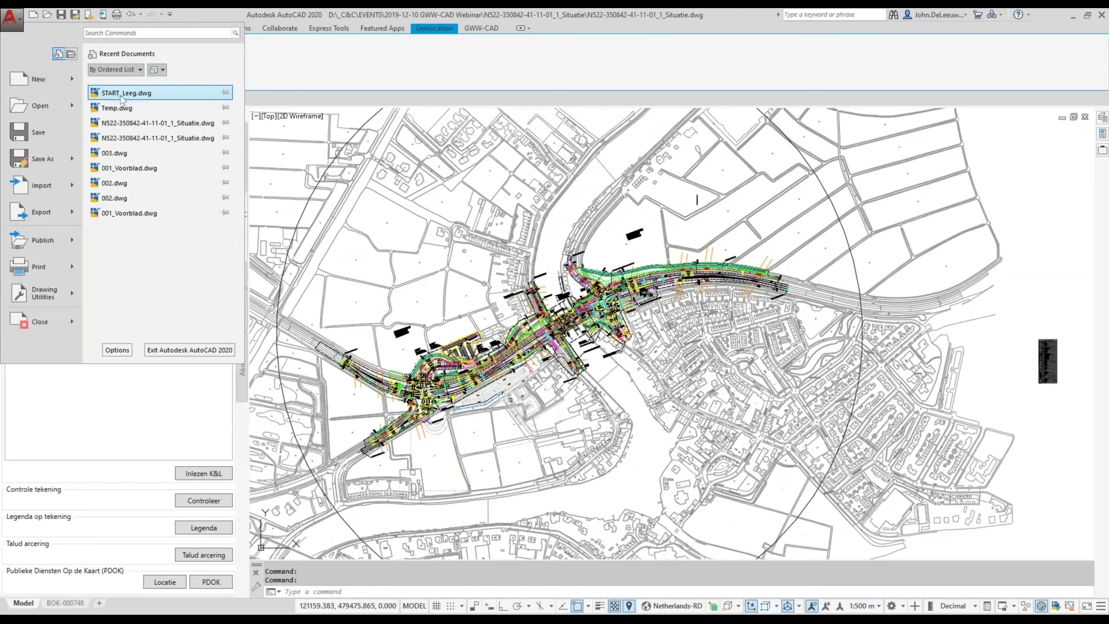
{"action": "left_click", "coordinate": [138, 104]}
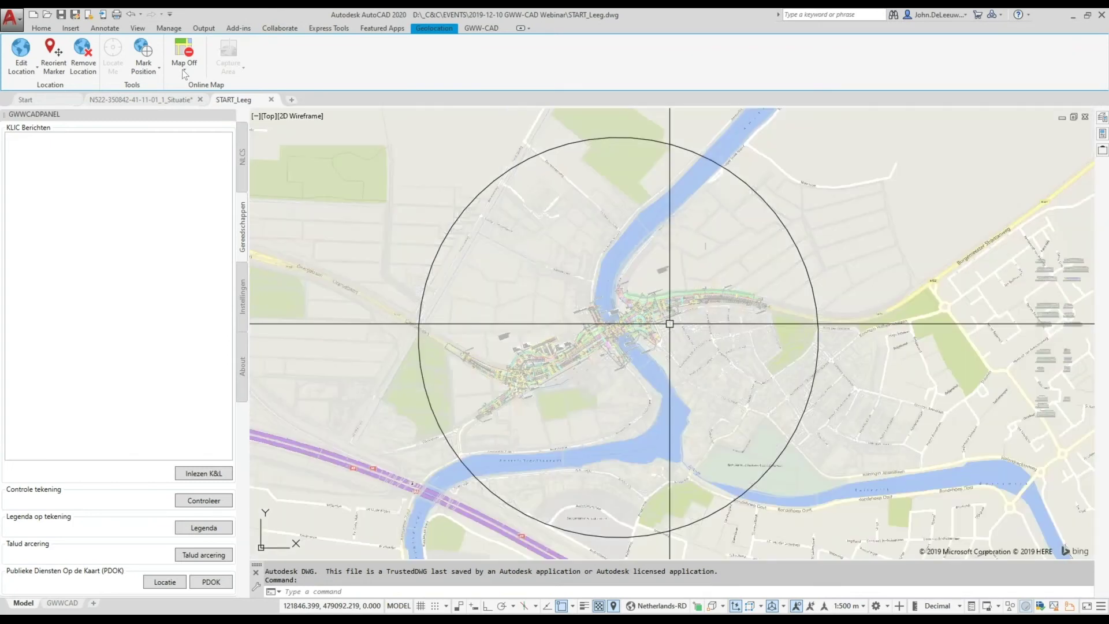
Show the Bing aerial map (Map Aerial) behind the cable and pipe data
{"action": "left_click", "coordinate": [183, 72]}
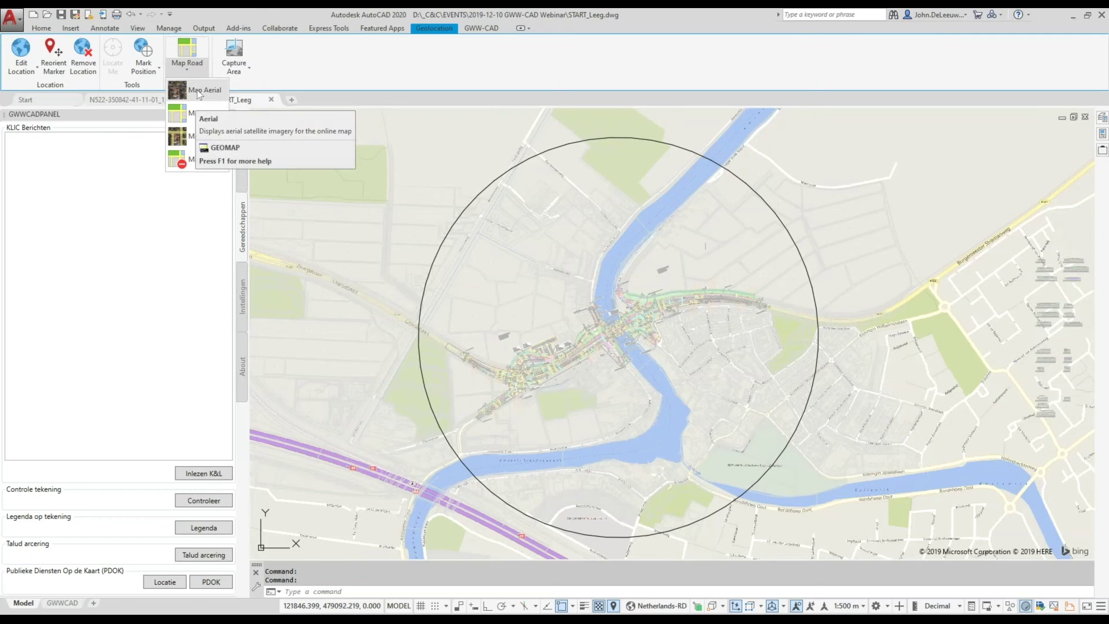
{"action": "left_click", "coordinate": [198, 91]}
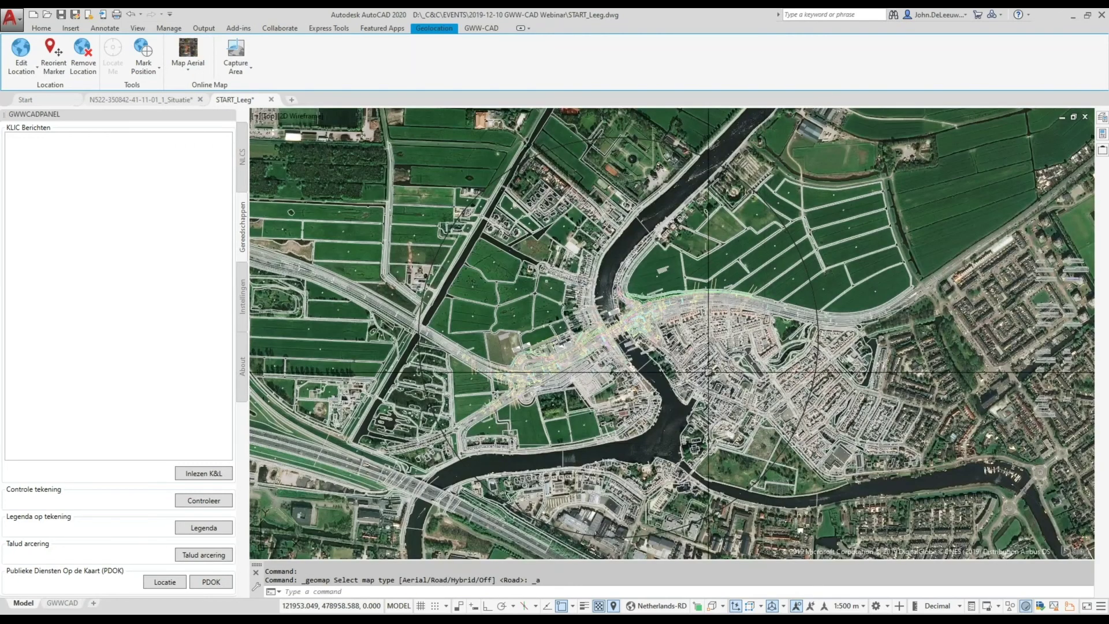
{"action": "scroll", "coordinate": [576, 303], "scroll_direction": "down", "scroll_amount": 2}
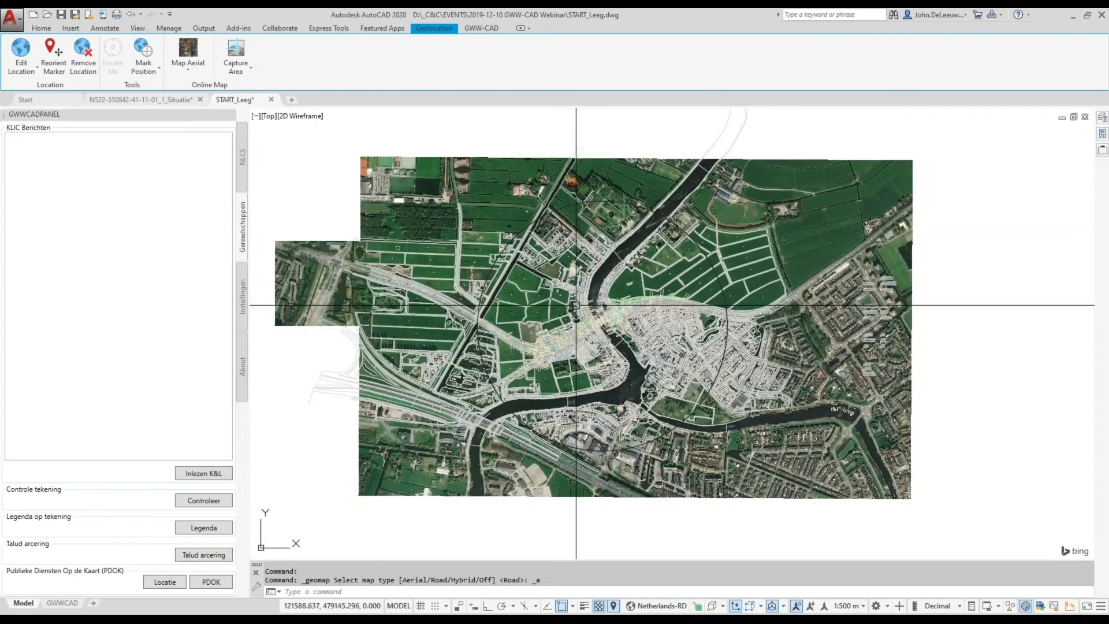
{"action": "scroll", "coordinate": [576, 304], "scroll_direction": "up", "scroll_amount": 2}
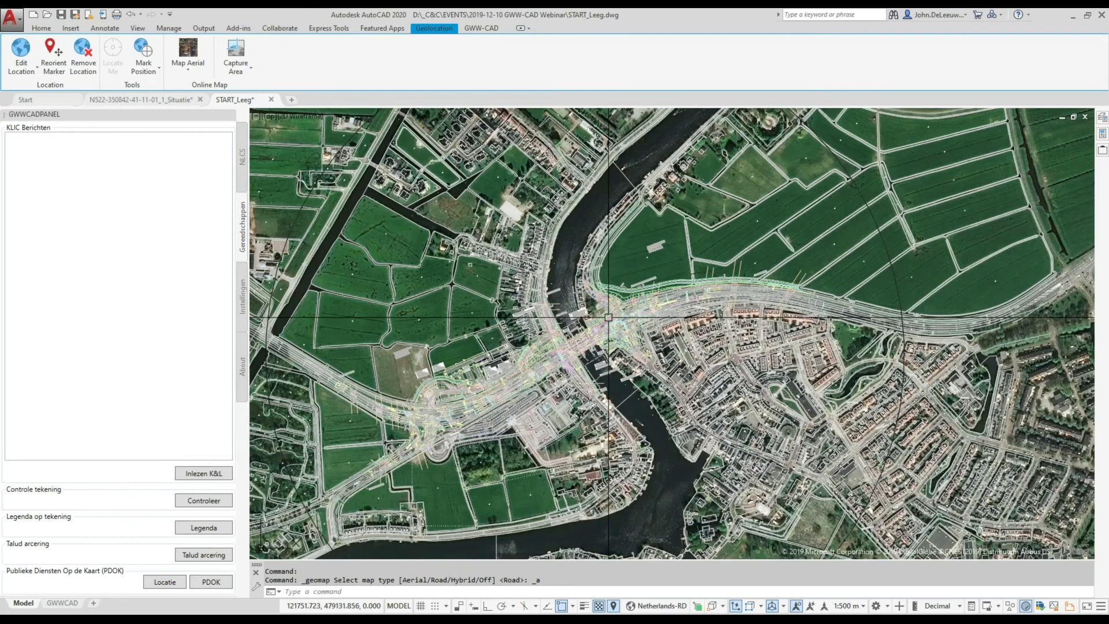
{"action": "scroll", "coordinate": [622, 339], "scroll_direction": "up", "scroll_amount": 4}
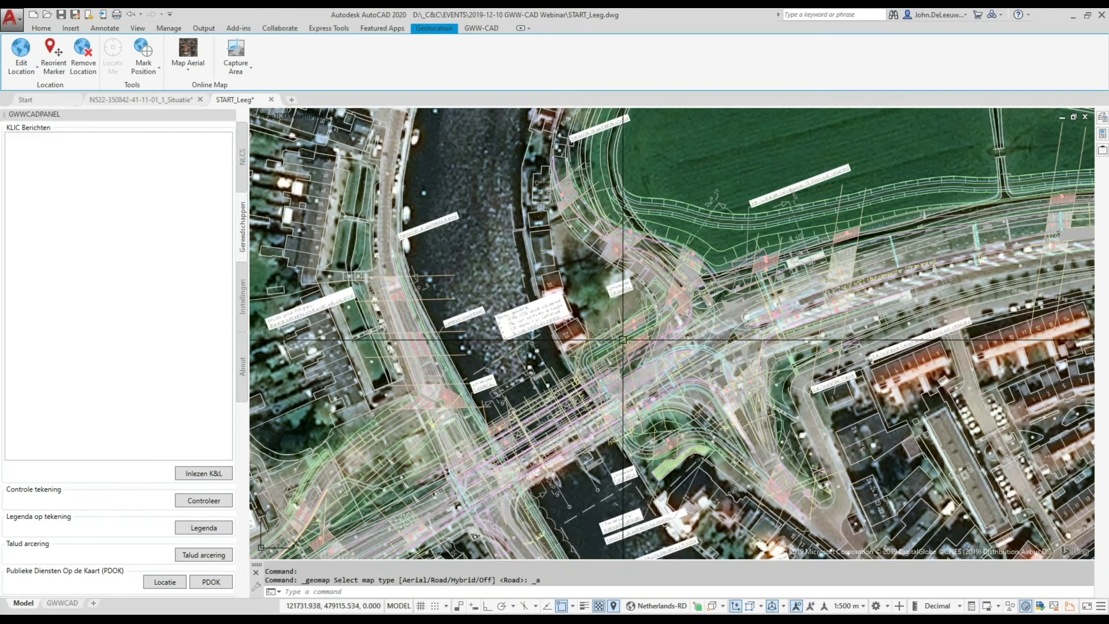
{"action": "scroll", "coordinate": [623, 340], "scroll_direction": "up", "scroll_amount": 3}
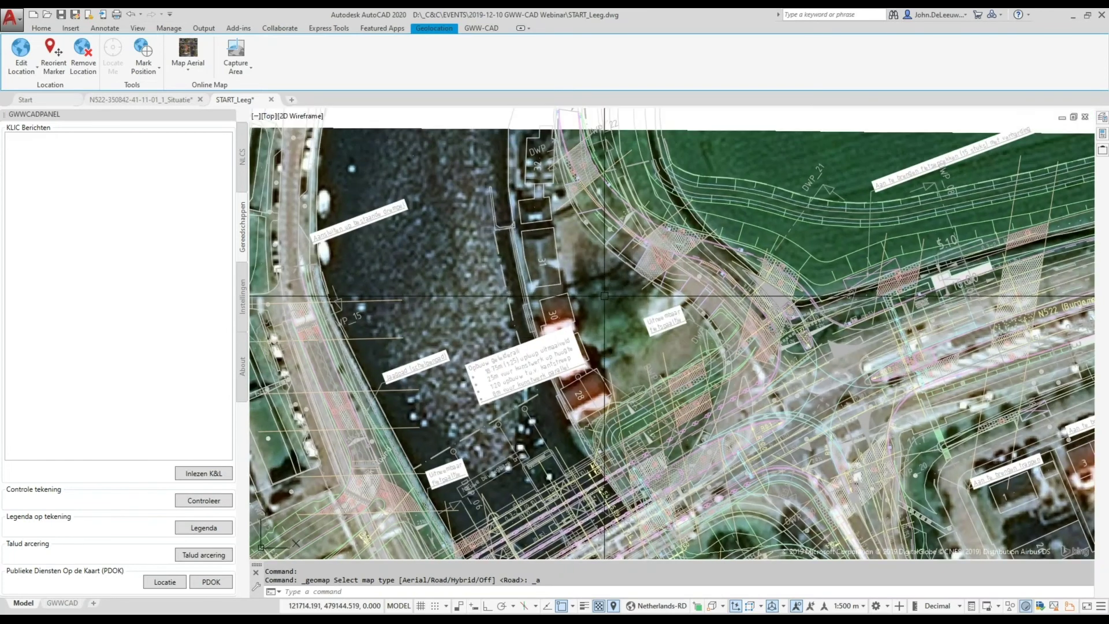
Compare the cables near the river bridge against the aerial imagery
{"action": "middle_click_drag", "start_coordinate": [604, 295], "coordinate": [522, 208]}
{"action": "scroll", "coordinate": [621, 336], "scroll_direction": "up", "scroll_amount": 2}
{"action": "middle_click_drag", "start_coordinate": [757, 328], "coordinate": [597, 332]}
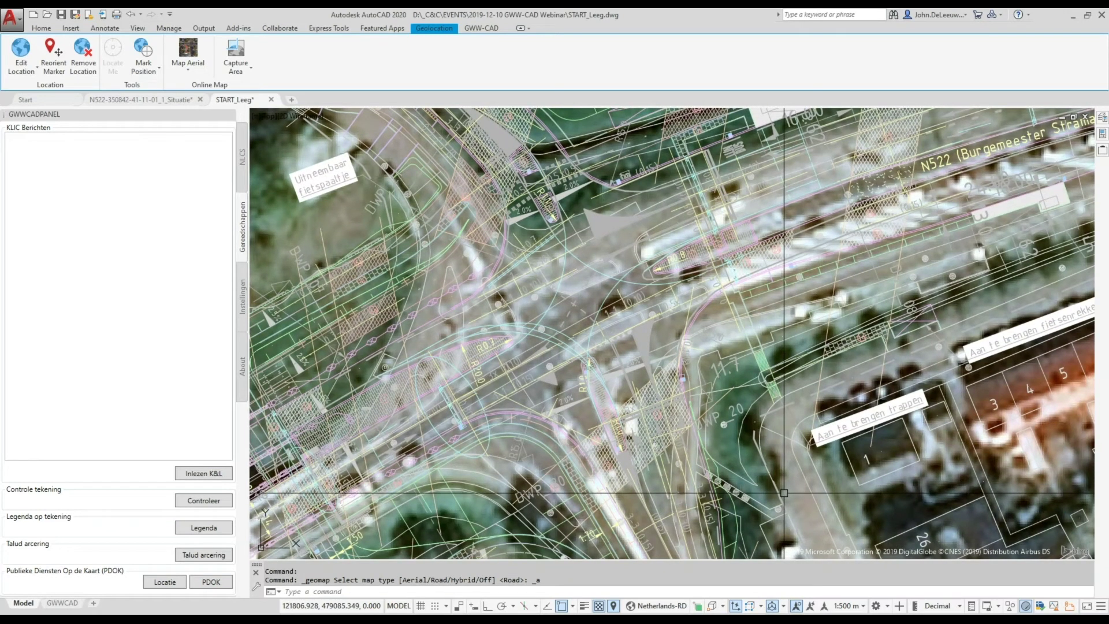
{"action": "scroll", "coordinate": [561, 305], "scroll_direction": "down", "scroll_amount": 2}
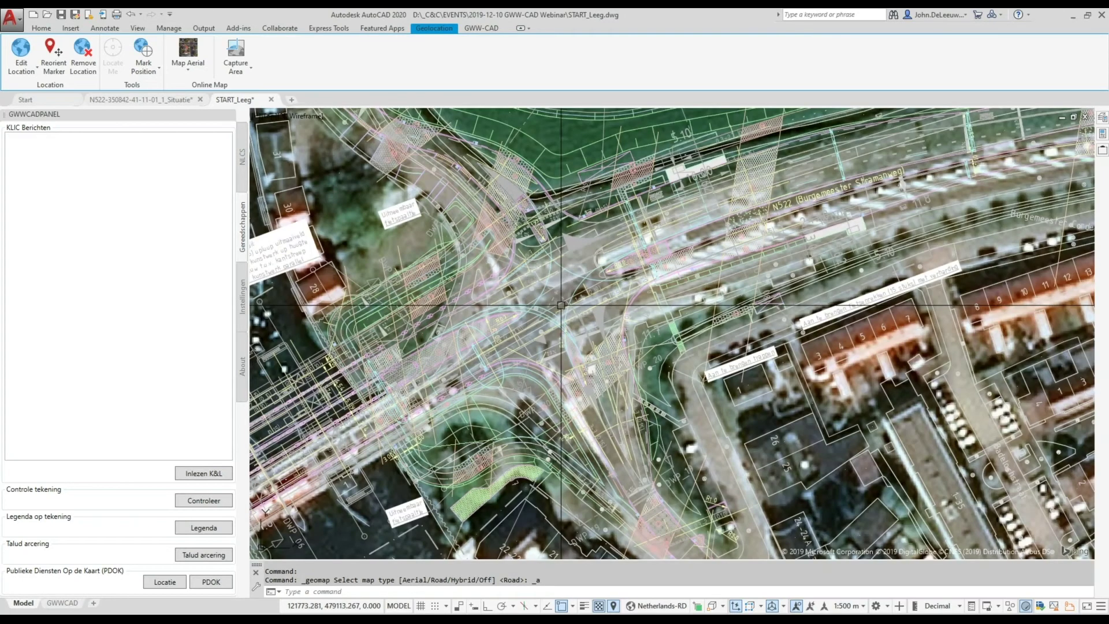
{"action": "middle_click_drag", "start_coordinate": [563, 303], "coordinate": [602, 321]}
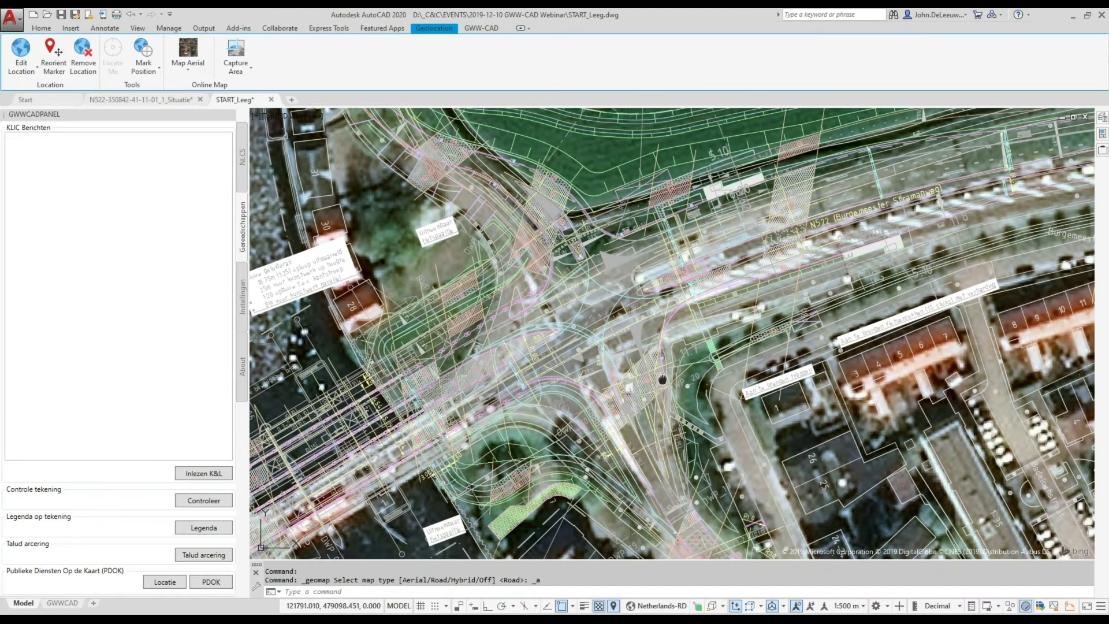
{"action": "middle_click_drag", "start_coordinate": [663, 379], "coordinate": [622, 373]}
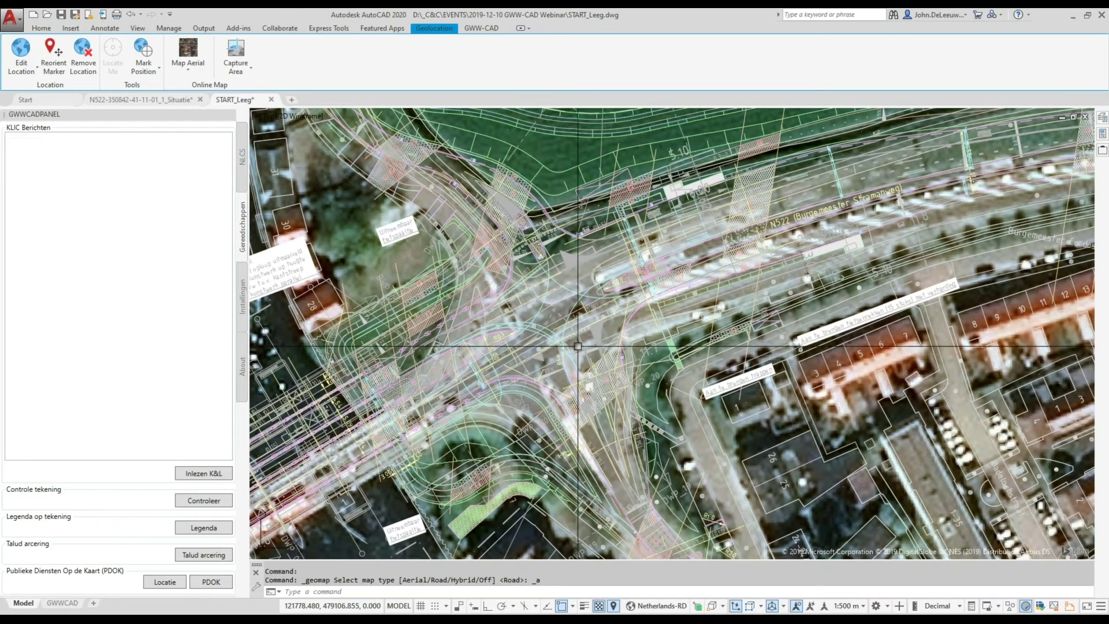
{"action": "scroll", "coordinate": [542, 340], "scroll_direction": "down", "scroll_amount": 5}
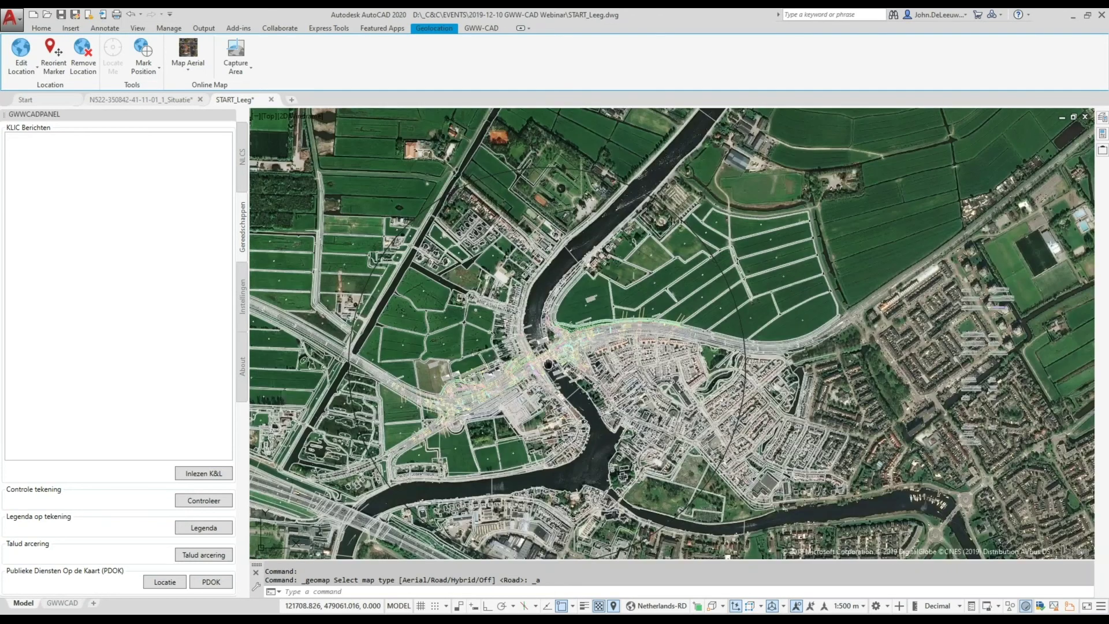
{"action": "left_click", "coordinate": [188, 68]}
Switch the Bing map off and insert a PDOK Luchtfoto aerial photo for the circled area
{"action": "left_click", "coordinate": [194, 118]}
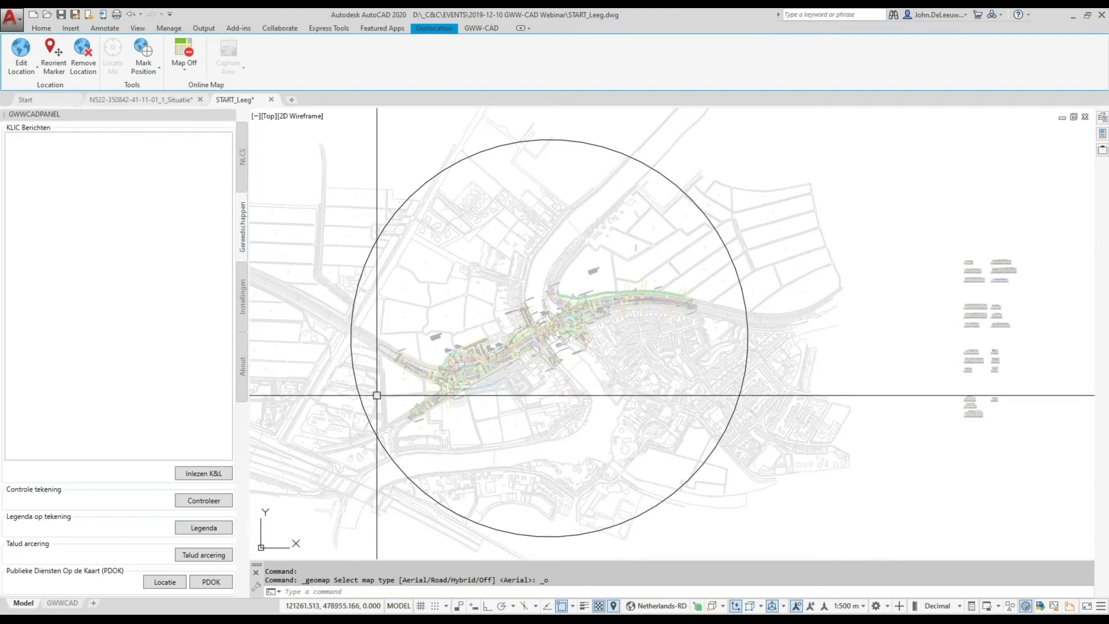
{"action": "left_click", "coordinate": [210, 582]}
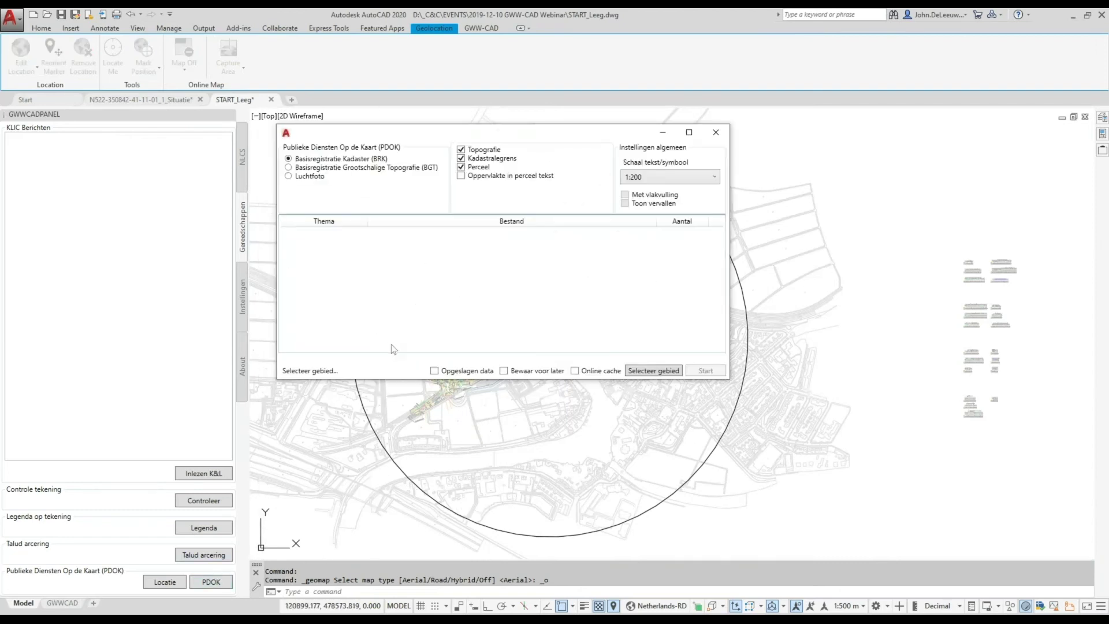
{"action": "left_click", "coordinate": [292, 176]}
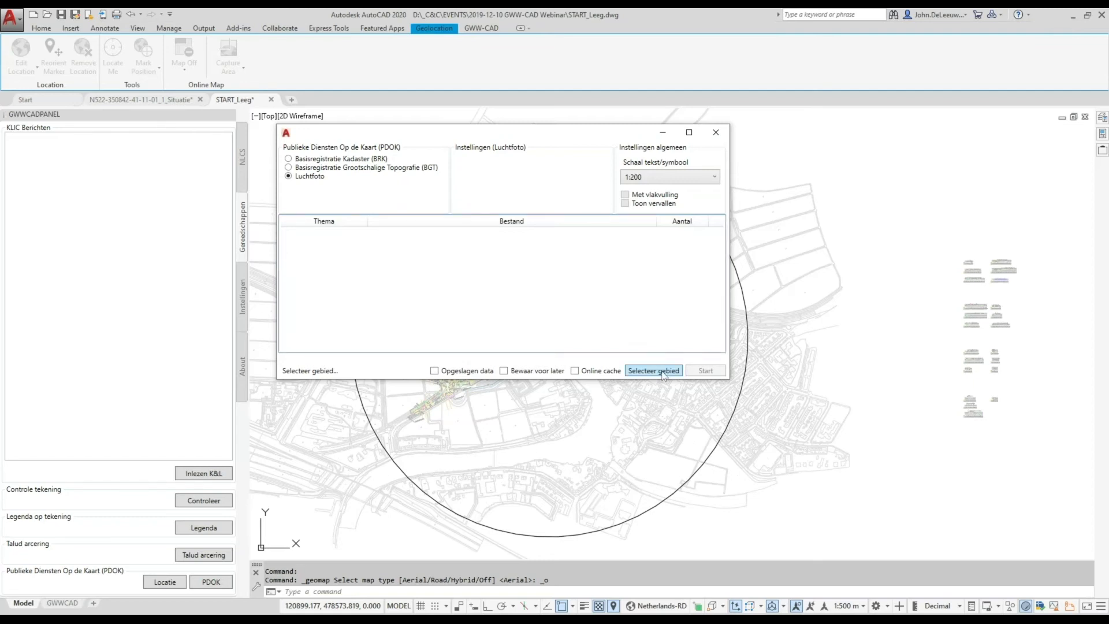
{"action": "left_click", "coordinate": [662, 371]}
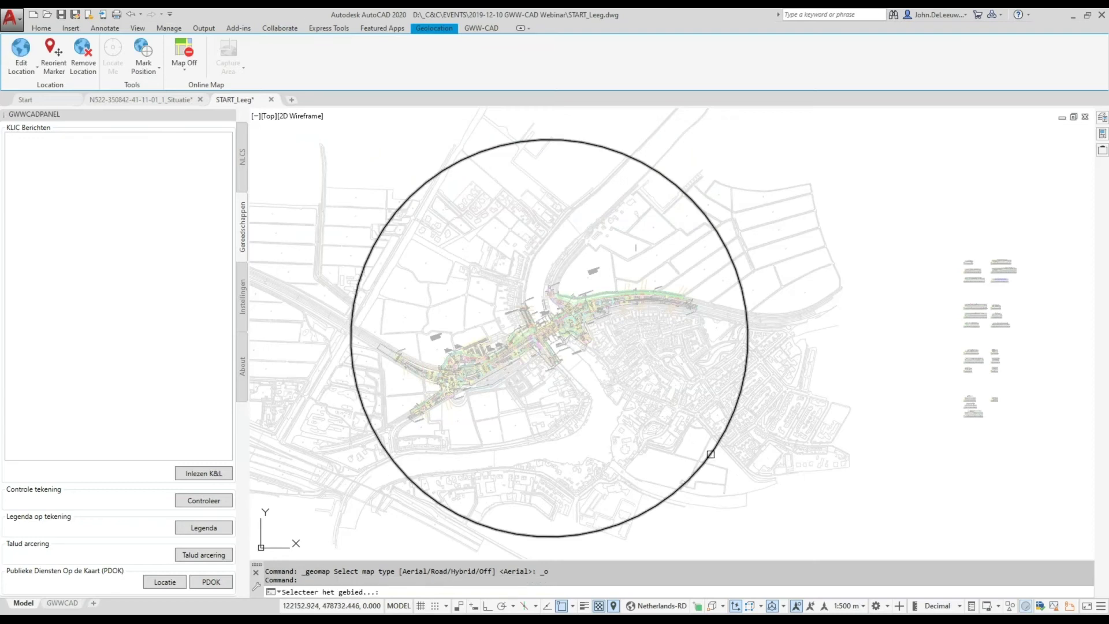
{"action": "left_click", "coordinate": [709, 457]}
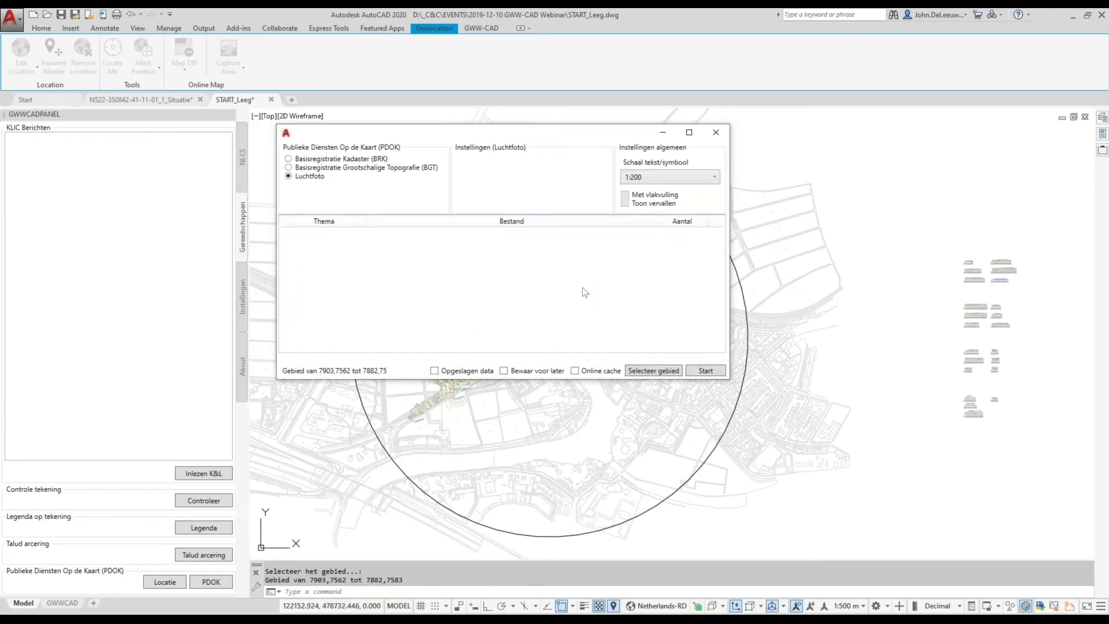
{"action": "left_click", "coordinate": [713, 374]}
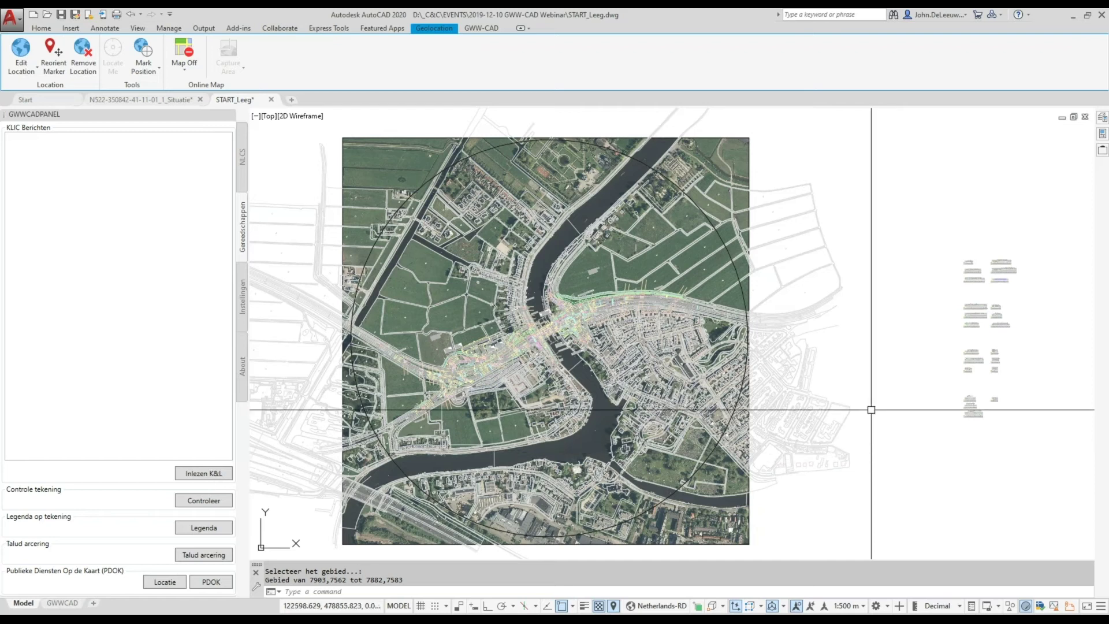
Clip the aerial photo with Create Clipping Boundary, using the large circle as the boundary
{"action": "middle_click_drag", "start_coordinate": [789, 310], "coordinate": [786, 306]}
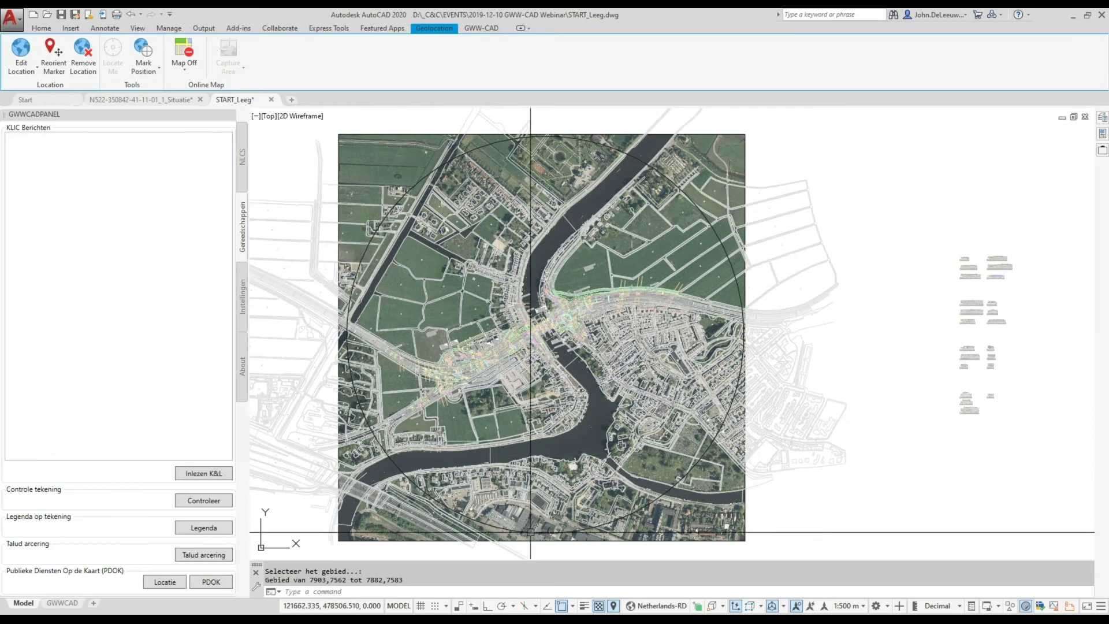
{"action": "left_click", "coordinate": [415, 182]}
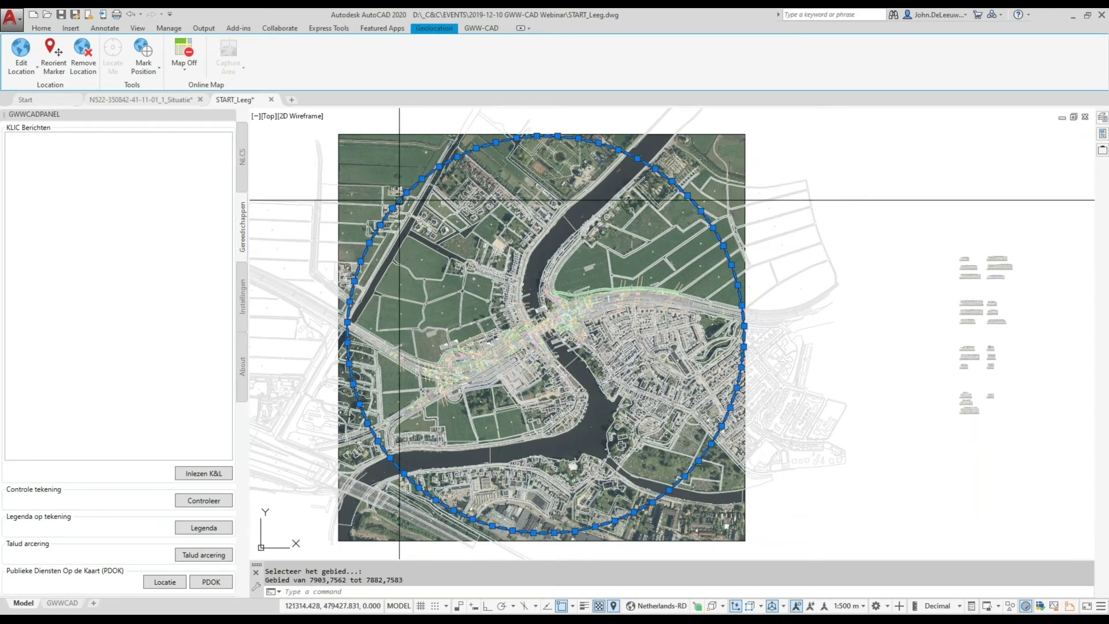
{"action": "key", "text": "Escape"}
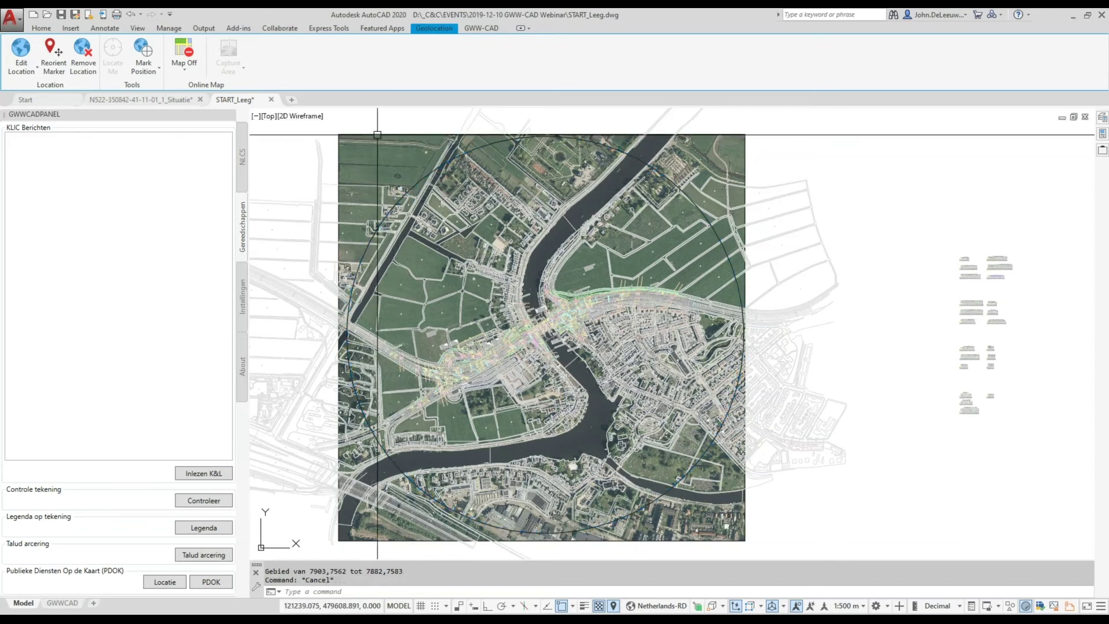
{"action": "left_click", "coordinate": [377, 133]}
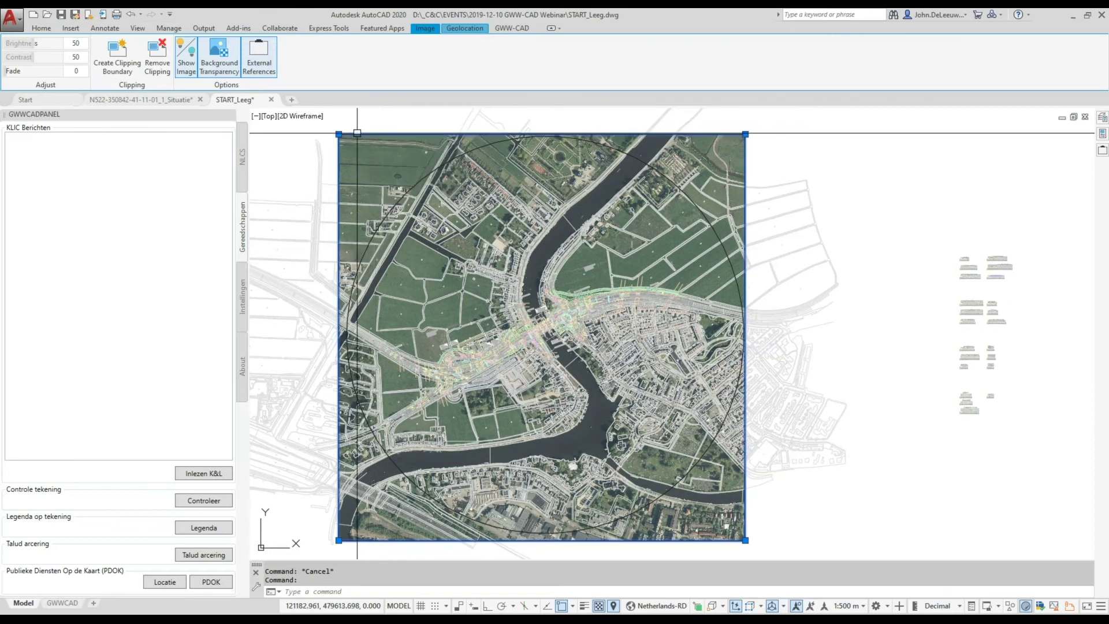
{"action": "left_click", "coordinate": [134, 69]}
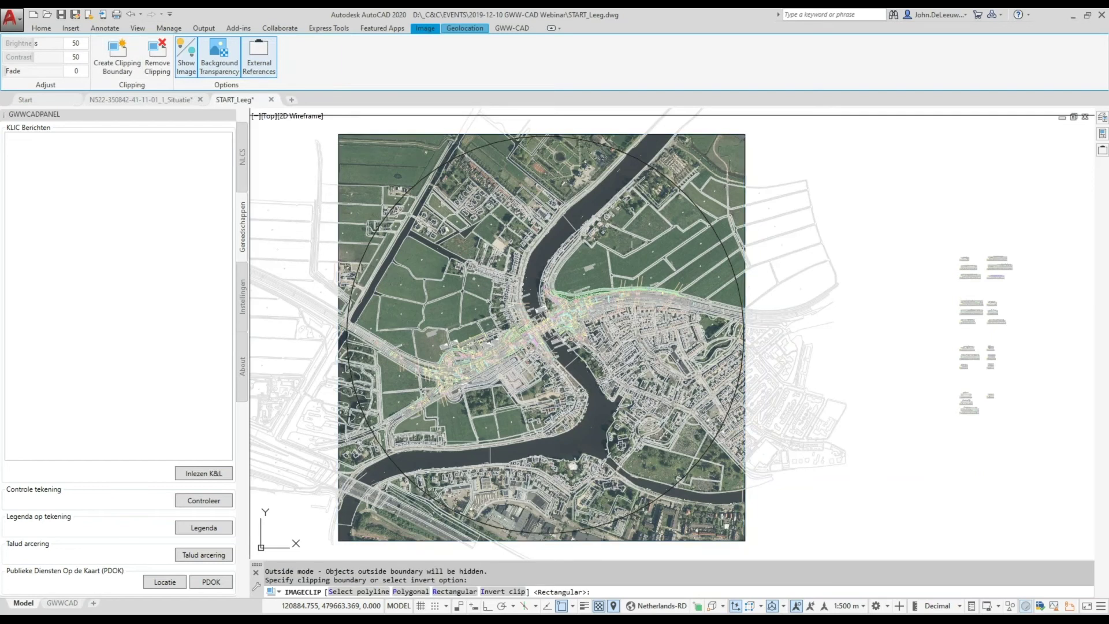
{"action": "left_click", "coordinate": [352, 591]}
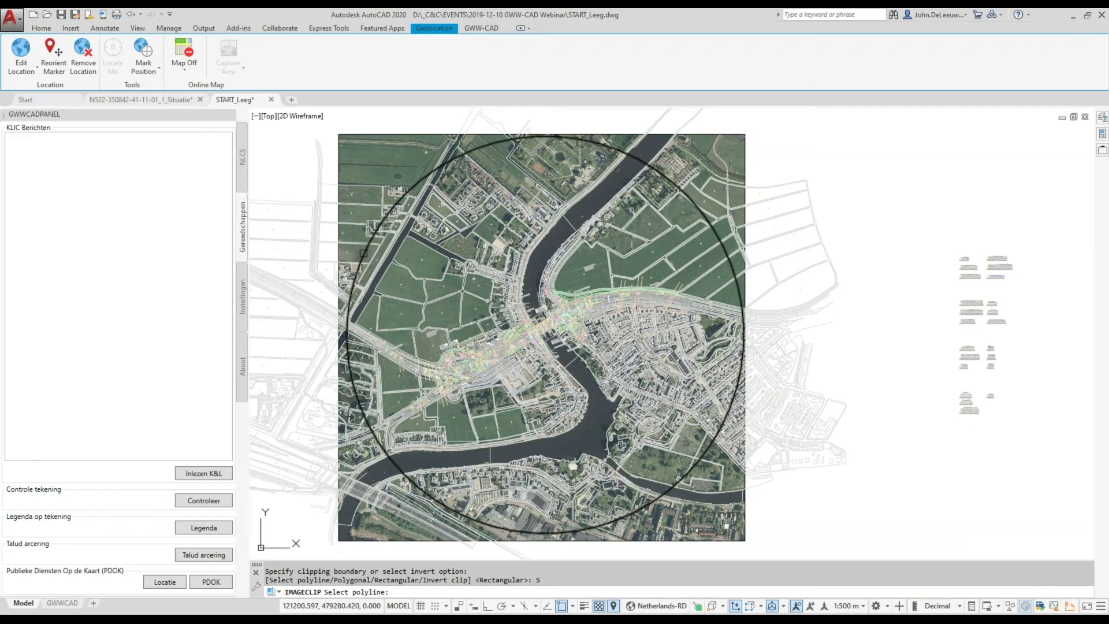
{"action": "left_click", "coordinate": [359, 253]}
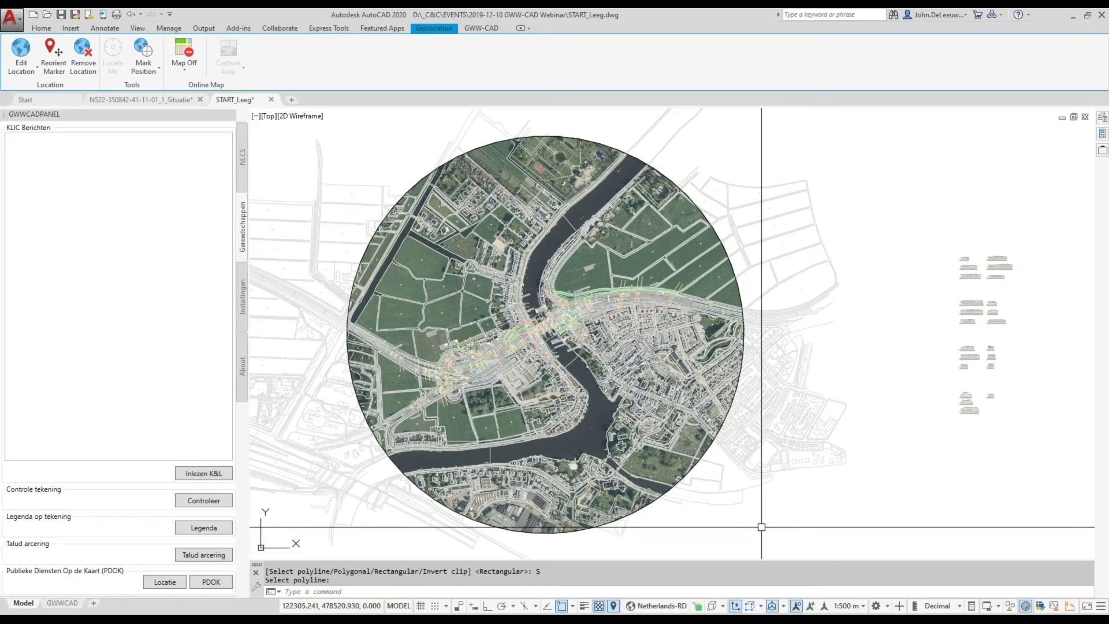
Zoom in on the N522 crossroads to check the clipped photo against the linework
{"action": "left_click", "coordinate": [180, 67]}
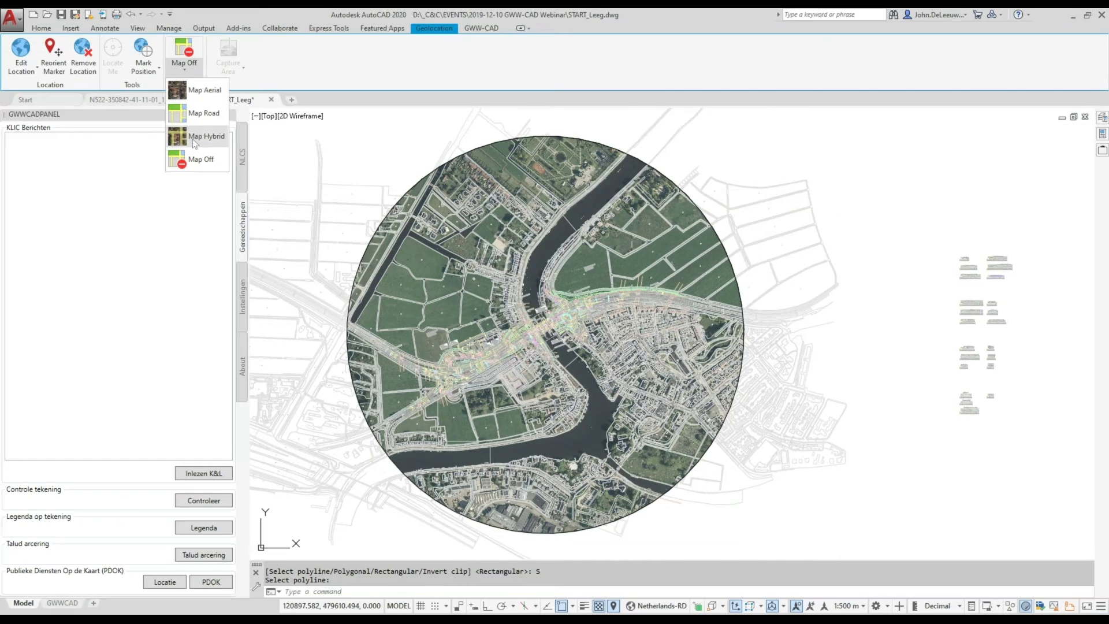
{"action": "key", "text": "Escape"}
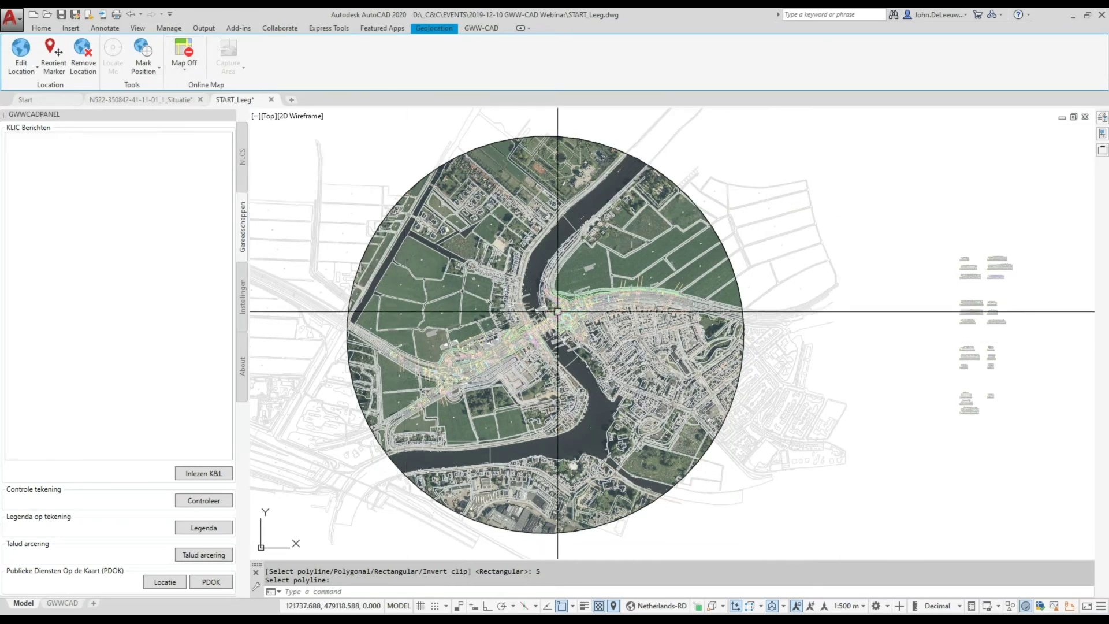
{"action": "scroll", "coordinate": [557, 312], "scroll_direction": "up", "scroll_amount": 3}
{"action": "scroll", "coordinate": [572, 318], "scroll_direction": "up", "scroll_amount": 2}
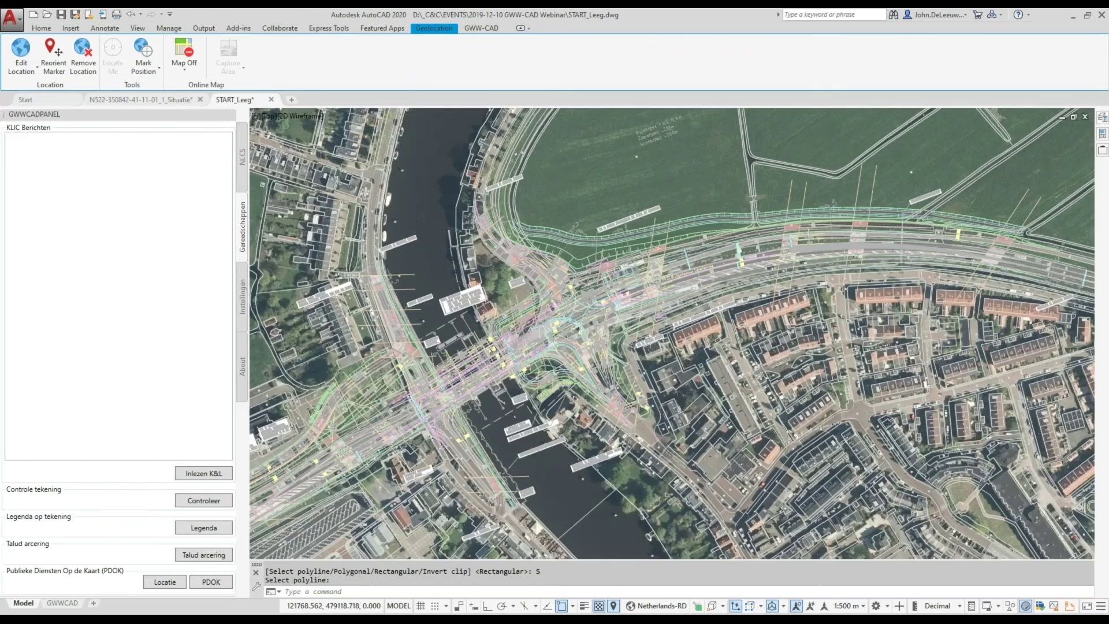
{"action": "scroll", "coordinate": [573, 319], "scroll_direction": "up", "scroll_amount": 2}
{"action": "scroll", "coordinate": [573, 319], "scroll_direction": "down", "scroll_amount": 2}
{"action": "scroll", "coordinate": [569, 323], "scroll_direction": "down", "scroll_amount": 2}
{"action": "scroll", "coordinate": [560, 331], "scroll_direction": "down", "scroll_amount": 2}
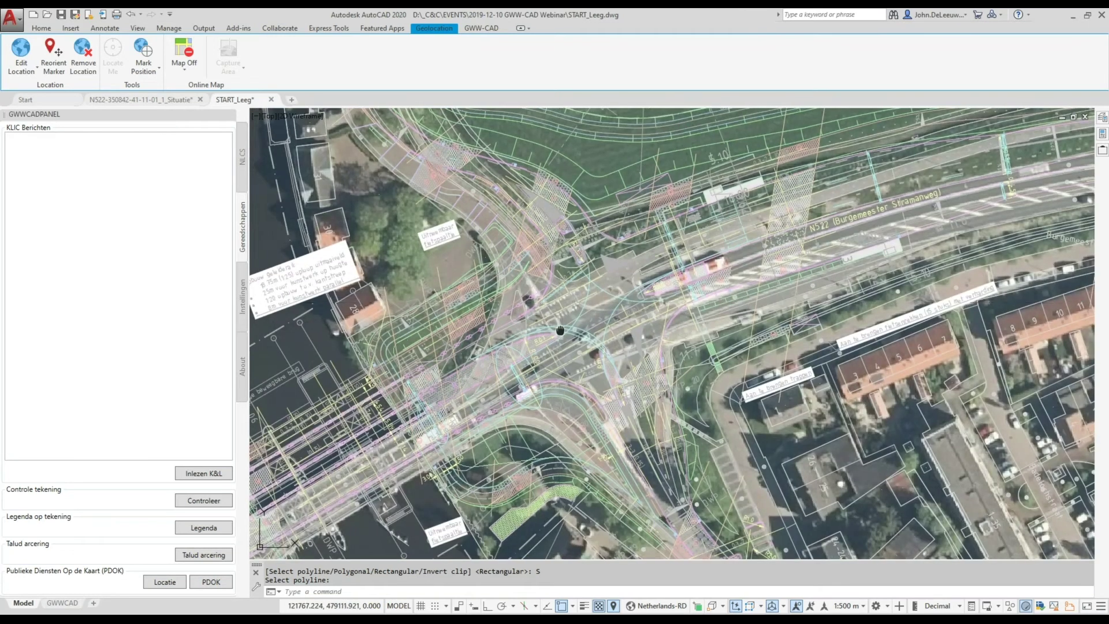
{"action": "middle_click_drag", "start_coordinate": [559, 330], "coordinate": [548, 324]}
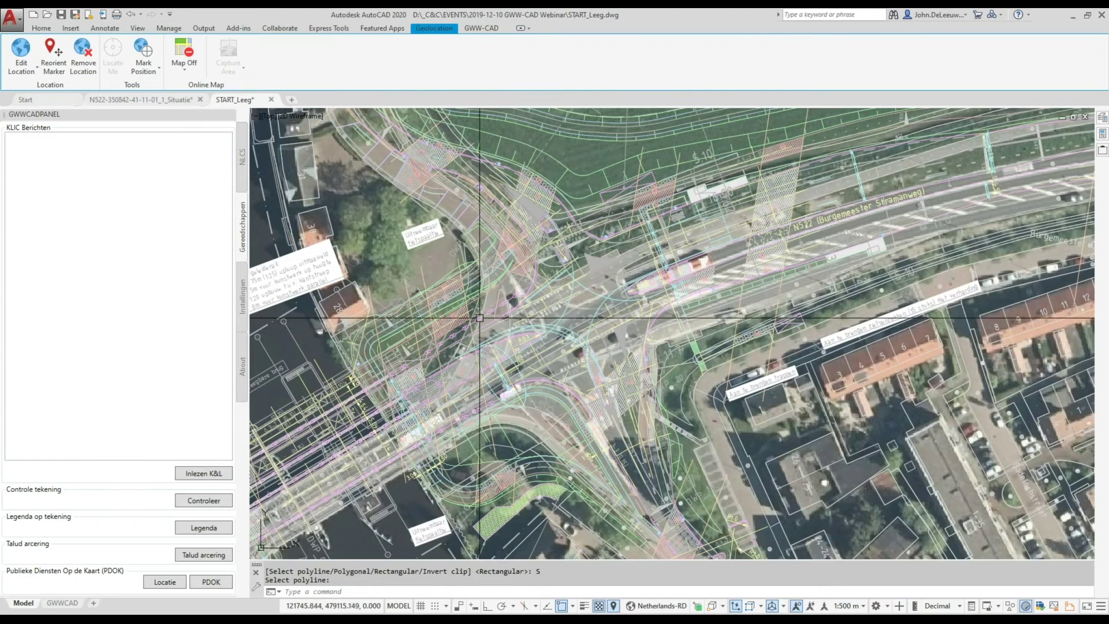
{"action": "scroll", "coordinate": [556, 331], "scroll_direction": "up", "scroll_amount": 2}
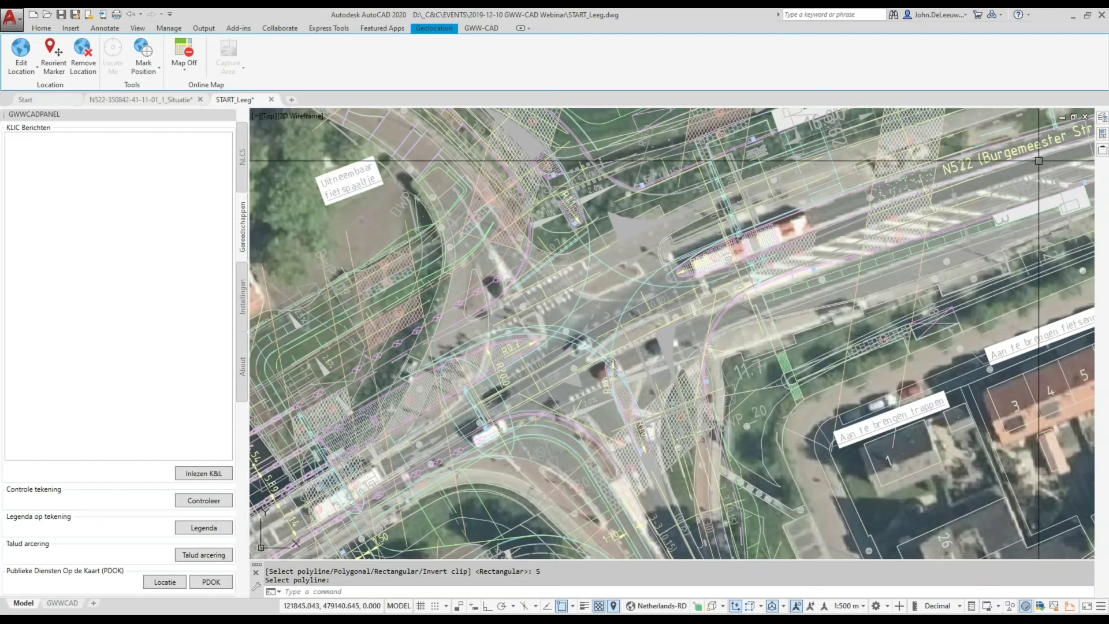
{"action": "right_click", "coordinate": [797, 193]}
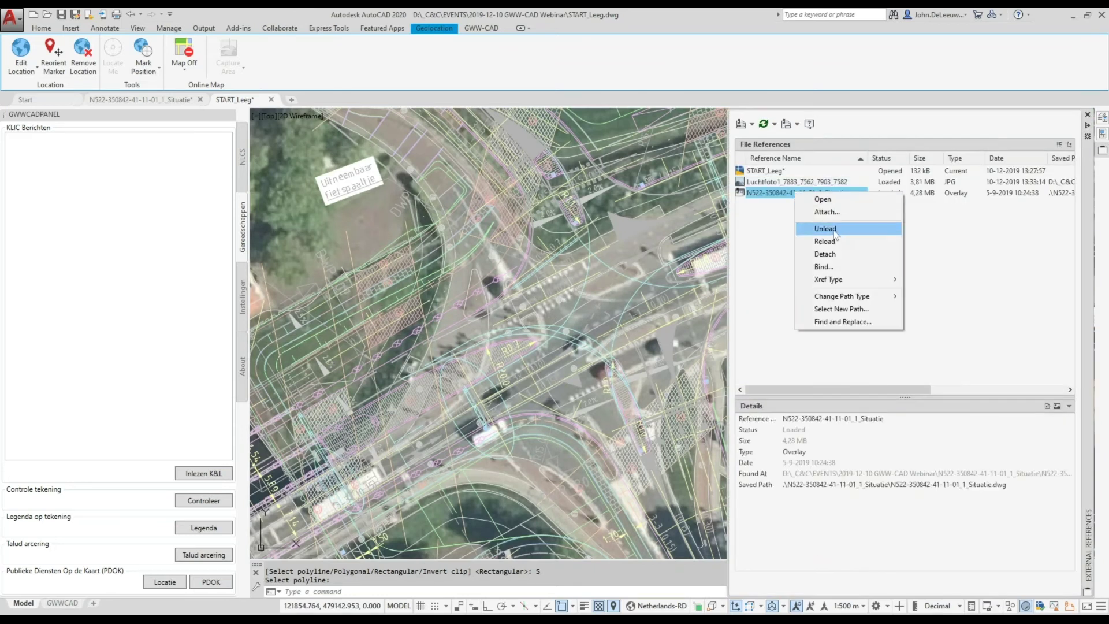
{"action": "left_click", "coordinate": [832, 229]}
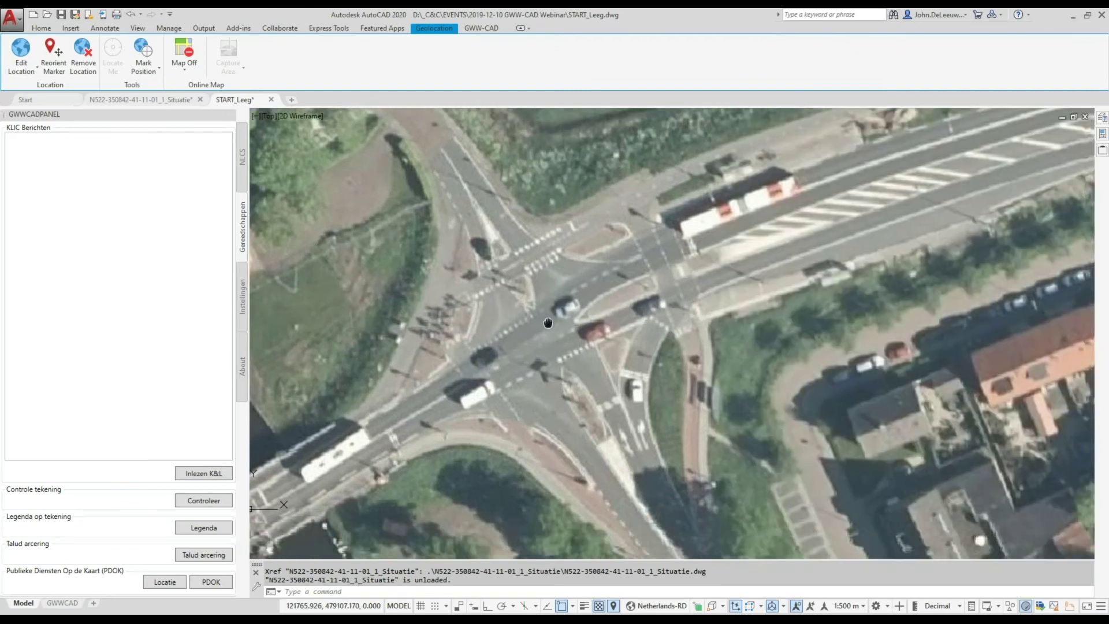
{"action": "middle_click_drag", "start_coordinate": [594, 366], "coordinate": [584, 328]}
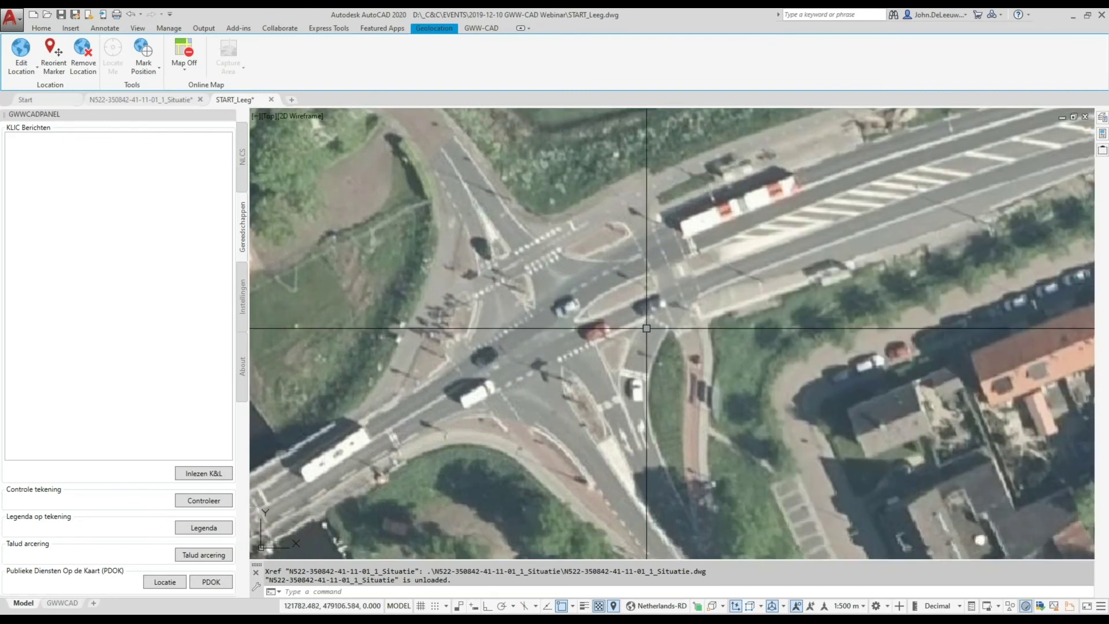
{"action": "middle_click_drag", "start_coordinate": [583, 254], "coordinate": [547, 245]}
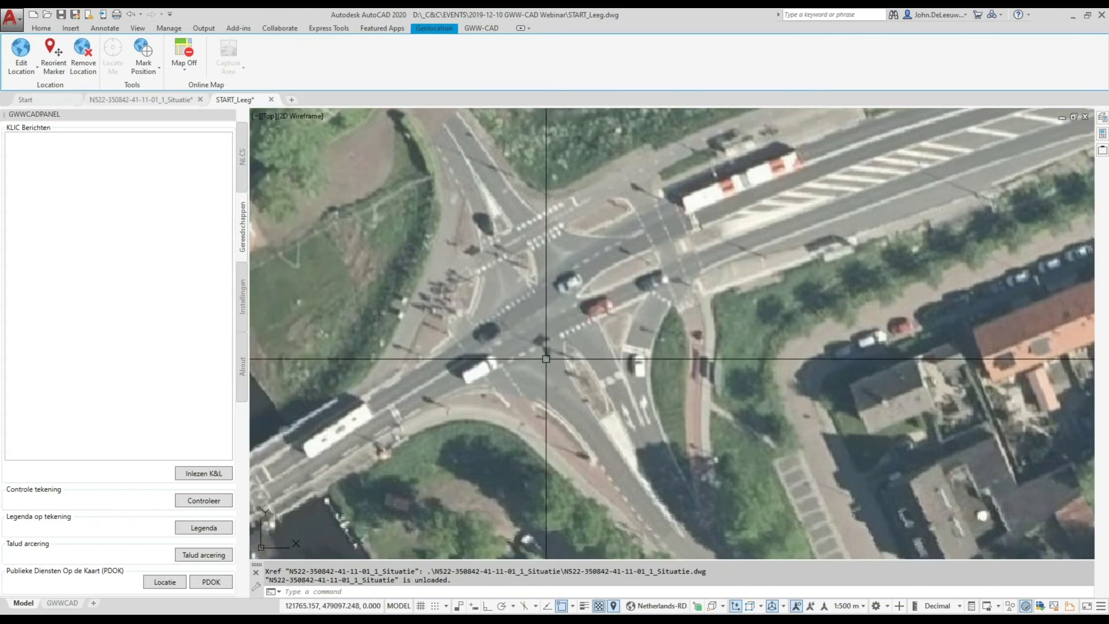
{"action": "scroll", "coordinate": [546, 360], "scroll_direction": "down", "scroll_amount": 2}
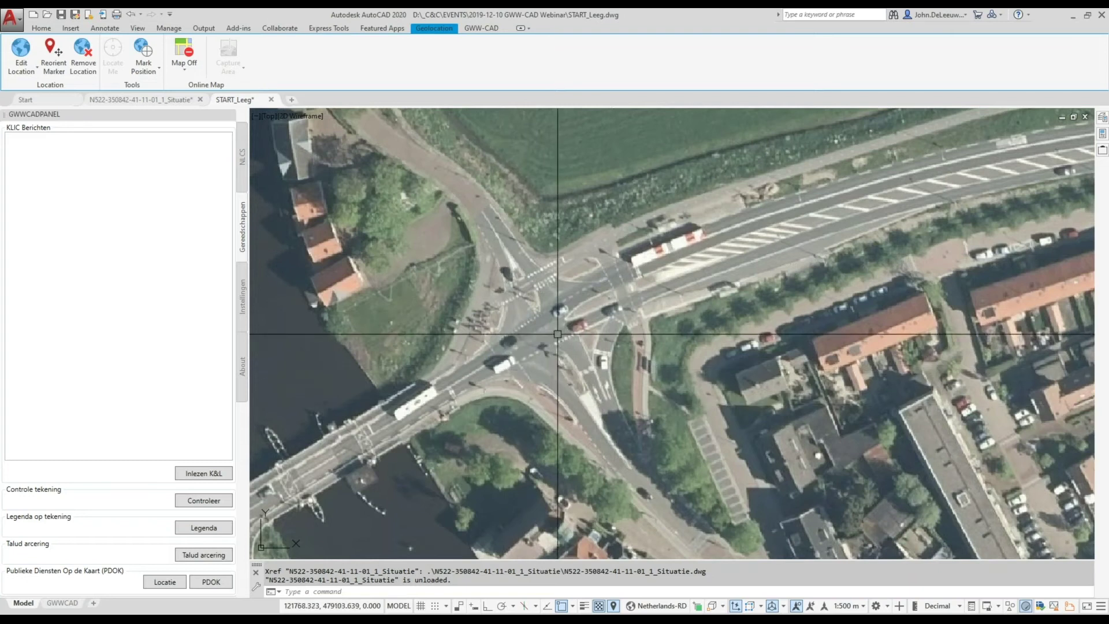
{"action": "middle_click_drag", "start_coordinate": [462, 312], "coordinate": [522, 280]}
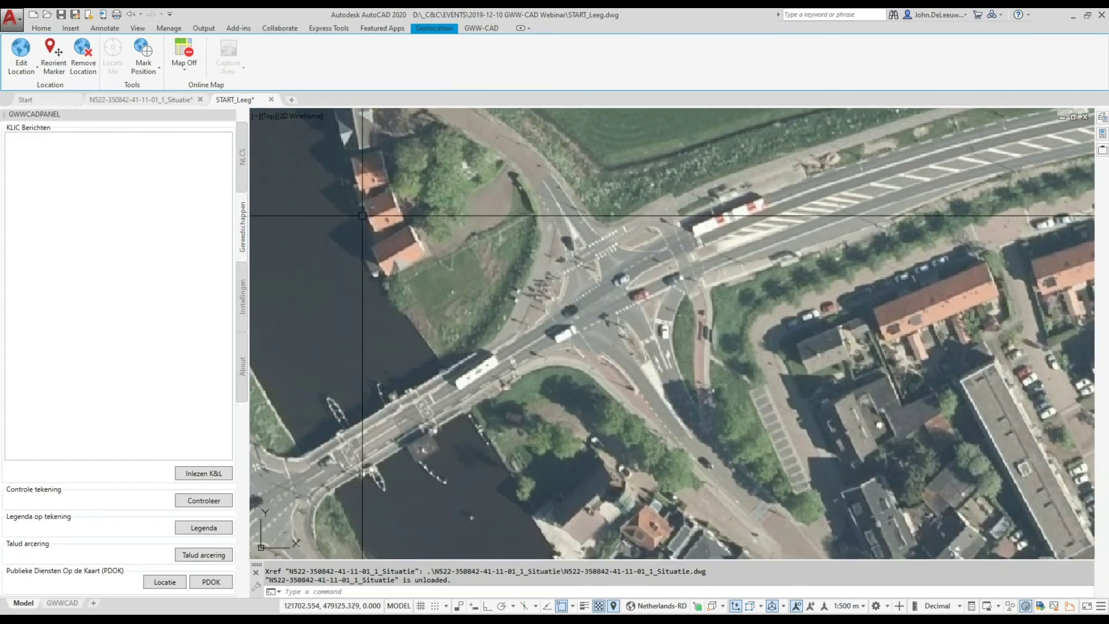
Switch the online map to Map Aerial and pan around the town and river bend
{"action": "left_click", "coordinate": [184, 65]}
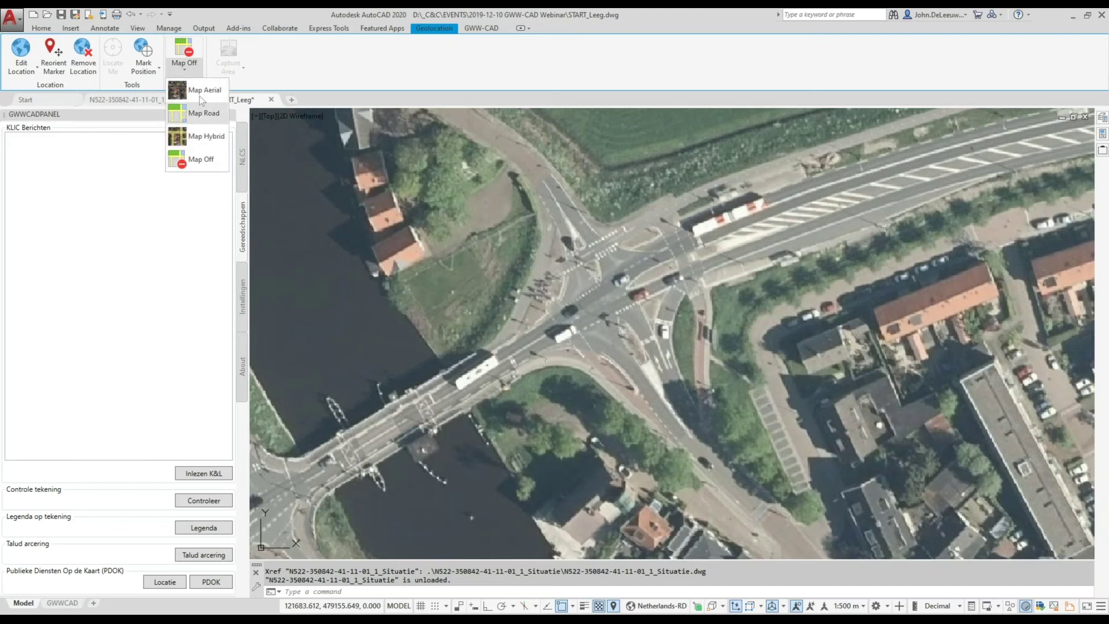
{"action": "left_click", "coordinate": [210, 100]}
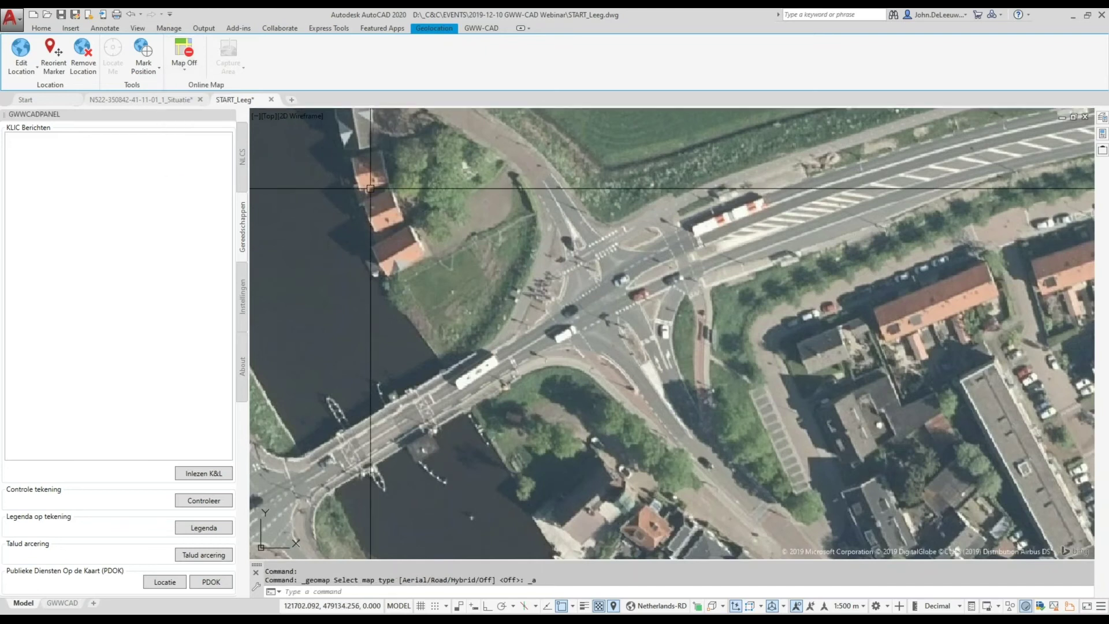
{"action": "scroll", "coordinate": [614, 295], "scroll_direction": "down", "scroll_amount": 8}
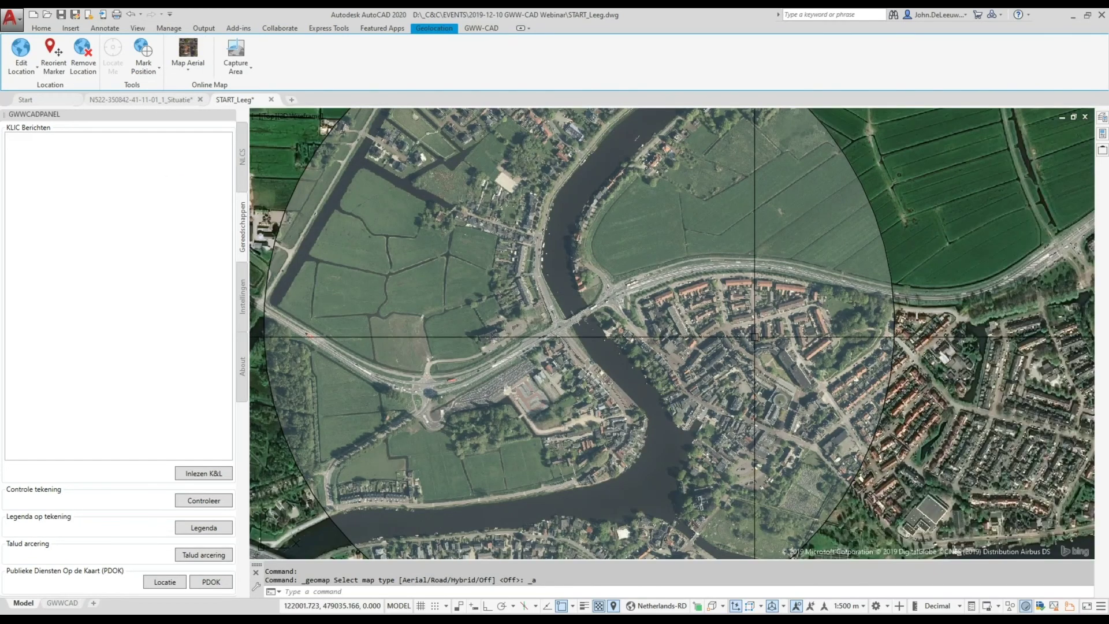
{"action": "middle_click_drag", "start_coordinate": [614, 296], "coordinate": [386, 273]}
{"action": "scroll", "coordinate": [675, 260], "scroll_direction": "up", "scroll_amount": 8}
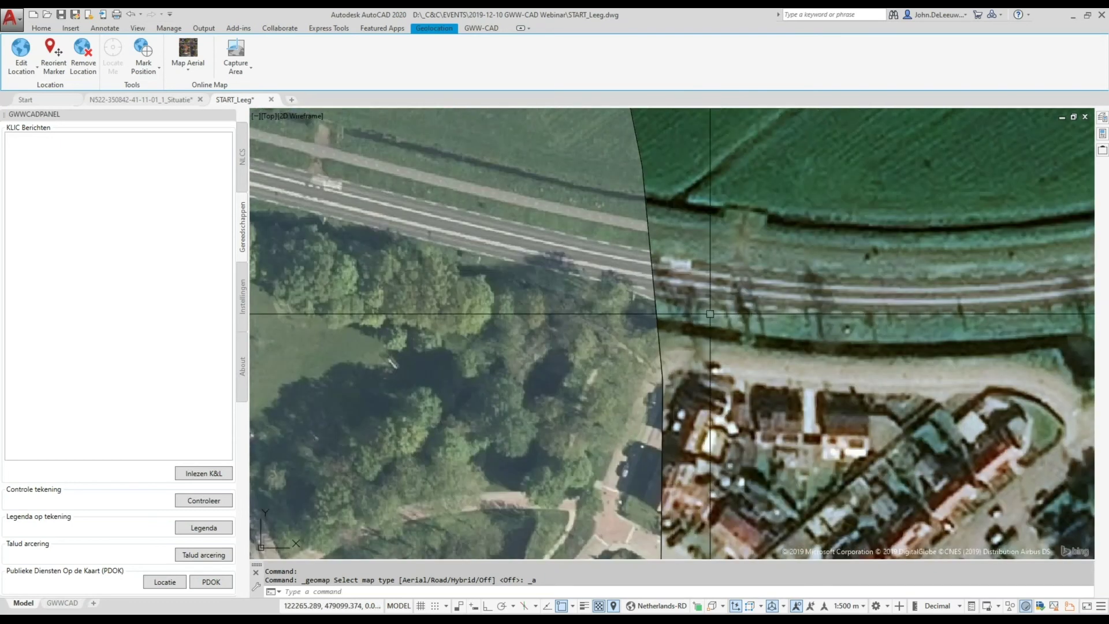
{"action": "middle_click_drag", "start_coordinate": [842, 475], "coordinate": [773, 481]}
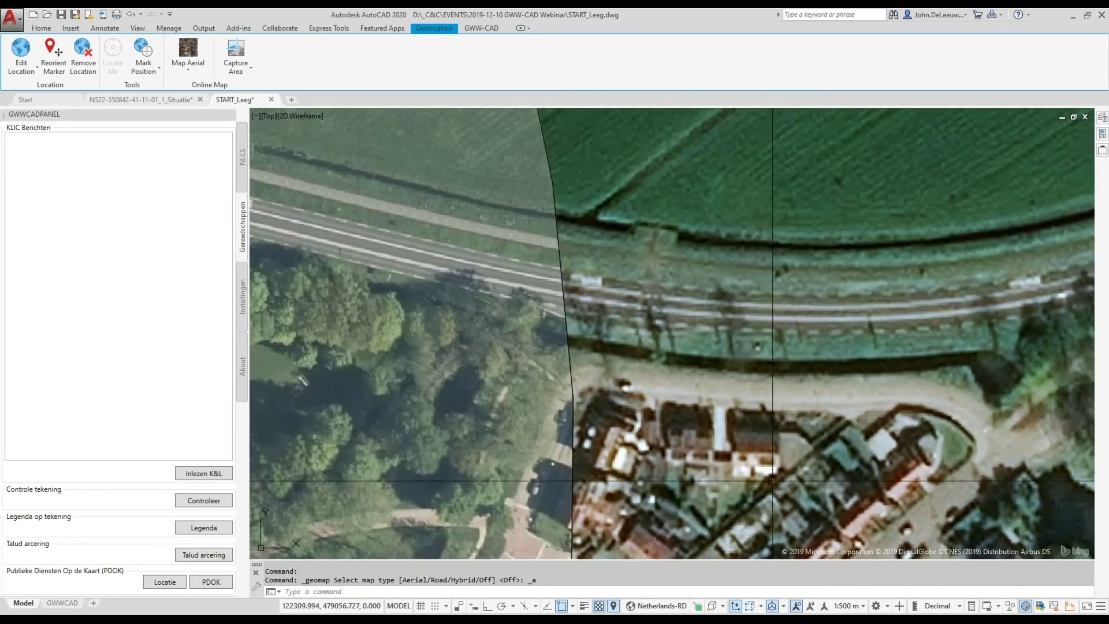
{"action": "middle_click_drag", "start_coordinate": [370, 246], "coordinate": [480, 234]}
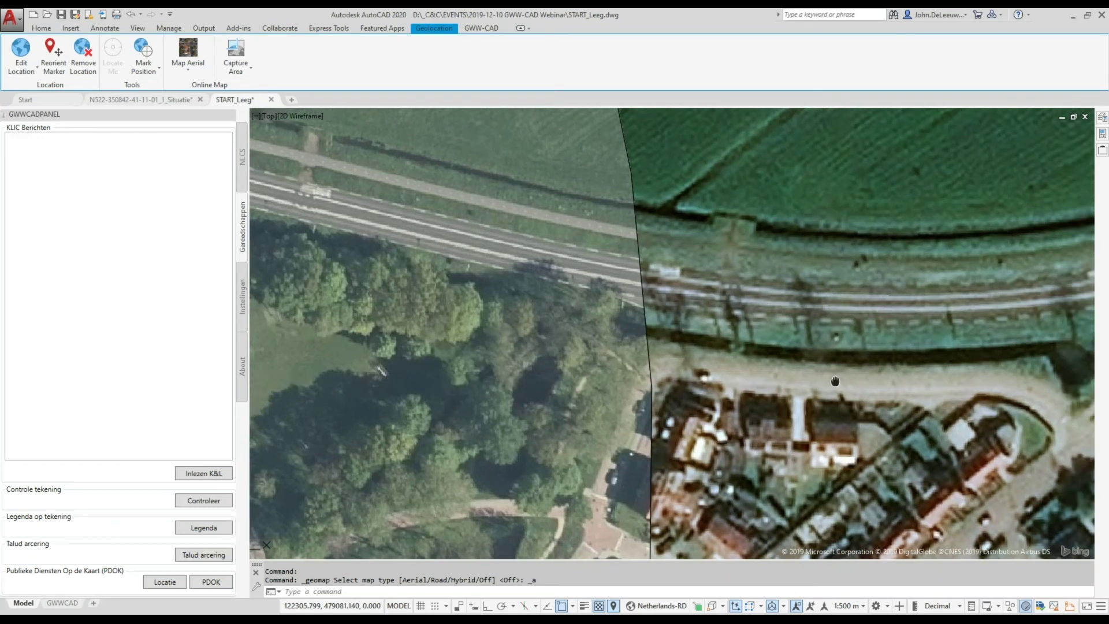
{"action": "middle_click_drag", "start_coordinate": [820, 348], "coordinate": [787, 347]}
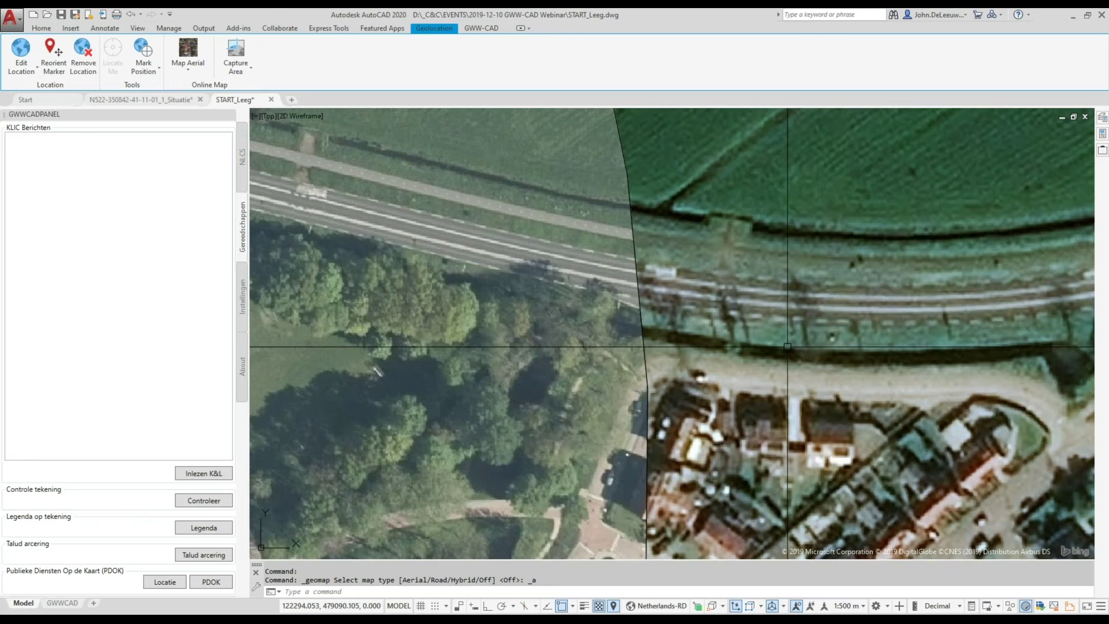
{"action": "scroll", "coordinate": [587, 274], "scroll_direction": "down", "scroll_amount": 5}
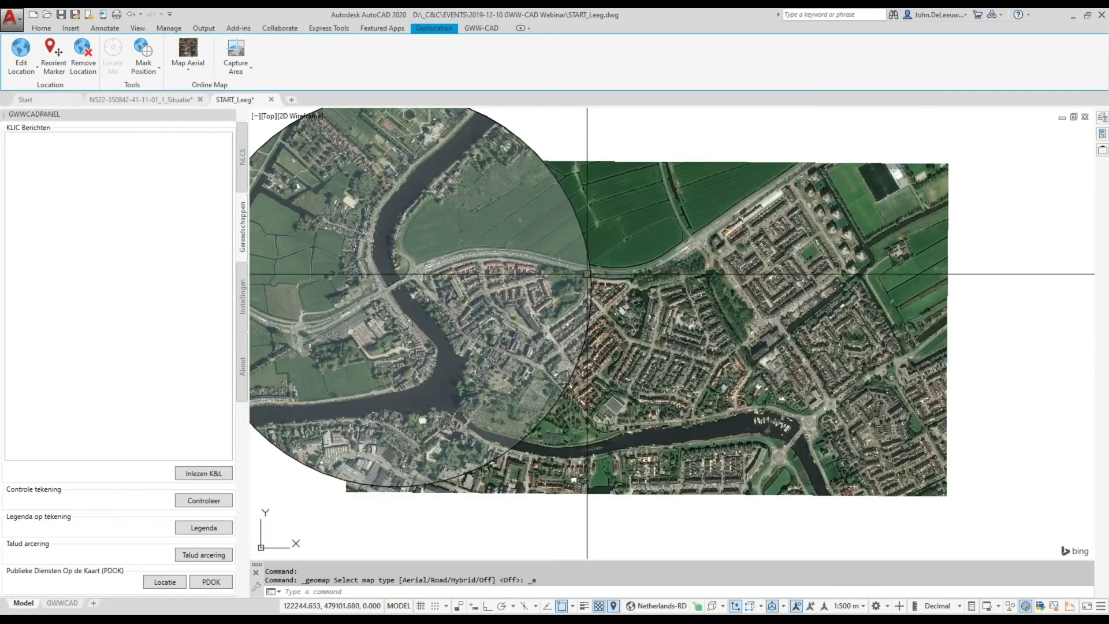
{"action": "middle_click_drag", "start_coordinate": [586, 274], "coordinate": [692, 322]}
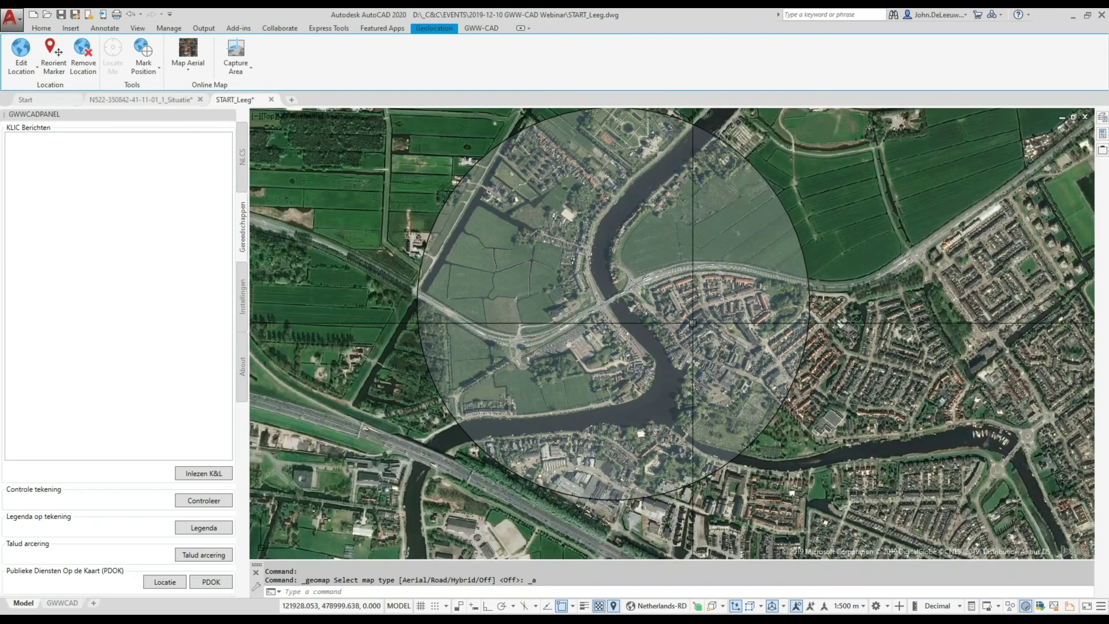
{"action": "middle_click_drag", "start_coordinate": [632, 339], "coordinate": [606, 371]}
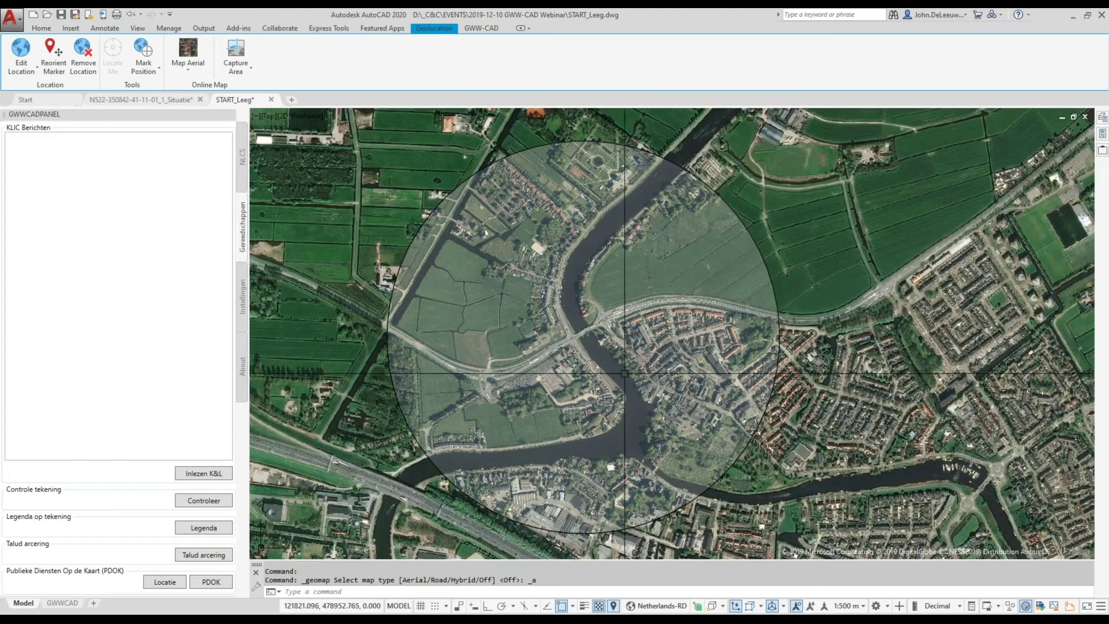
{"action": "mouse_move", "coordinate": [607, 615]}
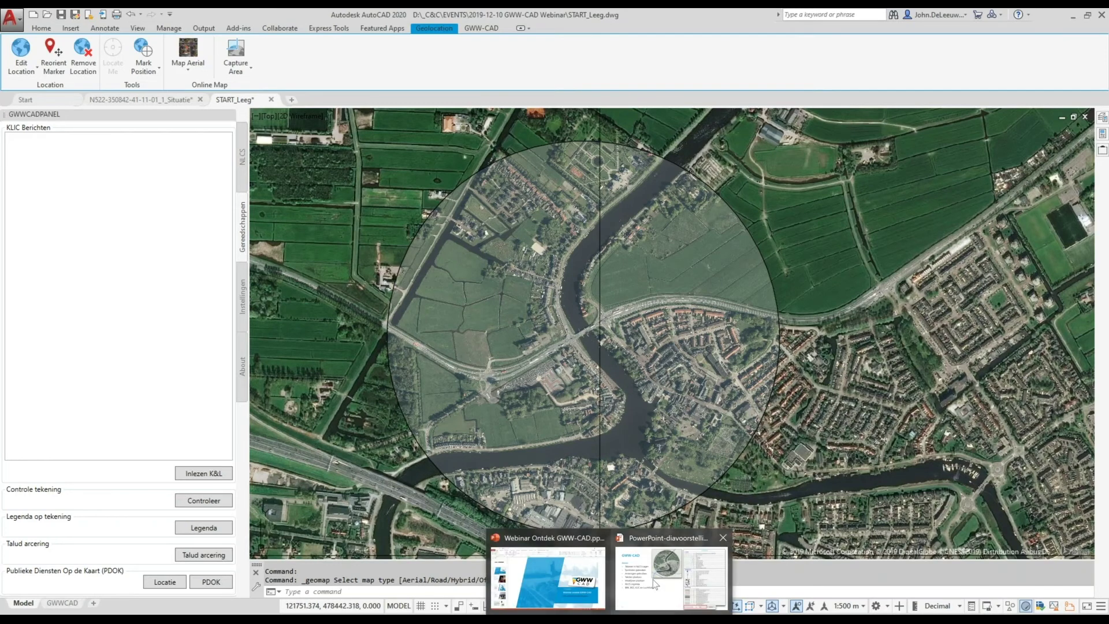
Show the PowerPoint slide 9 demo agenda, then switch back to AutoCAD
{"action": "left_click", "coordinate": [654, 583]}
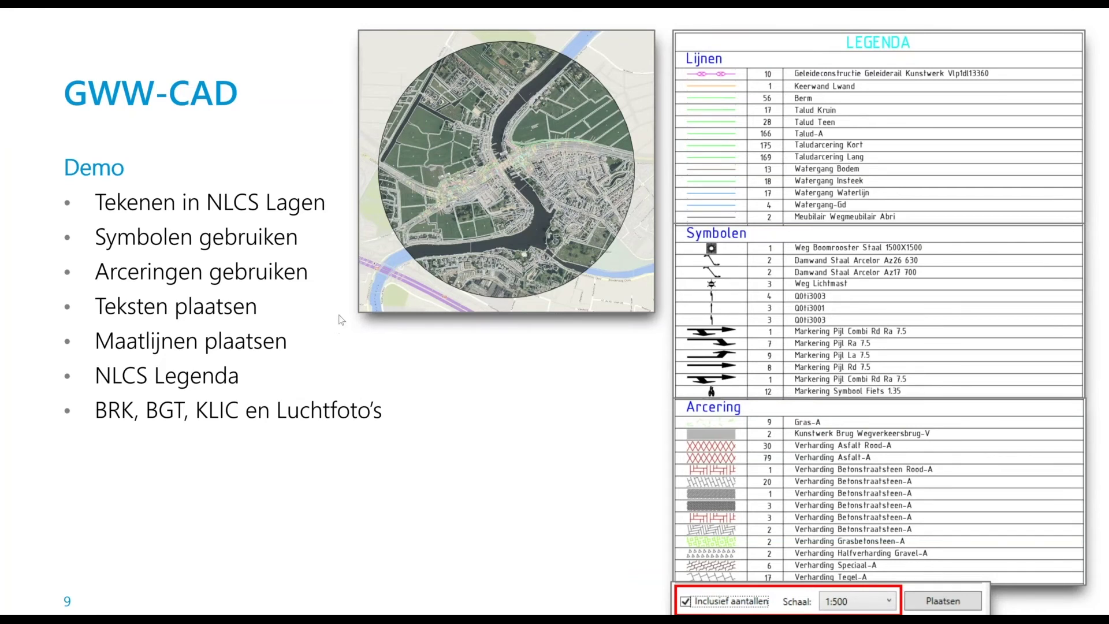
{"action": "key", "text": "alt+Tab"}
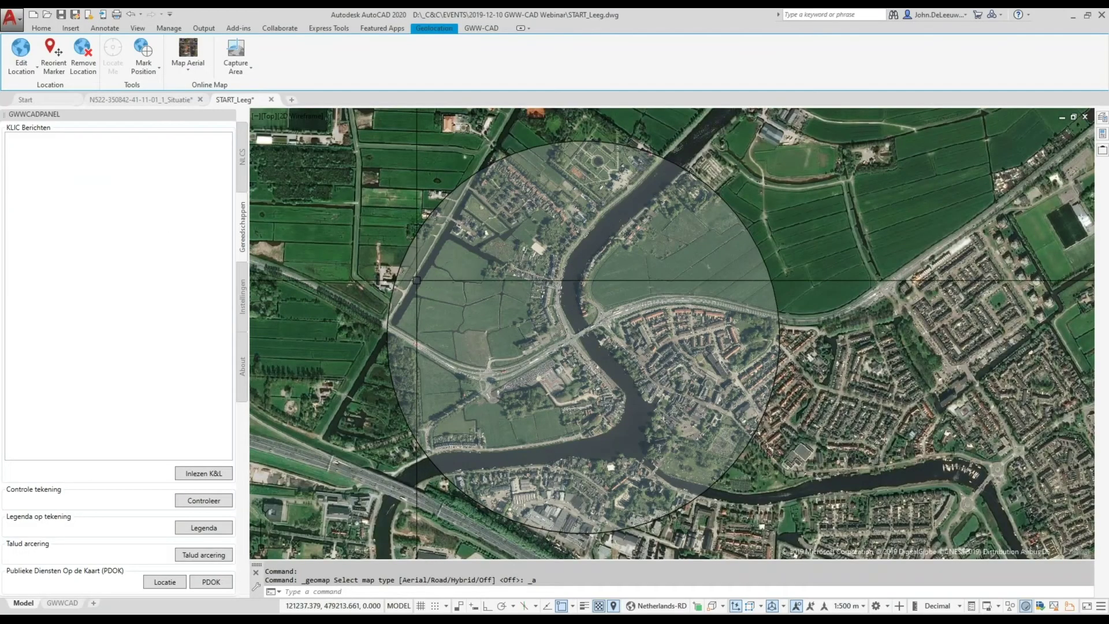
Close the START_Leeg drawing and answer its save-changes prompt
{"action": "left_click", "coordinate": [271, 100]}
{"action": "left_click", "coordinate": [588, 342]}
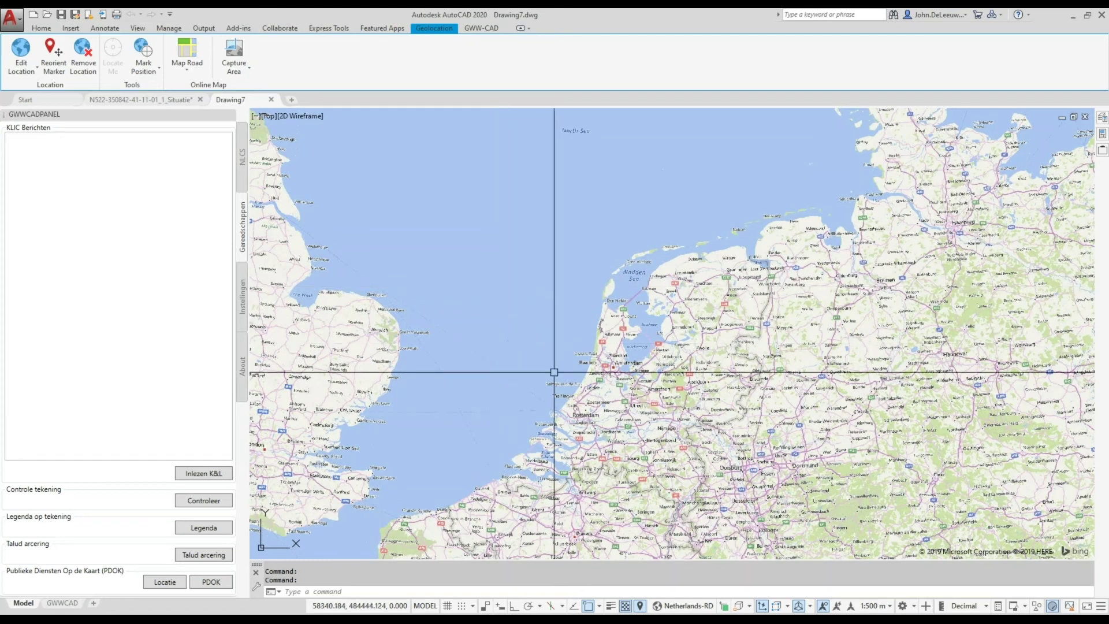
Zoom the road map in on the Netherlands and start the Inlezen K&L KLIC import
{"action": "scroll", "coordinate": [731, 469], "scroll_direction": "up", "scroll_amount": 3}
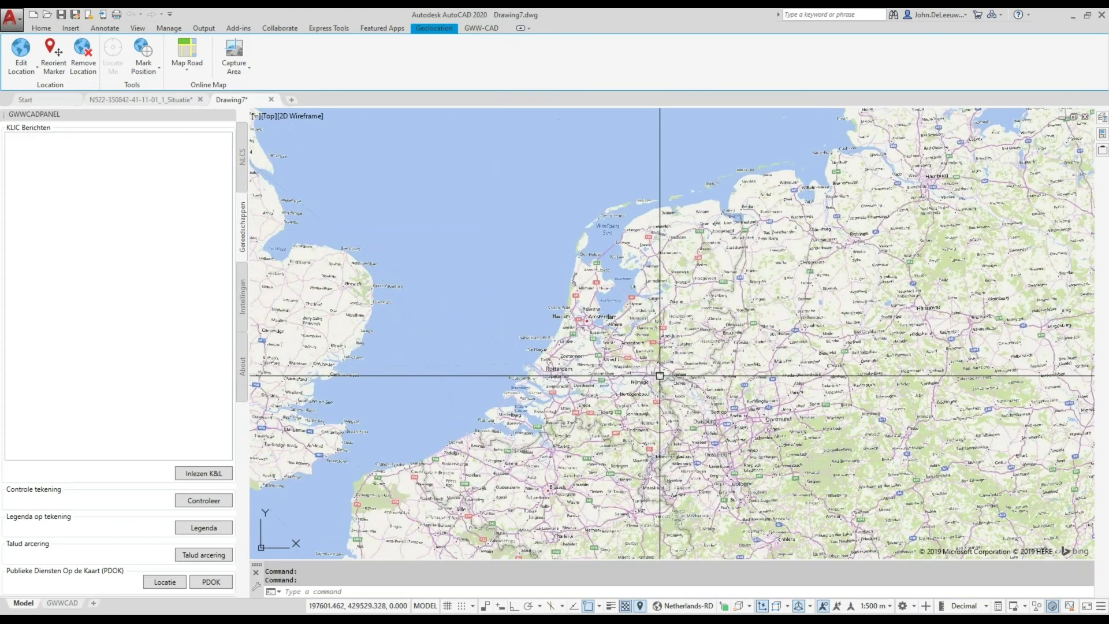
{"action": "scroll", "coordinate": [633, 354], "scroll_direction": "up", "scroll_amount": 2}
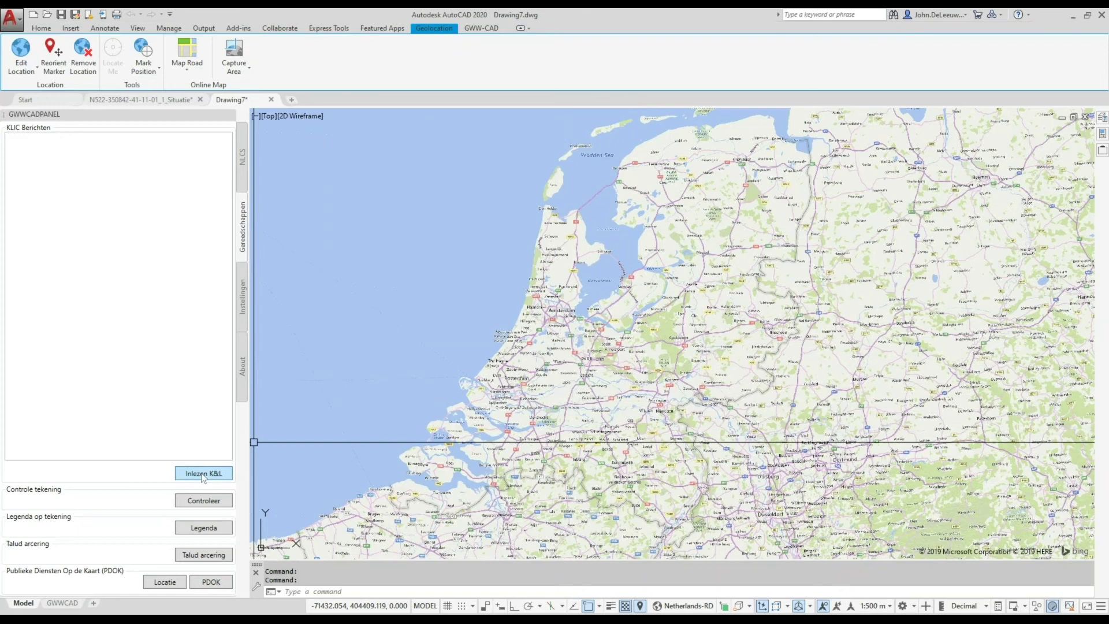
{"action": "left_click", "coordinate": [203, 474]}
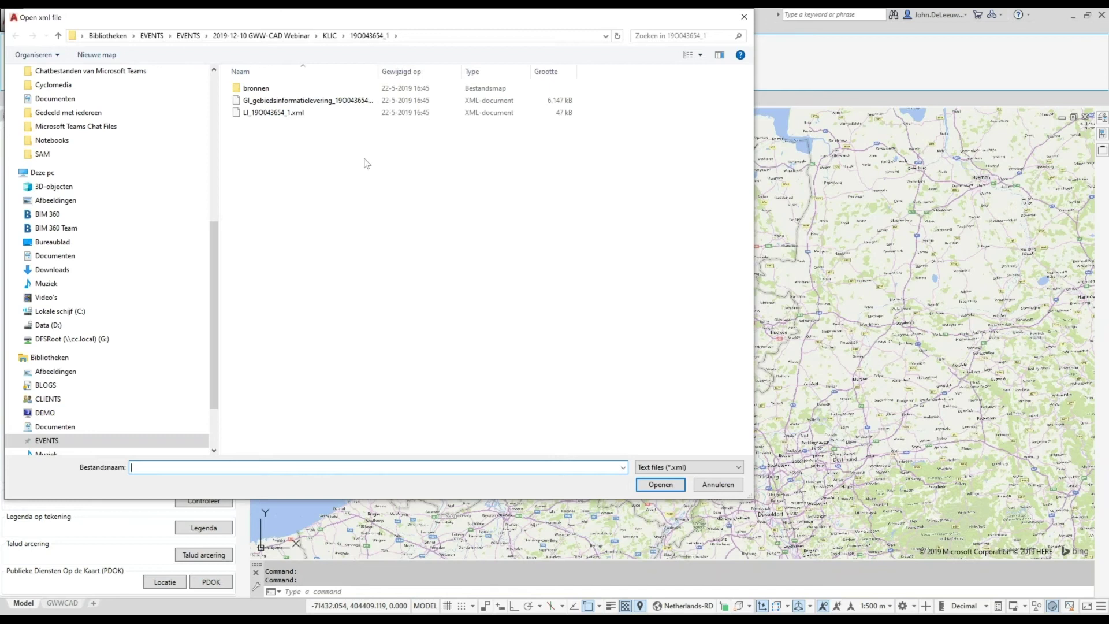
Widen the Naam column and select GI_gebiedsinformatielevering_19O043654_1.xml
{"action": "left_click_drag", "start_coordinate": [379, 71], "coordinate": [481, 71]}
{"action": "left_click", "coordinate": [452, 100]}
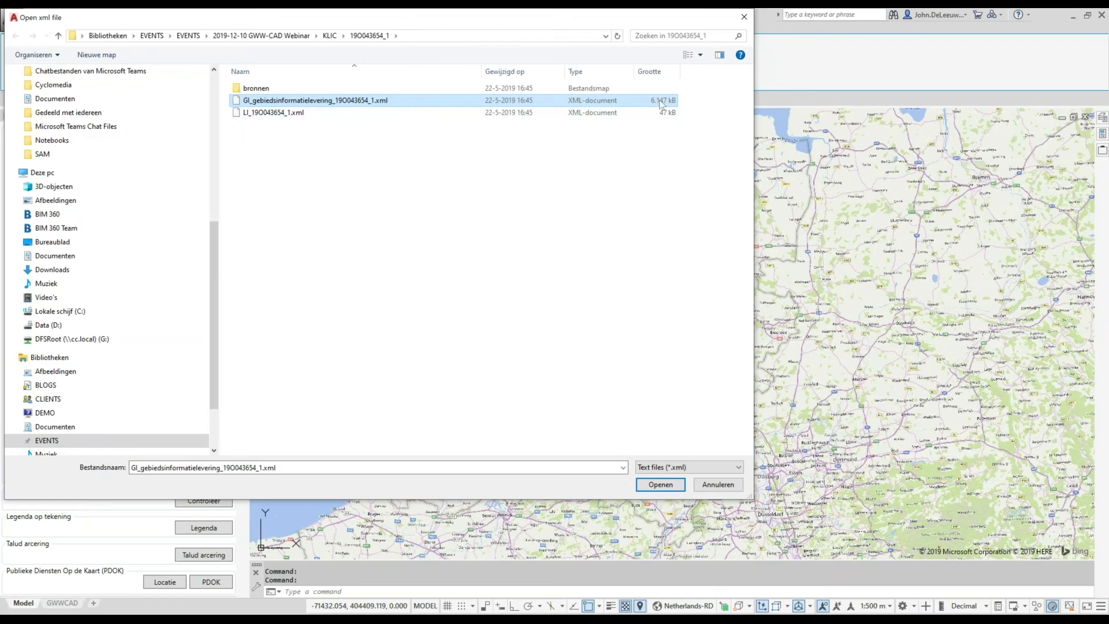
{"action": "mouse_move", "coordinate": [299, 101]}
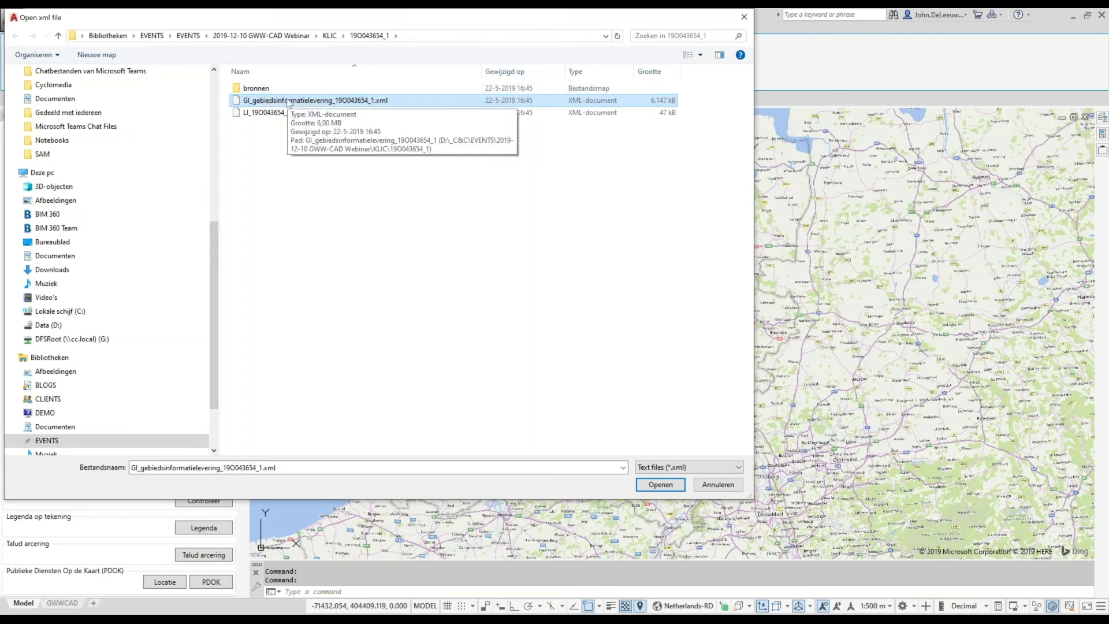
Open the file and import all KLIC themes with Geometrie, Annotaties and Maatvoering
{"action": "left_click", "coordinate": [660, 485]}
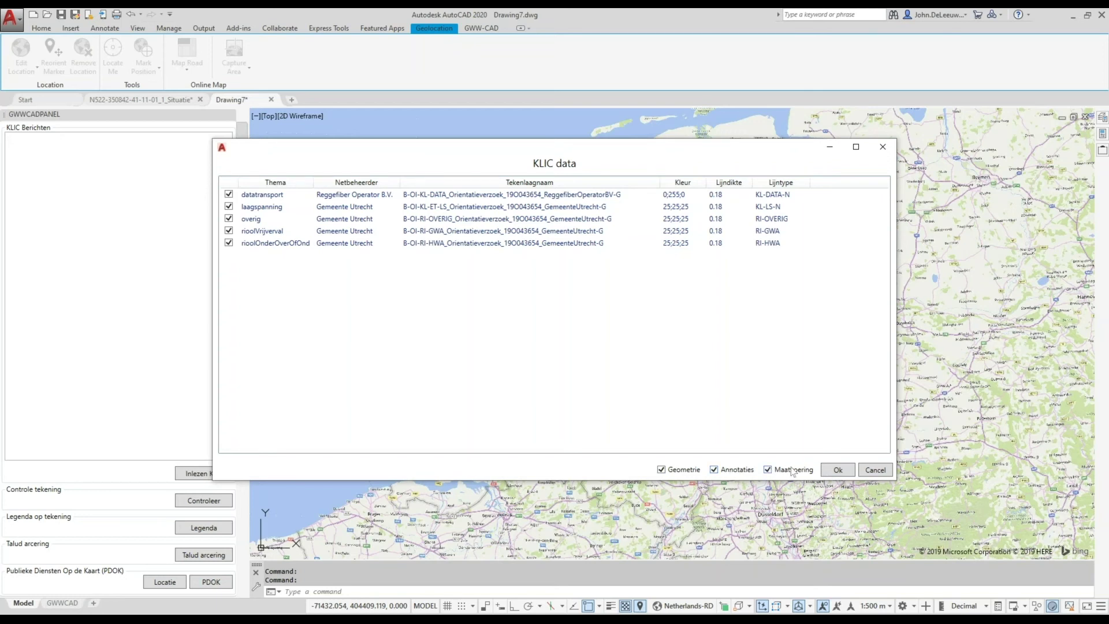
{"action": "left_click", "coordinate": [839, 470]}
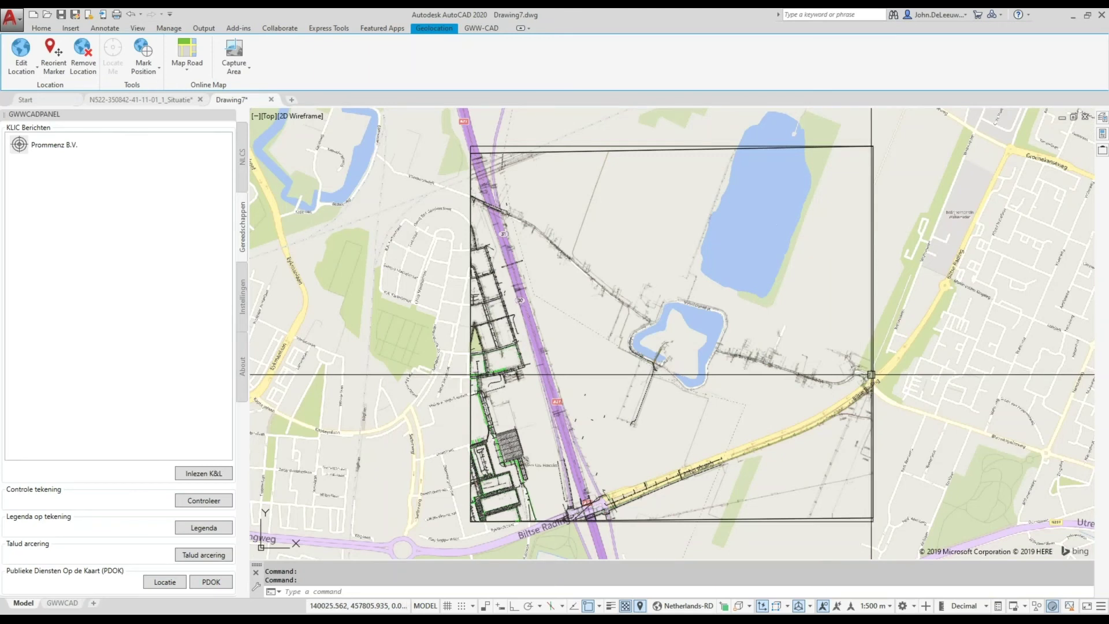
Recentre the KLIC area and set the Geolocation online map to Map Off
{"action": "middle_click_drag", "start_coordinate": [928, 386], "coordinate": [854, 378]}
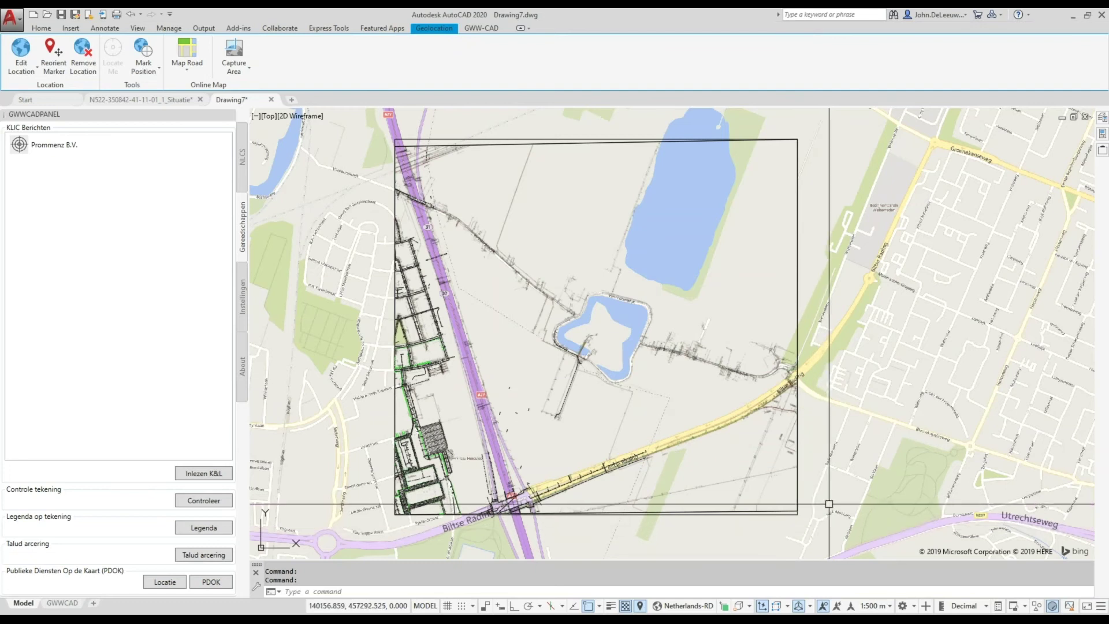
{"action": "middle_click_drag", "start_coordinate": [827, 530], "coordinate": [822, 533]}
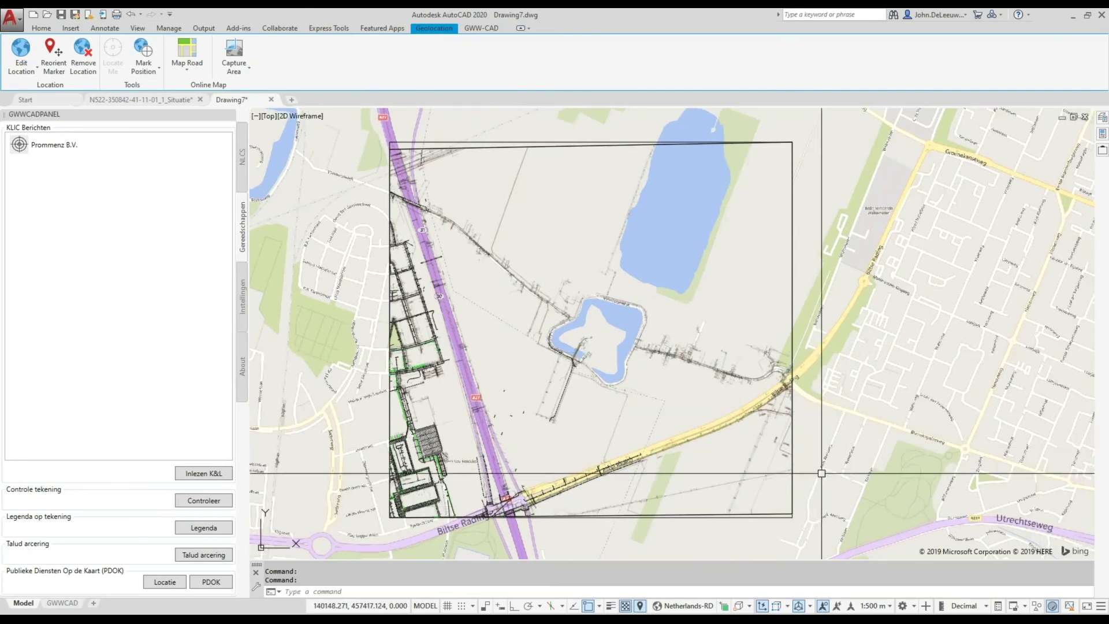
{"action": "left_click", "coordinate": [187, 58]}
{"action": "left_click", "coordinate": [197, 159]}
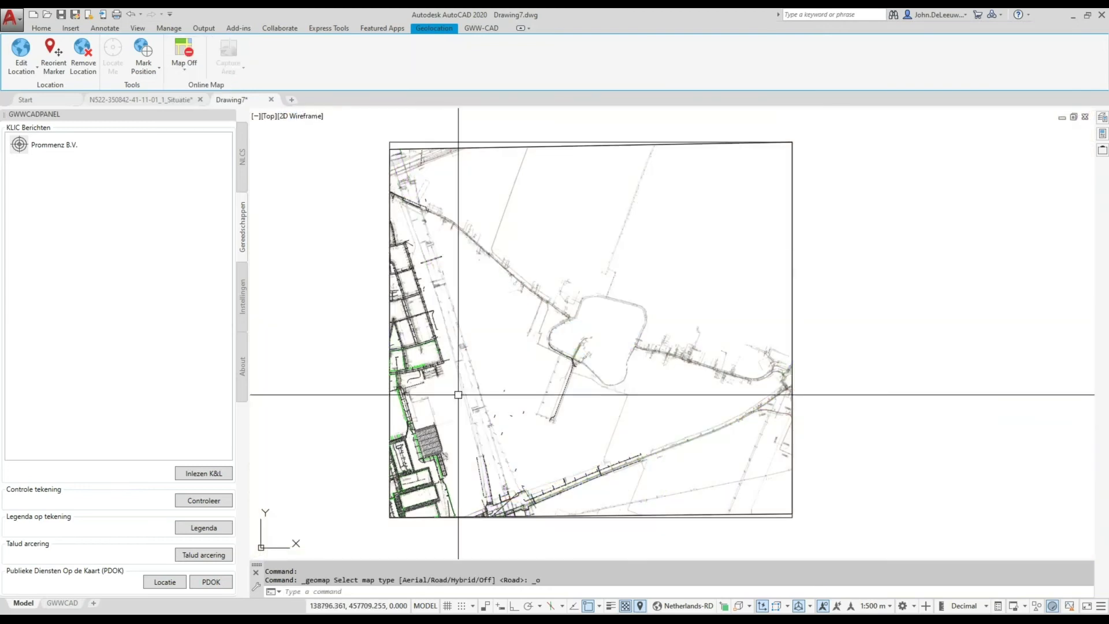
Zoom in and pan along the KLIC cable crossing to inspect the linework
{"action": "middle_click_drag", "start_coordinate": [383, 417], "coordinate": [398, 396]}
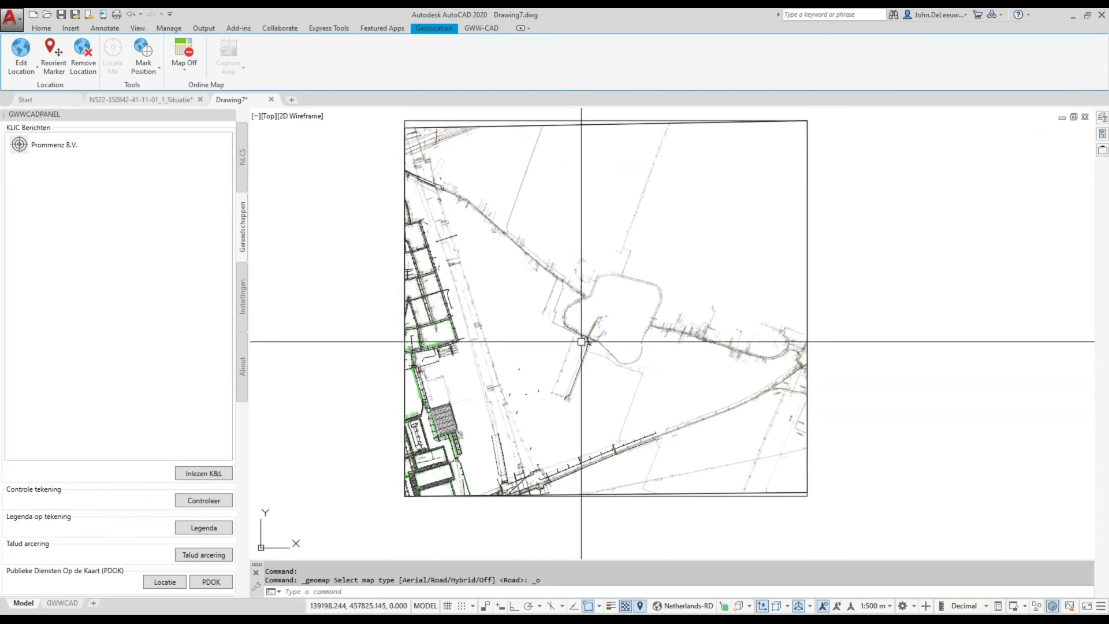
{"action": "scroll", "coordinate": [582, 341], "scroll_direction": "up", "scroll_amount": 3}
{"action": "scroll", "coordinate": [589, 340], "scroll_direction": "up", "scroll_amount": 3}
{"action": "scroll", "coordinate": [596, 339], "scroll_direction": "up", "scroll_amount": 2}
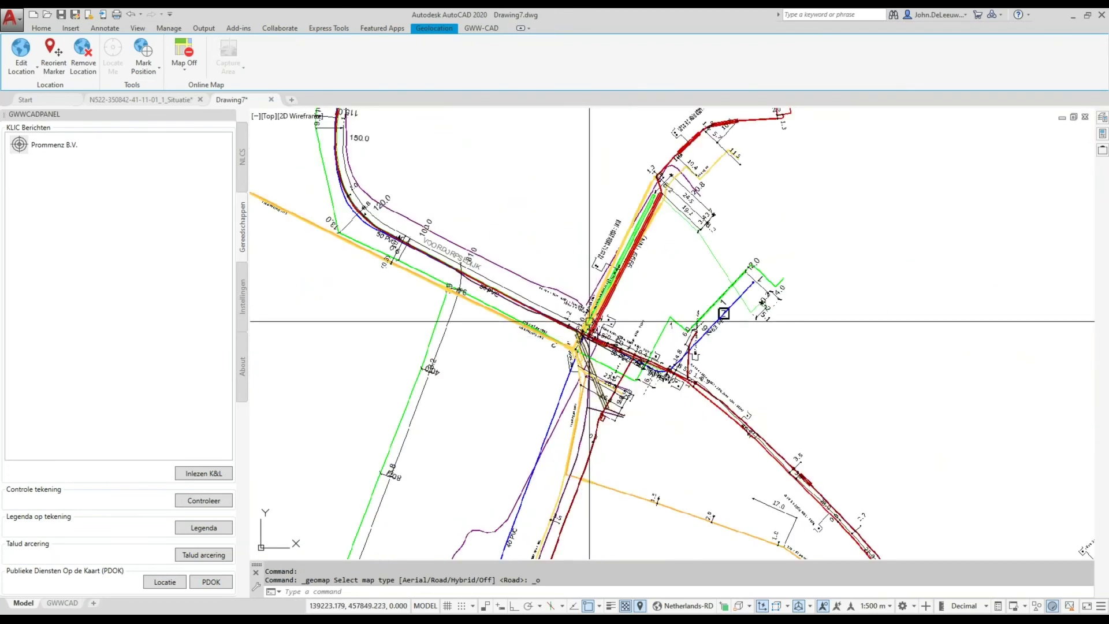
{"action": "scroll", "coordinate": [587, 341], "scroll_direction": "up", "scroll_amount": 3}
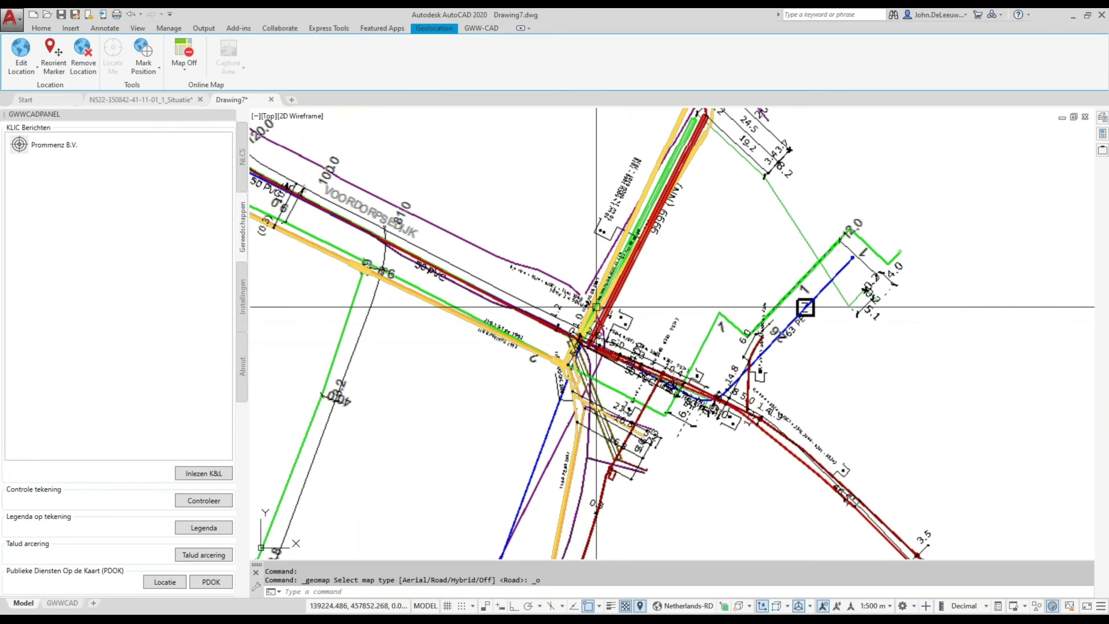
{"action": "middle_click_drag", "start_coordinate": [581, 345], "coordinate": [704, 334]}
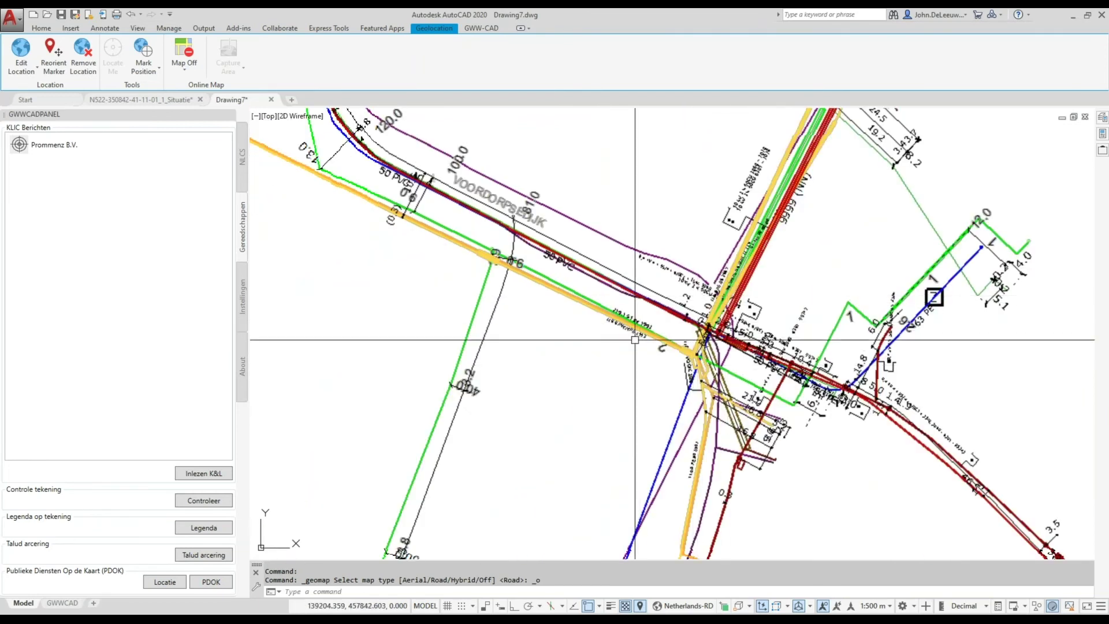
{"action": "middle_click_drag", "start_coordinate": [587, 354], "coordinate": [585, 394]}
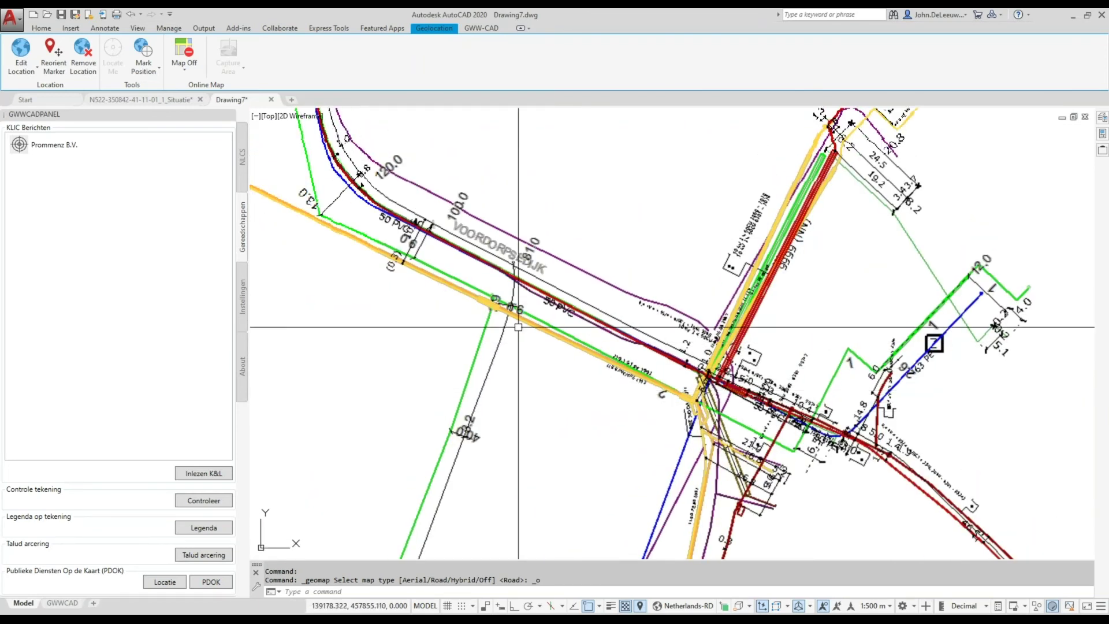
{"action": "scroll", "coordinate": [508, 246], "scroll_direction": "up", "scroll_amount": 2}
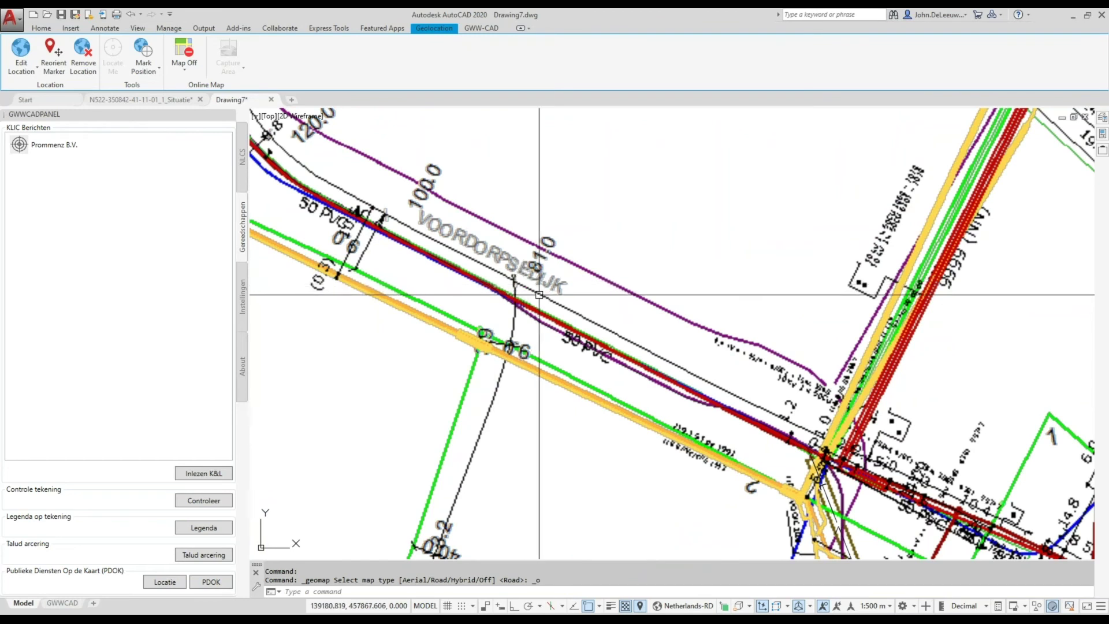
Zoom back out toward the roundabout until the whole KLIC delivery boundary is visible
{"action": "scroll", "coordinate": [546, 303], "scroll_direction": "down", "scroll_amount": 4}
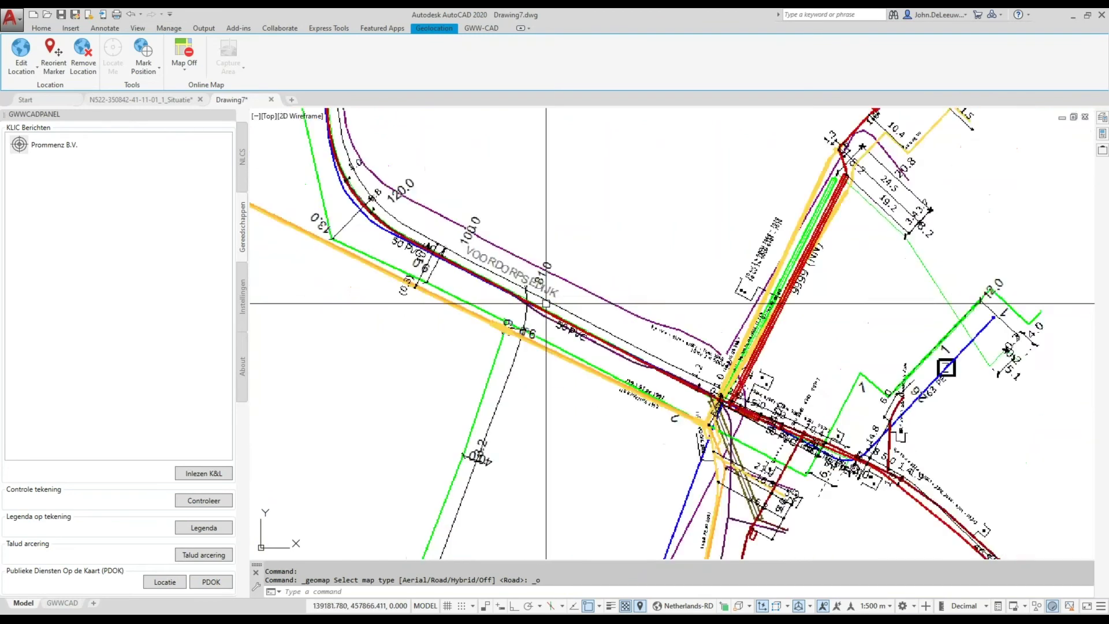
{"action": "scroll", "coordinate": [546, 303], "scroll_direction": "down", "scroll_amount": 4}
{"action": "scroll", "coordinate": [545, 303], "scroll_direction": "down", "scroll_amount": 1}
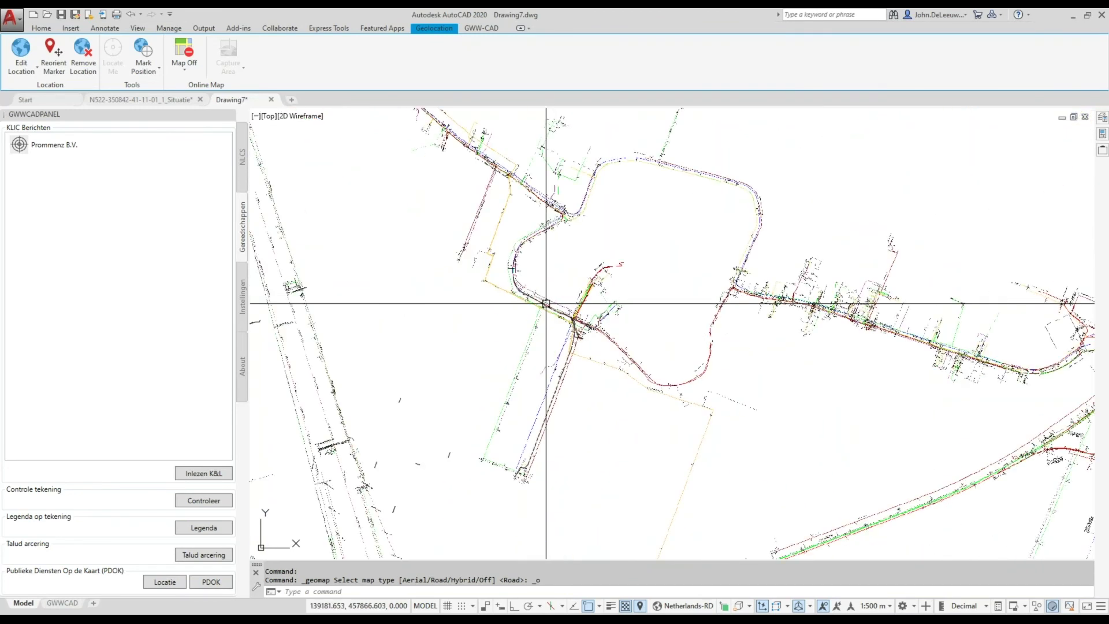
{"action": "scroll", "coordinate": [546, 304], "scroll_direction": "down", "scroll_amount": 3}
{"action": "scroll", "coordinate": [408, 324], "scroll_direction": "up", "scroll_amount": 2}
{"action": "scroll", "coordinate": [327, 314], "scroll_direction": "up", "scroll_amount": 3}
{"action": "scroll", "coordinate": [267, 312], "scroll_direction": "up", "scroll_amount": 2}
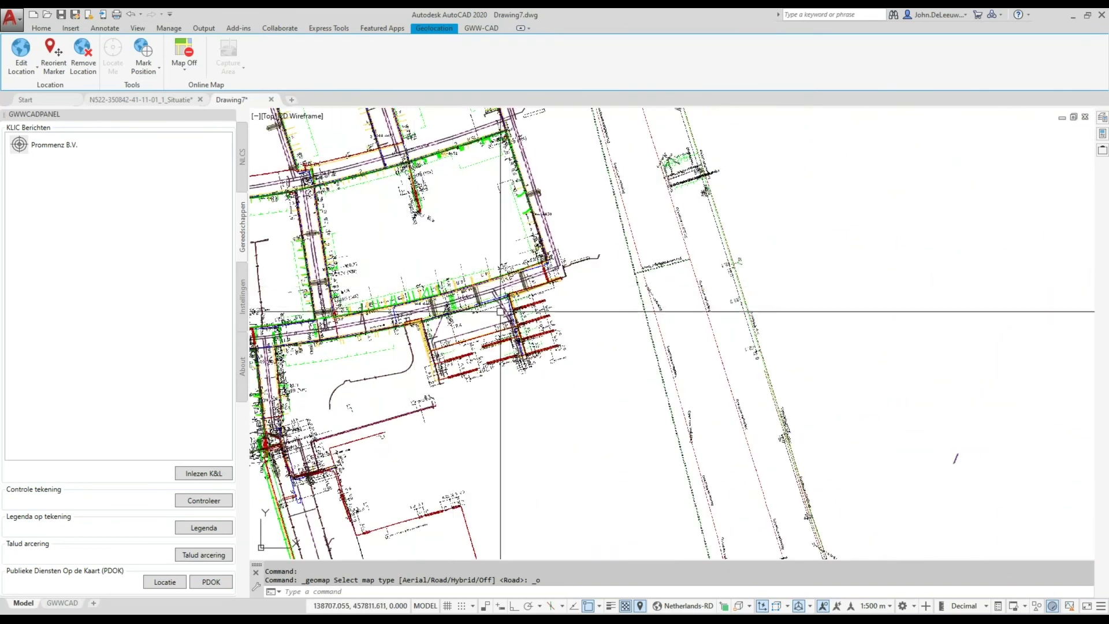
{"action": "middle_click_drag", "start_coordinate": [414, 289], "coordinate": [472, 300]}
{"action": "scroll", "coordinate": [472, 301], "scroll_direction": "down", "scroll_amount": 2}
{"action": "scroll", "coordinate": [686, 342], "scroll_direction": "down", "scroll_amount": 1}
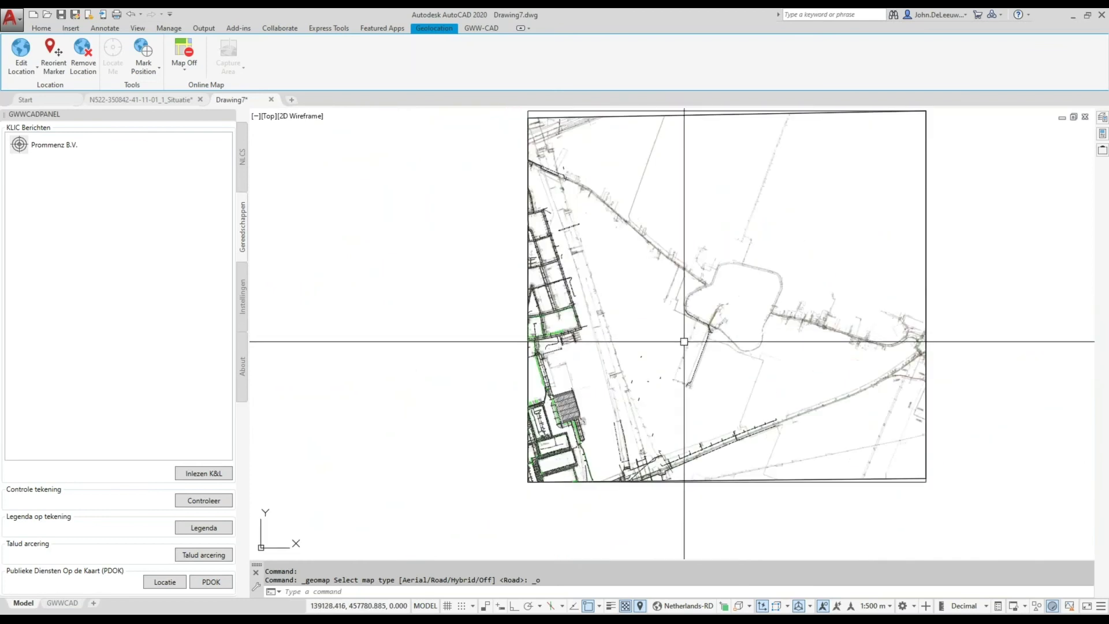
{"action": "scroll", "coordinate": [733, 309], "scroll_direction": "down", "scroll_amount": 1}
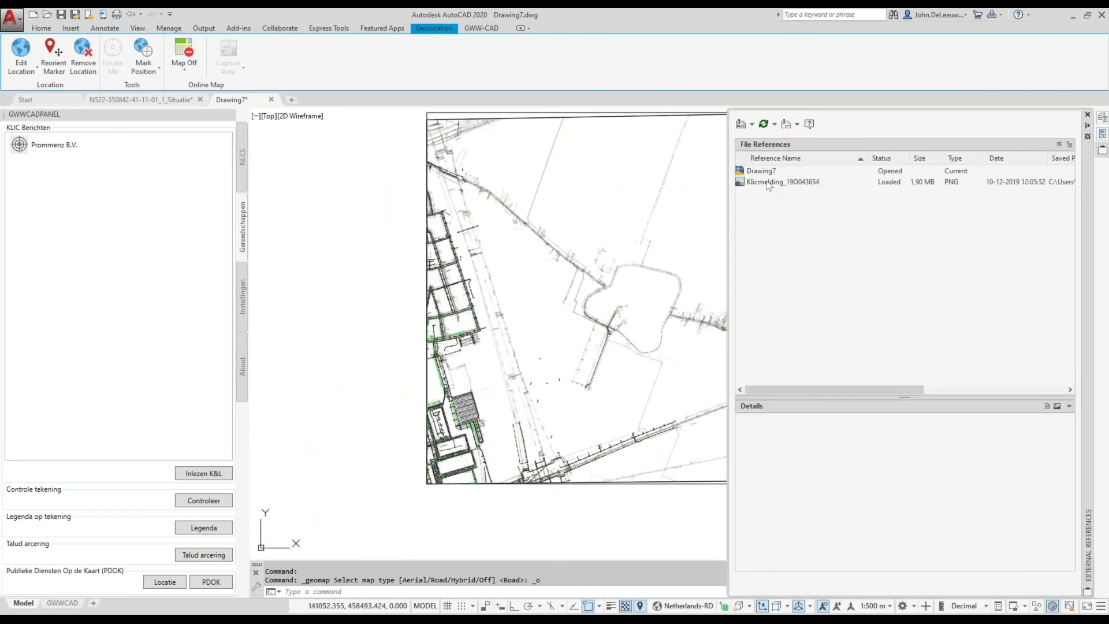
{"action": "mouse_move", "coordinate": [782, 182]}
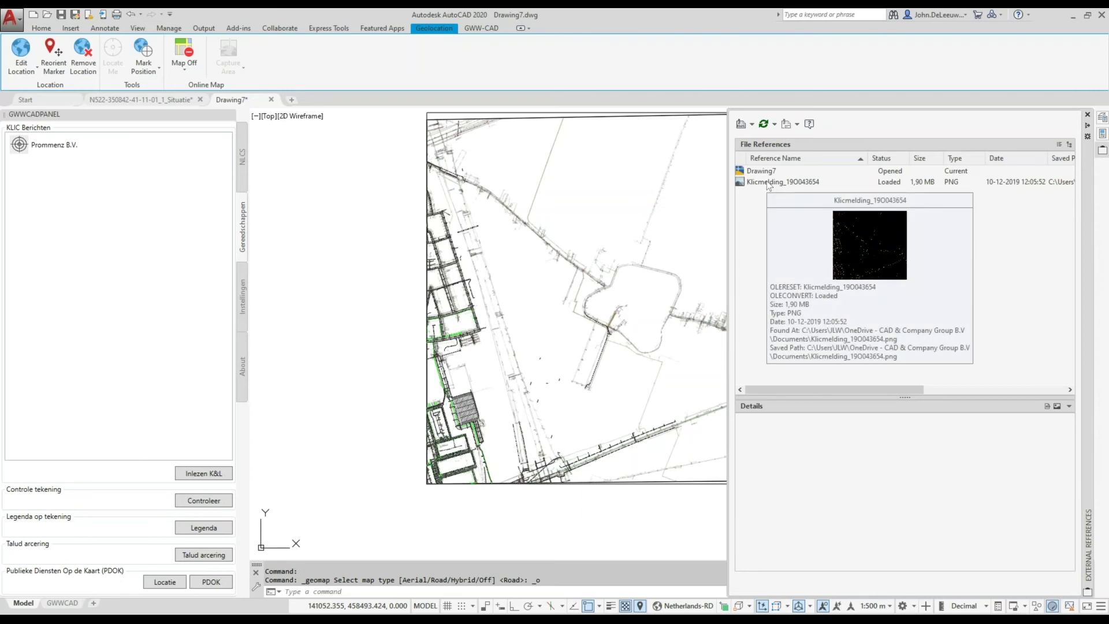
Unload the Klicmelding reference image and zoom in on the dense KLIC linework
{"action": "right_click", "coordinate": [768, 184]}
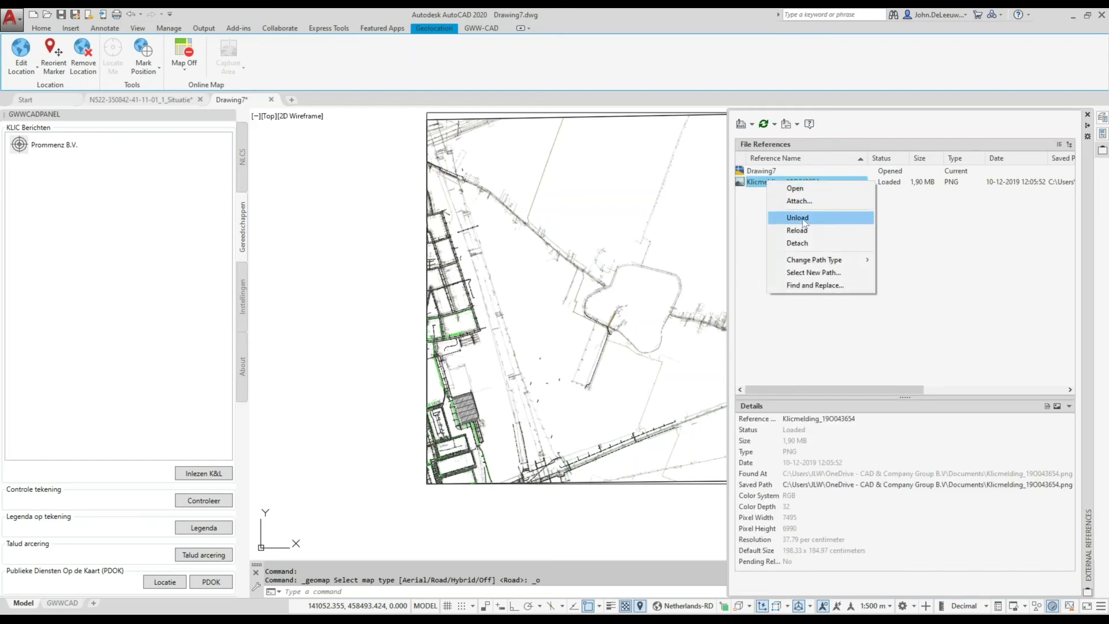
{"action": "left_click", "coordinate": [803, 223]}
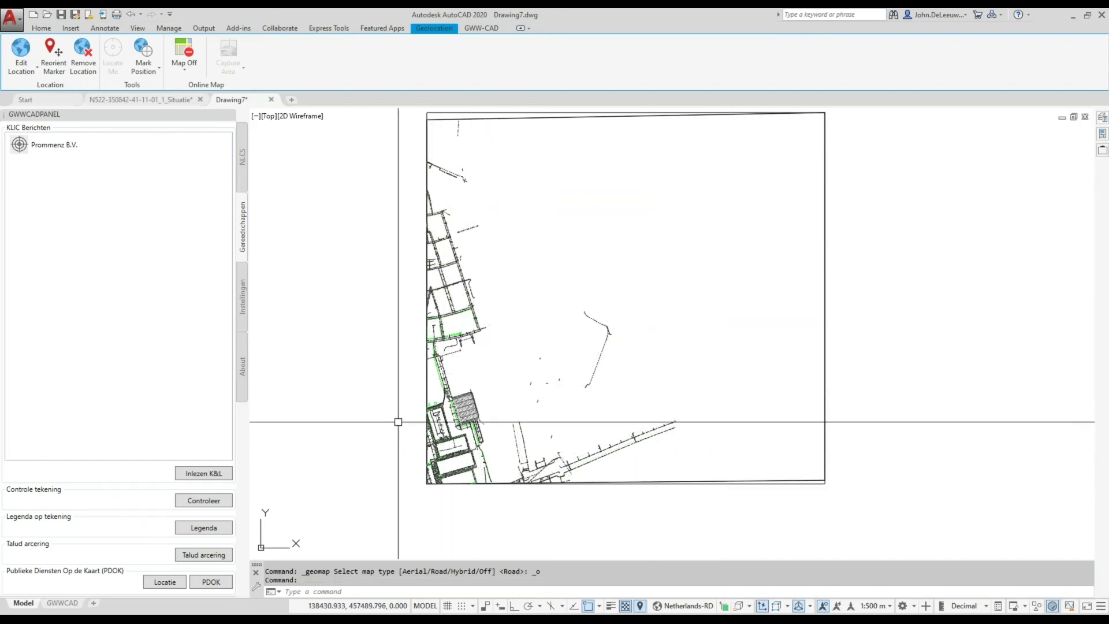
{"action": "scroll", "coordinate": [450, 417], "scroll_direction": "up", "scroll_amount": 2}
{"action": "scroll", "coordinate": [454, 416], "scroll_direction": "up", "scroll_amount": 2}
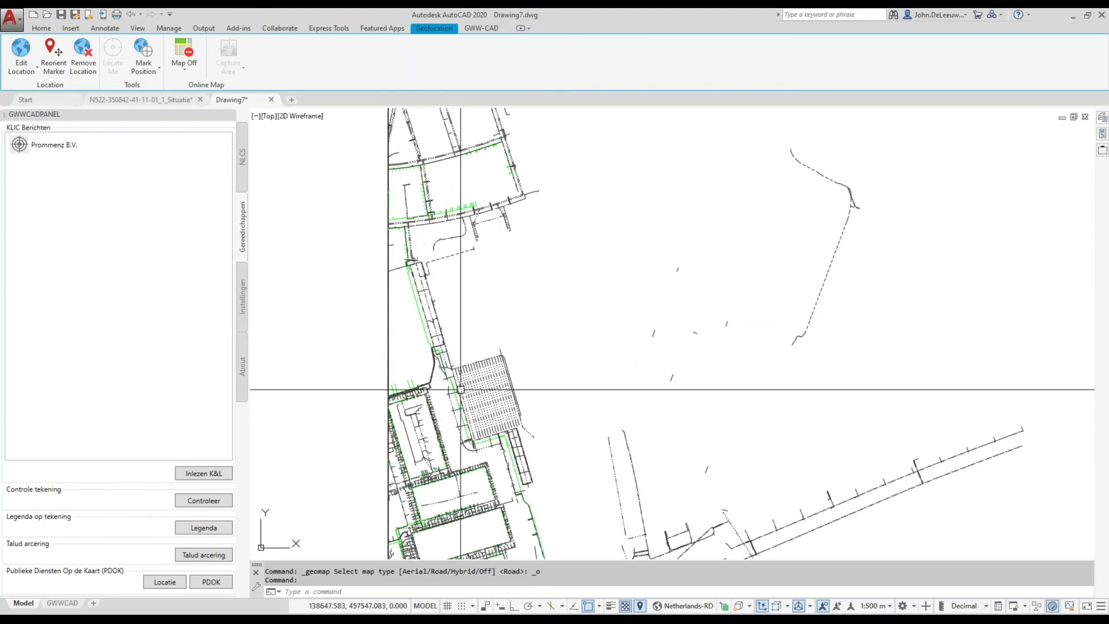
{"action": "scroll", "coordinate": [463, 376], "scroll_direction": "up", "scroll_amount": 3}
{"action": "mouse_move", "coordinate": [463, 376]}
{"action": "middle_mouse_down"}
{"action": "mouse_move", "coordinate": [490, 388]}
{"action": "mouse_move", "coordinate": [583, 329]}
{"action": "middle_mouse_up"}
{"action": "scroll", "coordinate": [564, 243], "scroll_direction": "up", "scroll_amount": 2}
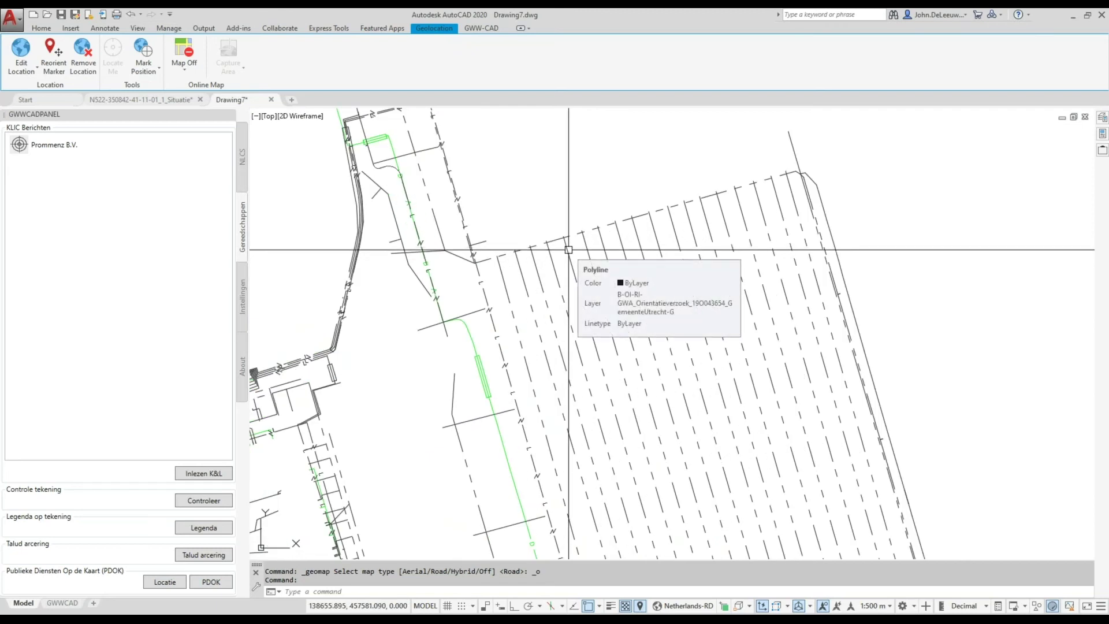
{"action": "scroll", "coordinate": [577, 289], "scroll_direction": "down", "scroll_amount": 1}
{"action": "scroll", "coordinate": [649, 358], "scroll_direction": "down", "scroll_amount": 1}
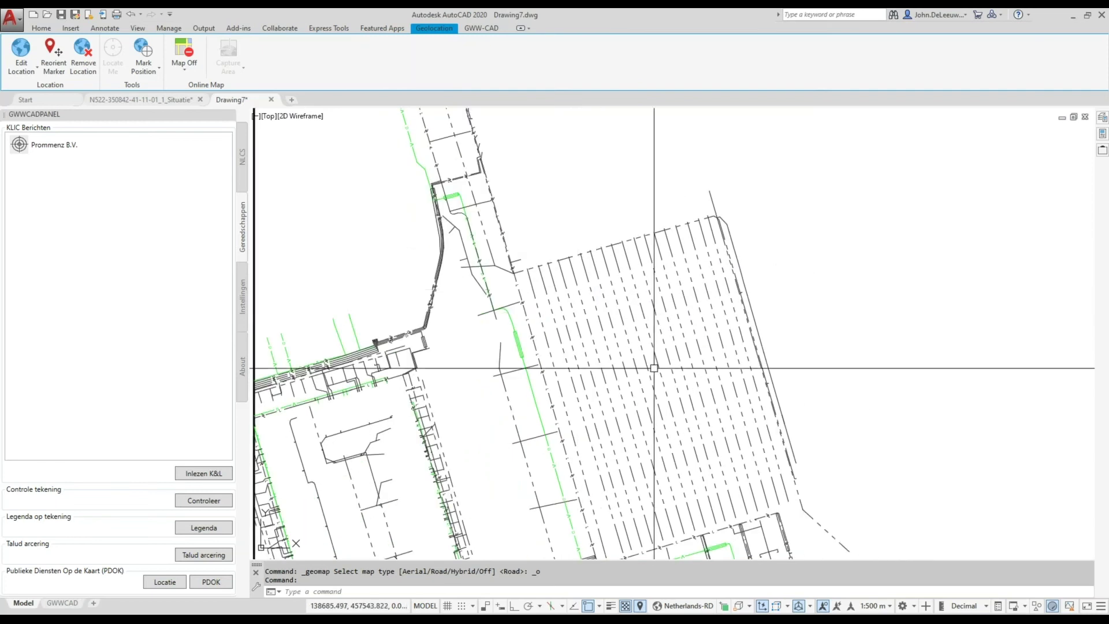
{"action": "left_click", "coordinate": [200, 65]}
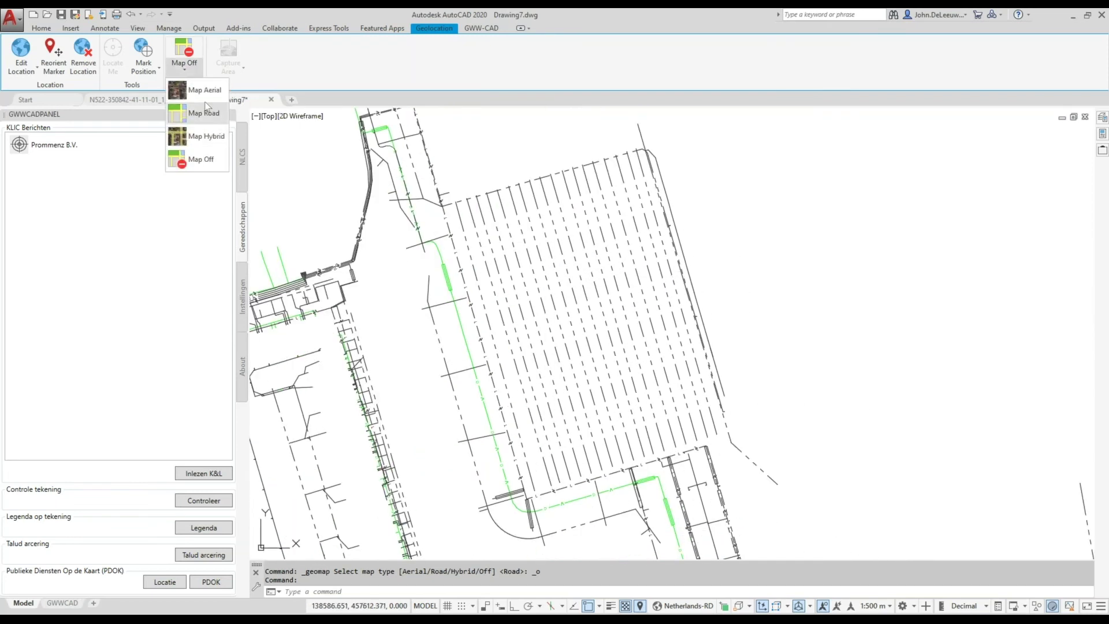
Show the Bing aerial map under the KLIC linework and zoom around to compare cables with the photo
{"action": "left_click", "coordinate": [206, 92]}
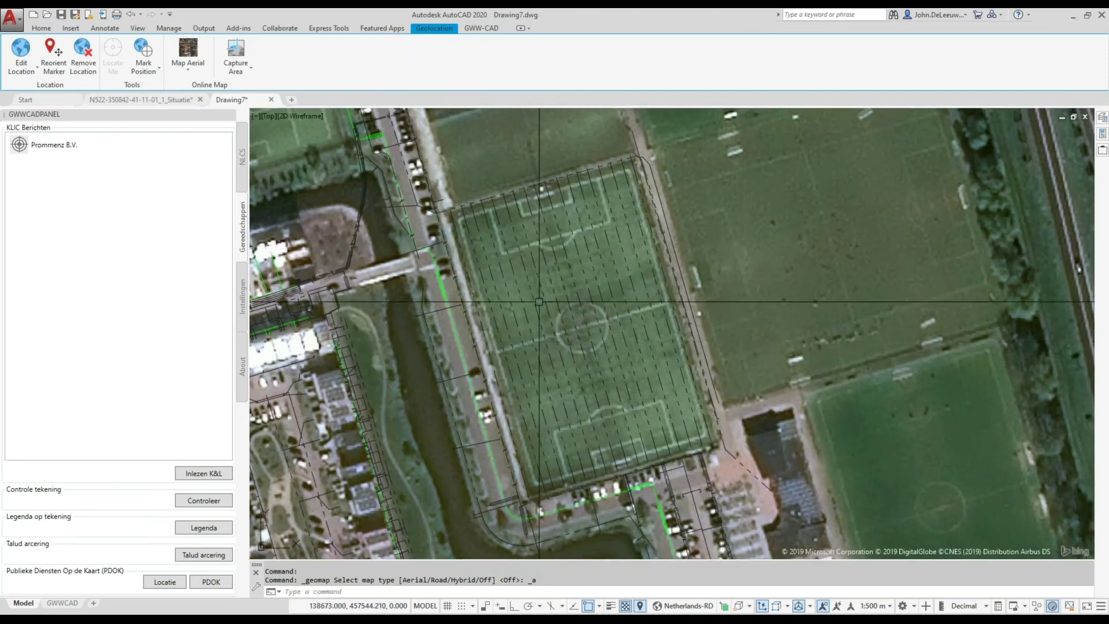
{"action": "scroll", "coordinate": [598, 370], "scroll_direction": "down", "scroll_amount": 2}
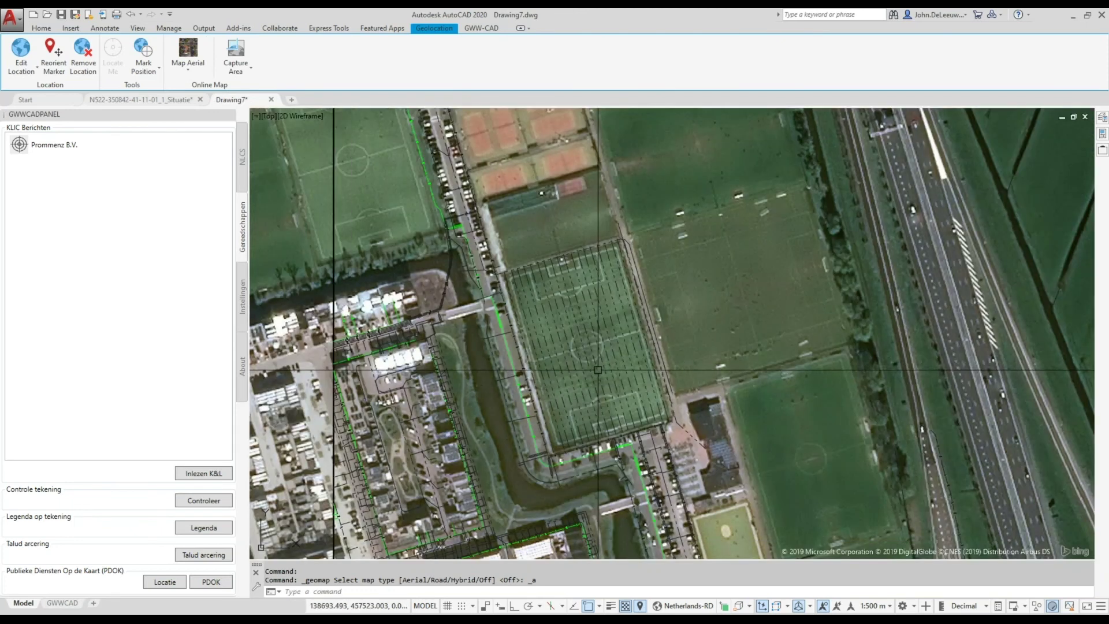
{"action": "scroll", "coordinate": [557, 303], "scroll_direction": "up", "scroll_amount": 2}
{"action": "scroll", "coordinate": [558, 303], "scroll_direction": "down", "scroll_amount": 2}
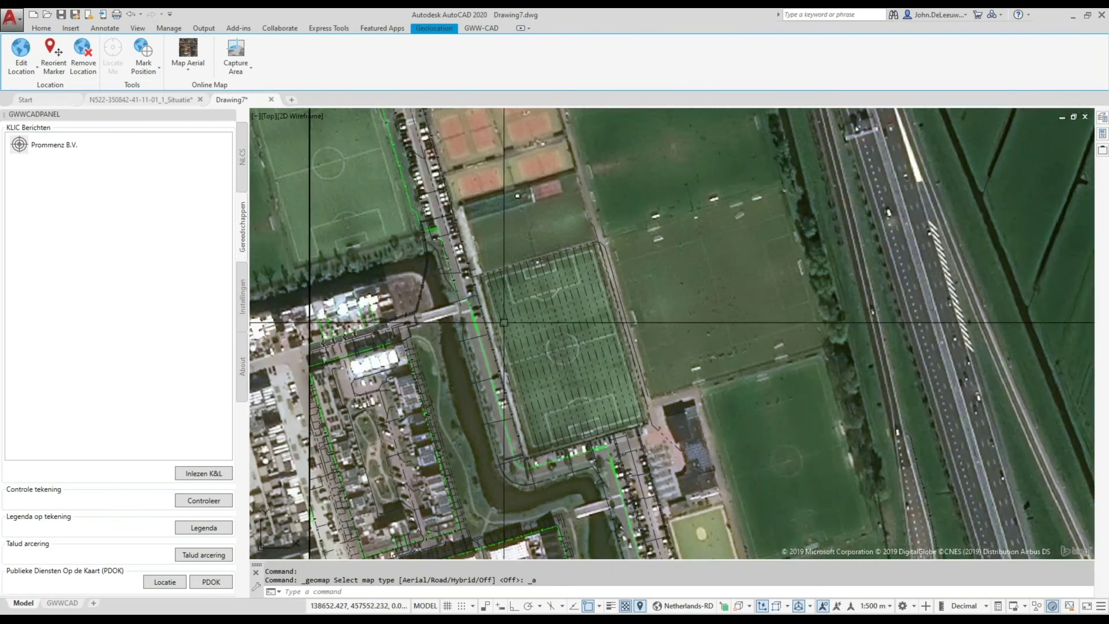
{"action": "scroll", "coordinate": [499, 339], "scroll_direction": "up", "scroll_amount": 4}
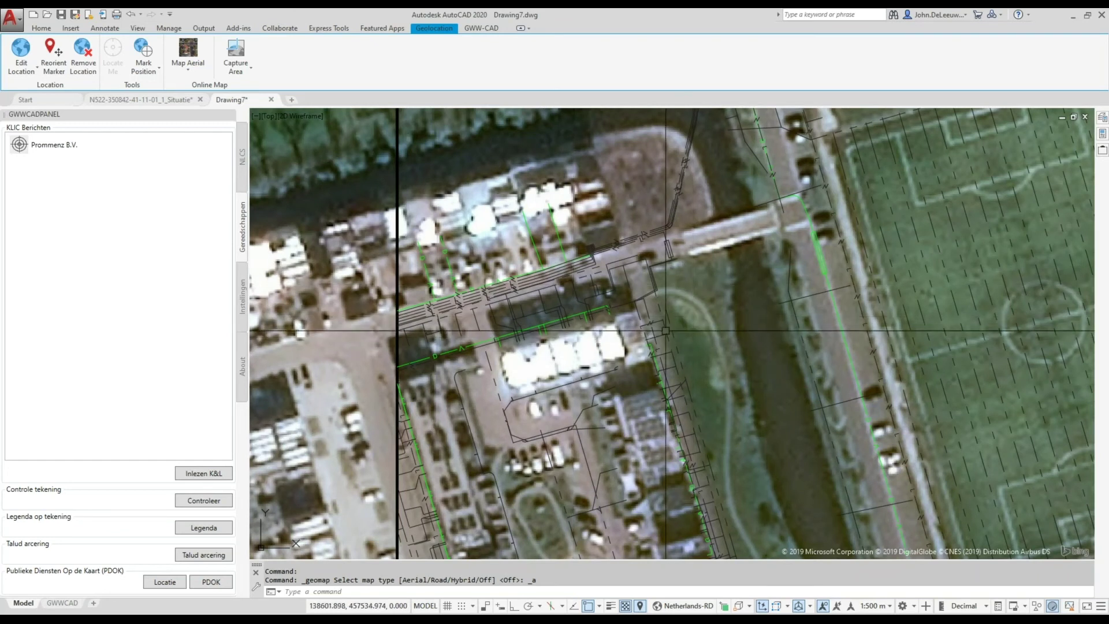
{"action": "scroll", "coordinate": [642, 325], "scroll_direction": "up", "scroll_amount": 4}
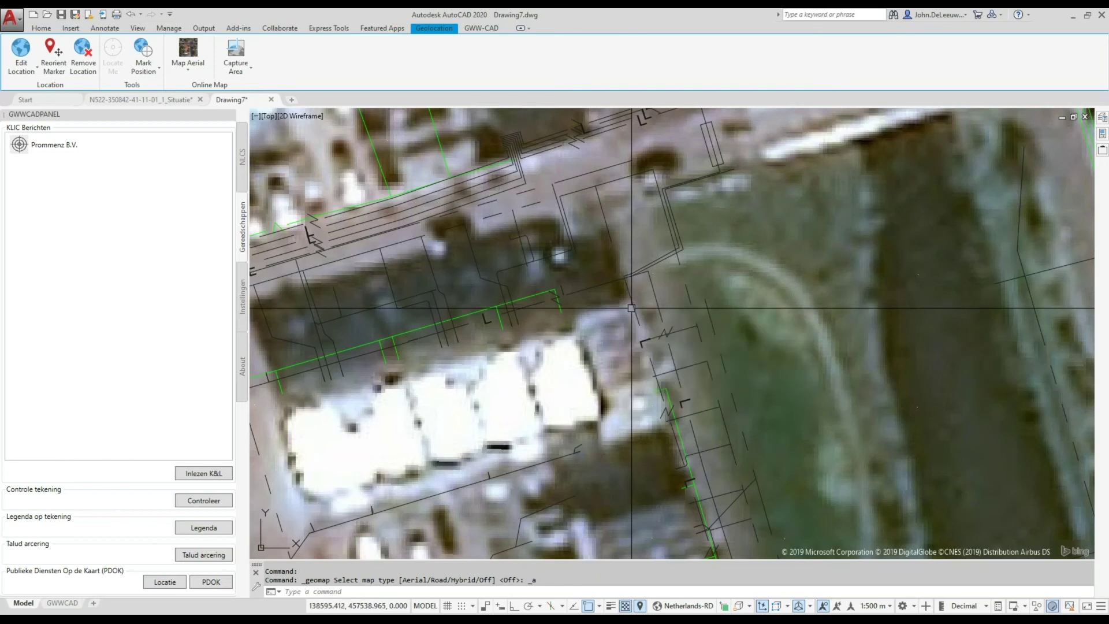
{"action": "scroll", "coordinate": [631, 307], "scroll_direction": "down", "scroll_amount": 5}
{"action": "scroll", "coordinate": [627, 312], "scroll_direction": "down", "scroll_amount": 5}
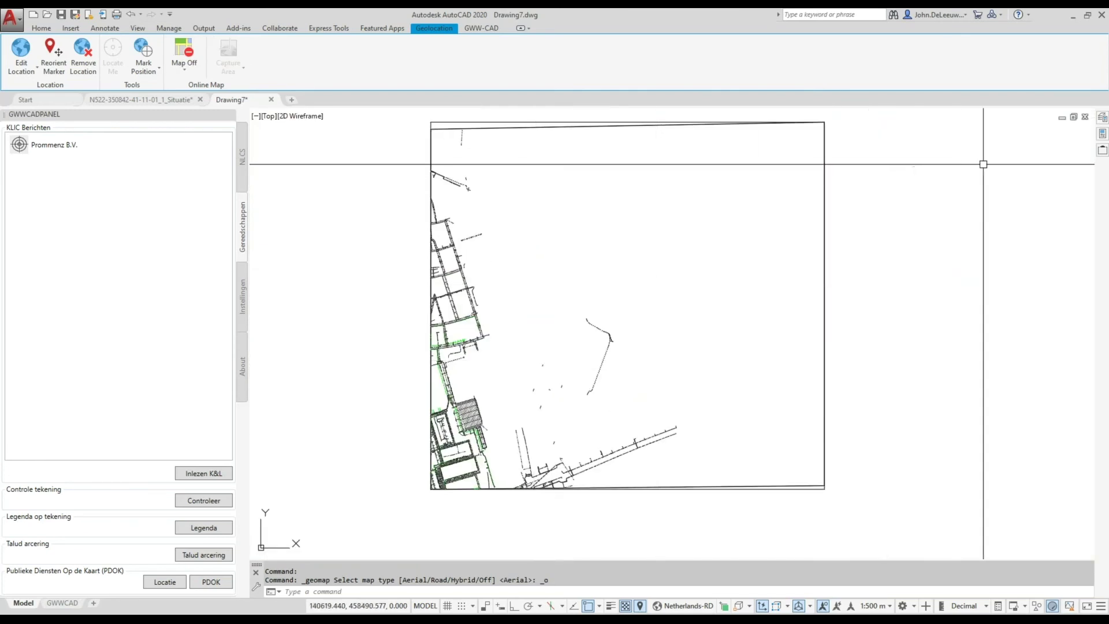
Reload the Klicmelding_19O043654 PNG reference and zoom around to check the KLIC map beneath the linework
{"action": "right_click", "coordinate": [779, 184]}
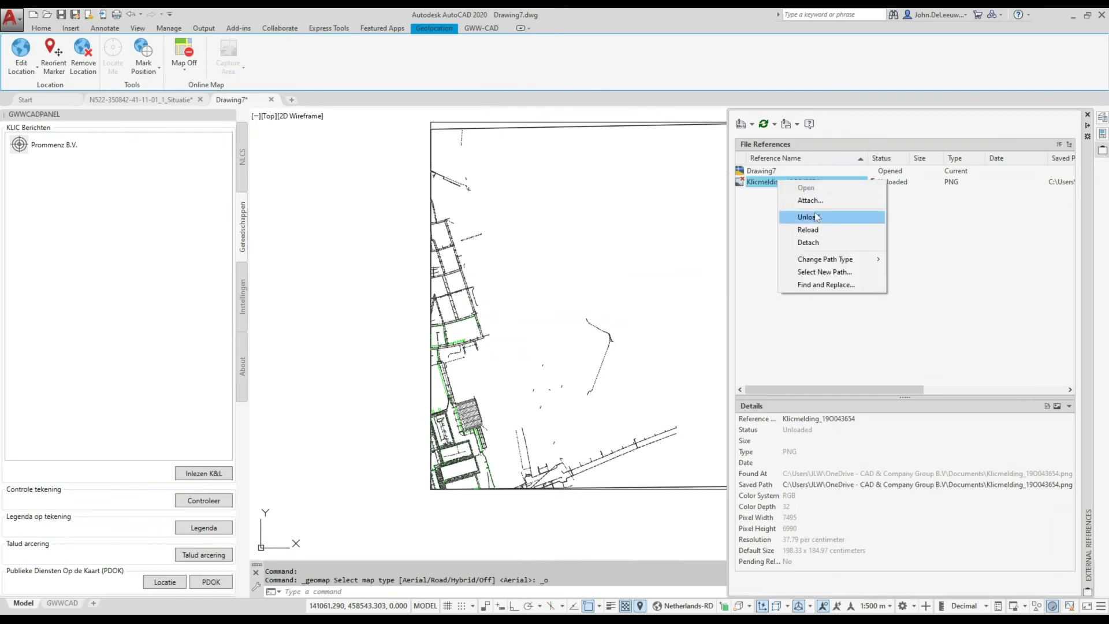
{"action": "left_click", "coordinate": [821, 233]}
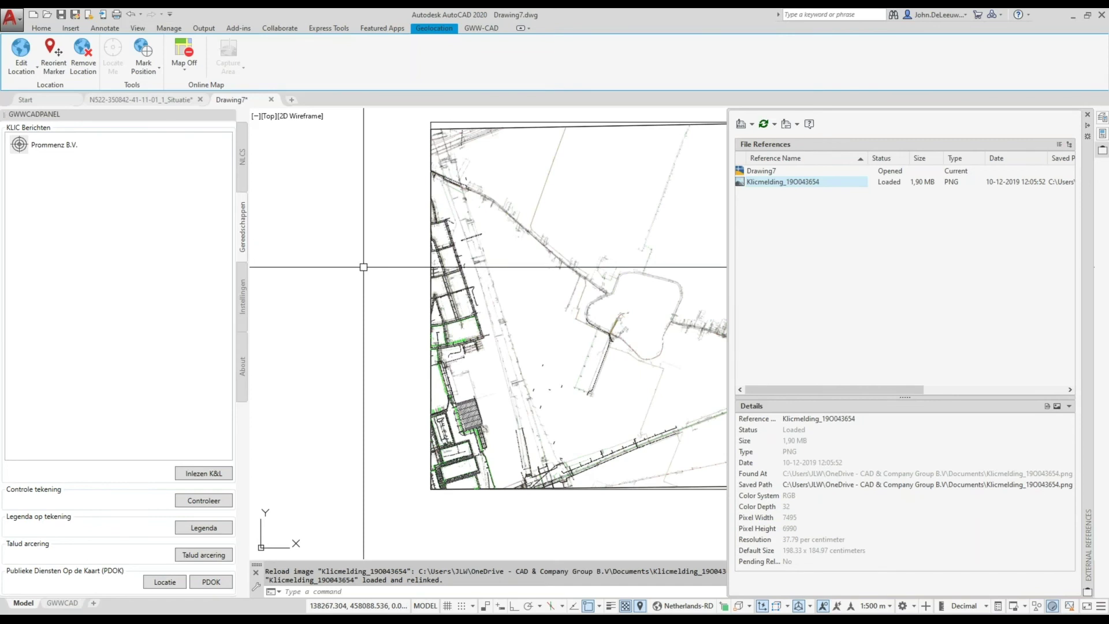
{"action": "scroll", "coordinate": [676, 334], "scroll_direction": "up", "scroll_amount": 5}
{"action": "scroll", "coordinate": [684, 331], "scroll_direction": "up", "scroll_amount": 3}
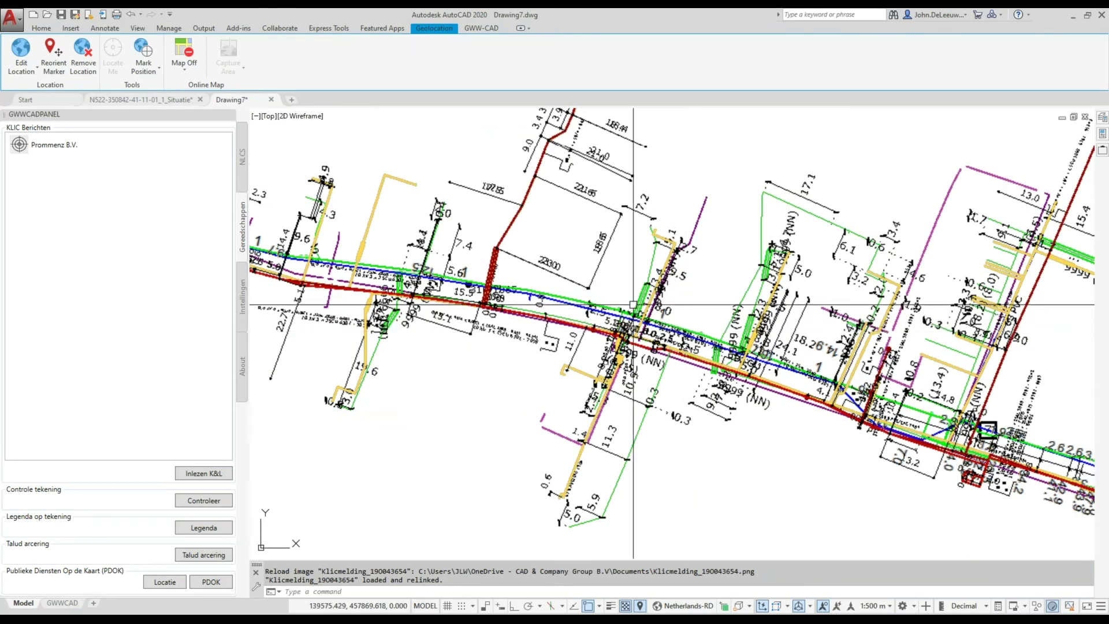
{"action": "scroll", "coordinate": [632, 315], "scroll_direction": "up", "scroll_amount": 4}
{"action": "scroll", "coordinate": [584, 307], "scroll_direction": "down", "scroll_amount": 2}
{"action": "scroll", "coordinate": [639, 339], "scroll_direction": "down", "scroll_amount": 6}
{"action": "scroll", "coordinate": [640, 339], "scroll_direction": "down", "scroll_amount": 3}
{"action": "scroll", "coordinate": [656, 346], "scroll_direction": "down", "scroll_amount": 3}
{"action": "scroll", "coordinate": [645, 344], "scroll_direction": "up", "scroll_amount": 3}
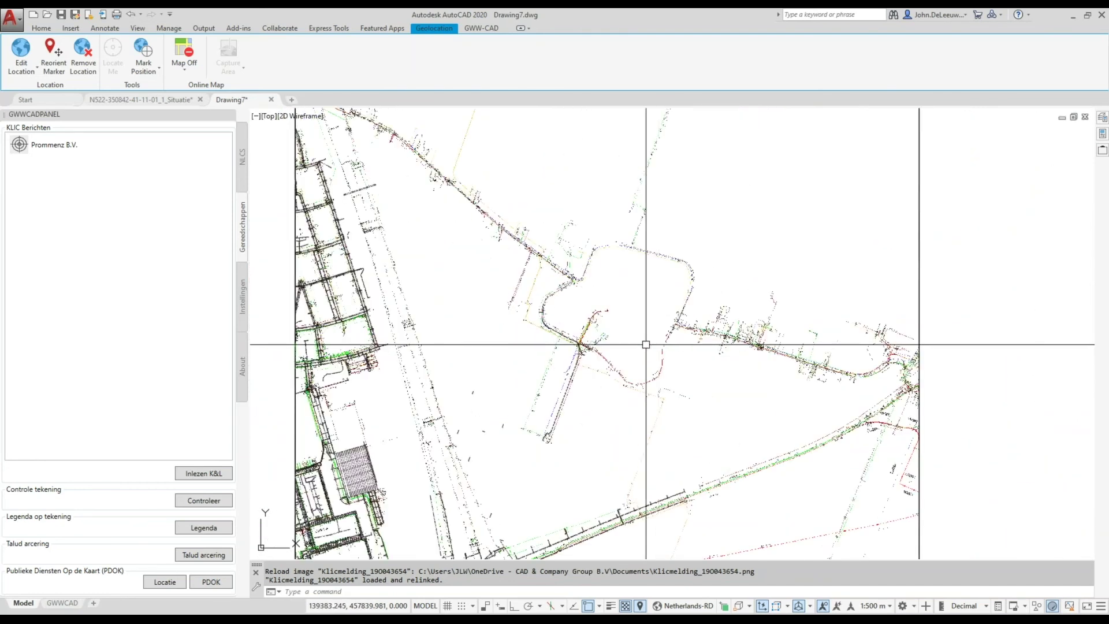
{"action": "scroll", "coordinate": [646, 345], "scroll_direction": "down", "scroll_amount": 2}
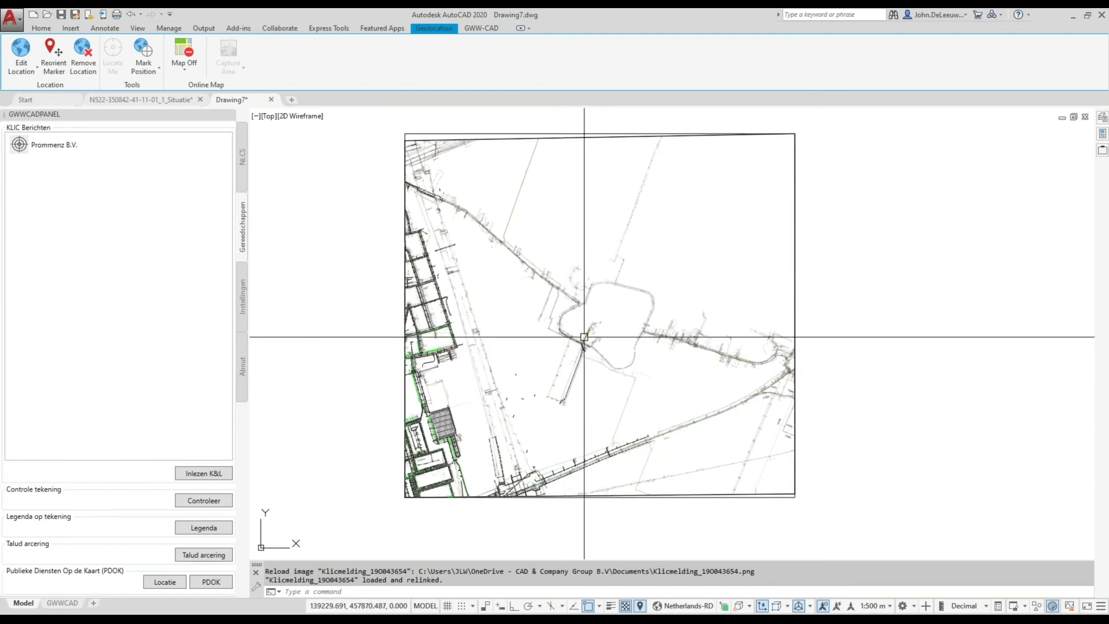
Return to the PowerPoint slideshow and advance to slide 10, 'LOCATIE KAART (NIEUW)'
{"action": "left_click", "coordinate": [608, 619]}
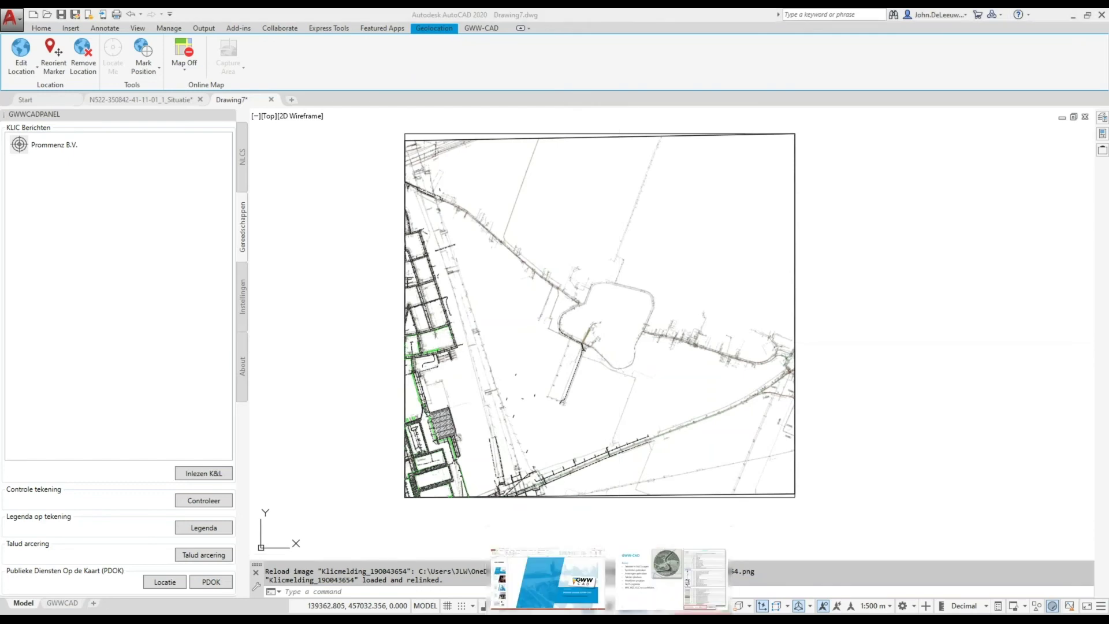
{"action": "left_click", "coordinate": [547, 581]}
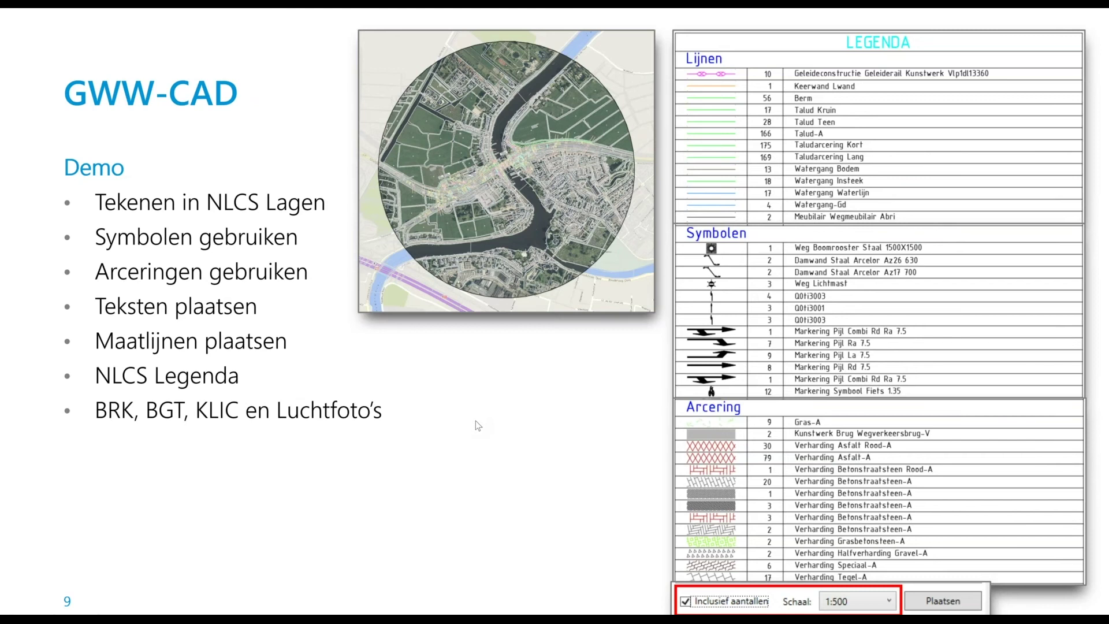
{"action": "key", "text": "Right"}
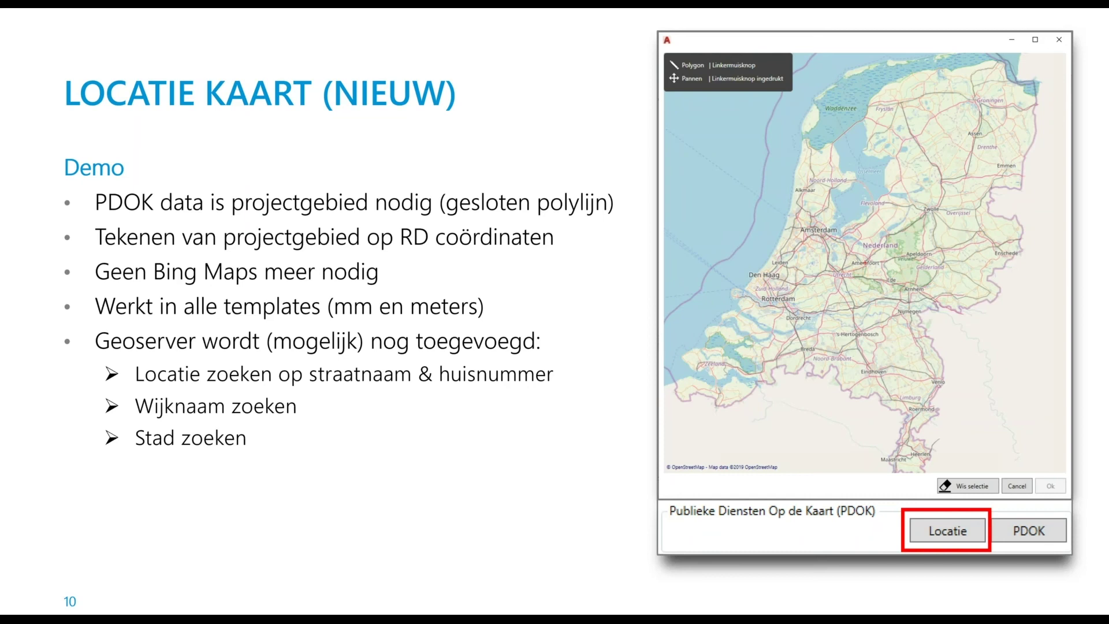
Switch to AutoCAD and close Drawing7 without saving, leaving the N522 situation drawing showing
{"action": "key", "text": "alt+Tab"}
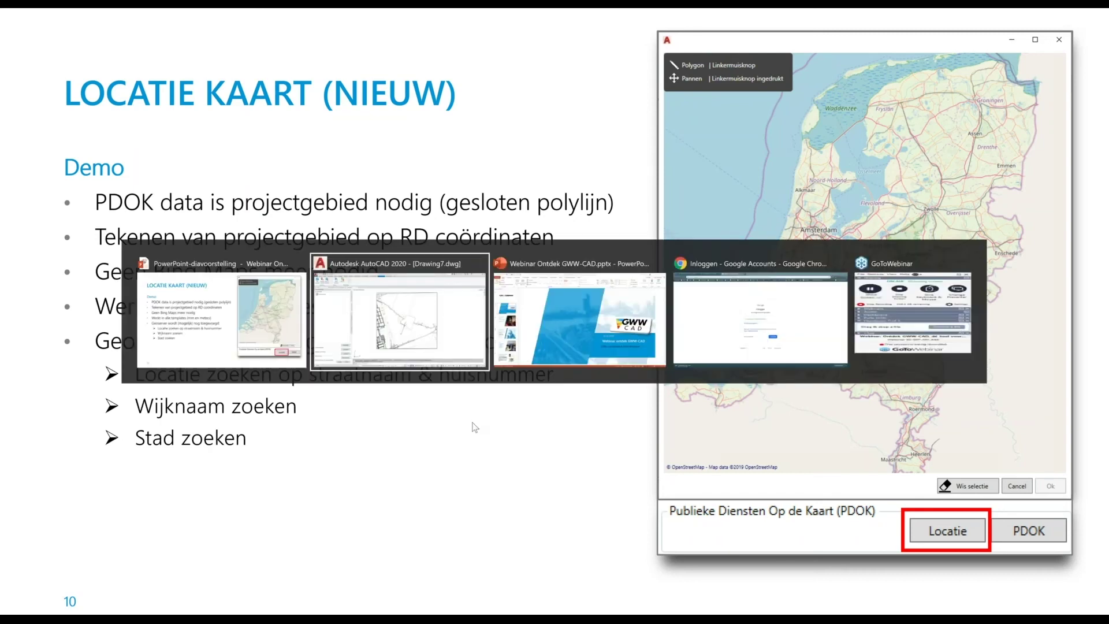
{"action": "left_click", "coordinate": [271, 100]}
{"action": "key", "text": "Escape"}
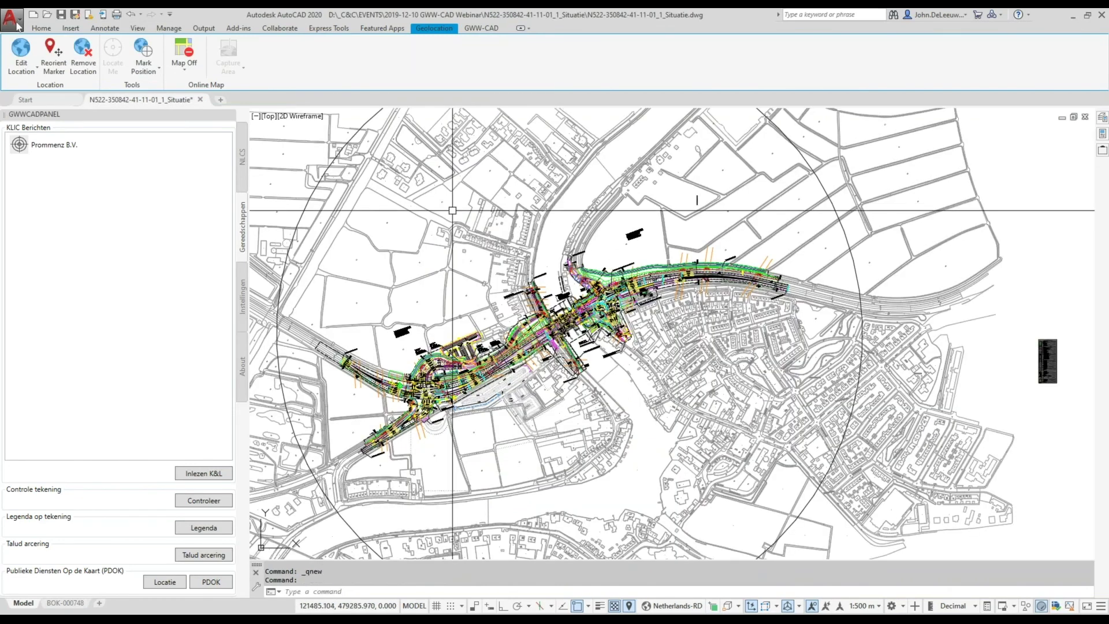
Create a new drawing from the acadiso template with the grid turned off
{"action": "key", "text": "ctrl+n"}
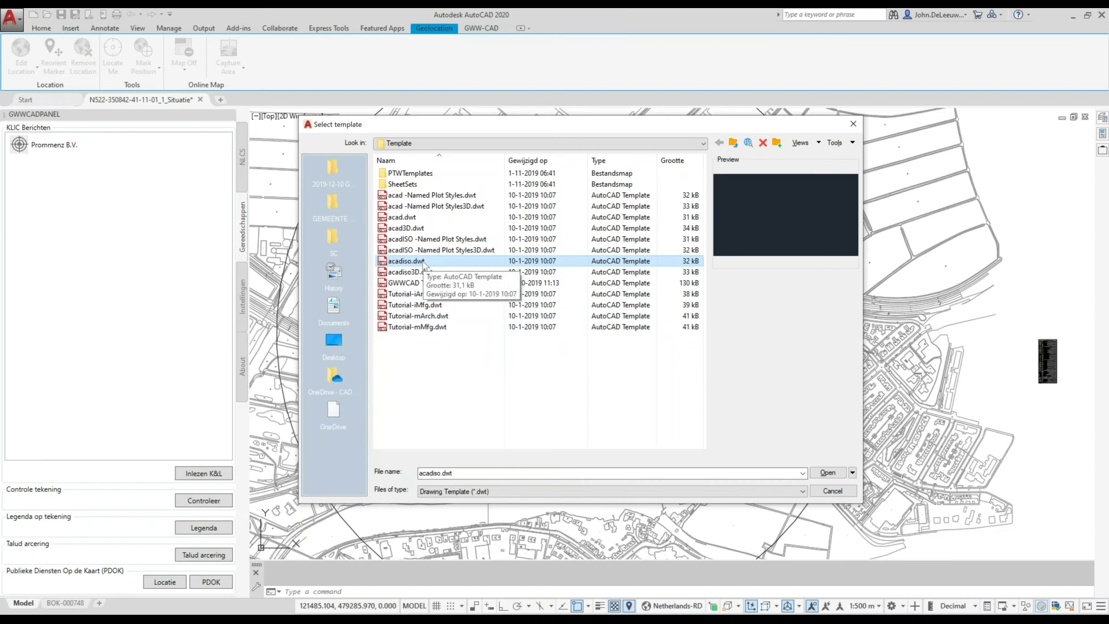
{"action": "left_click", "coordinate": [828, 472]}
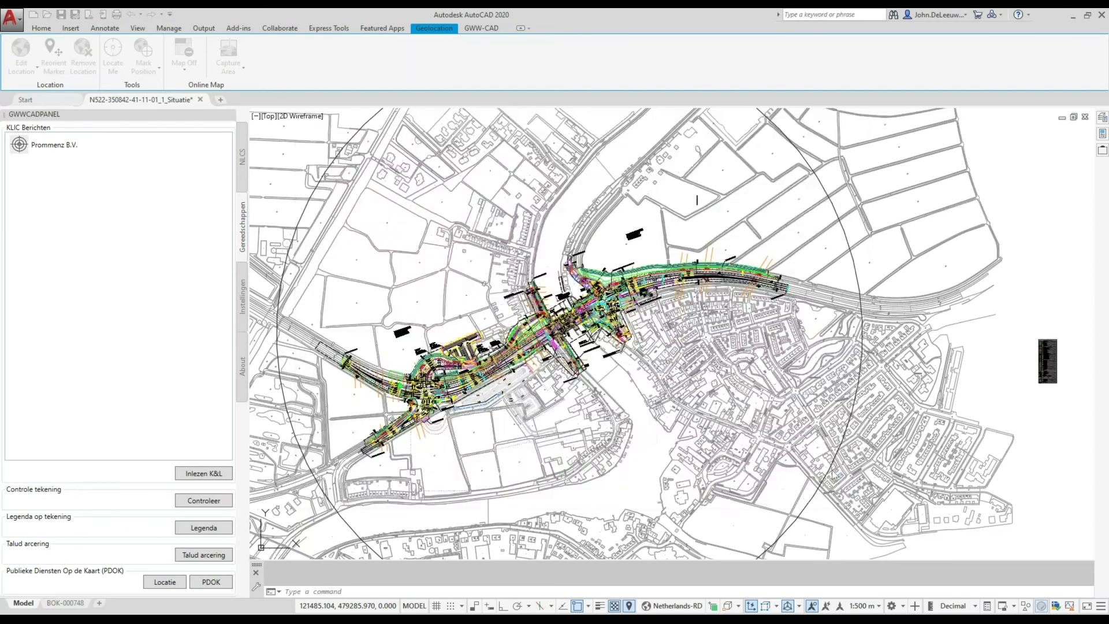
{"action": "key", "text": "F7"}
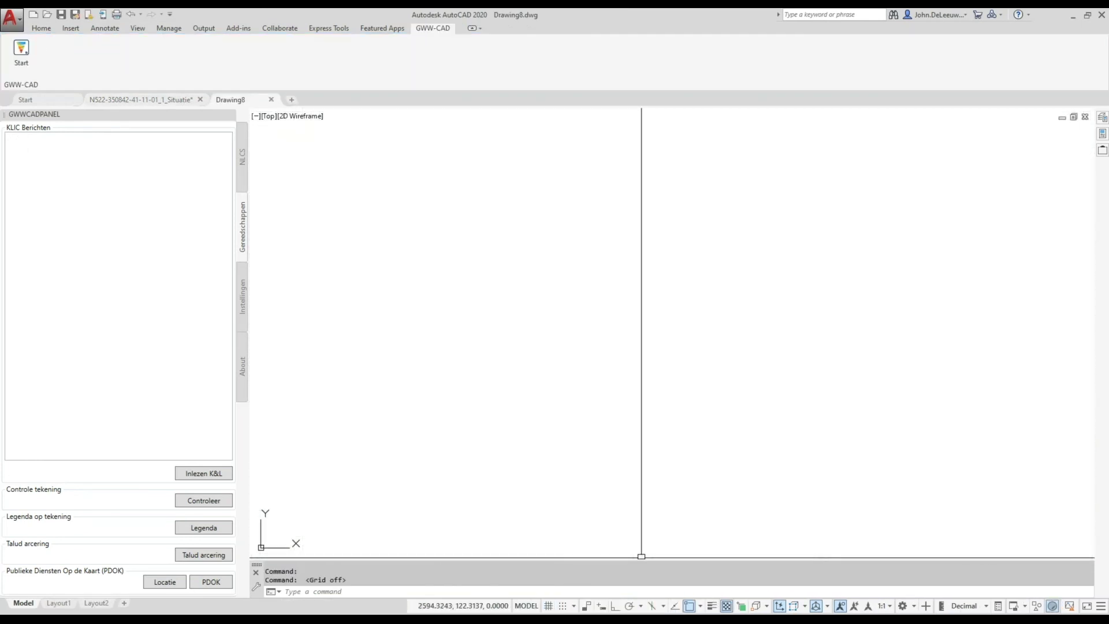
Check the units (Decimal, Millimeters) with the units command without changes, then zoom the view
{"action": "type", "text": "units"}
{"action": "key", "text": "Return"}
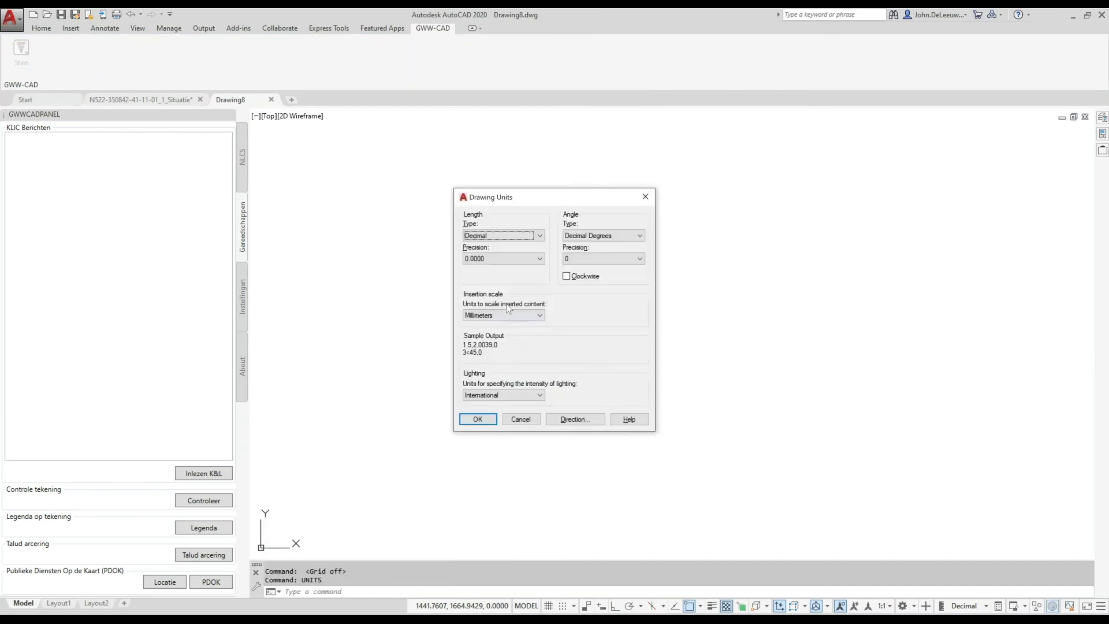
{"action": "left_click", "coordinate": [521, 419]}
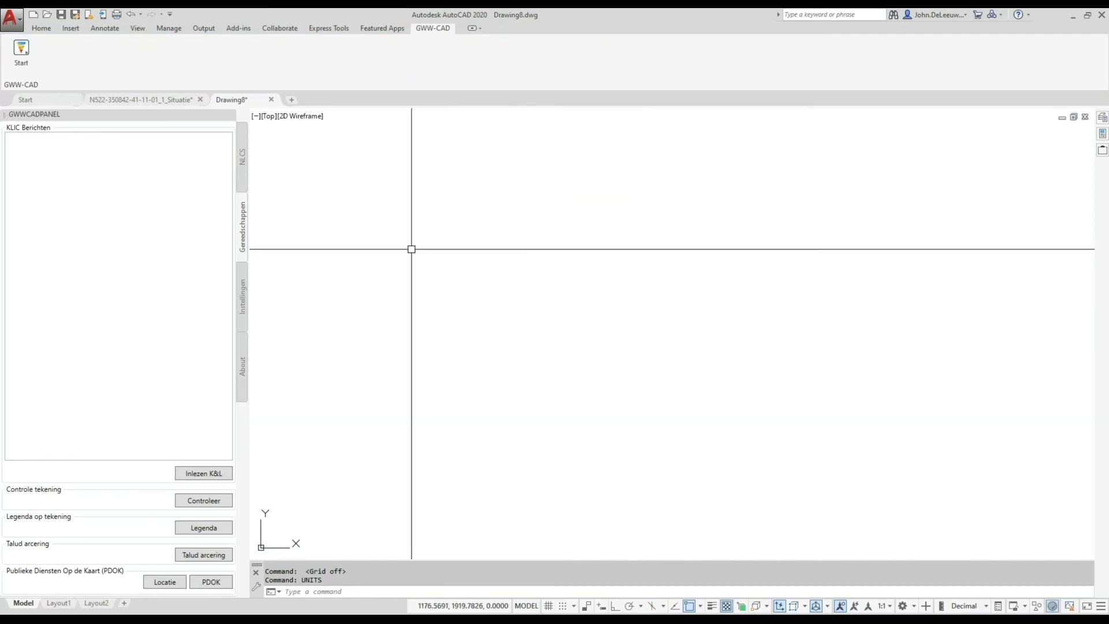
{"action": "scroll", "coordinate": [456, 269], "scroll_direction": "down", "scroll_amount": 3}
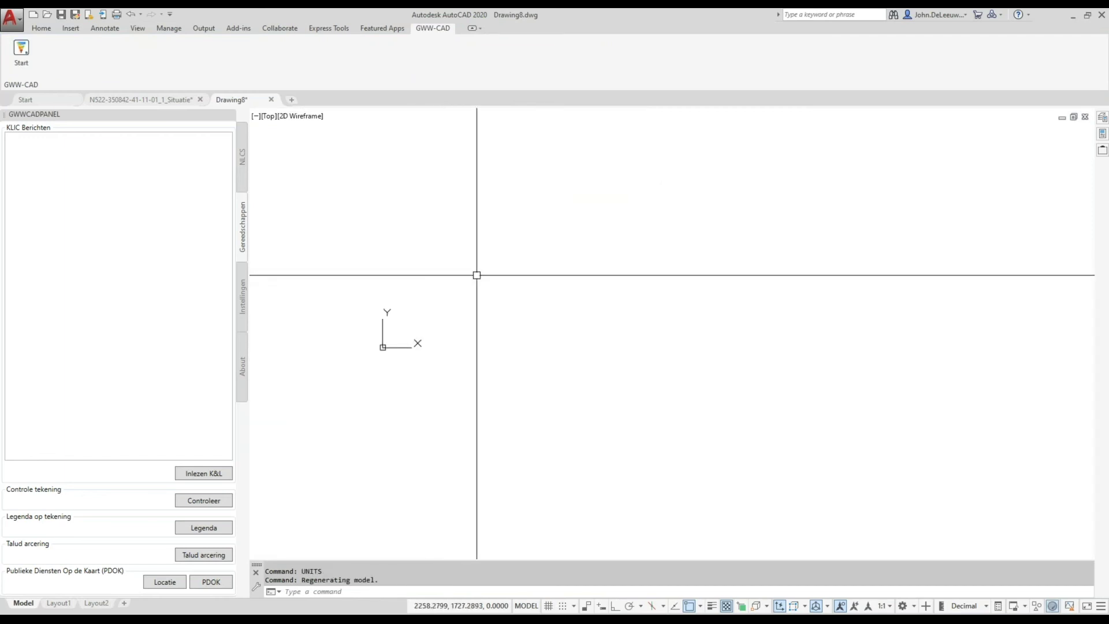
{"action": "scroll", "coordinate": [455, 329], "scroll_direction": "down", "scroll_amount": 2}
{"action": "scroll", "coordinate": [466, 317], "scroll_direction": "up", "scroll_amount": 2}
{"action": "scroll", "coordinate": [447, 283], "scroll_direction": "up", "scroll_amount": 1}
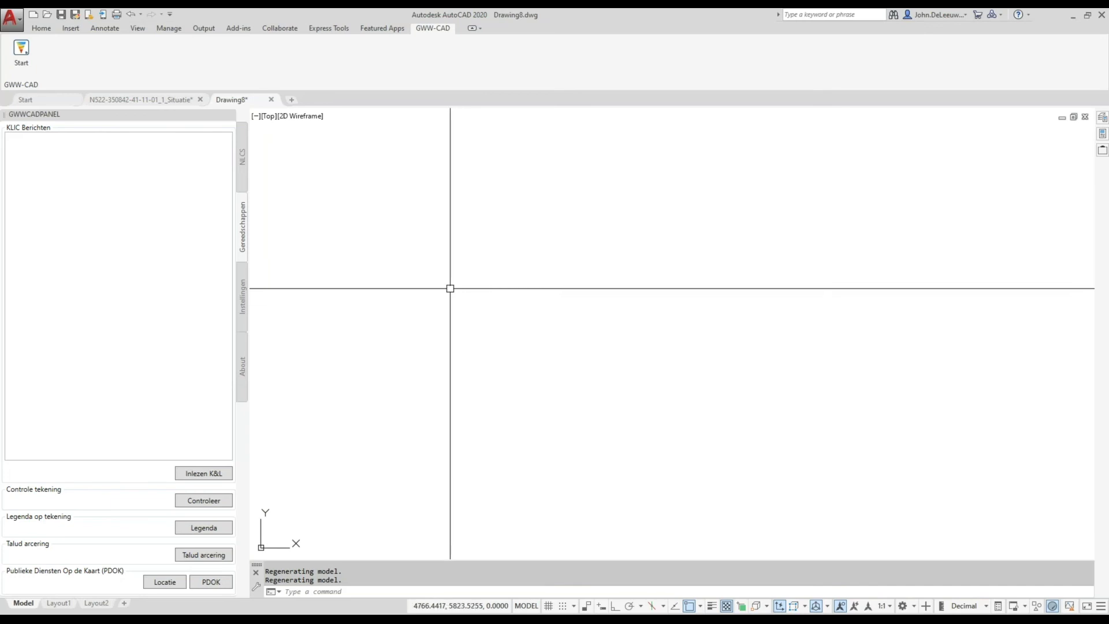
Open the GWW-CAD location map and zoom in on central Alphen aan den Rijn
{"action": "left_click", "coordinate": [167, 583]}
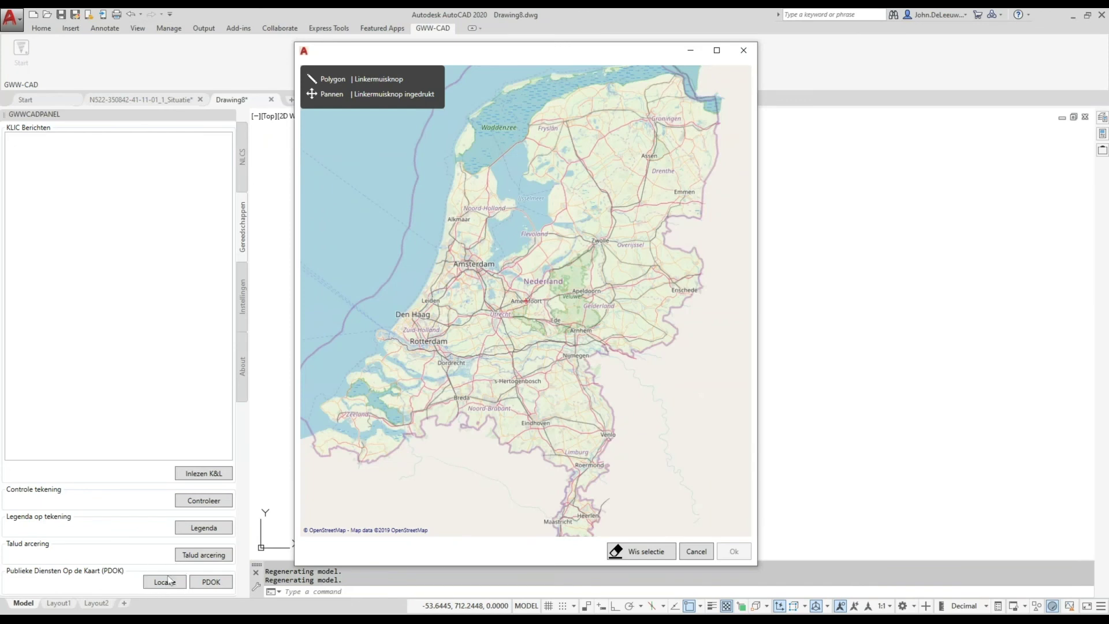
{"action": "left_click_drag", "start_coordinate": [528, 57], "coordinate": [566, 50]}
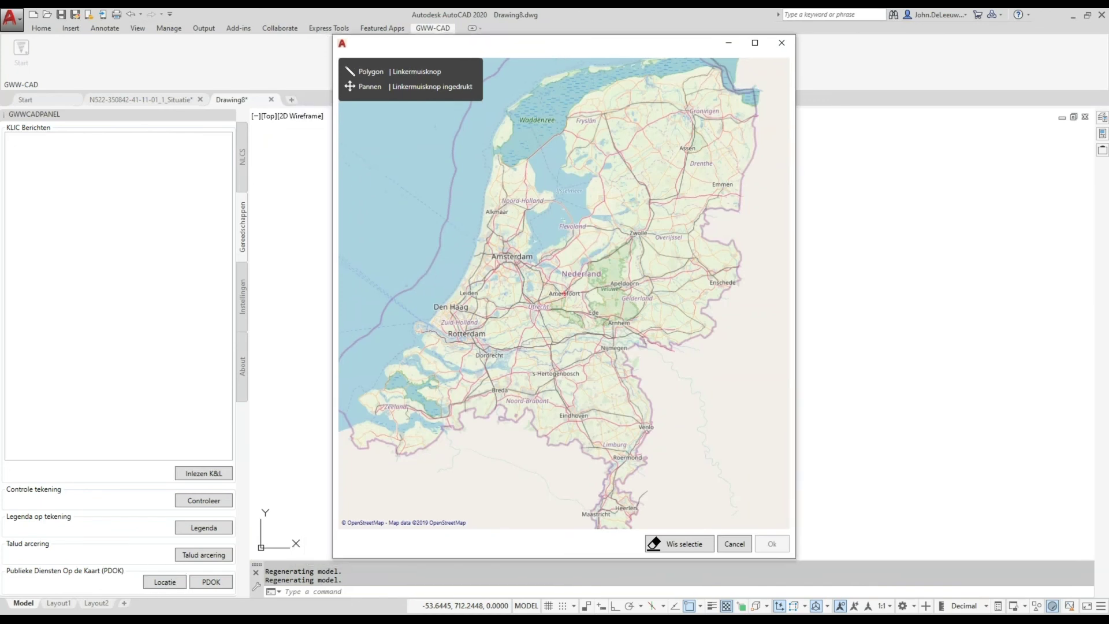
{"action": "left_click_drag", "start_coordinate": [604, 269], "coordinate": [581, 271]}
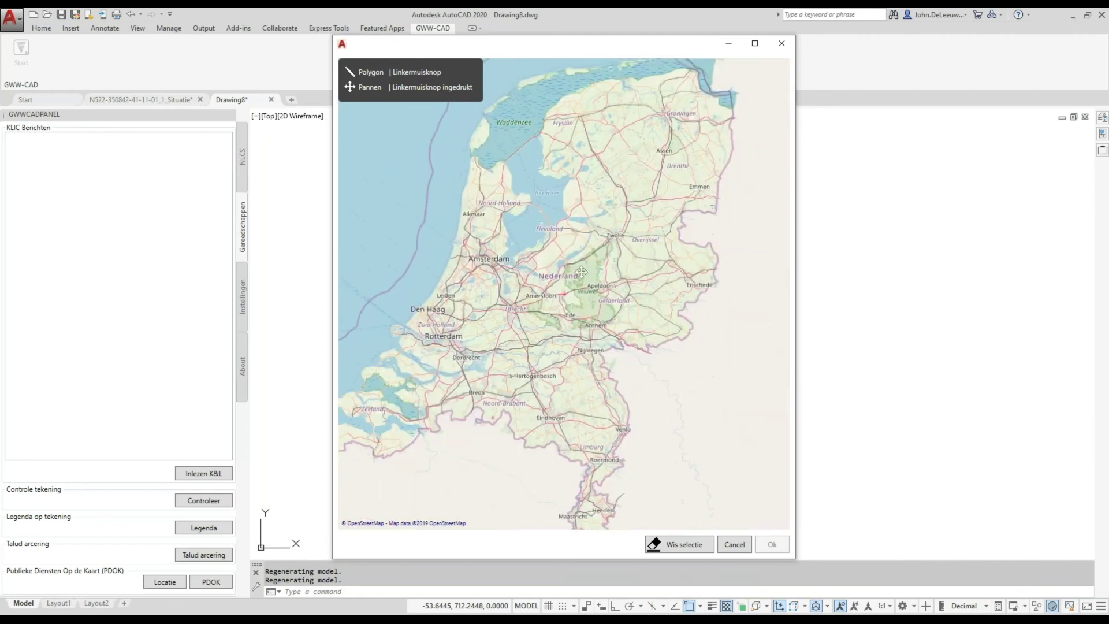
{"action": "scroll", "coordinate": [569, 306], "scroll_direction": "up", "scroll_amount": 2}
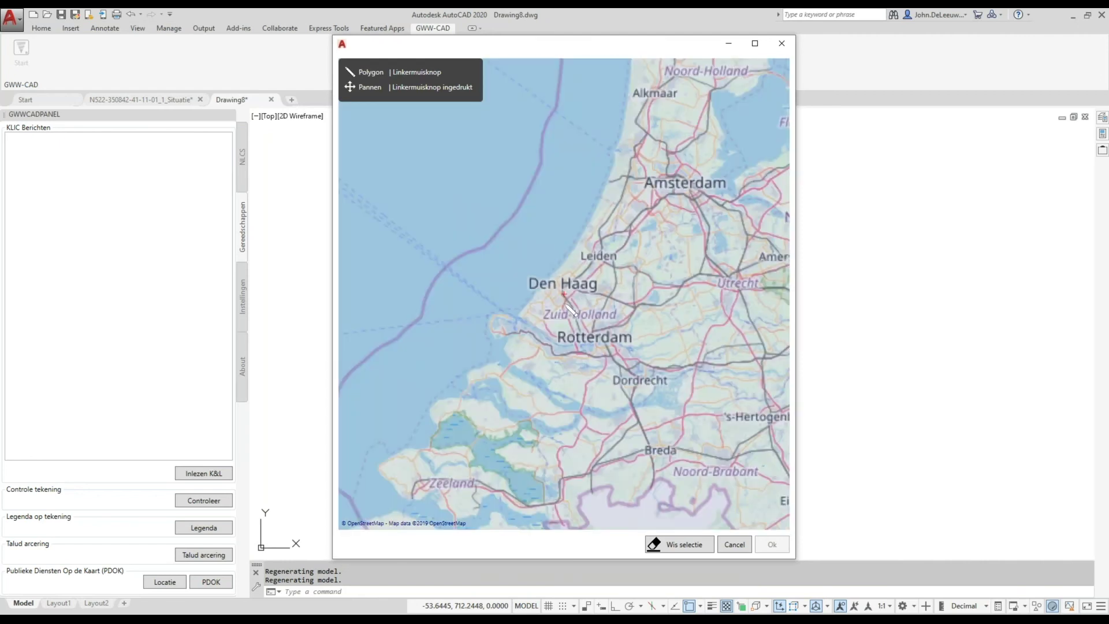
{"action": "left_click_drag", "start_coordinate": [569, 308], "coordinate": [564, 278]}
{"action": "scroll", "coordinate": [636, 288], "scroll_direction": "up", "scroll_amount": 1}
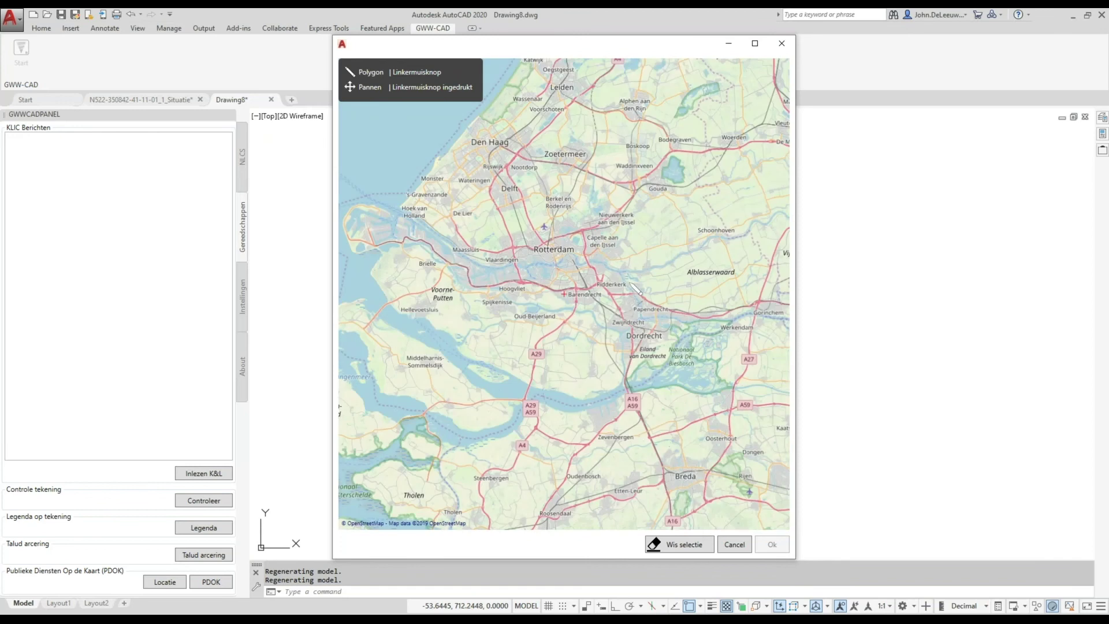
{"action": "left_click_drag", "start_coordinate": [641, 112], "coordinate": [580, 287]}
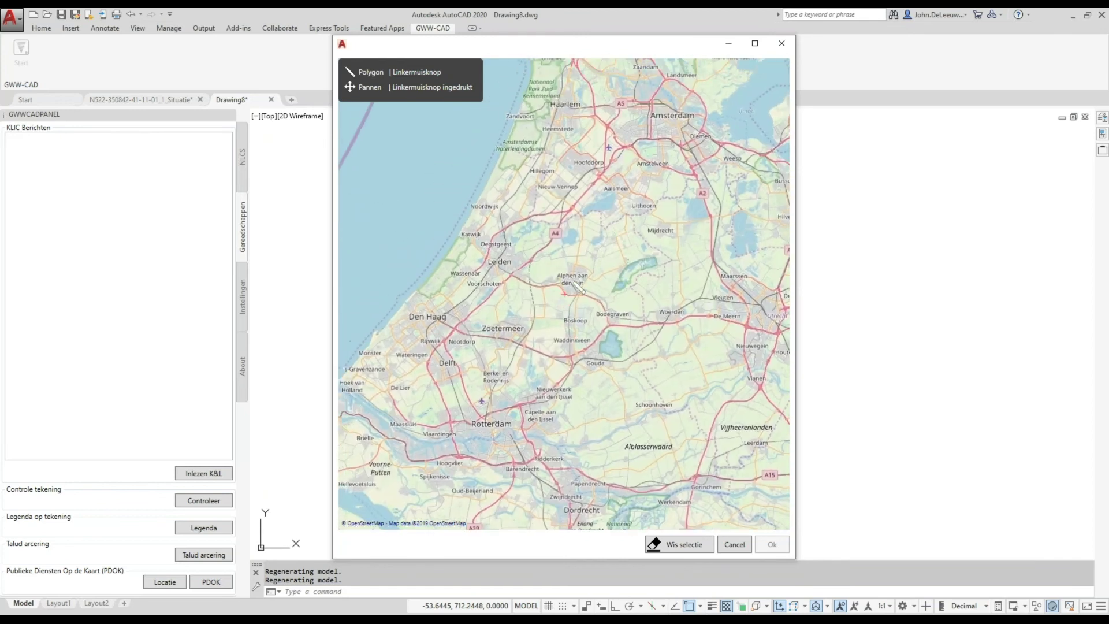
{"action": "scroll", "coordinate": [574, 281], "scroll_direction": "up", "scroll_amount": 1}
{"action": "scroll", "coordinate": [571, 289], "scroll_direction": "up", "scroll_amount": 1}
{"action": "scroll", "coordinate": [567, 299], "scroll_direction": "up", "scroll_amount": 1}
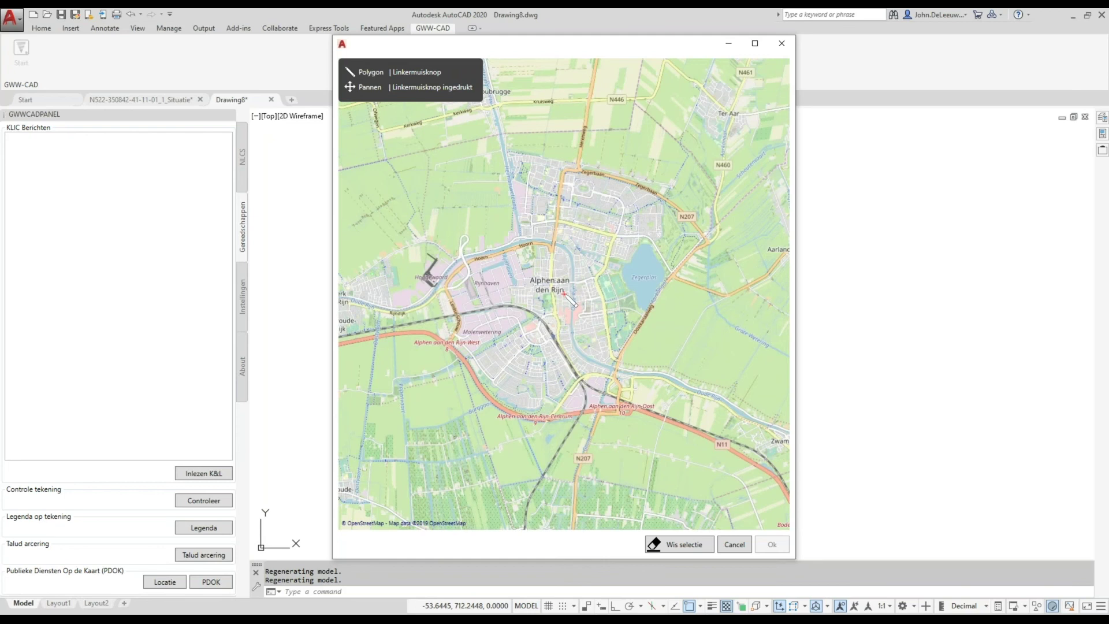
{"action": "scroll", "coordinate": [563, 293], "scroll_direction": "up", "scroll_amount": 2}
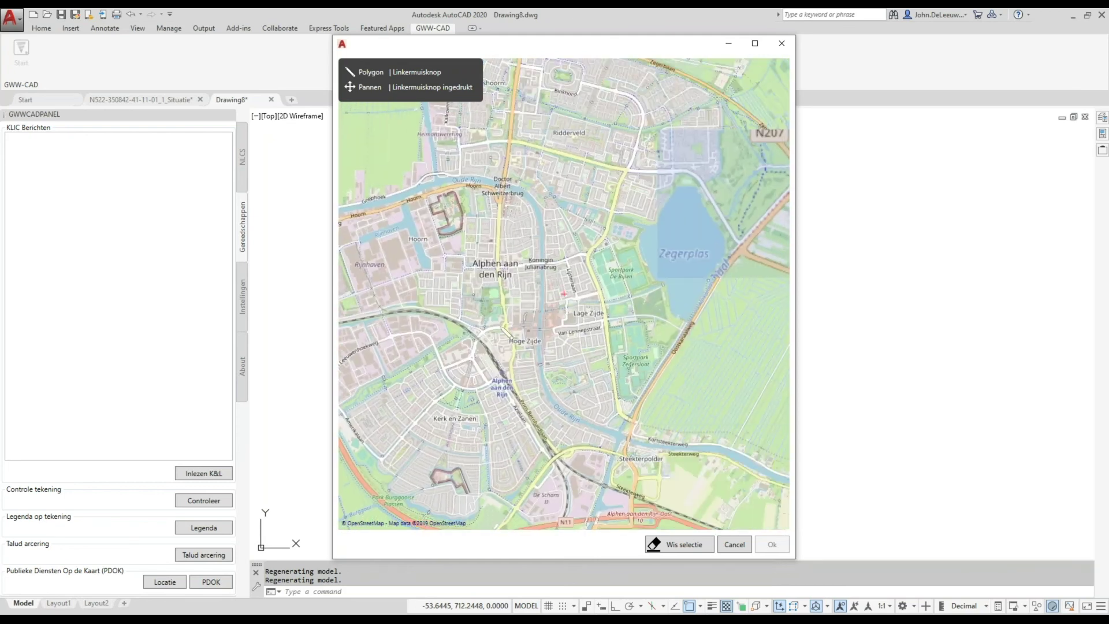
{"action": "left_click_drag", "start_coordinate": [515, 325], "coordinate": [555, 312]}
{"action": "scroll", "coordinate": [555, 312], "scroll_direction": "up", "scroll_amount": 2}
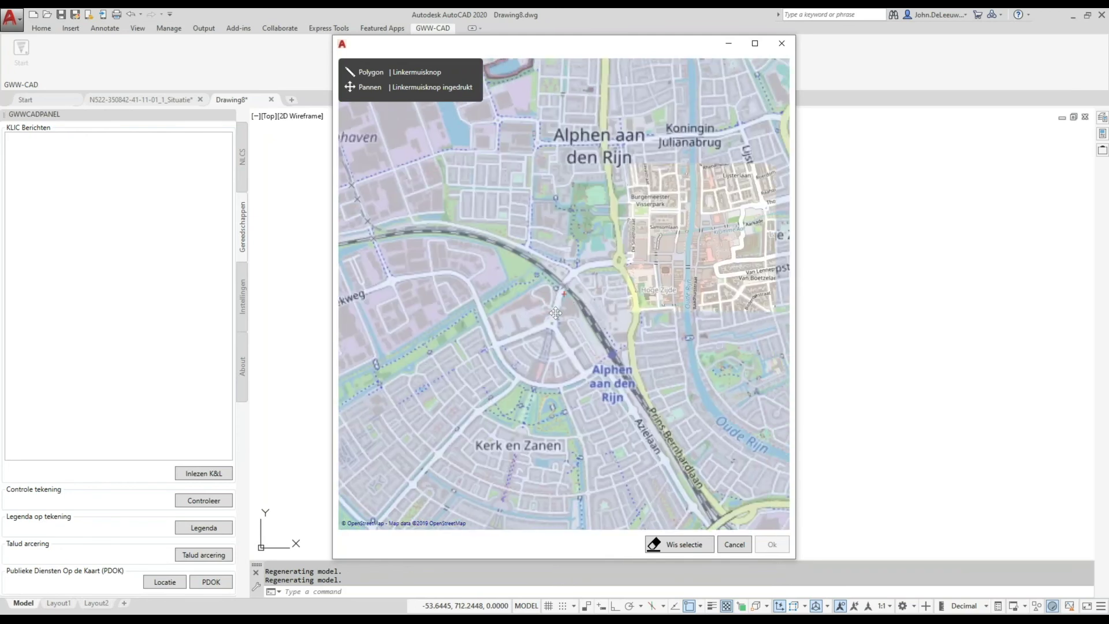
Trace an eight-cornered project area around the town centre and insert it into the drawing
{"action": "left_click", "coordinate": [475, 187]}
{"action": "left_click", "coordinate": [417, 276]}
{"action": "left_click", "coordinate": [590, 143]}
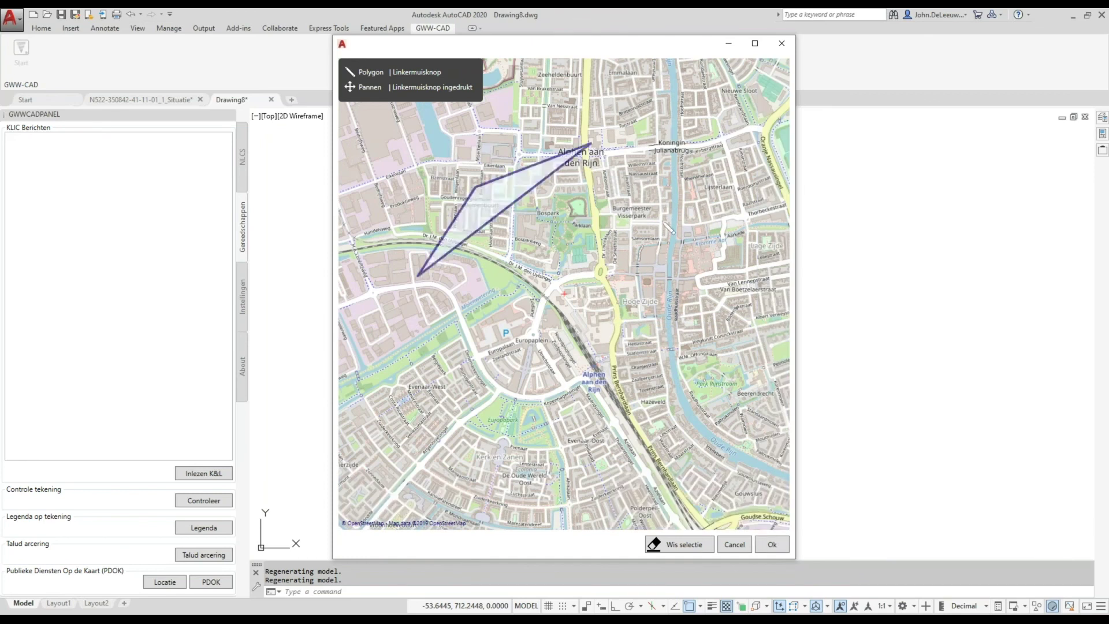
{"action": "left_click", "coordinate": [668, 218]}
{"action": "left_click", "coordinate": [695, 336]}
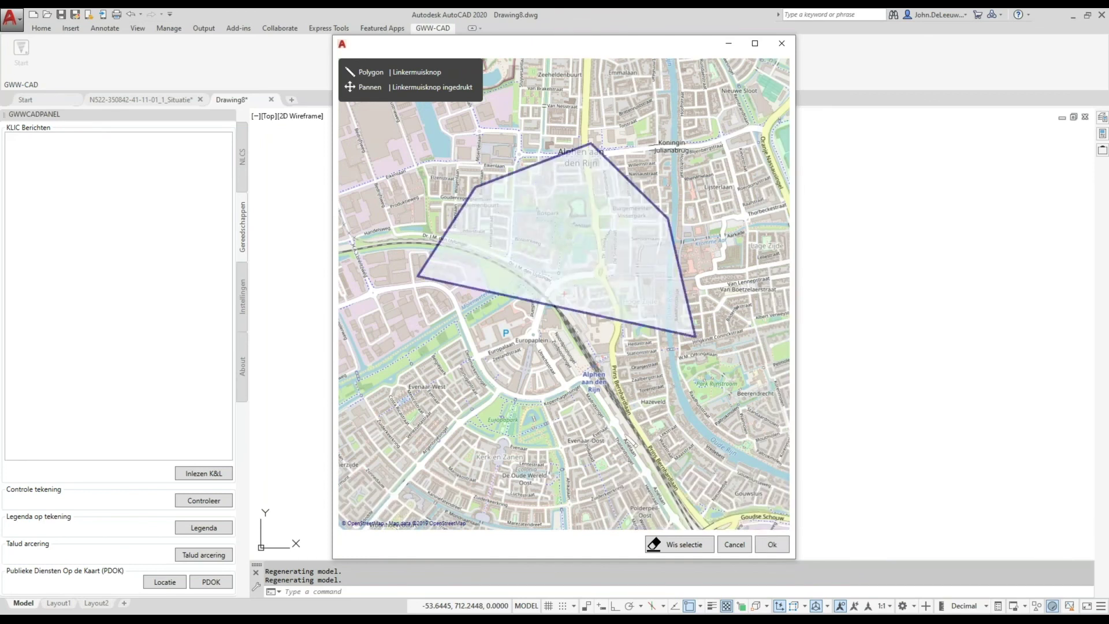
{"action": "left_click", "coordinate": [623, 433]}
{"action": "left_click", "coordinate": [475, 444]}
{"action": "left_click", "coordinate": [409, 359]}
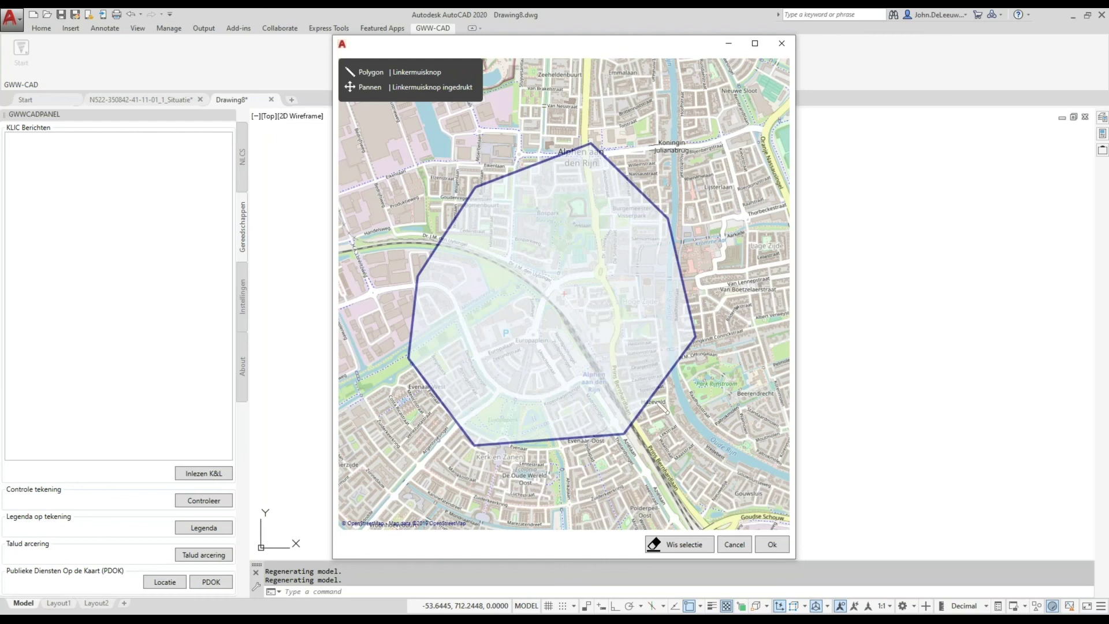
{"action": "left_click", "coordinate": [771, 546]}
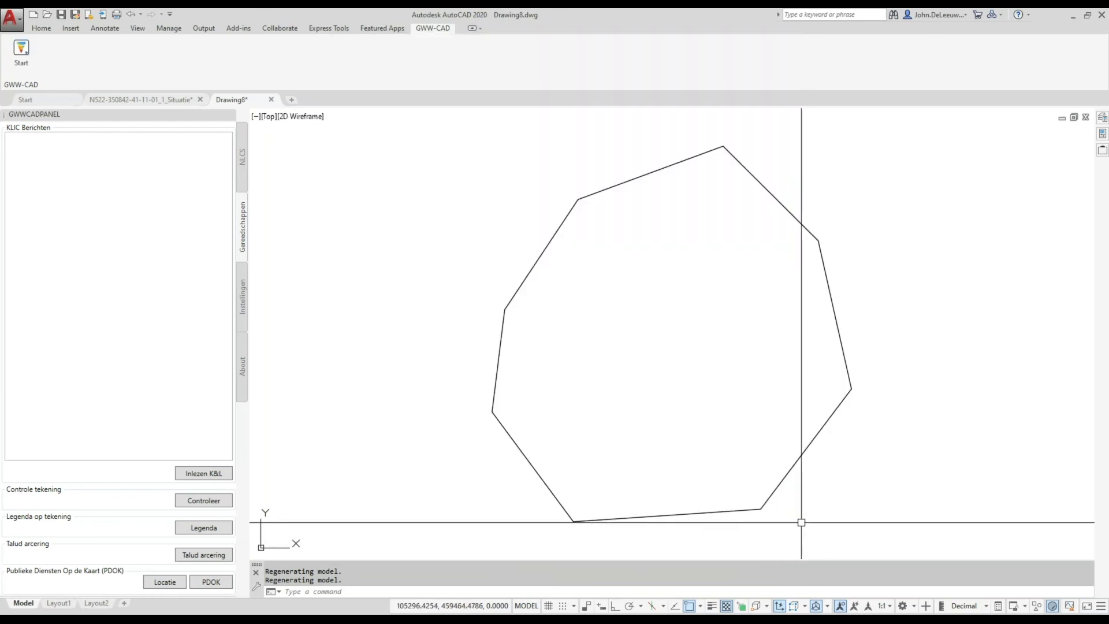
Save Drawing8 to the webinar folder and open the PDOK download with Luchtfoto selected
{"action": "middle_click_drag", "start_coordinate": [843, 511], "coordinate": [756, 487]}
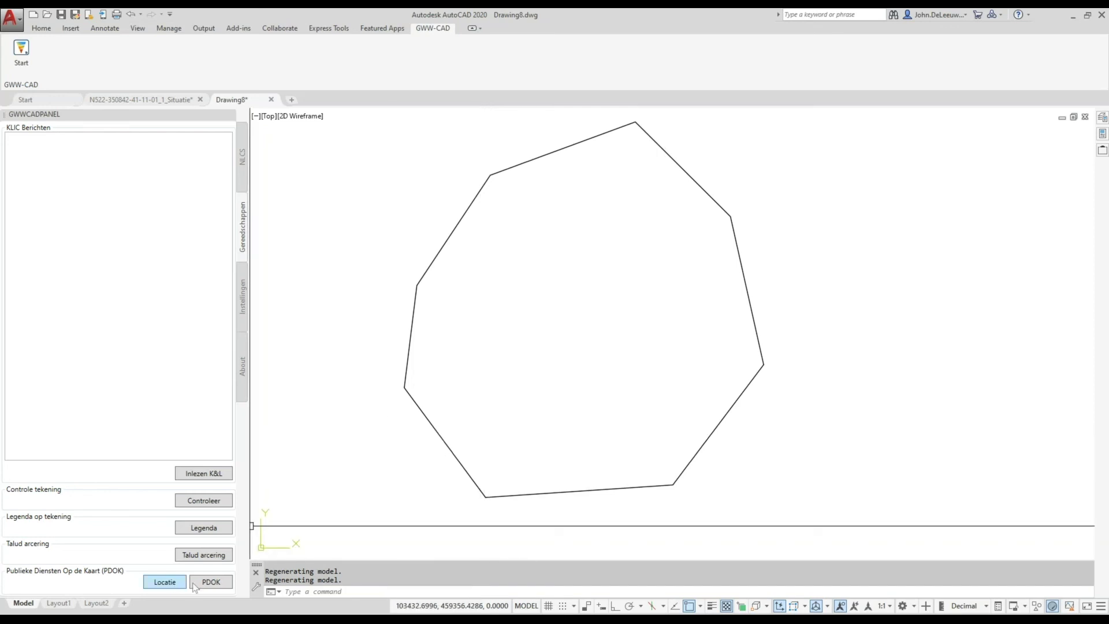
{"action": "left_click", "coordinate": [61, 14]}
{"action": "left_click", "coordinate": [913, 515]}
{"action": "left_click", "coordinate": [211, 581]}
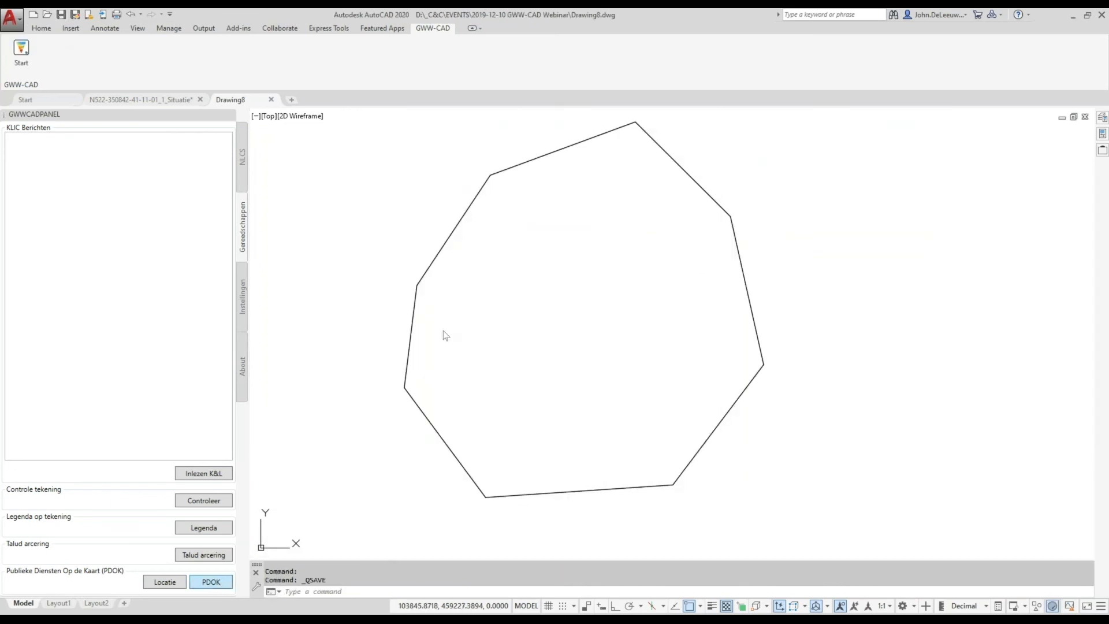
{"action": "left_click", "coordinate": [310, 176]}
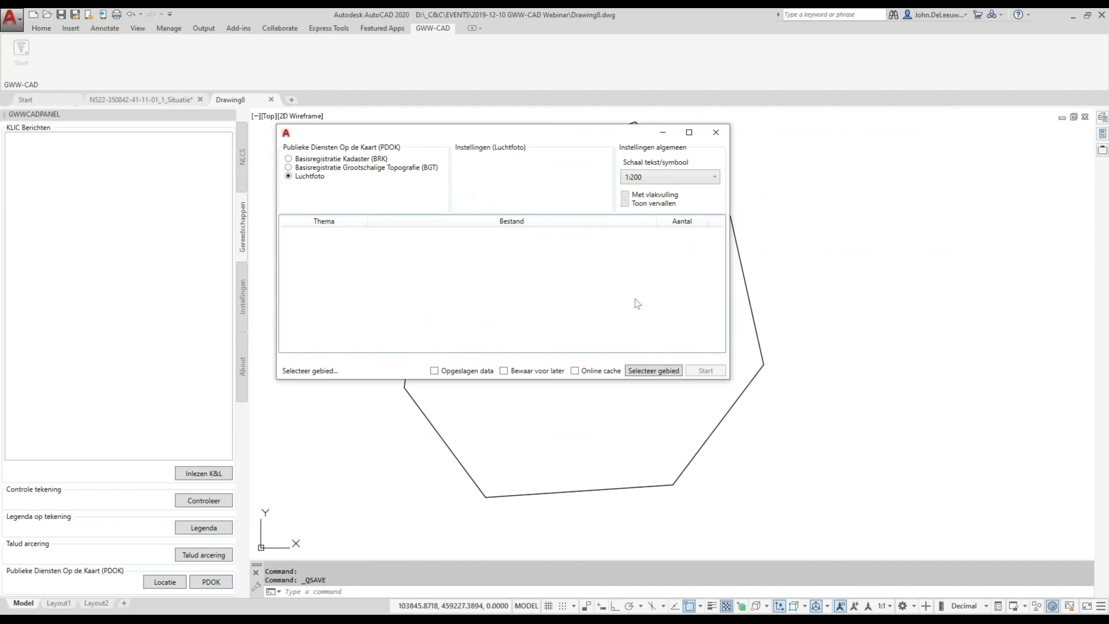
Pick the polygon as the PDOK area, start the aerial photo download, and switch to PowerPoint
{"action": "left_click", "coordinate": [648, 371]}
{"action": "left_click", "coordinate": [747, 296]}
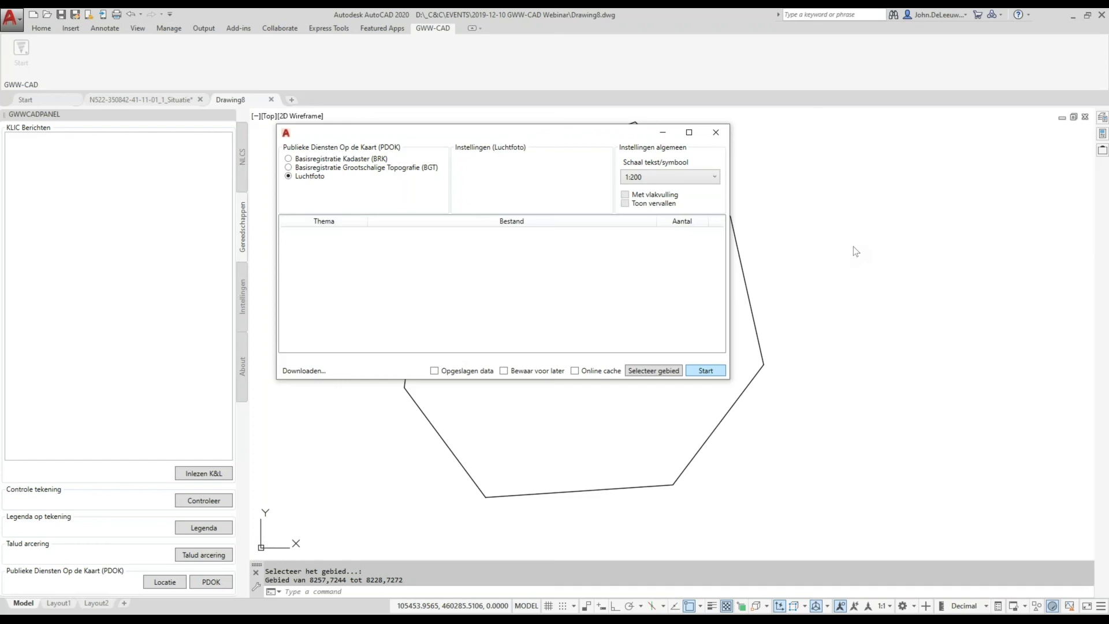
{"action": "key", "text": "alt+Tab"}
{"action": "key", "text": "alt+Tab"}
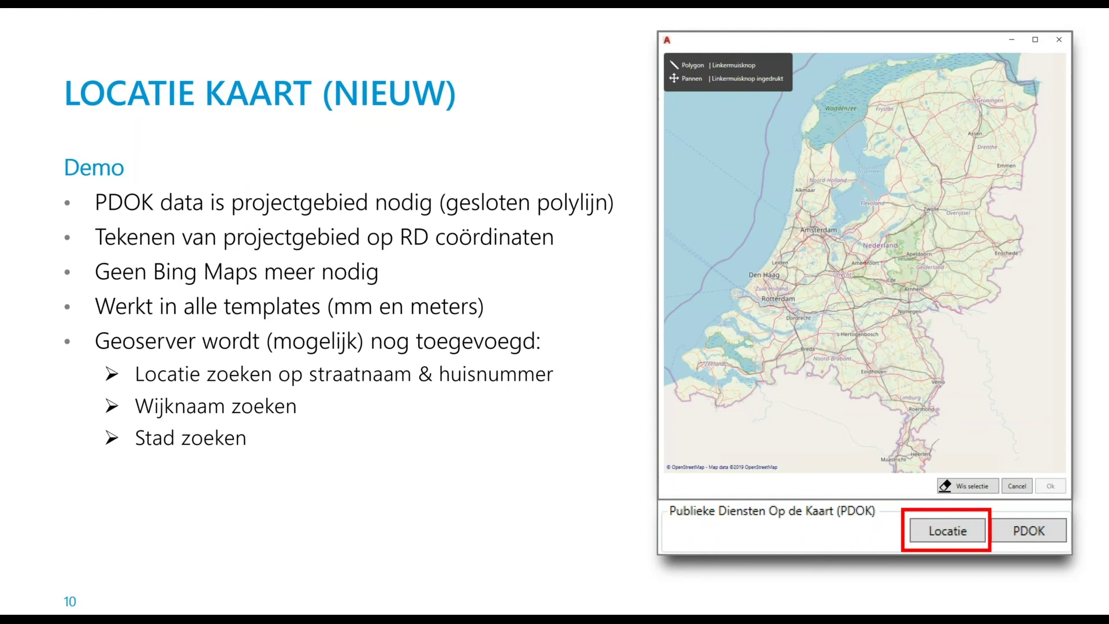
Return to AutoCAD and pan Drawing8 to centre the downloaded aerial photo
{"action": "key", "text": "alt+Tab"}
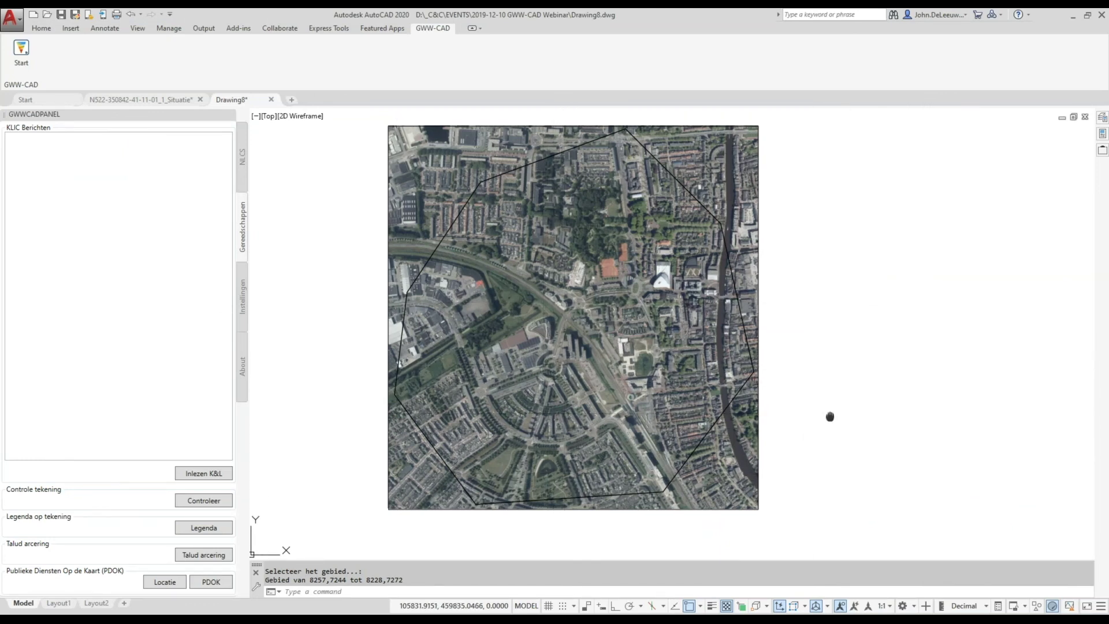
{"action": "middle_click_drag", "start_coordinate": [838, 416], "coordinate": [820, 430]}
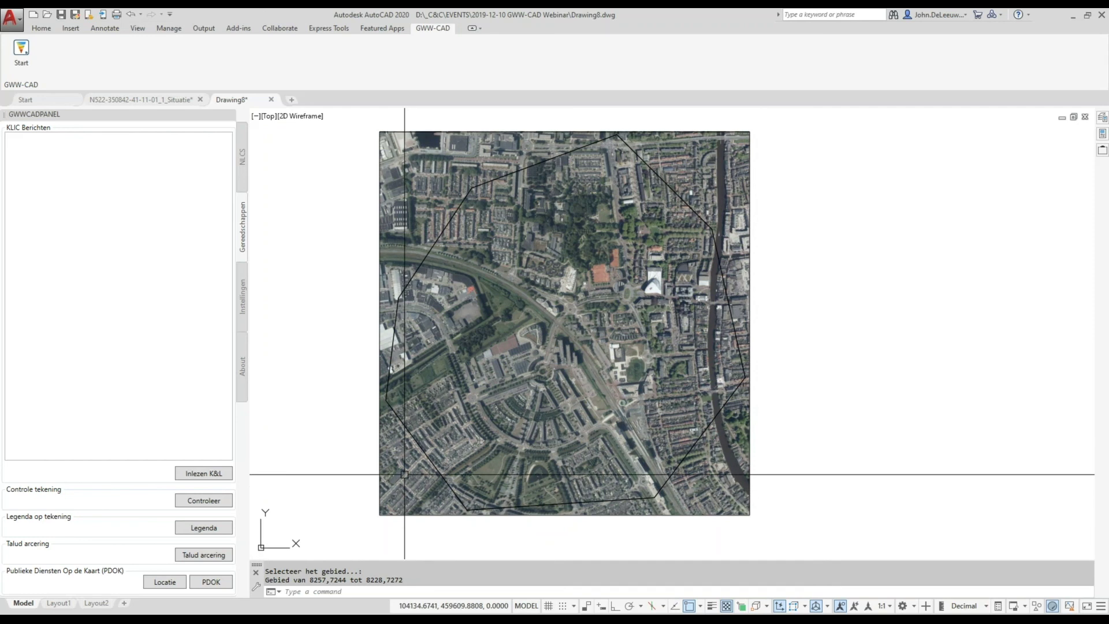
Activate the N522 drawing, present the NLCS CONTROLES slide, then return to AutoCAD
{"action": "left_click", "coordinate": [144, 104]}
{"action": "key", "text": "alt+Tab"}
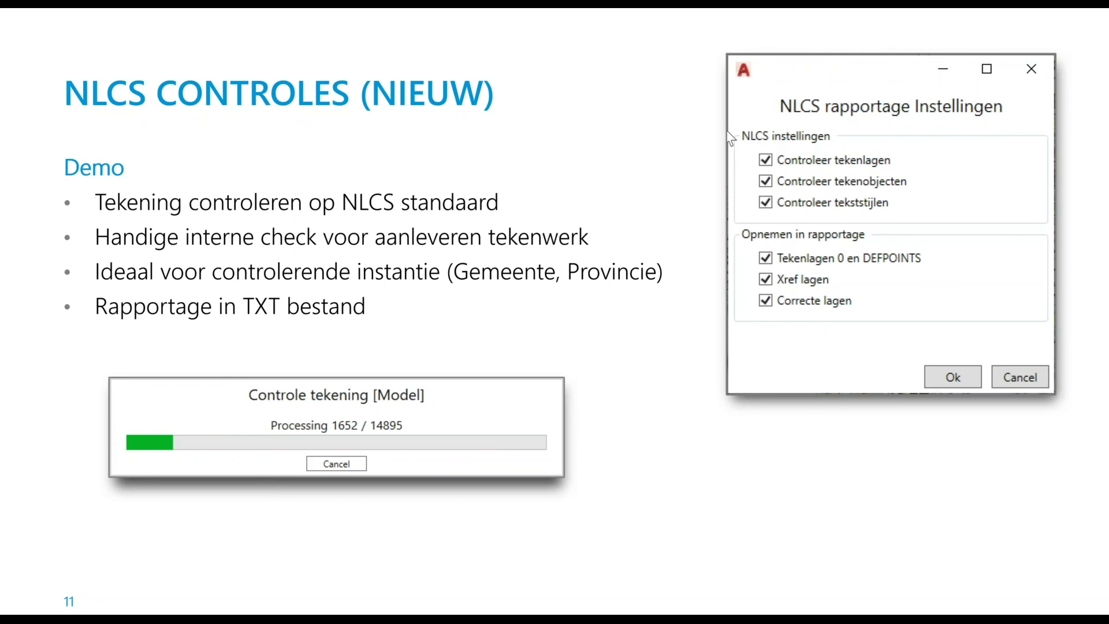
{"action": "key", "text": "alt+Tab"}
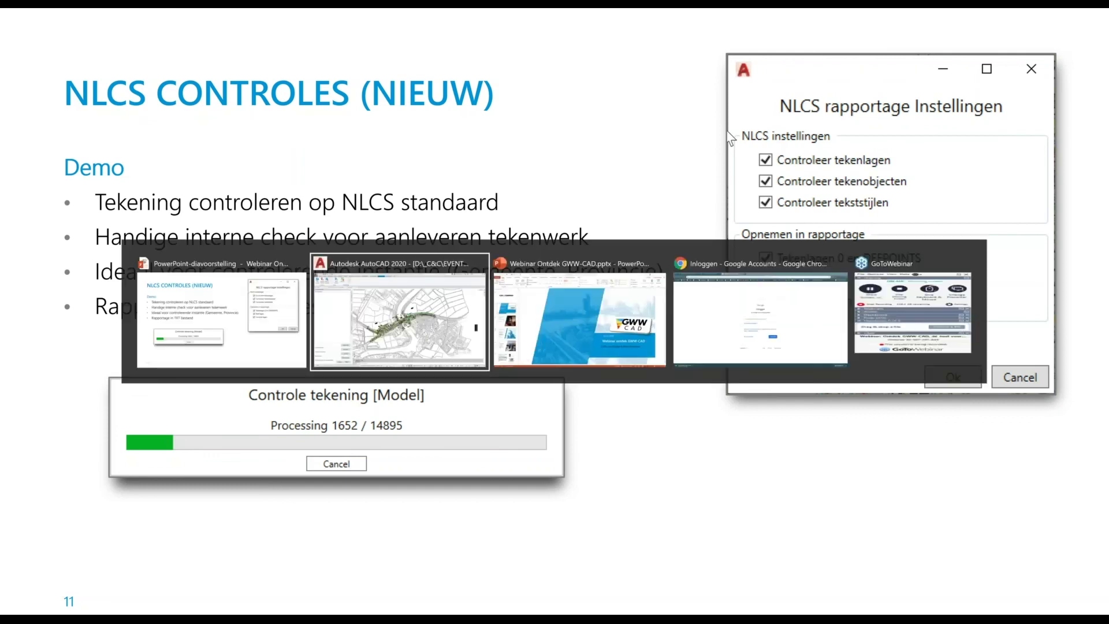
{"action": "key", "text": "alt+Tab"}
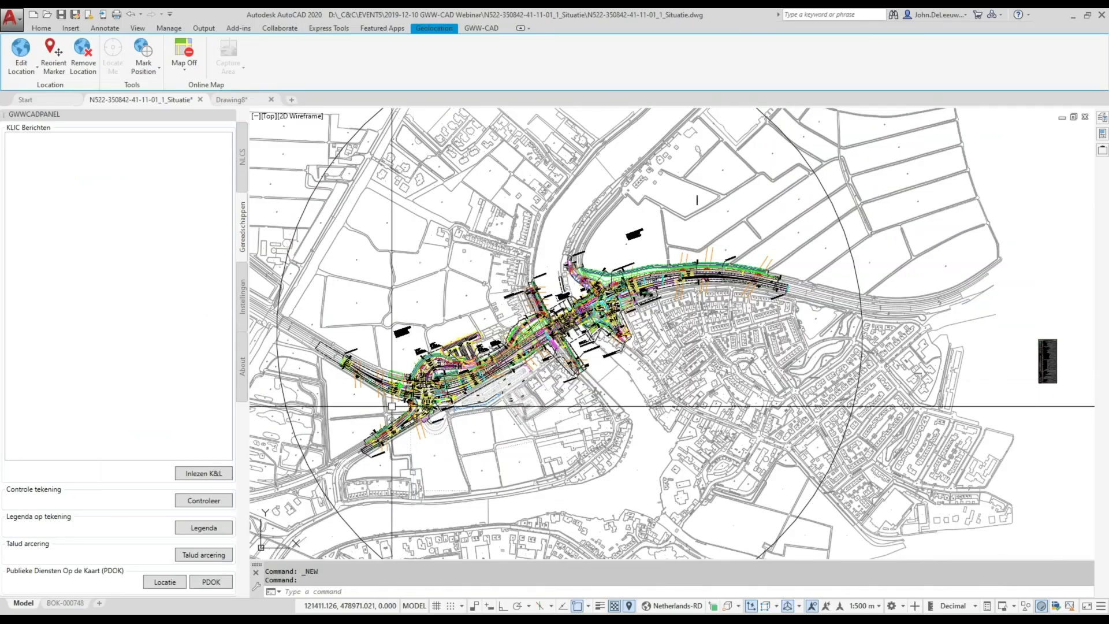
Start the GWW-CAD NLCS check with layers 0 and DEFPOINTS excluded from the report
{"action": "left_click", "coordinate": [204, 501]}
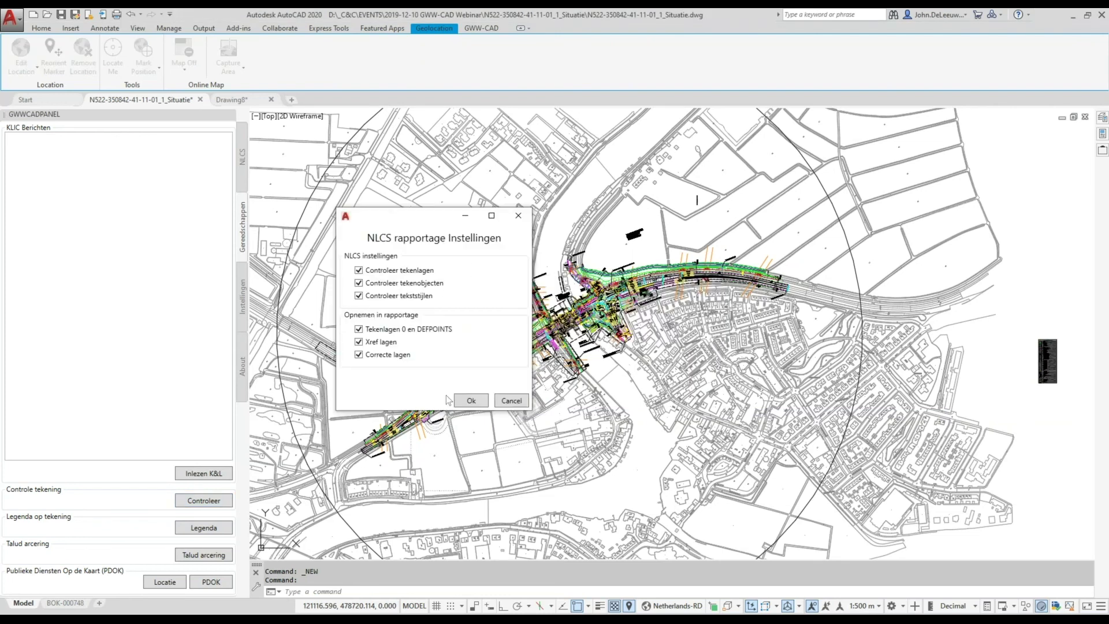
{"action": "left_click_drag", "start_coordinate": [424, 220], "coordinate": [457, 165]}
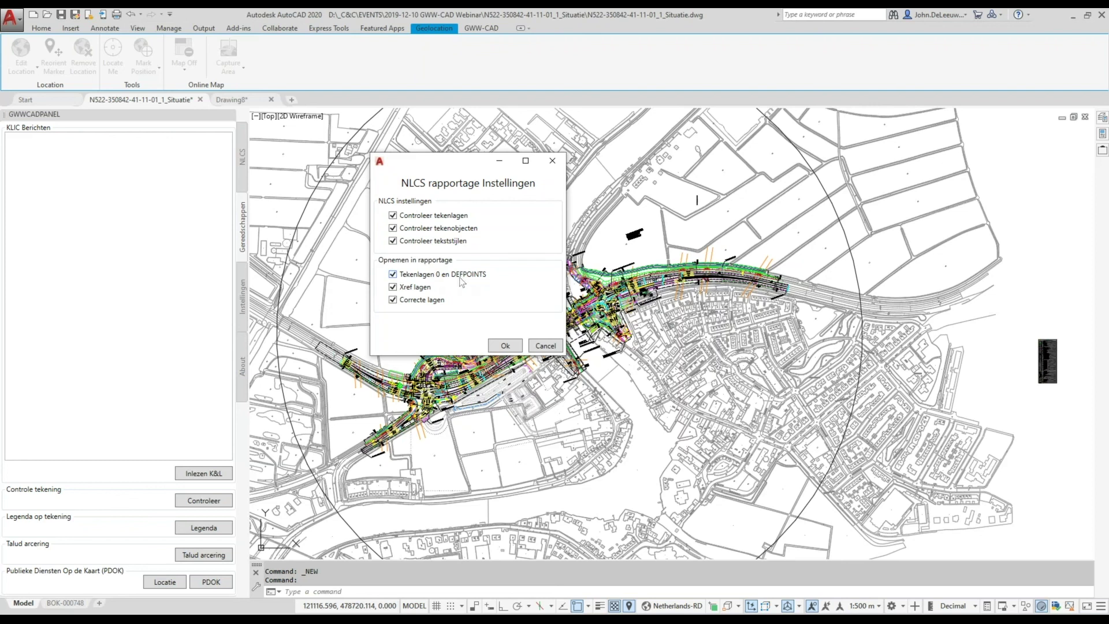
{"action": "left_click", "coordinate": [393, 276]}
{"action": "left_click", "coordinate": [503, 346]}
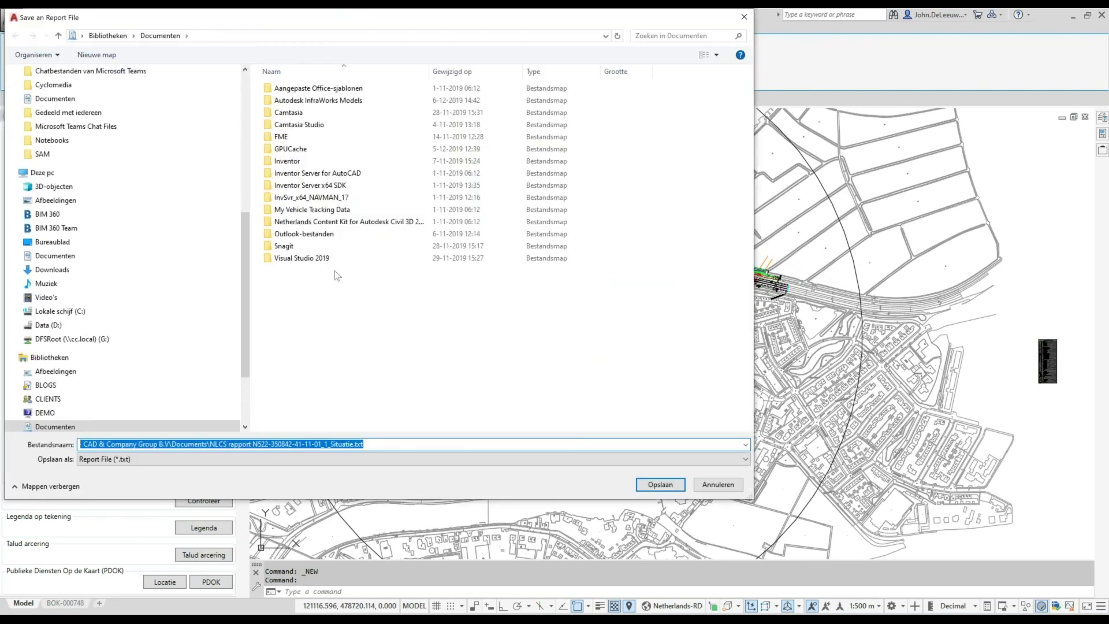
{"action": "scroll", "coordinate": [164, 189], "scroll_direction": "up", "scroll_amount": 1}
{"action": "scroll", "coordinate": [161, 193], "scroll_direction": "up", "scroll_amount": 2}
{"action": "scroll", "coordinate": [142, 206], "scroll_direction": "up", "scroll_amount": 2}
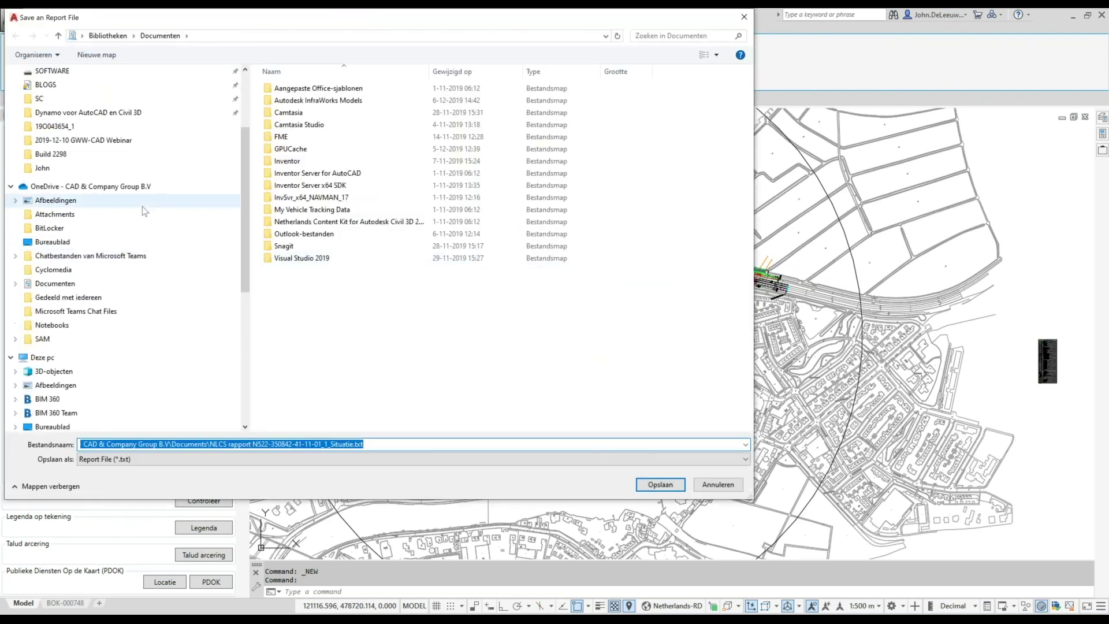
{"action": "scroll", "coordinate": [91, 178], "scroll_direction": "up", "scroll_amount": 1}
{"action": "left_click", "coordinate": [86, 195]}
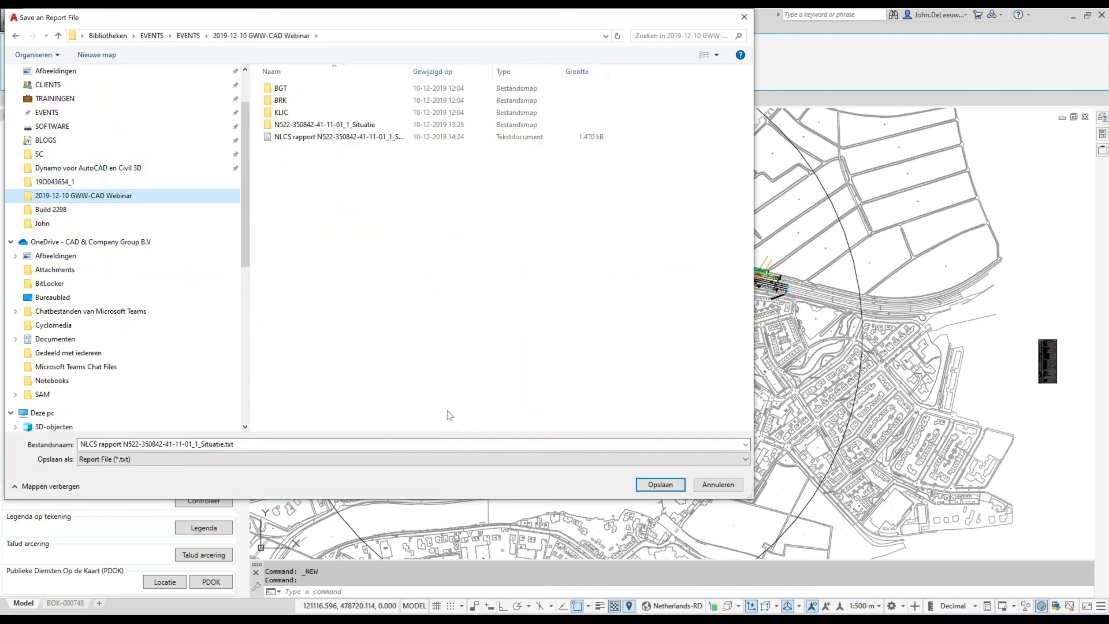
{"action": "left_click", "coordinate": [648, 485]}
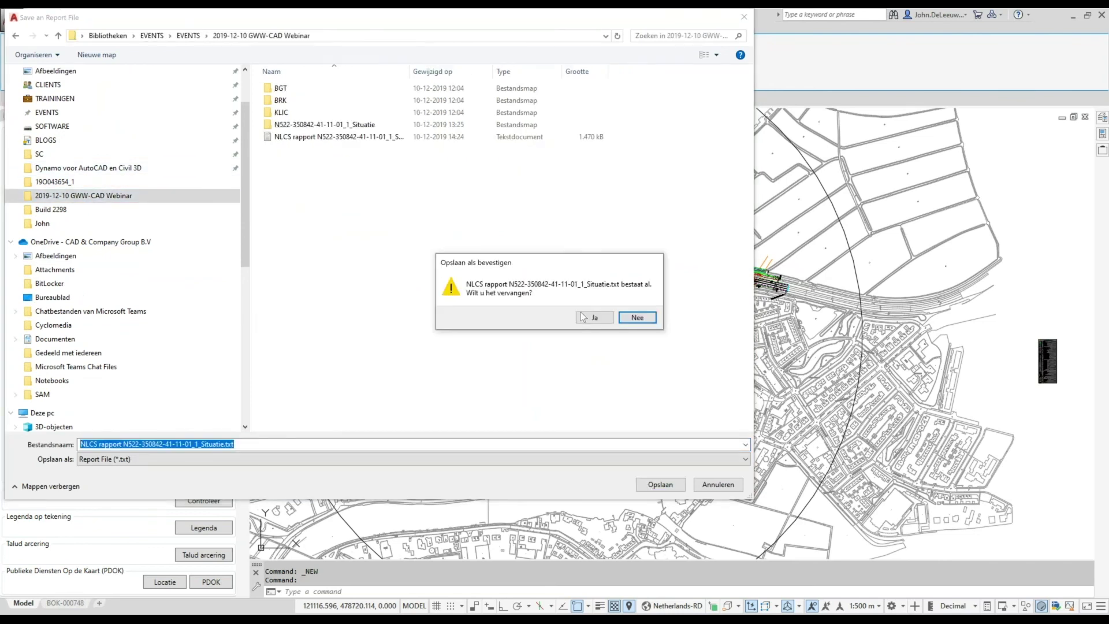
{"action": "left_click", "coordinate": [593, 317]}
{"action": "left_click", "coordinate": [594, 317]}
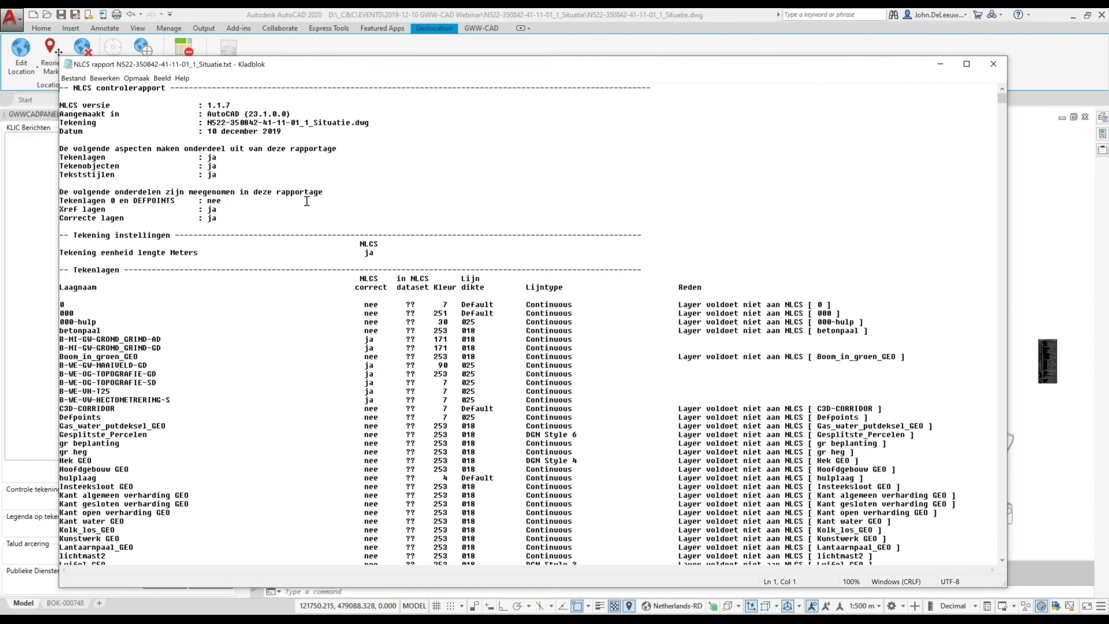
Scroll the report and highlight the betonpaal and B-WE-OG-TOPOGRAFIE-GD lines
{"action": "scroll", "coordinate": [357, 192], "scroll_direction": "down", "scroll_amount": 1}
{"action": "scroll", "coordinate": [357, 191], "scroll_direction": "up", "scroll_amount": 1}
{"action": "scroll", "coordinate": [284, 202], "scroll_direction": "down", "scroll_amount": 3}
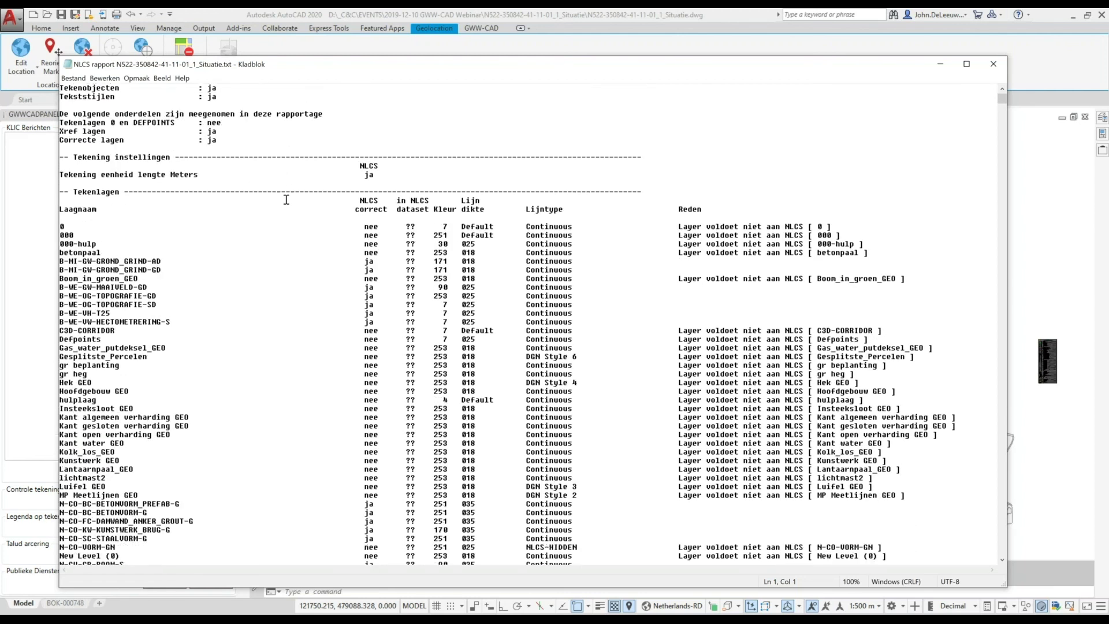
{"action": "scroll", "coordinate": [287, 202], "scroll_direction": "down", "scroll_amount": 1}
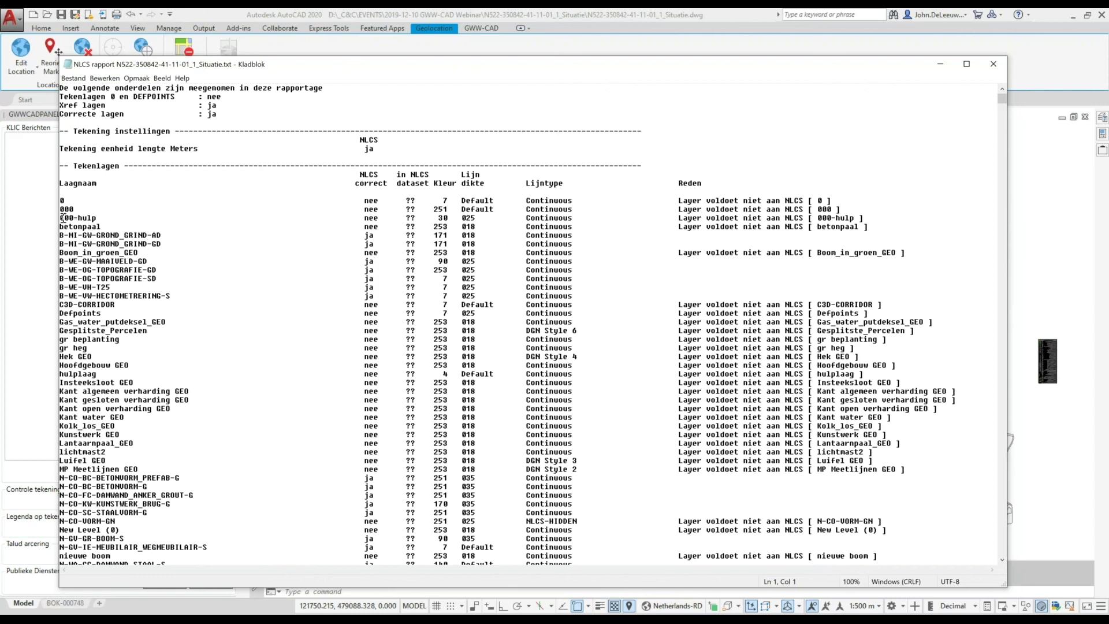
{"action": "mouse_move", "coordinate": [60, 226]}
{"action": "left_mouse_down"}
{"action": "mouse_move", "coordinate": [450, 227]}
{"action": "mouse_move", "coordinate": [392, 226]}
{"action": "left_mouse_up"}
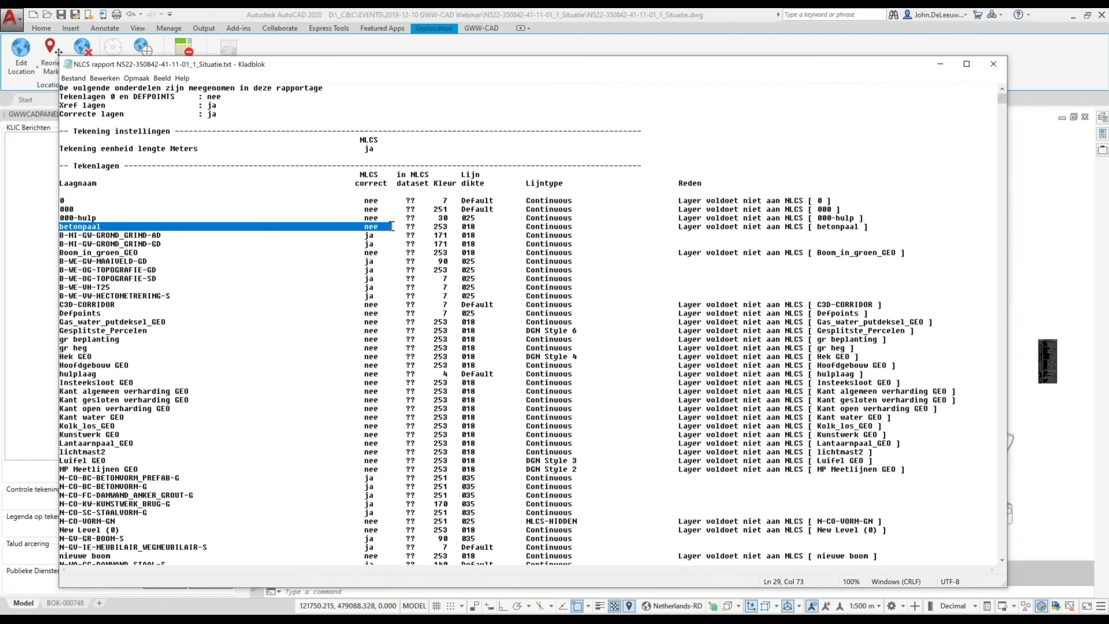
{"action": "left_click_drag", "start_coordinate": [392, 226], "coordinate": [874, 236]}
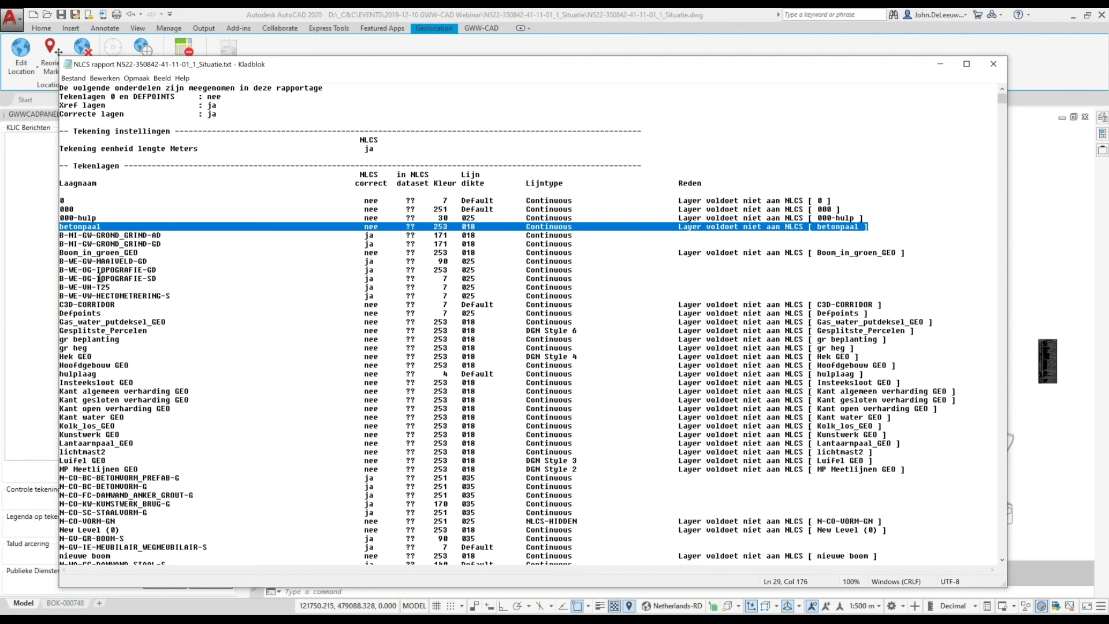
{"action": "left_click_drag", "start_coordinate": [61, 270], "coordinate": [566, 271]}
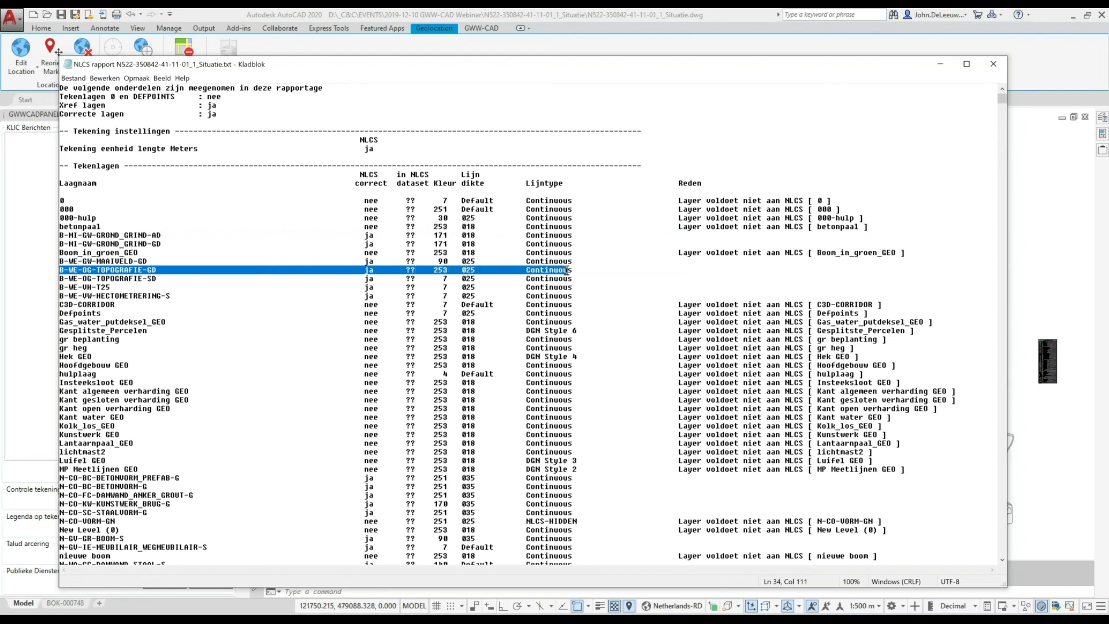
Scroll down to the N-WE-VH-KANTVERHARDING-VOETPAD-G line and select it entirely
{"action": "scroll", "coordinate": [376, 296], "scroll_direction": "down", "scroll_amount": 5}
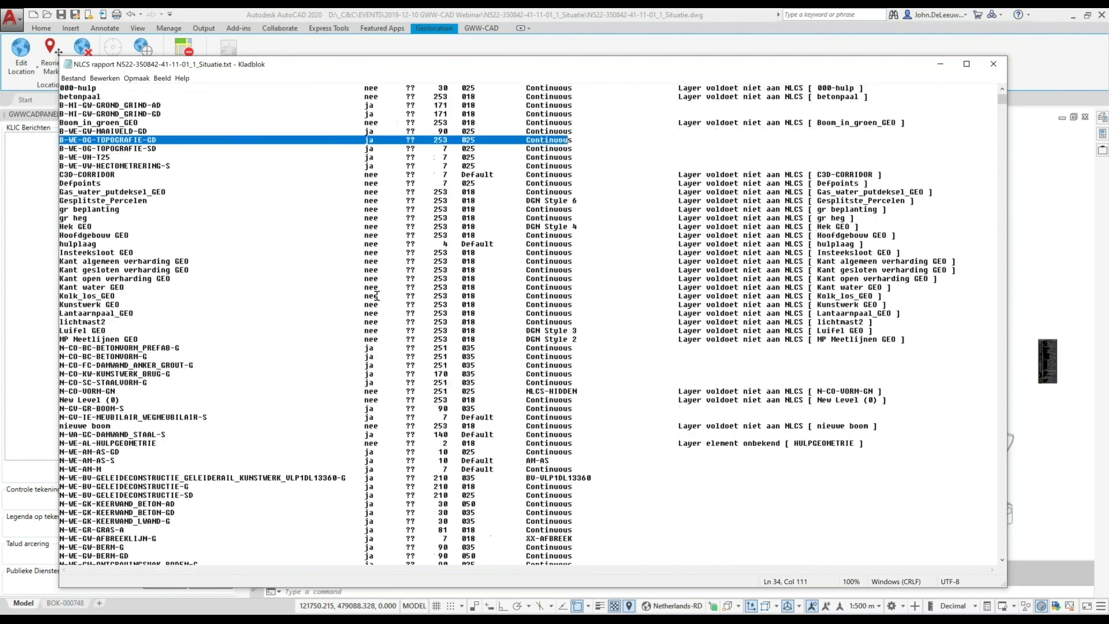
{"action": "scroll", "coordinate": [376, 295], "scroll_direction": "down", "scroll_amount": 2}
{"action": "scroll", "coordinate": [376, 296], "scroll_direction": "down", "scroll_amount": 2}
{"action": "scroll", "coordinate": [377, 295], "scroll_direction": "down", "scroll_amount": 3}
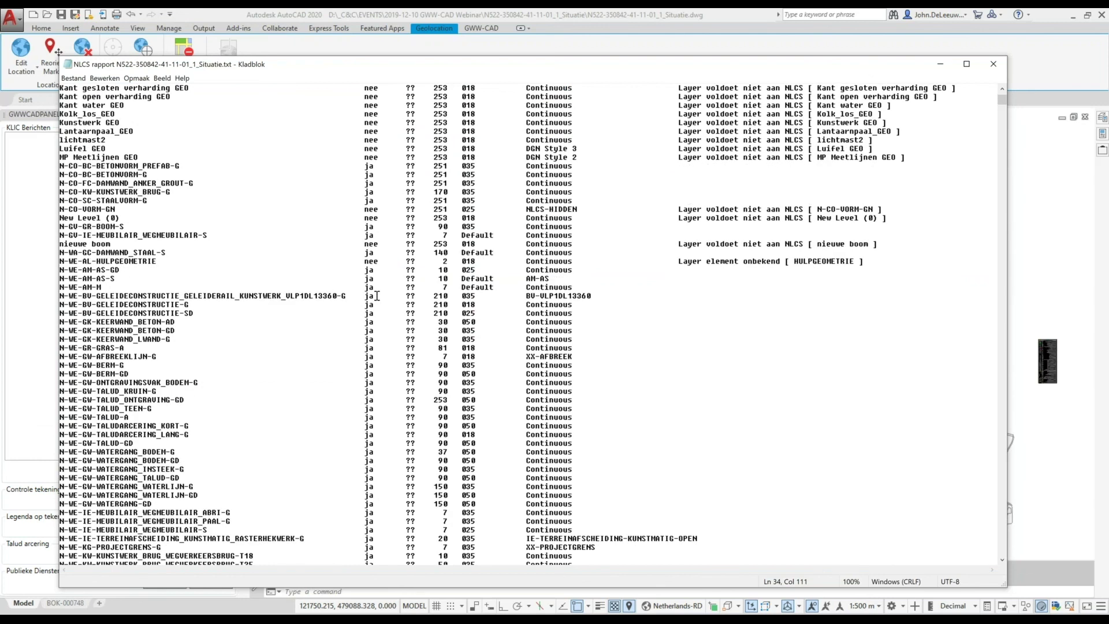
{"action": "scroll", "coordinate": [377, 295], "scroll_direction": "down", "scroll_amount": 6}
{"action": "scroll", "coordinate": [376, 296], "scroll_direction": "down", "scroll_amount": 7}
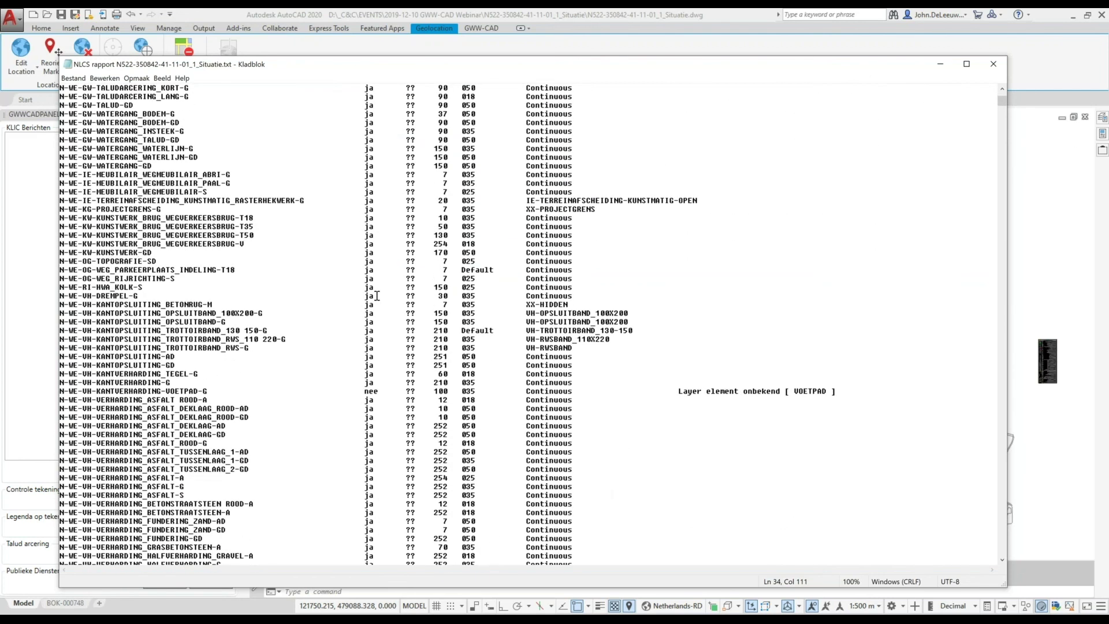
{"action": "scroll", "coordinate": [377, 296], "scroll_direction": "down", "scroll_amount": 6}
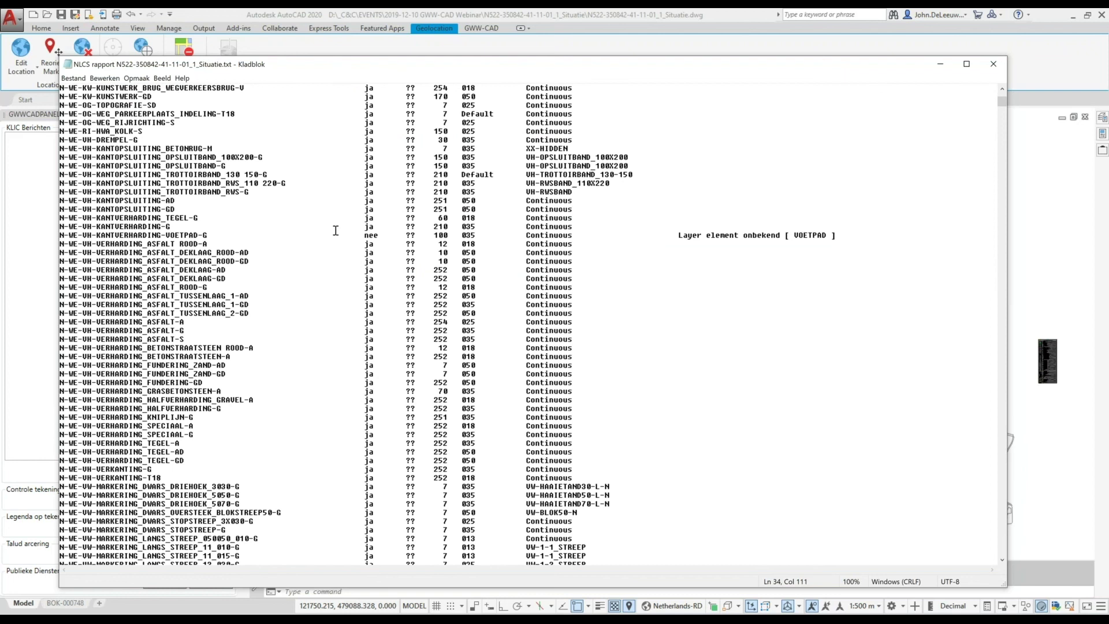
{"action": "left_click", "coordinate": [61, 236]}
{"action": "left_click_drag", "start_coordinate": [60, 236], "coordinate": [859, 235]}
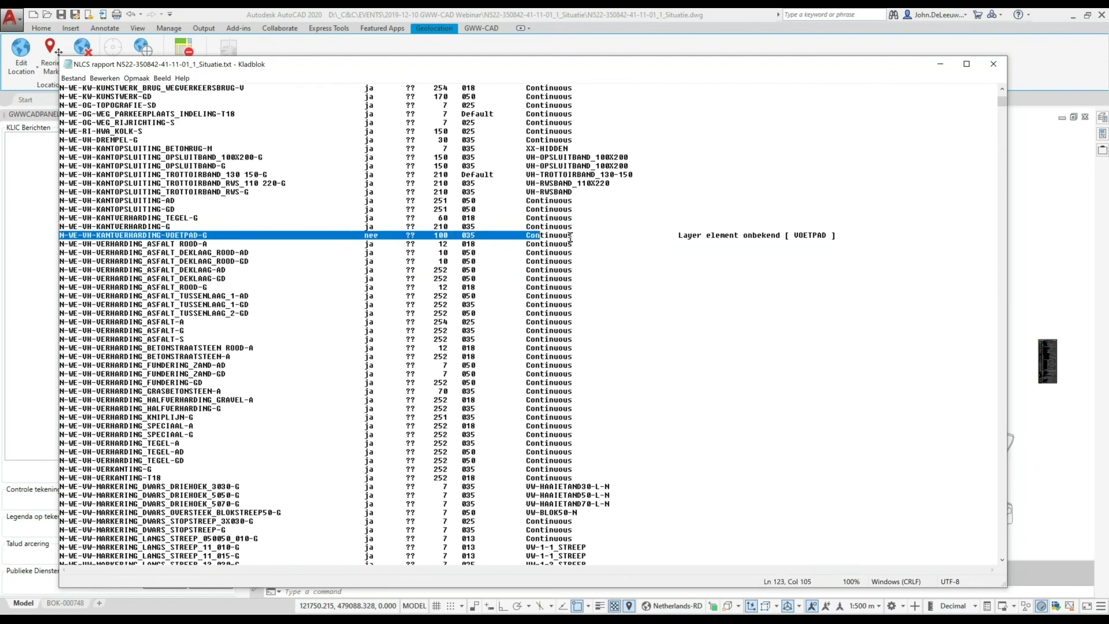
{"action": "left_click", "coordinate": [859, 234]}
{"action": "key", "text": "Home"}
{"action": "key", "text": "shift+End"}
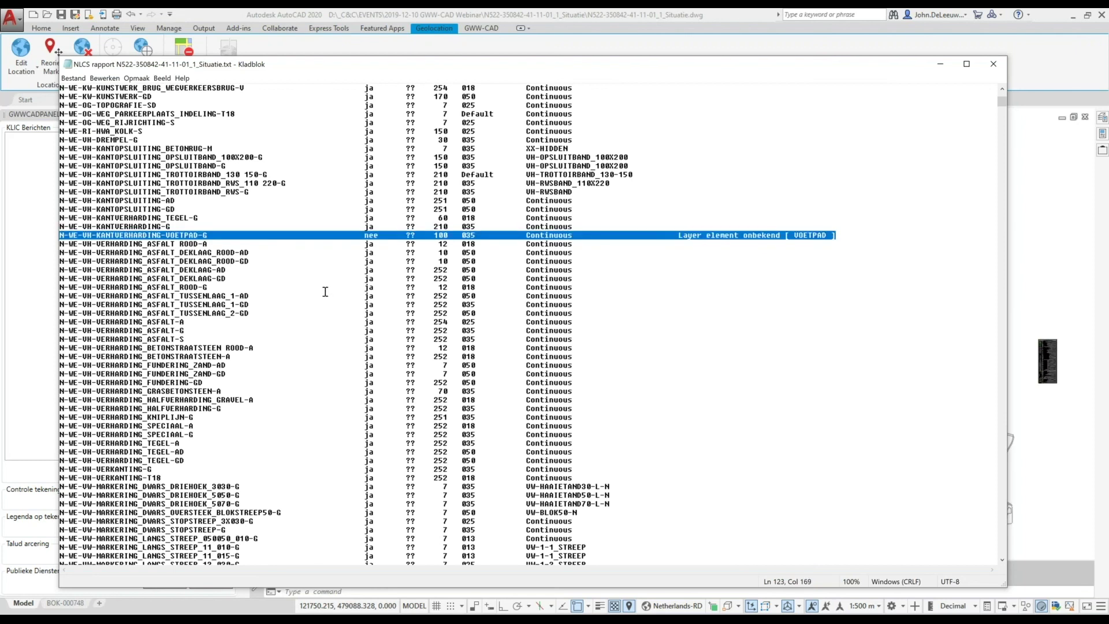
Scroll down through the drawing-objects section of the NLCS report in Notepad
{"action": "scroll", "coordinate": [325, 292], "scroll_direction": "down", "scroll_amount": 2}
{"action": "scroll", "coordinate": [324, 294], "scroll_direction": "down", "scroll_amount": 9}
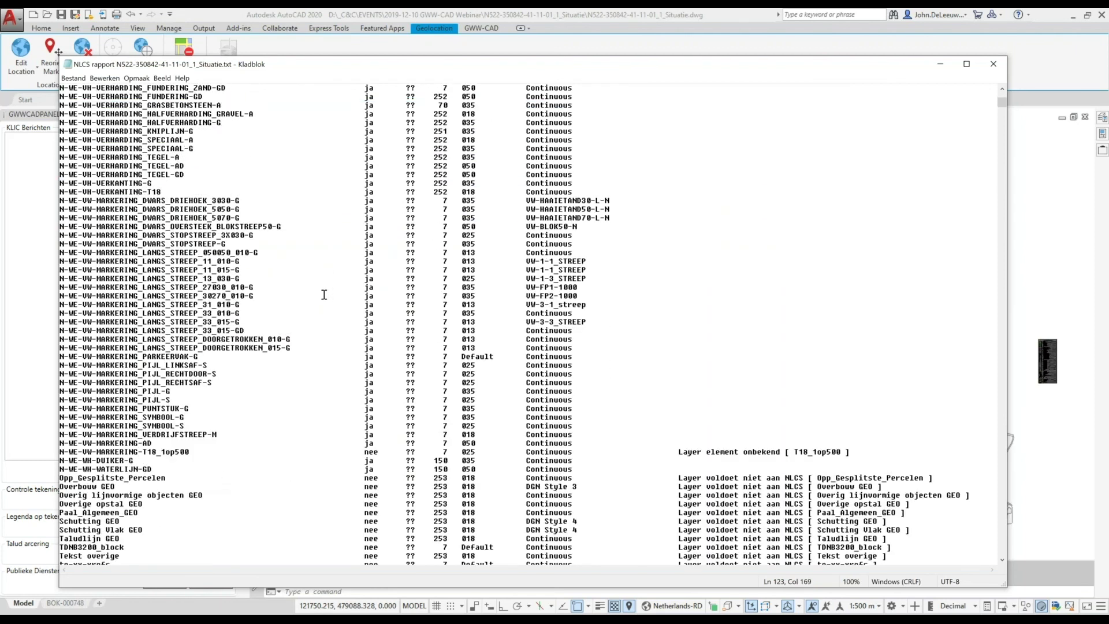
{"action": "scroll", "coordinate": [324, 295], "scroll_direction": "down", "scroll_amount": 7}
{"action": "scroll", "coordinate": [324, 295], "scroll_direction": "down", "scroll_amount": 2}
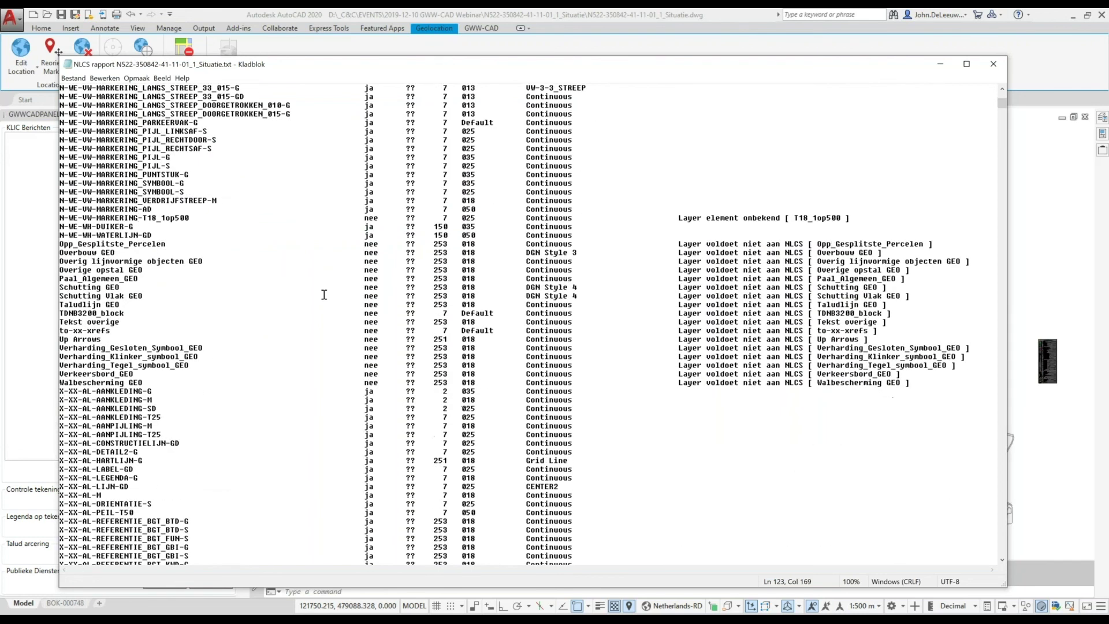
{"action": "scroll", "coordinate": [324, 295], "scroll_direction": "down", "scroll_amount": 1}
{"action": "scroll", "coordinate": [324, 295], "scroll_direction": "down", "scroll_amount": 4}
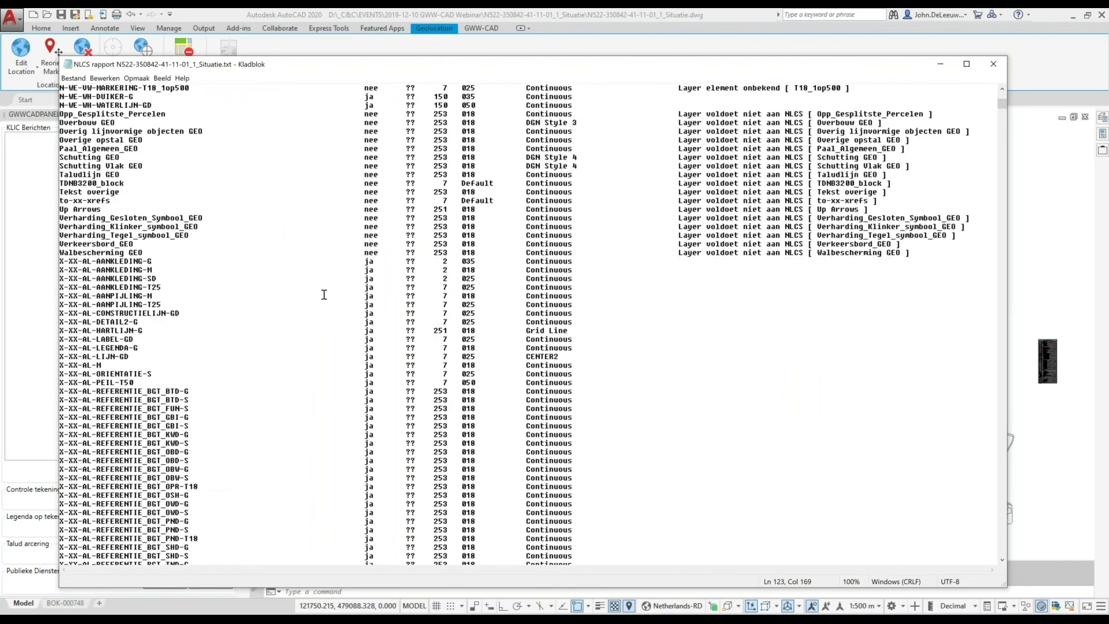
{"action": "scroll", "coordinate": [324, 294], "scroll_direction": "down", "scroll_amount": 10}
{"action": "scroll", "coordinate": [324, 295], "scroll_direction": "down", "scroll_amount": 1}
{"action": "scroll", "coordinate": [324, 294], "scroll_direction": "down", "scroll_amount": 1}
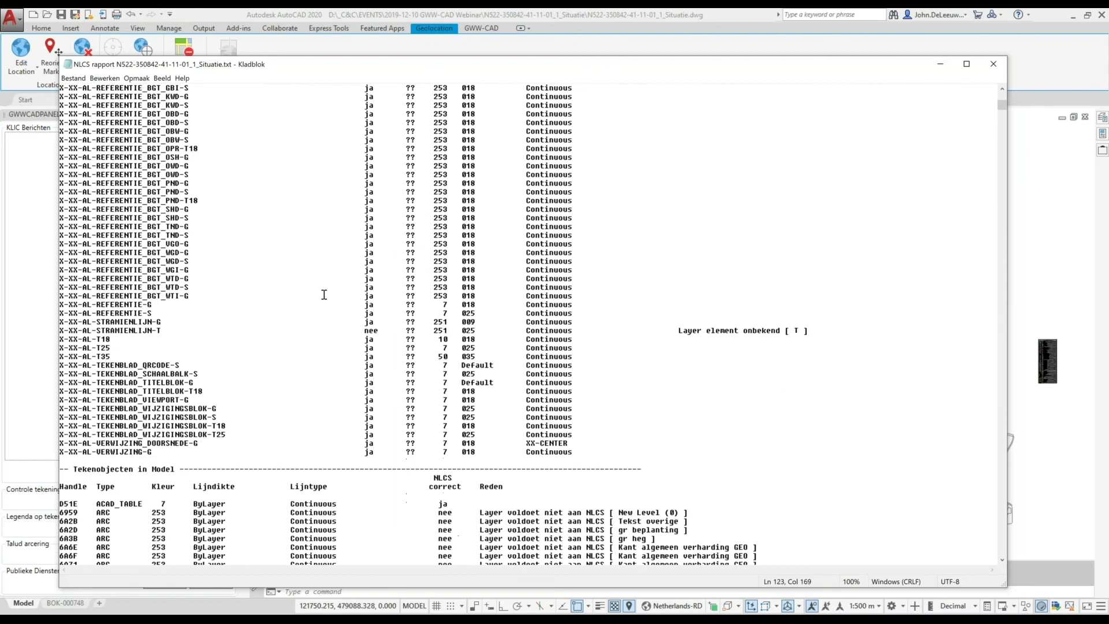
{"action": "scroll", "coordinate": [324, 295], "scroll_direction": "down", "scroll_amount": 4}
{"action": "scroll", "coordinate": [324, 295], "scroll_direction": "down", "scroll_amount": 3}
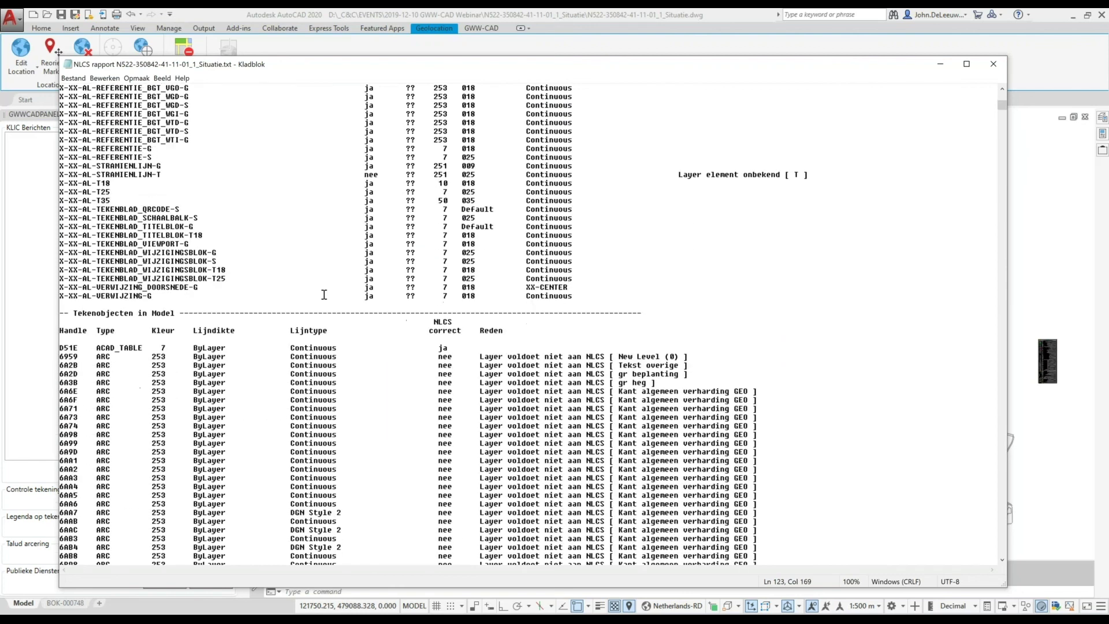
{"action": "scroll", "coordinate": [324, 295], "scroll_direction": "down", "scroll_amount": 2}
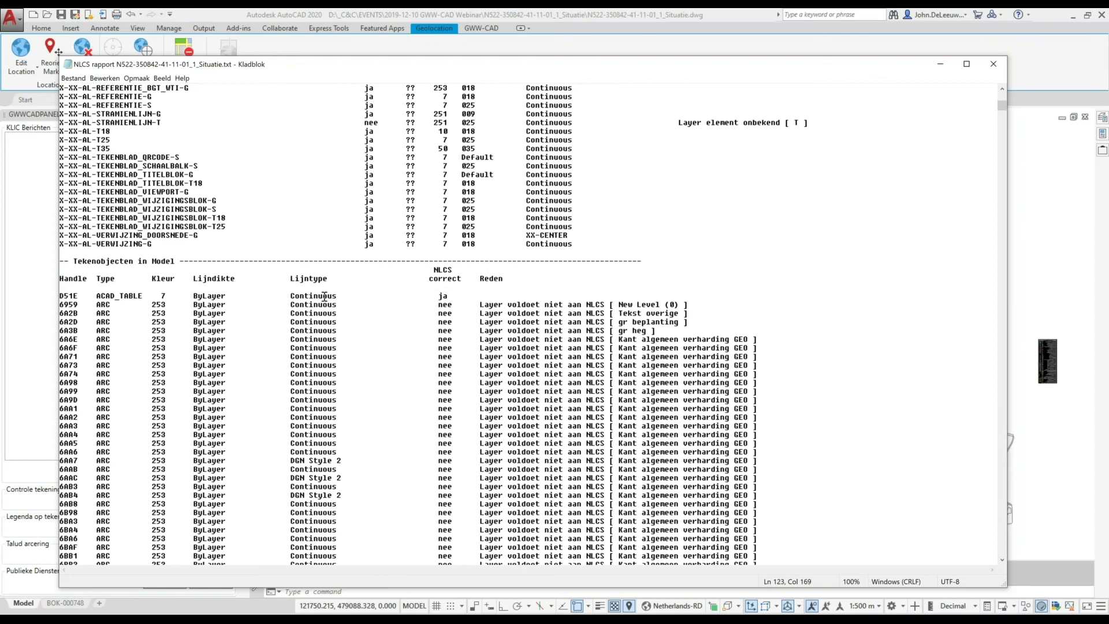
{"action": "scroll", "coordinate": [420, 313], "scroll_direction": "down", "scroll_amount": 1}
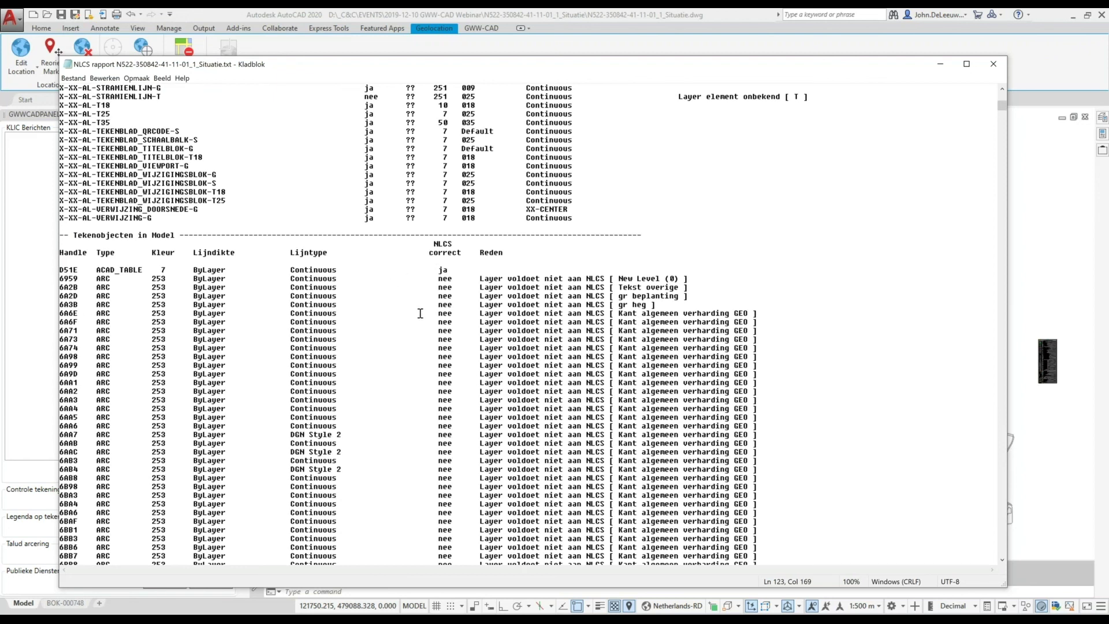
{"action": "scroll", "coordinate": [420, 313], "scroll_direction": "down", "scroll_amount": 2}
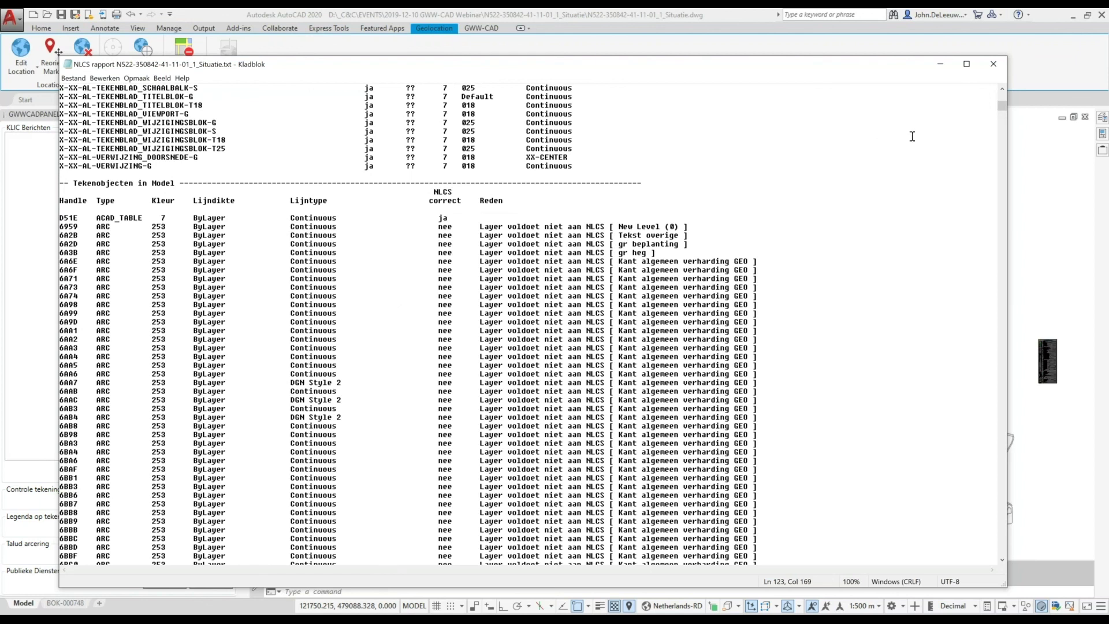
Bring up the Tekststijlen section and highlight the NLCS-ISO and failing Annotative ISO rows
{"action": "left_click_drag", "start_coordinate": [1002, 106], "coordinate": [1005, 156]}
{"action": "left_click_drag", "start_coordinate": [82, 227], "coordinate": [59, 227]}
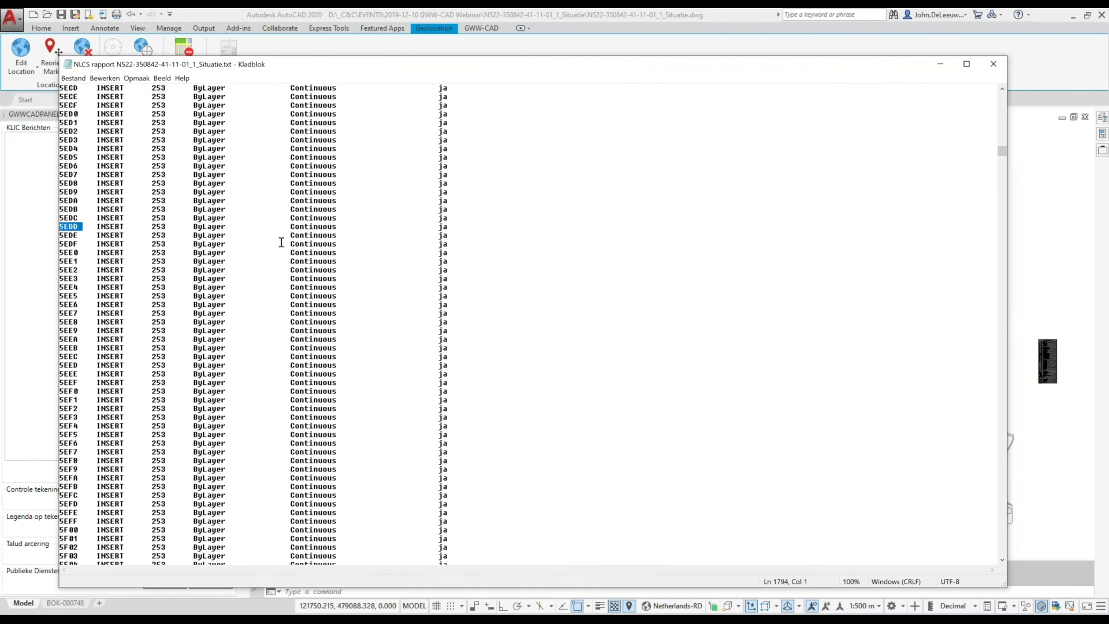
{"action": "left_click_drag", "start_coordinate": [1003, 151], "coordinate": [1018, 555]}
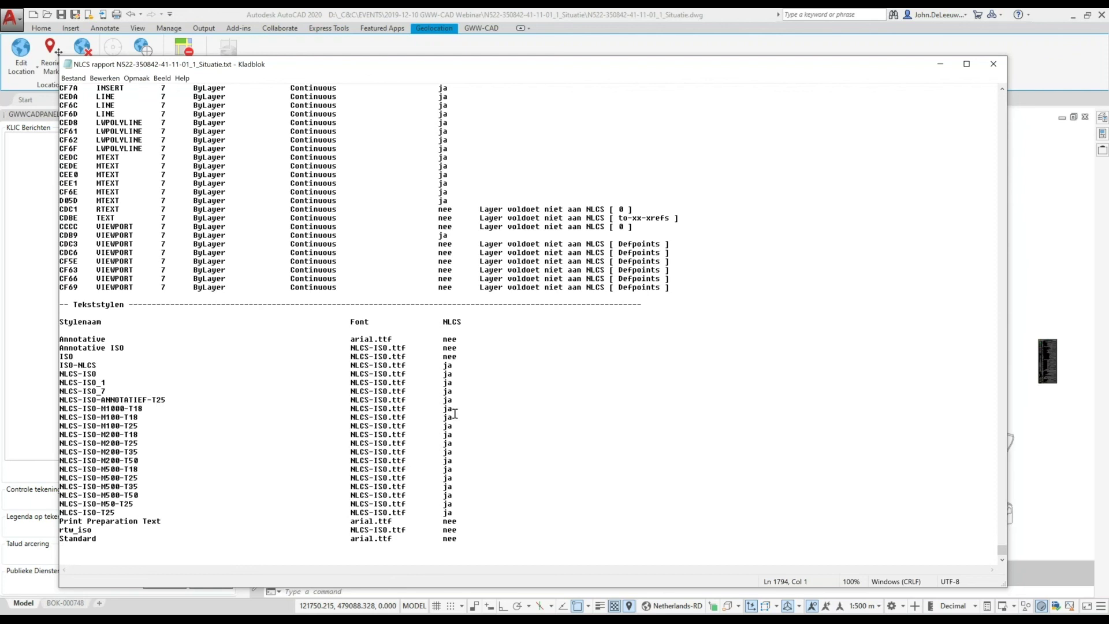
{"action": "left_click_drag", "start_coordinate": [453, 411], "coordinate": [49, 406]}
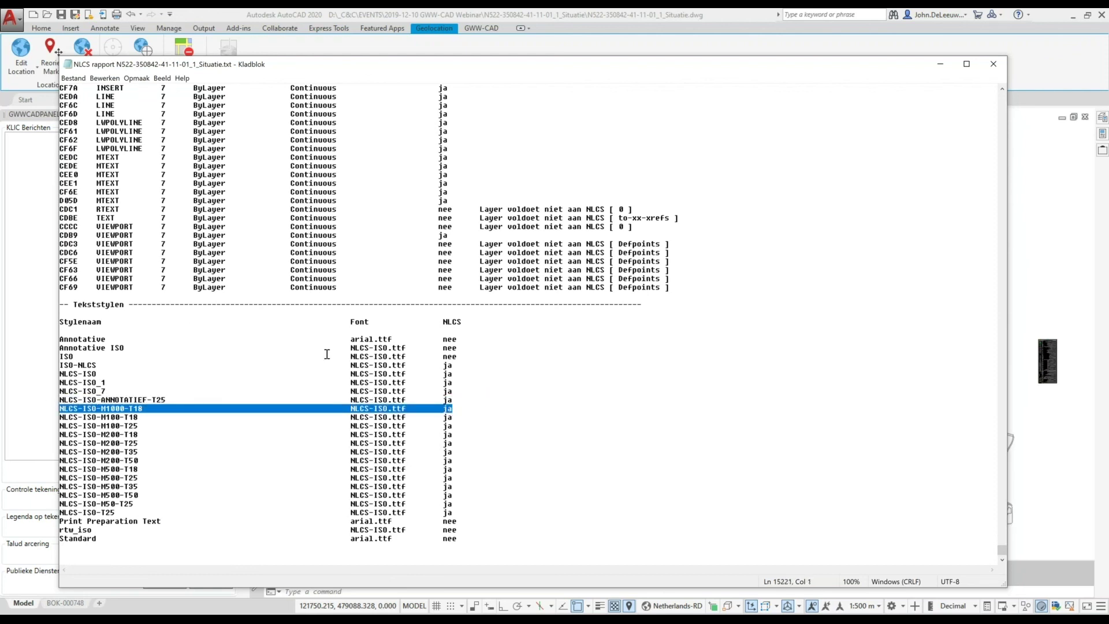
{"action": "left_click_drag", "start_coordinate": [456, 346], "coordinate": [56, 346]}
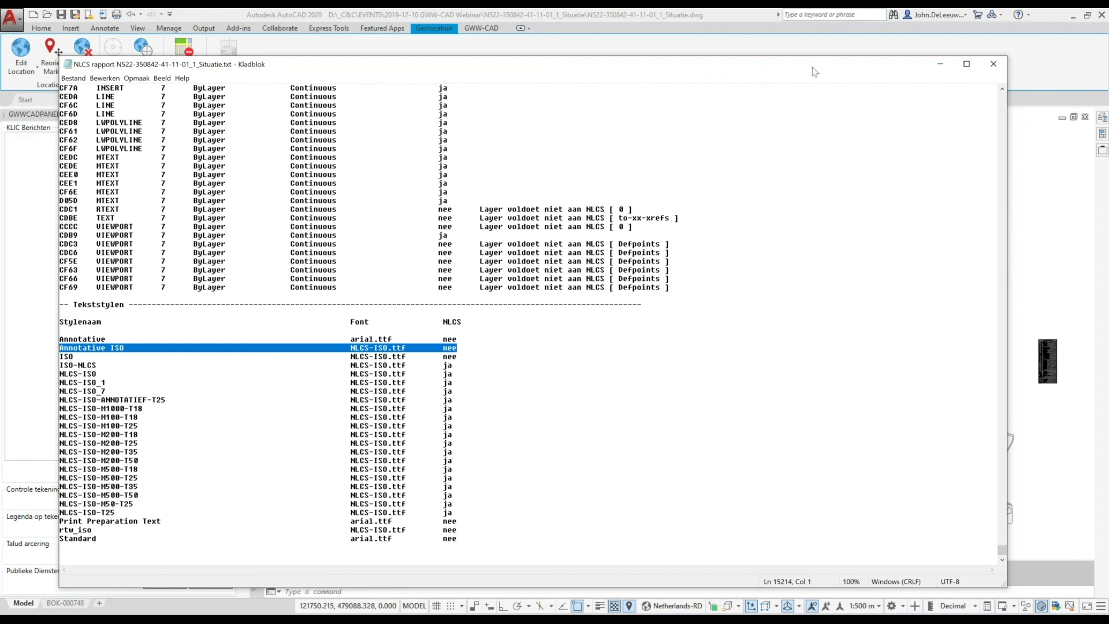
Close the NLCS report and advance the slide show to slide 12, NLCS CONTROLES (NIEUW)
{"action": "left_click", "coordinate": [991, 69]}
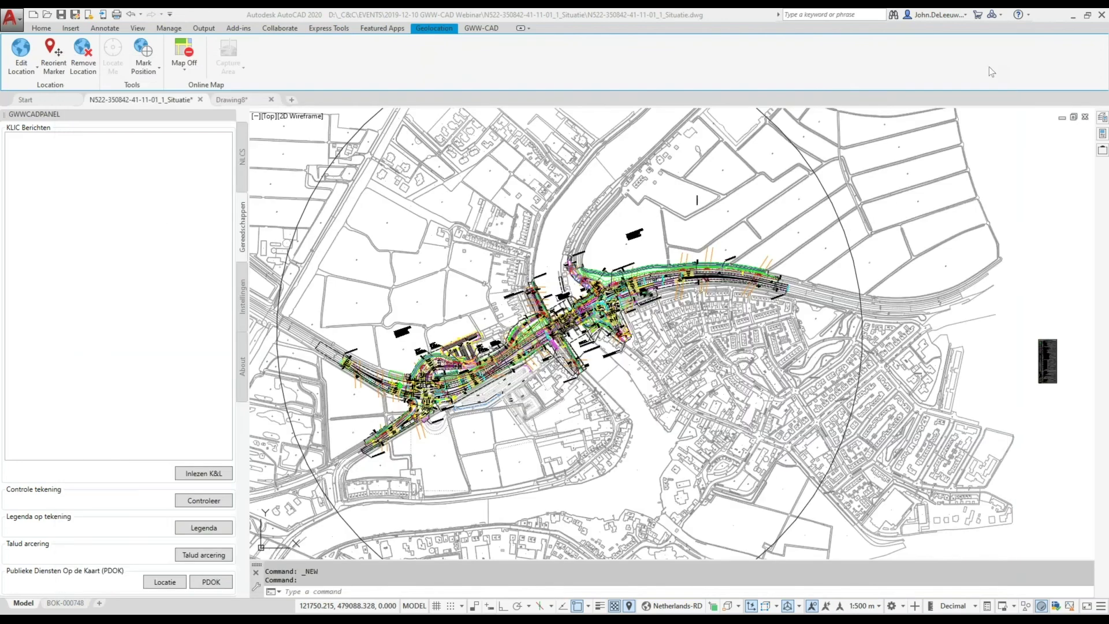
{"action": "key", "text": "alt+Tab"}
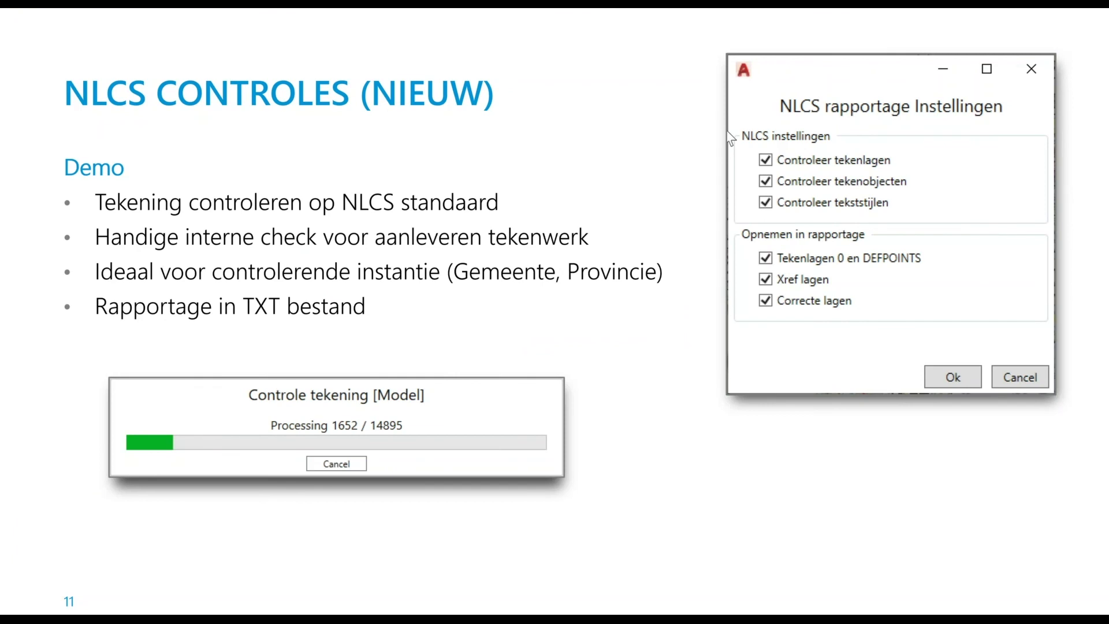
{"action": "key", "text": "Right"}
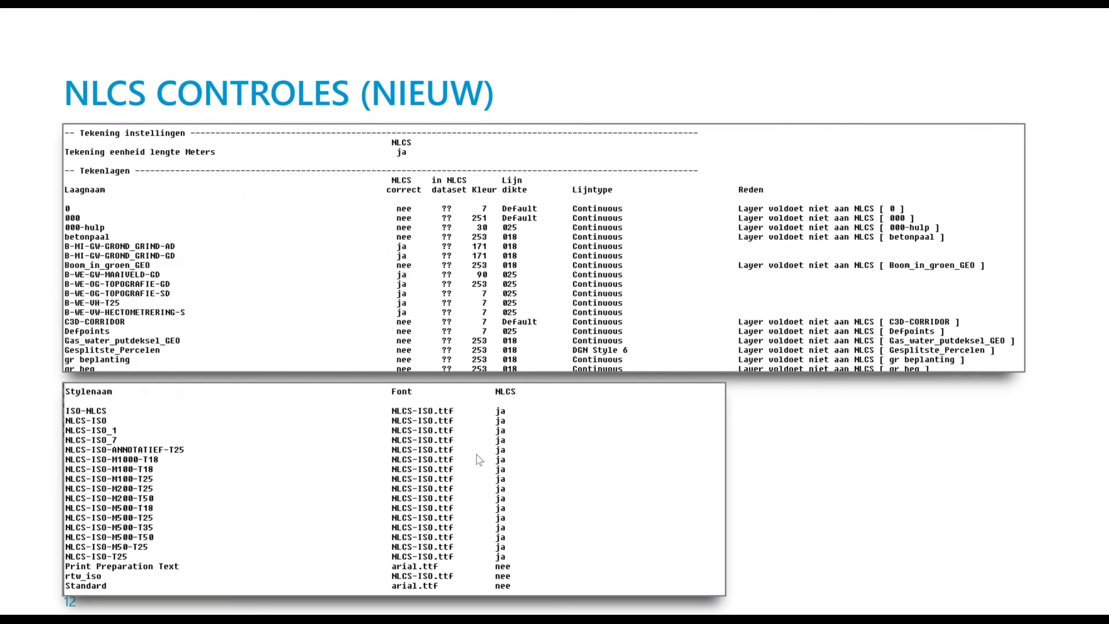
Advance past slide 13, TOEKOMSTIGE EVENTS, to slide 14, VRAGEN?
{"action": "key", "text": "Right"}
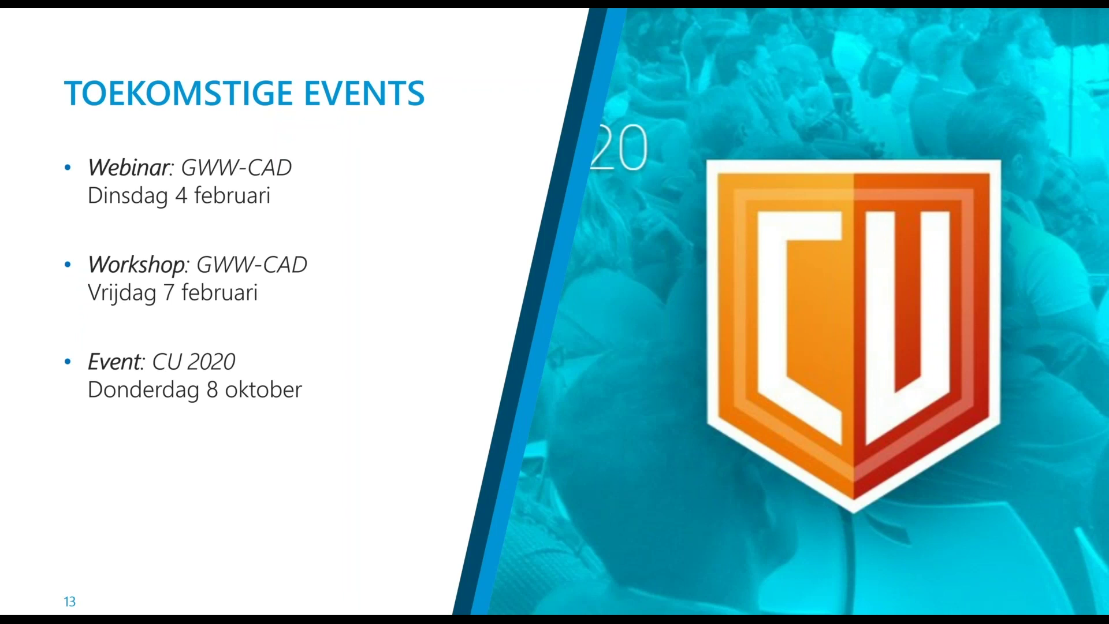
{"action": "key", "text": "Right"}
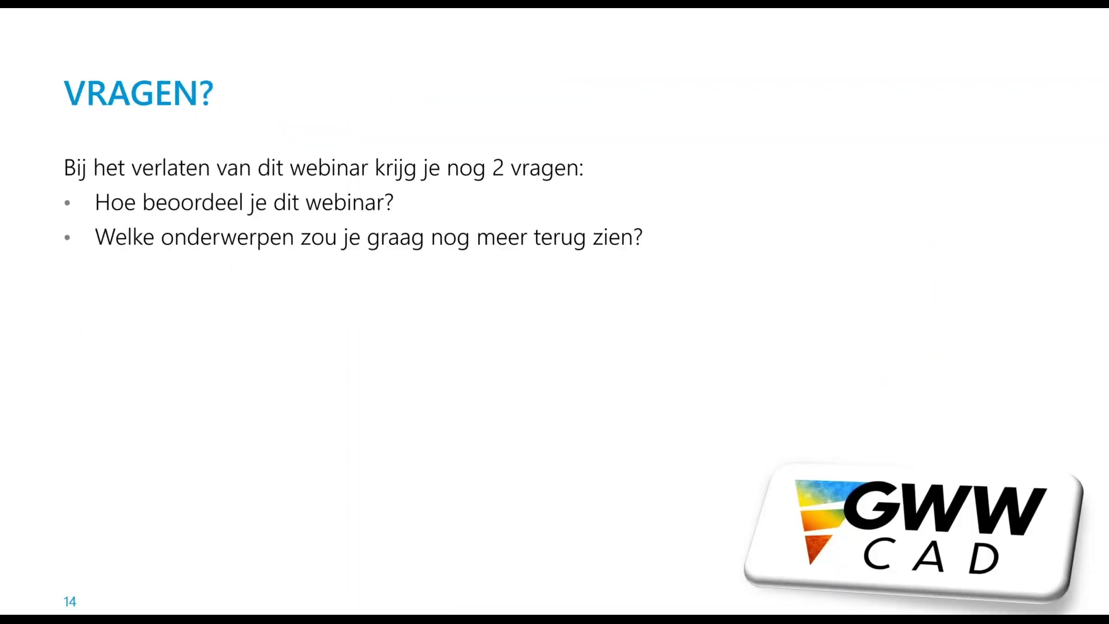